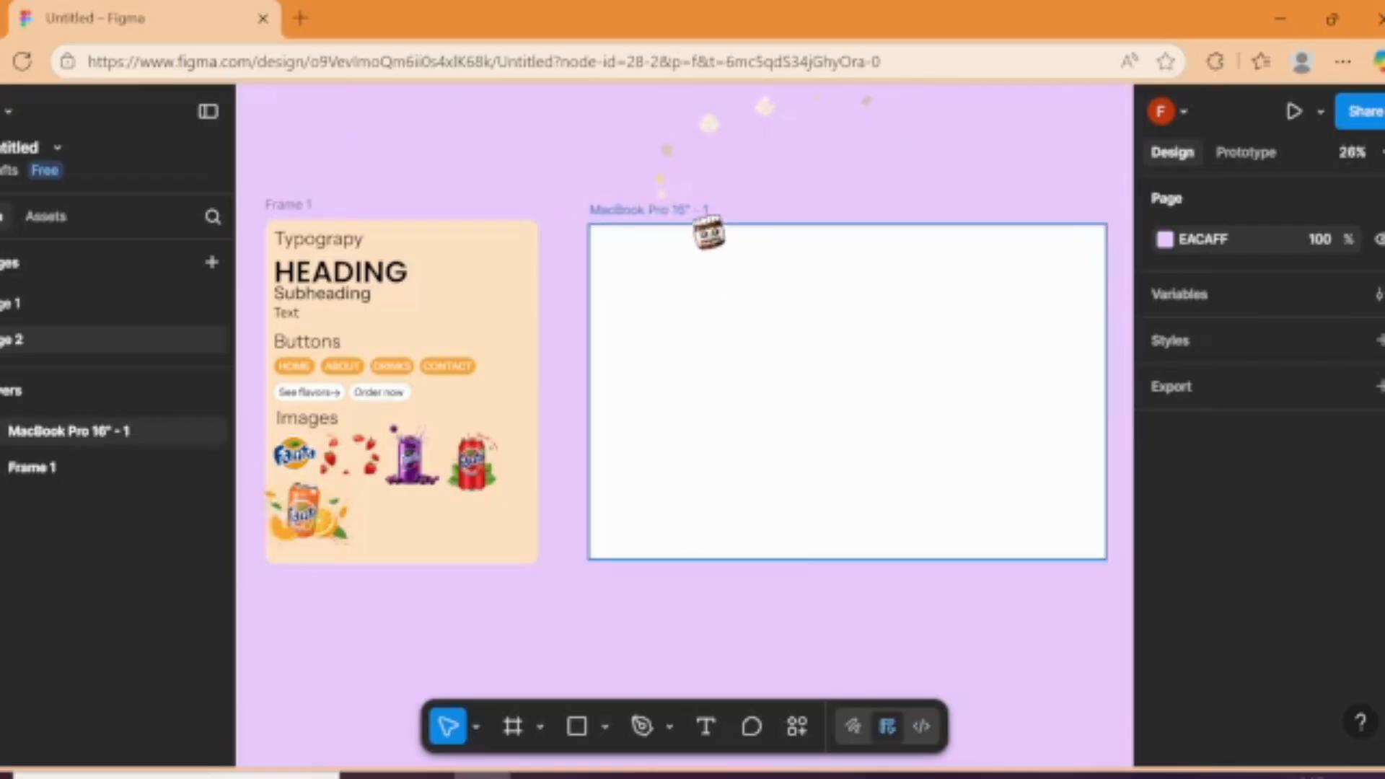
Step: Change the fill of the MacBook Pro frame to orange FFAC40
{"action": "left_click", "coordinate": [700, 222]}
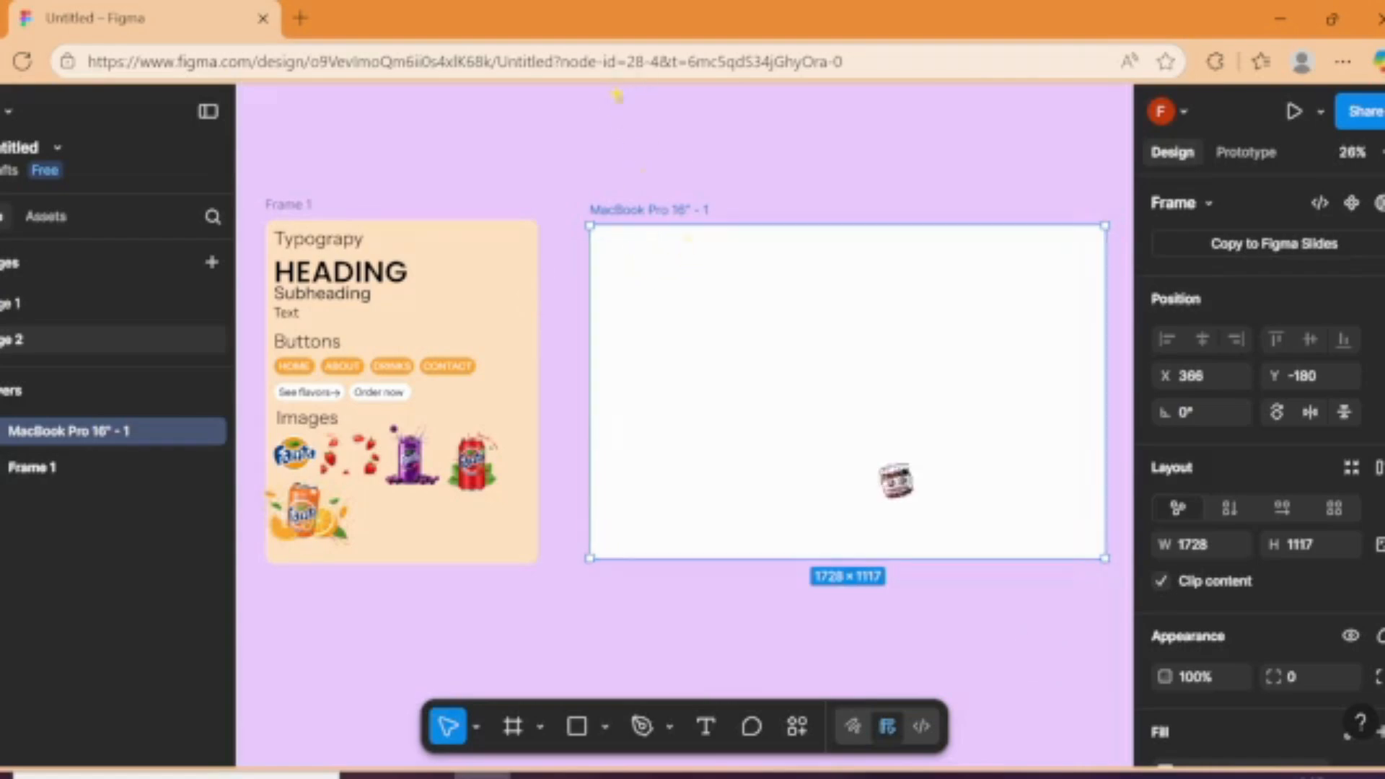
{"action": "scroll", "coordinate": [1234, 520], "scroll_direction": "down", "scroll_amount": 3}
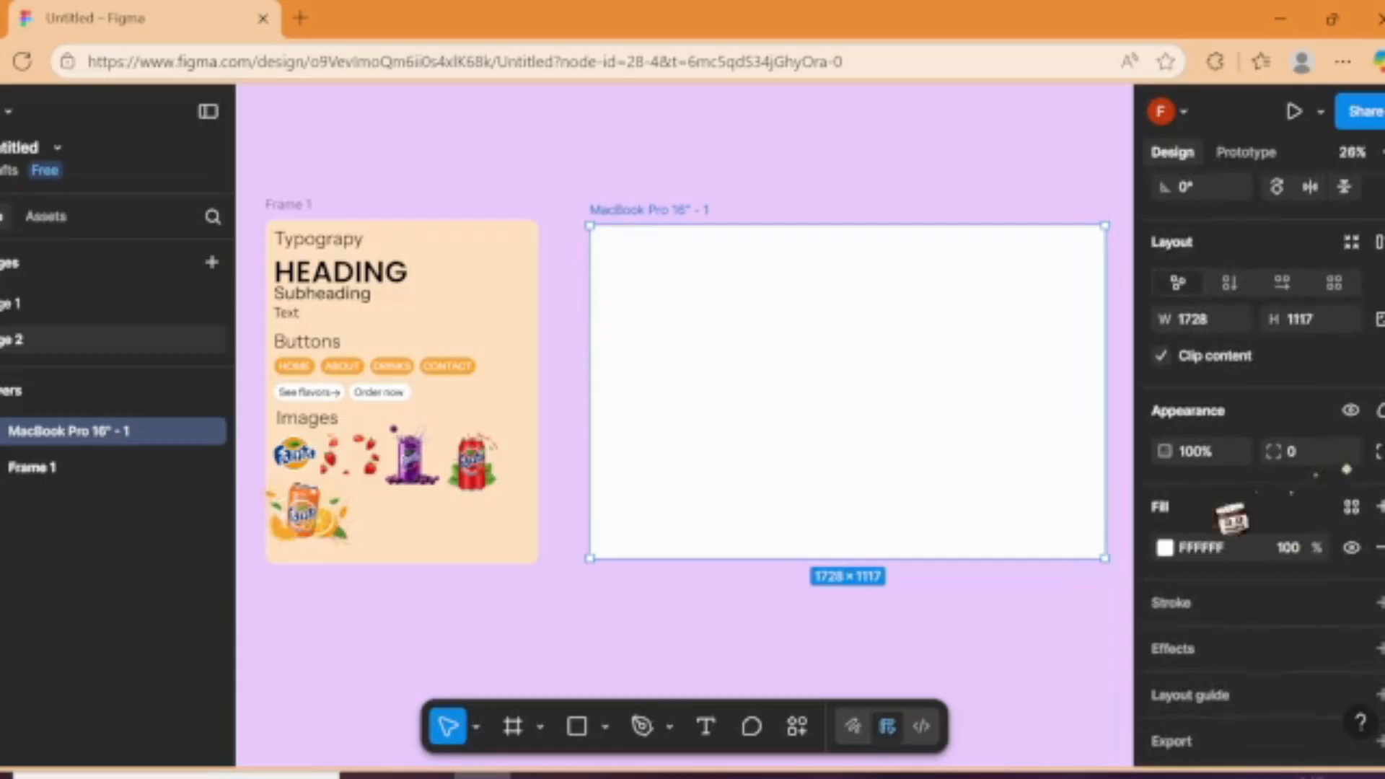
{"action": "left_click", "coordinate": [1165, 548]}
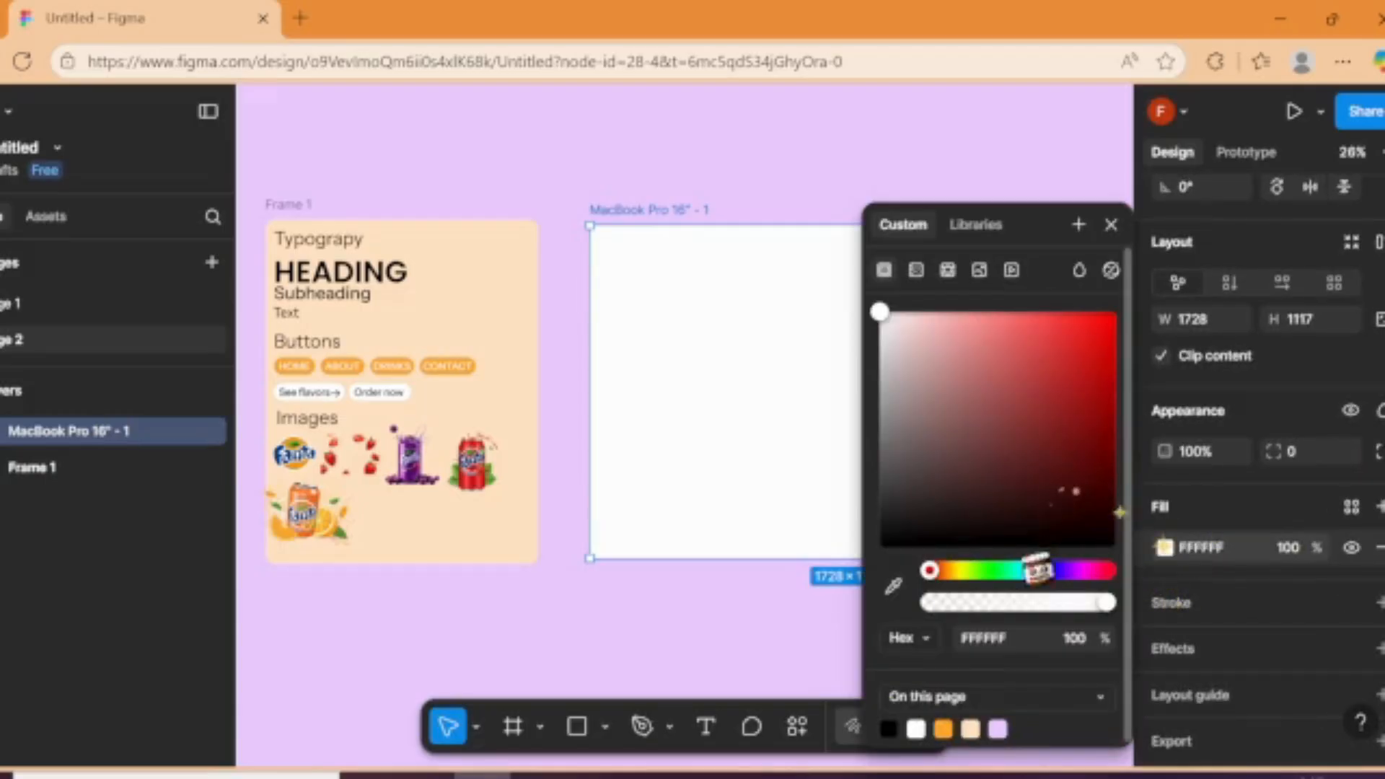
{"action": "left_click_drag", "start_coordinate": [931, 570], "coordinate": [945, 570]}
{"action": "left_click", "coordinate": [1059, 313]}
{"action": "left_click", "coordinate": [822, 173]}
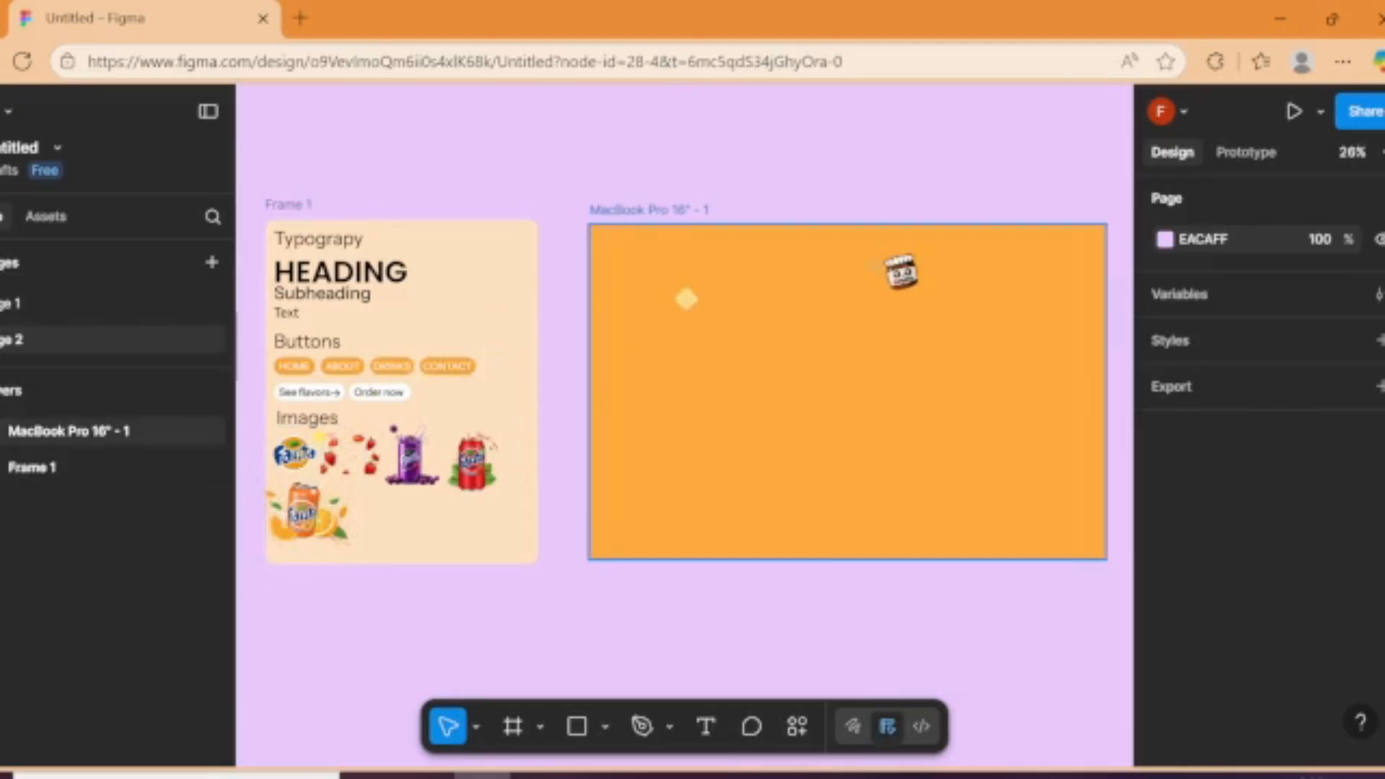
Step: Add a layout guide of 12 stretched columns with a margin of 156 to the MacBook Pro frame
{"action": "left_click", "coordinate": [899, 277]}
{"action": "scroll", "coordinate": [1270, 577], "scroll_direction": "down", "scroll_amount": 4}
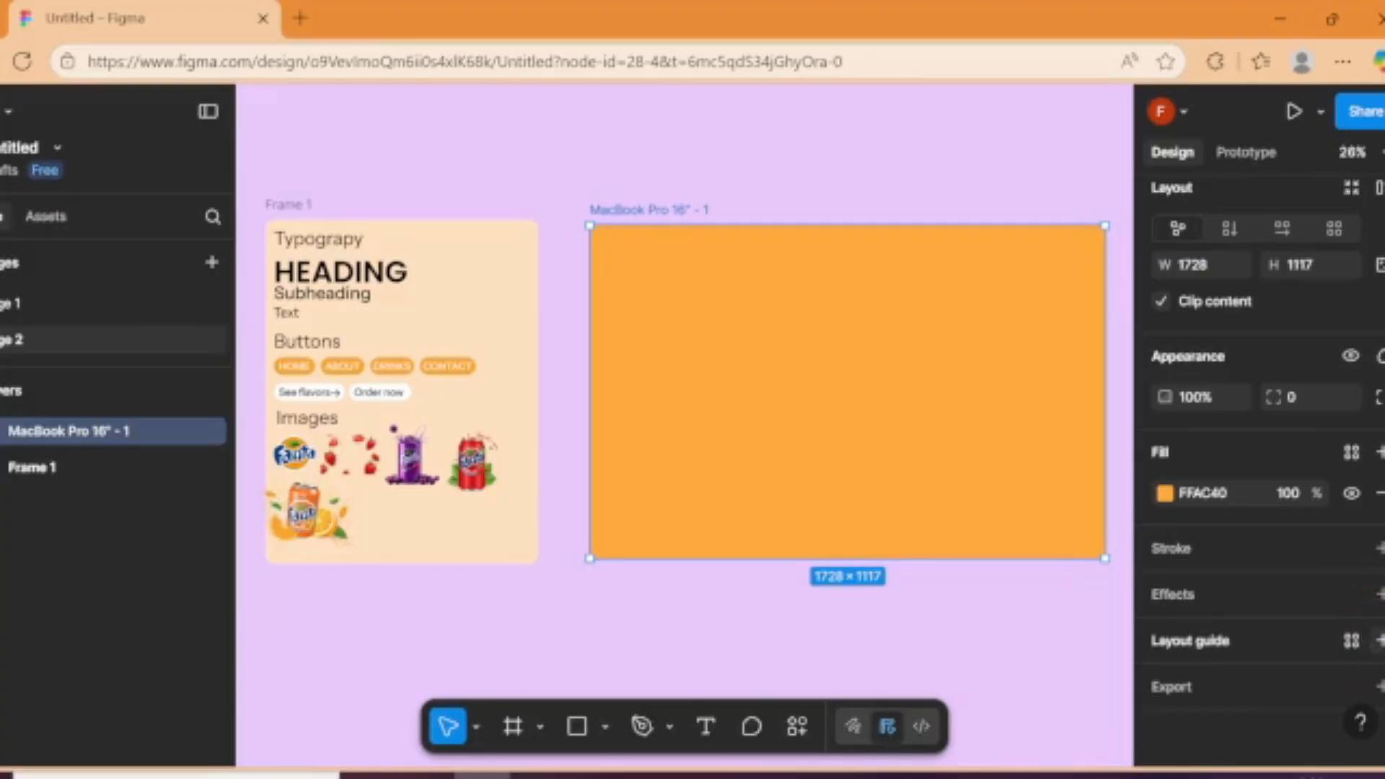
{"action": "left_click", "coordinate": [1378, 641]}
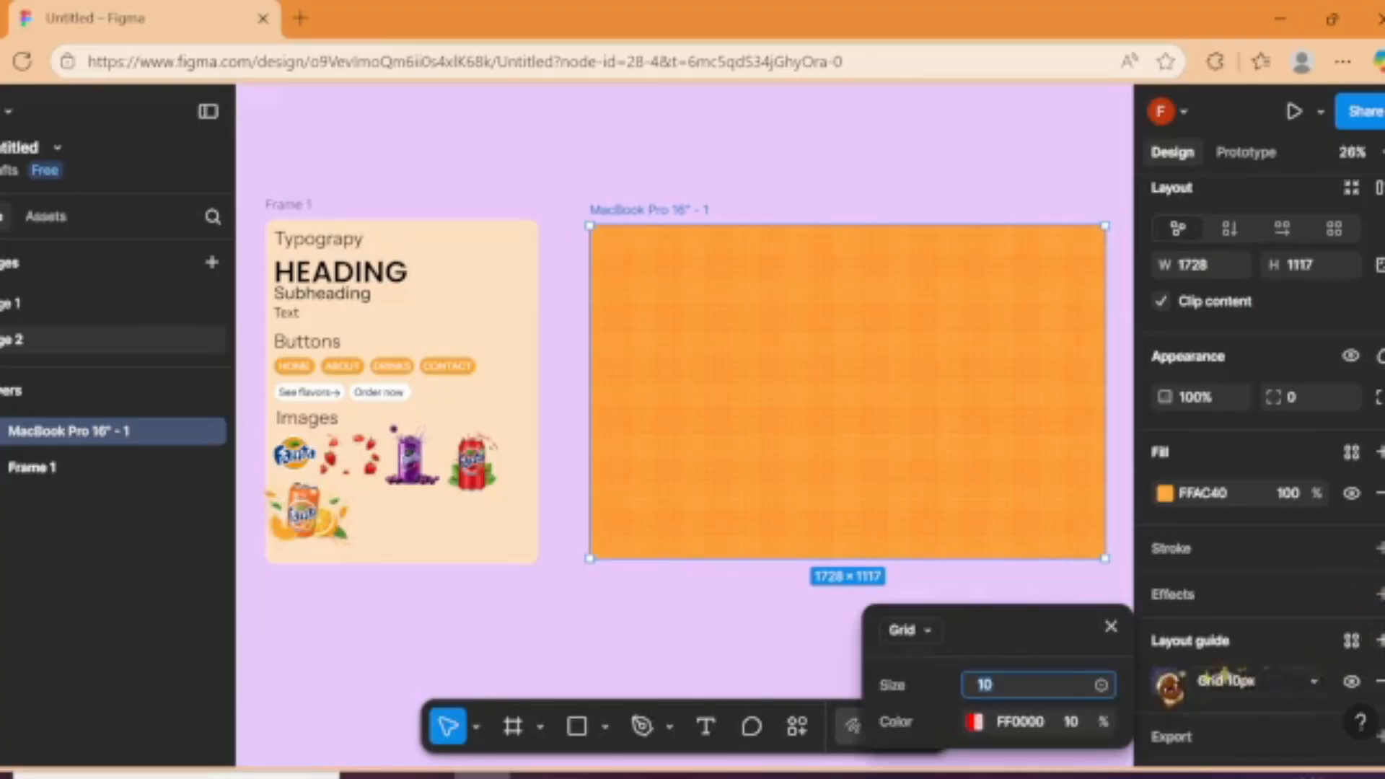
{"action": "left_click", "coordinate": [910, 631]}
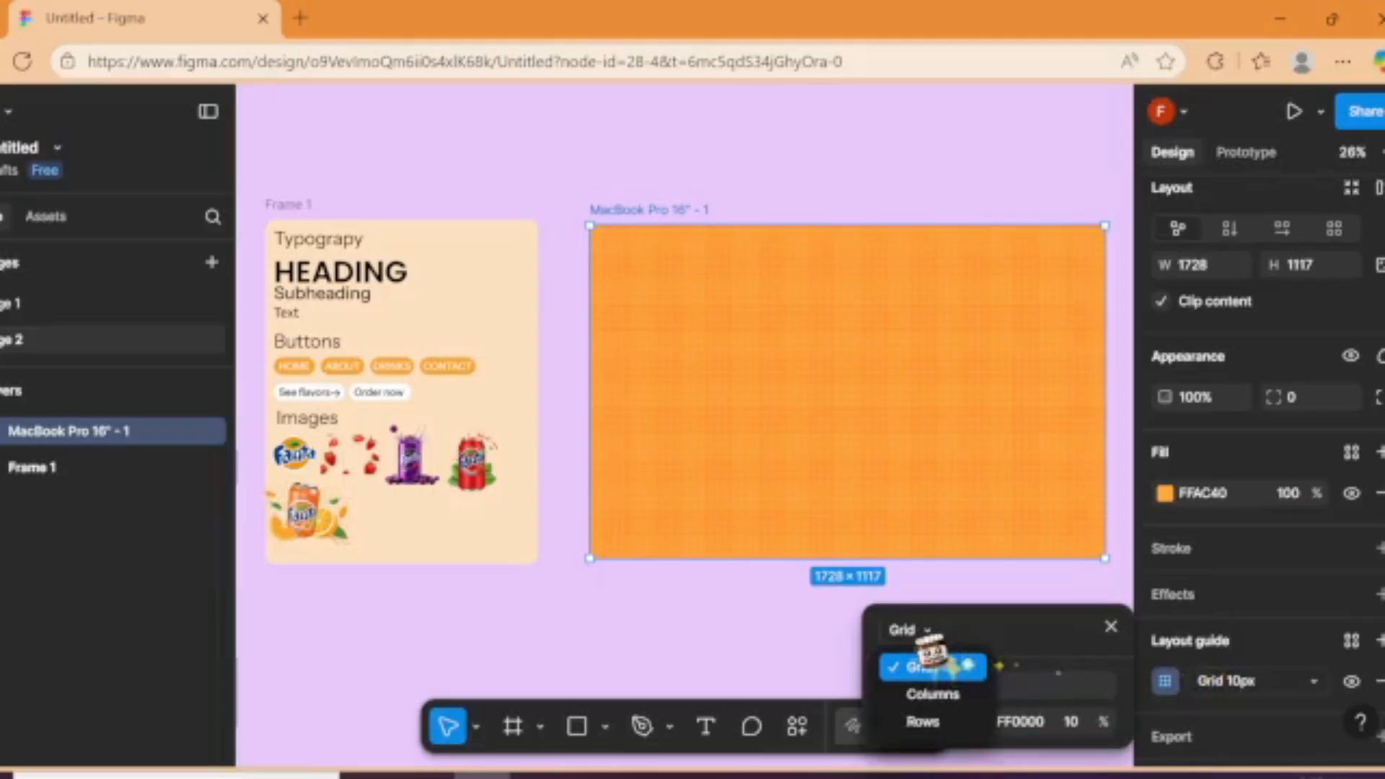
{"action": "left_click", "coordinate": [952, 692]}
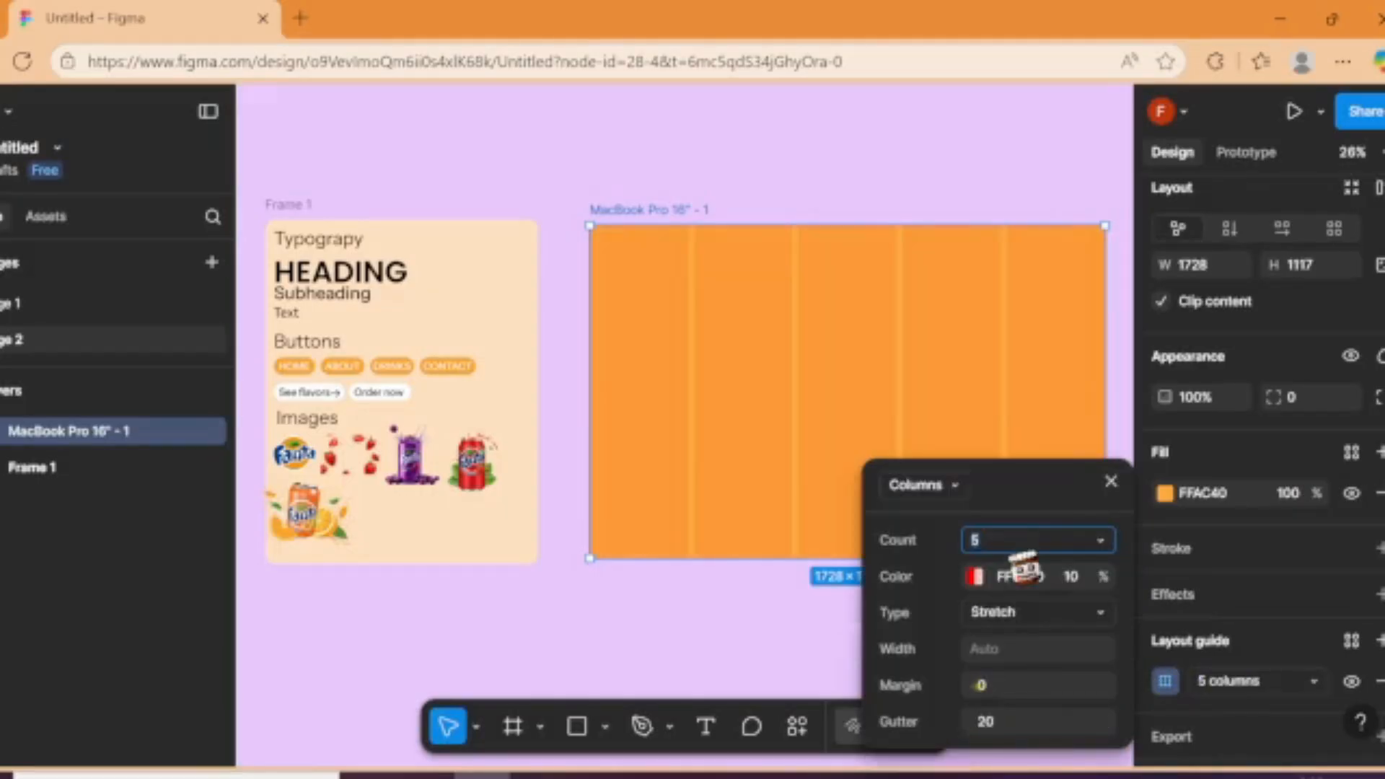
{"action": "type", "text": "12"}
{"action": "key", "text": "Return"}
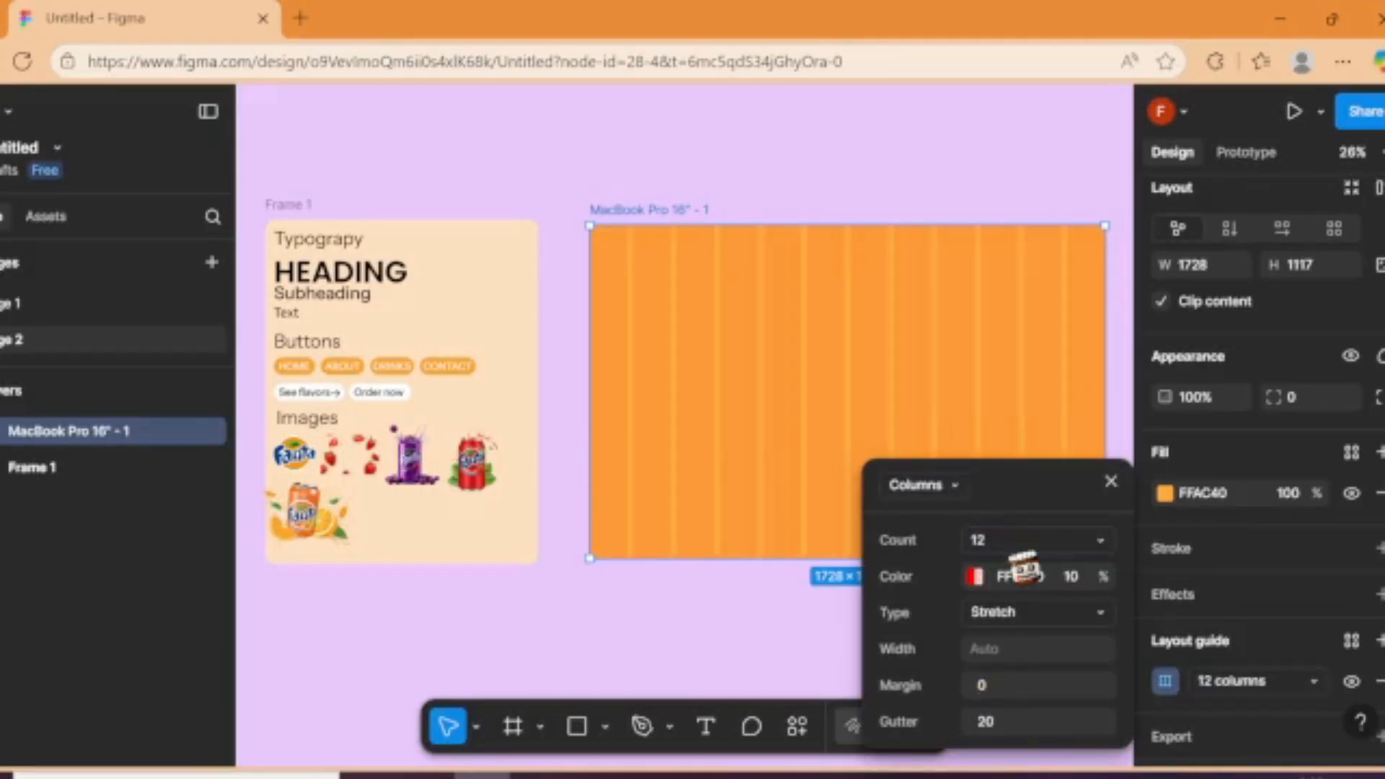
{"action": "left_click", "coordinate": [1025, 685]}
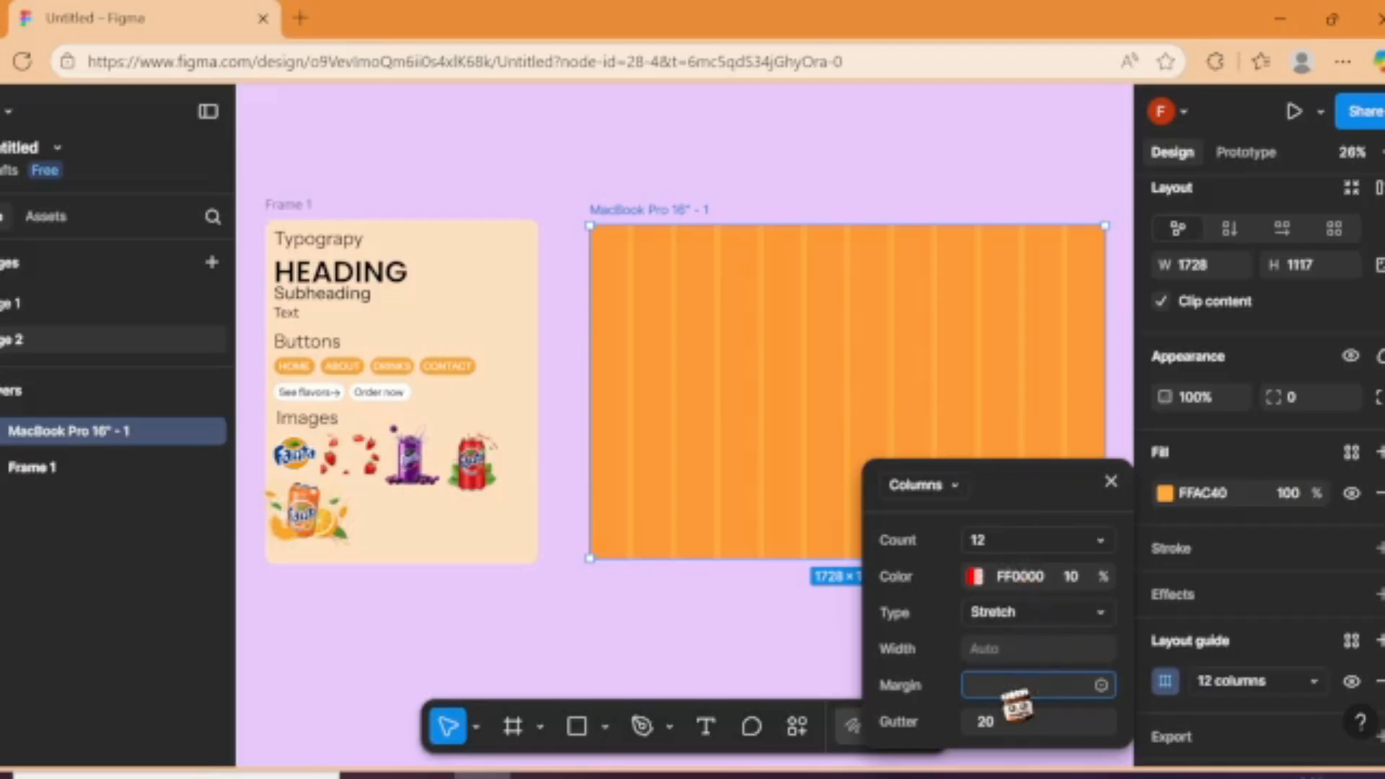
{"action": "type", "text": "156"}
{"action": "key", "text": "Return"}
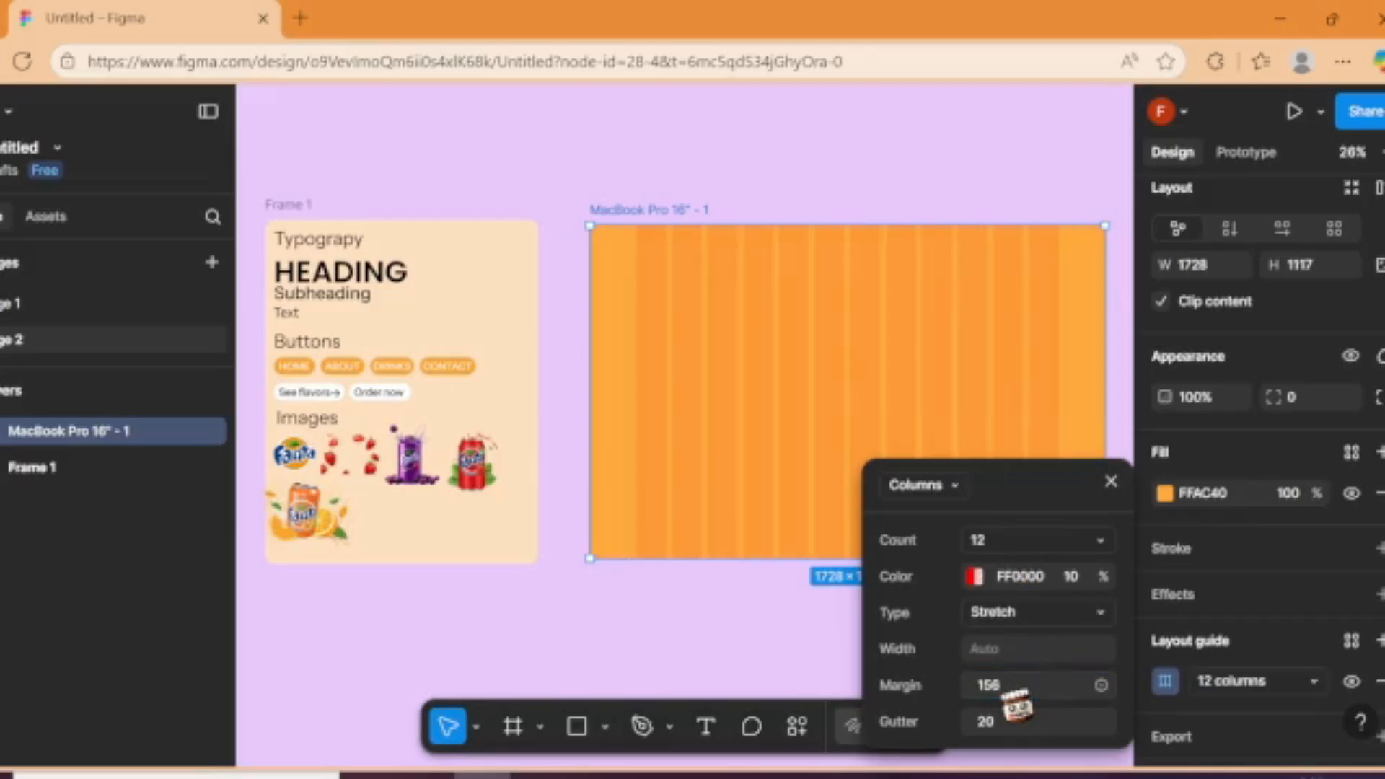
{"action": "left_click", "coordinate": [763, 670]}
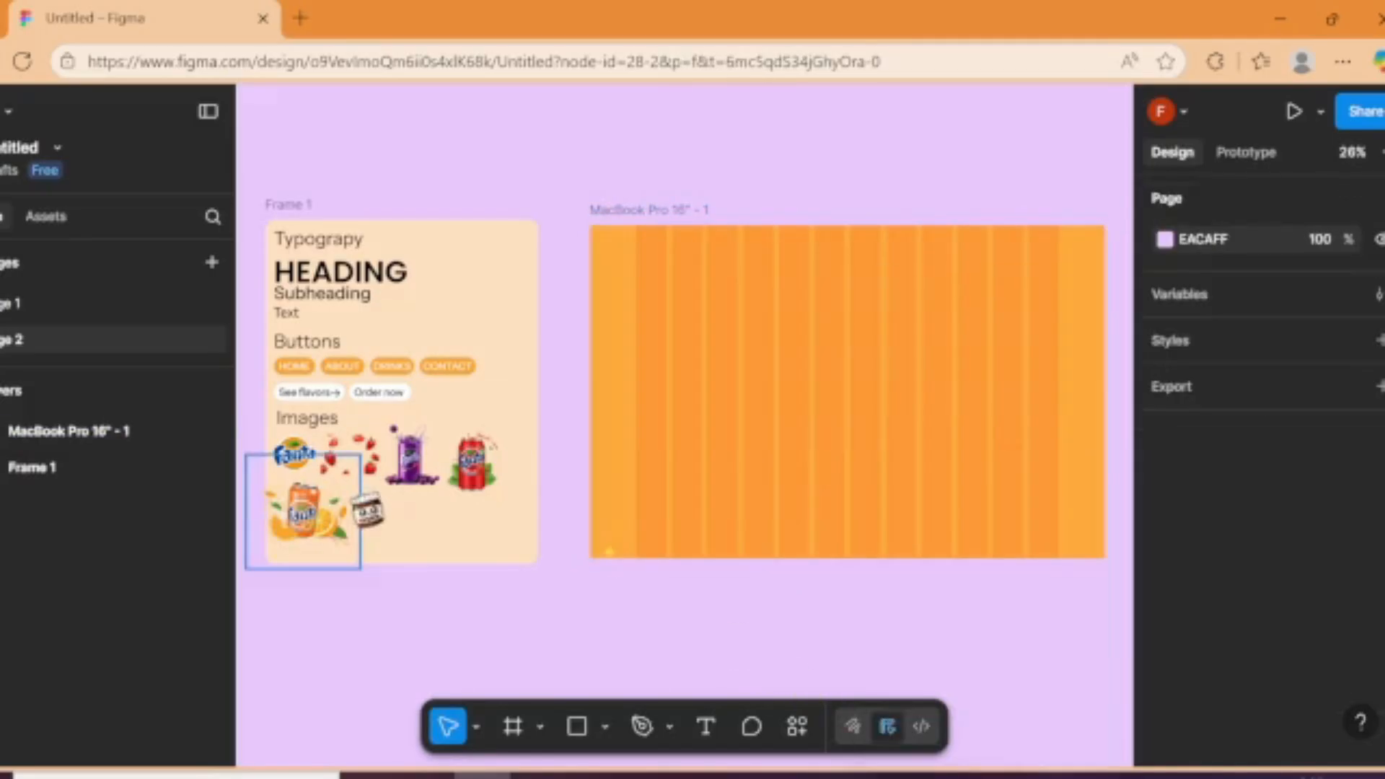
Step: Duplicate the Fanta logo into the MacBook Pro frame at X 156, Y 0 and shrink the copy to about 165 × 165
{"action": "left_click", "coordinate": [318, 466]}
{"action": "left_click", "coordinate": [292, 446]}
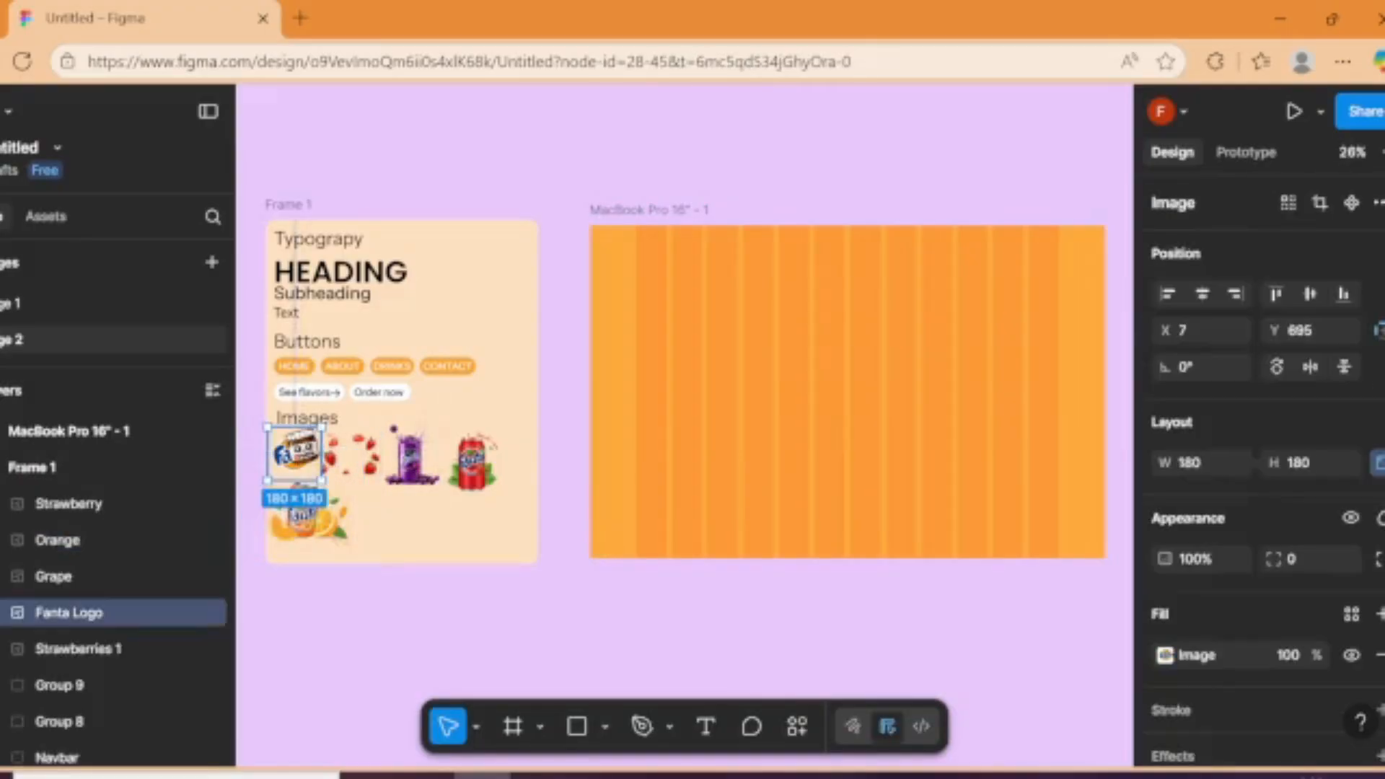
{"action": "key", "text": "ctrl+d"}
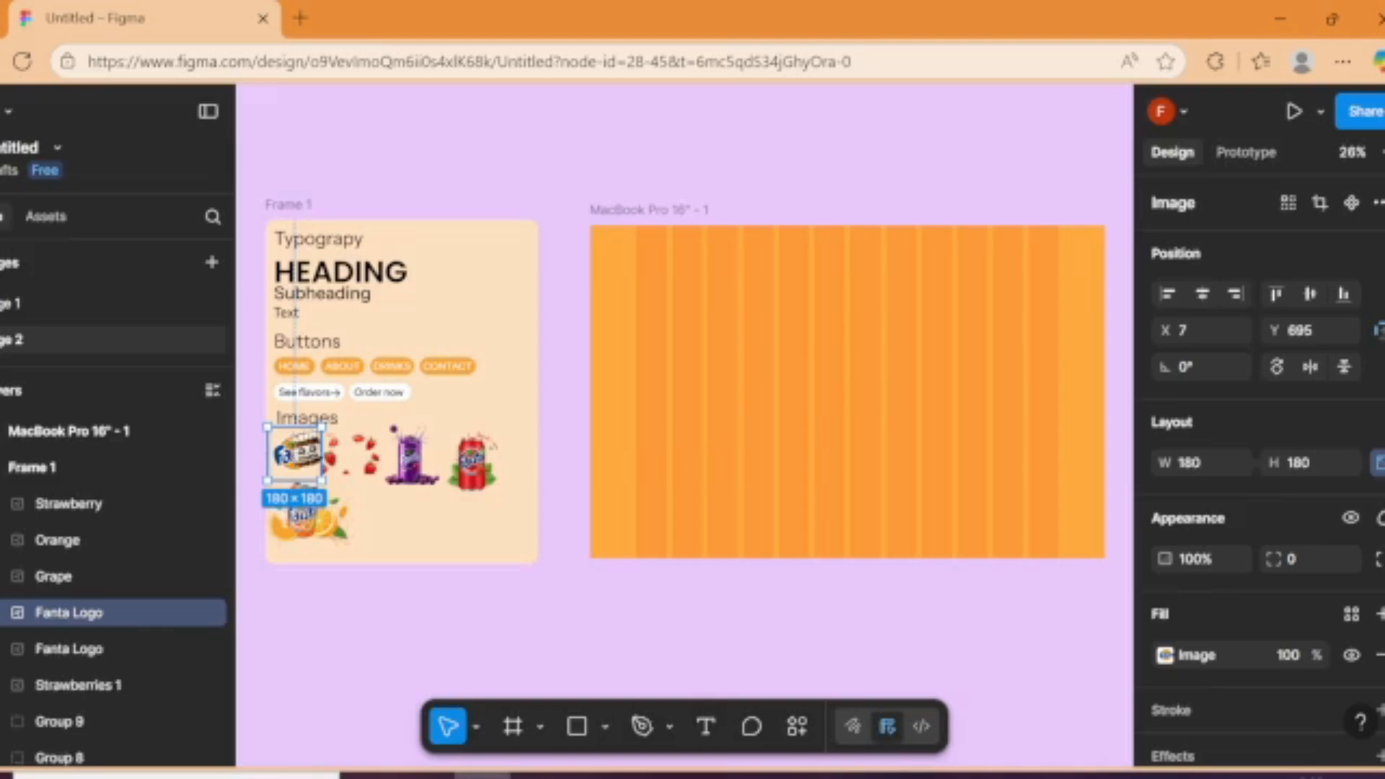
{"action": "left_click_drag", "start_coordinate": [312, 459], "coordinate": [689, 263]}
{"action": "scroll", "coordinate": [669, 251], "scroll_direction": "up", "scroll_amount": 5}
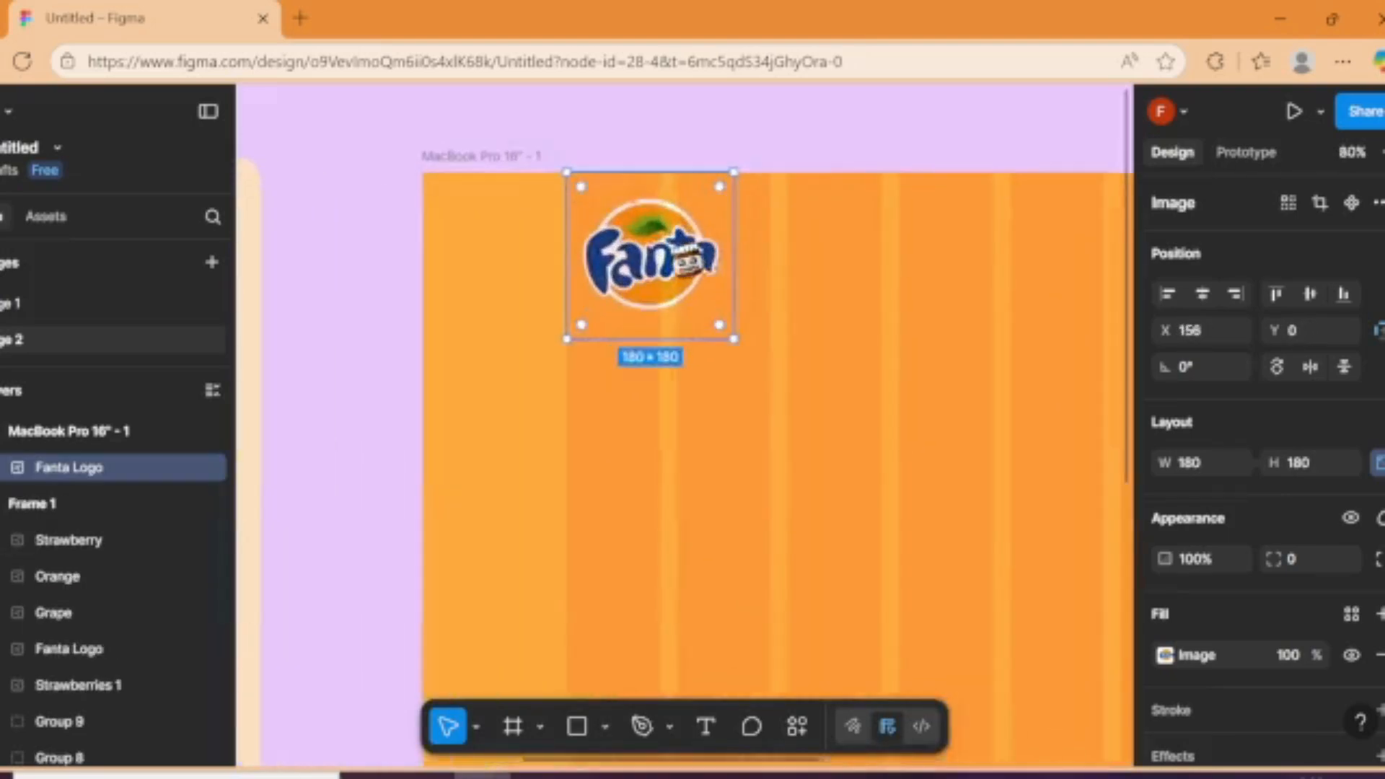
{"action": "left_click_drag", "start_coordinate": [734, 337], "coordinate": [720, 326]}
{"action": "left_click", "coordinate": [324, 486]}
Step: Copy the Navbar button group from Frame 1 into the MacBook Pro frame beside the logo, at about X 525, Y 53
{"action": "scroll", "coordinate": [318, 490], "scroll_direction": "down", "scroll_amount": 6}
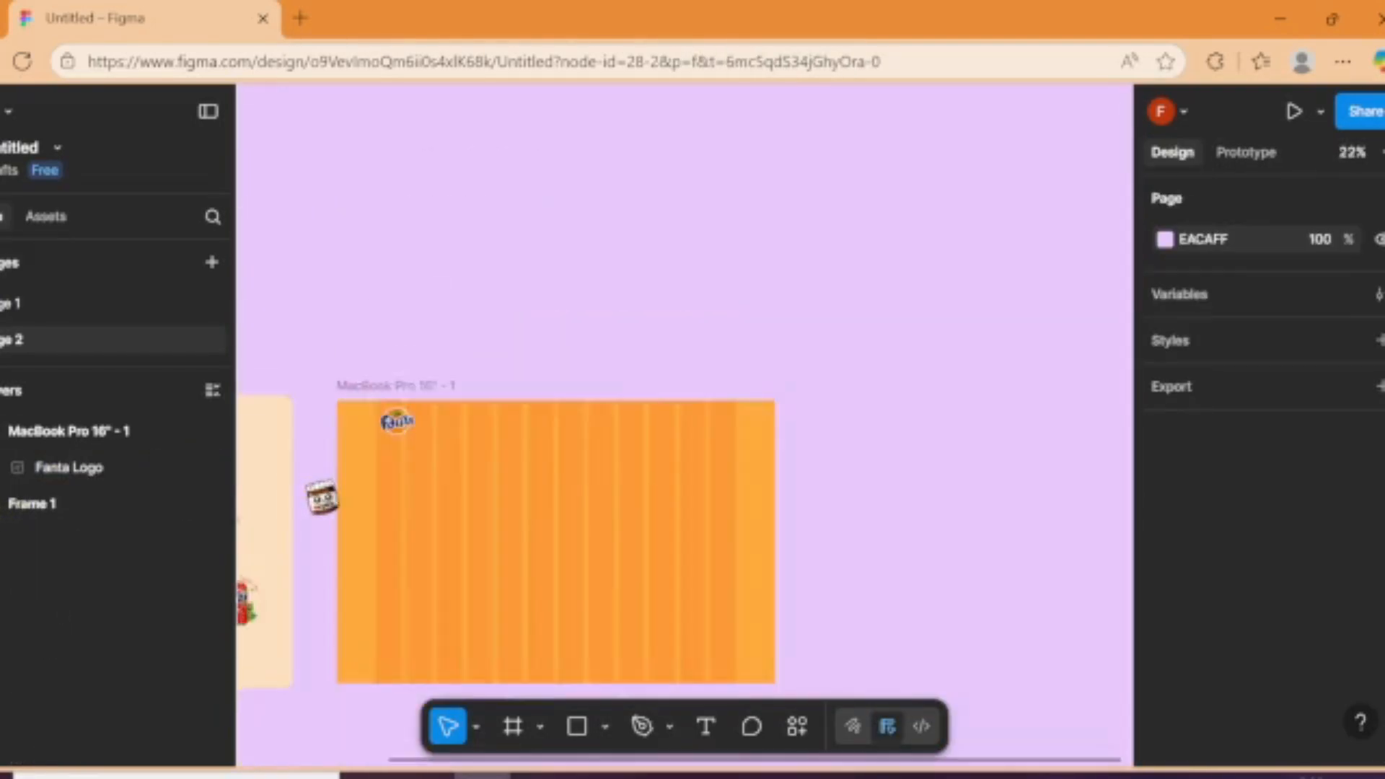
{"action": "scroll", "coordinate": [377, 505], "scroll_direction": "left", "scroll_amount": 3}
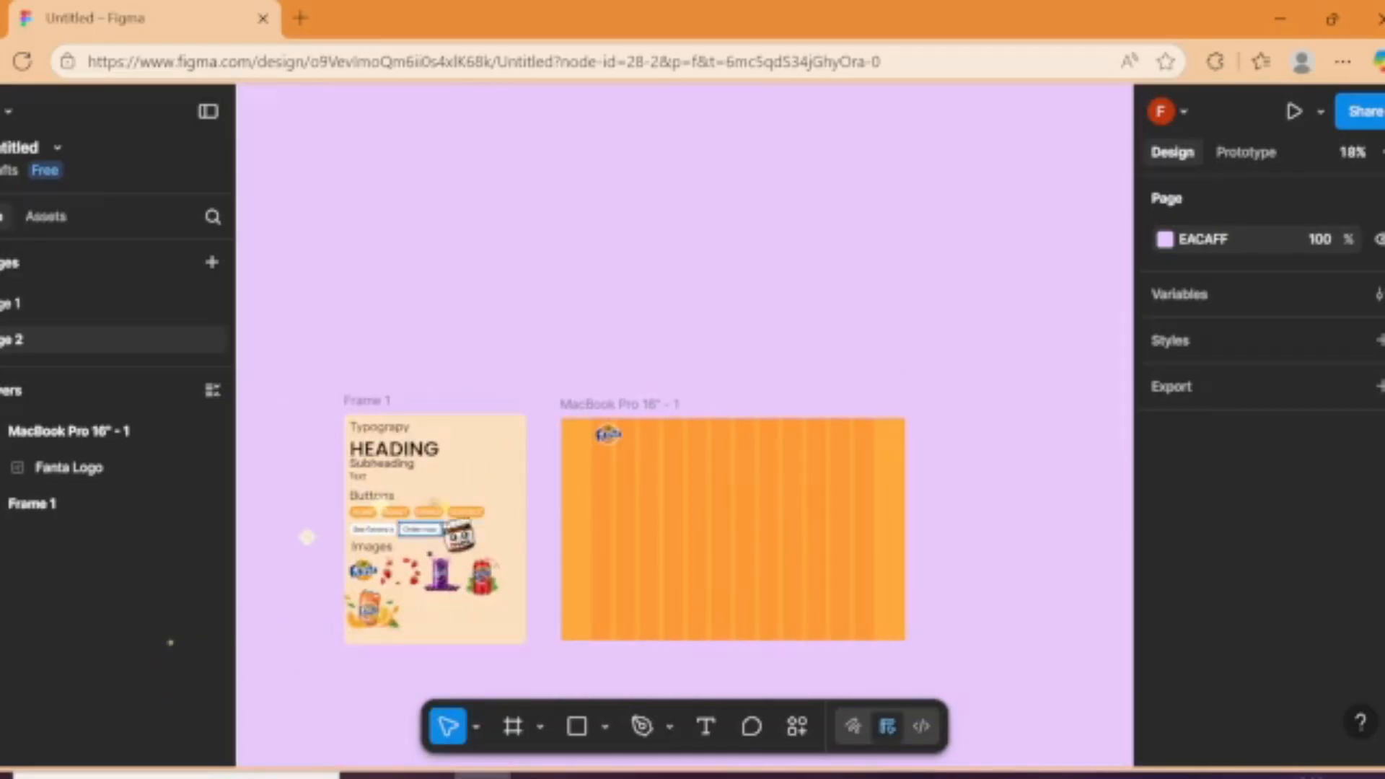
{"action": "left_click", "coordinate": [451, 512]}
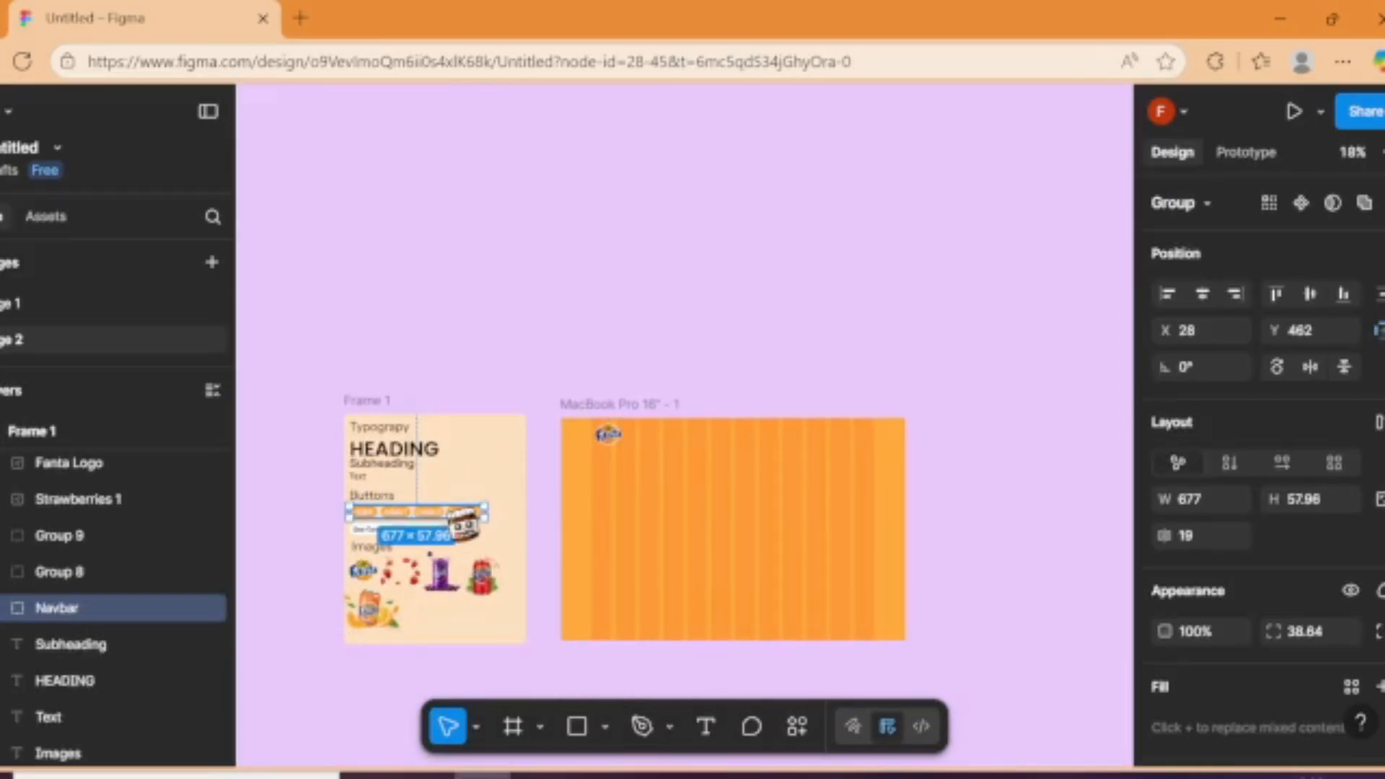
{"action": "left_click_drag", "start_coordinate": [451, 511], "coordinate": [734, 433]}
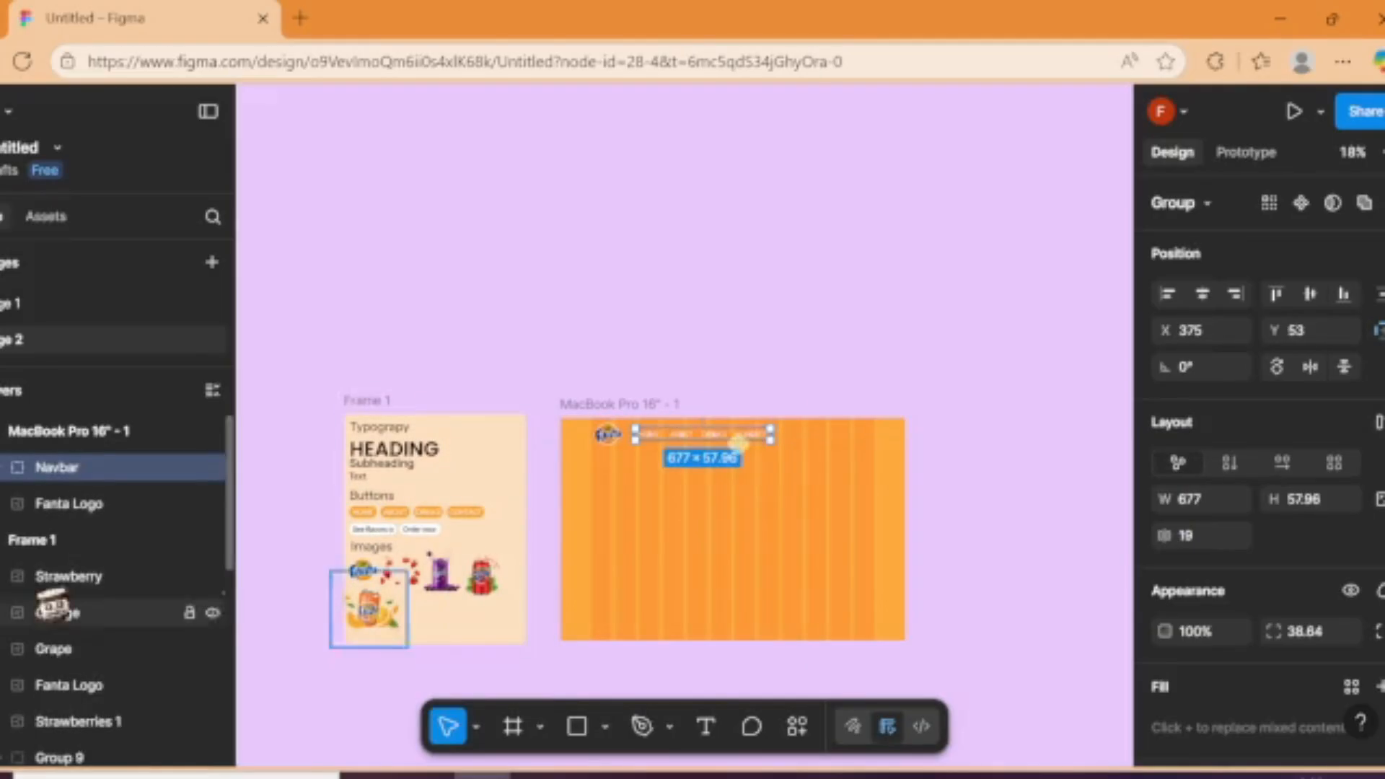
{"action": "left_click", "coordinate": [2, 540]}
{"action": "scroll", "coordinate": [742, 475], "scroll_direction": "up", "scroll_amount": 5}
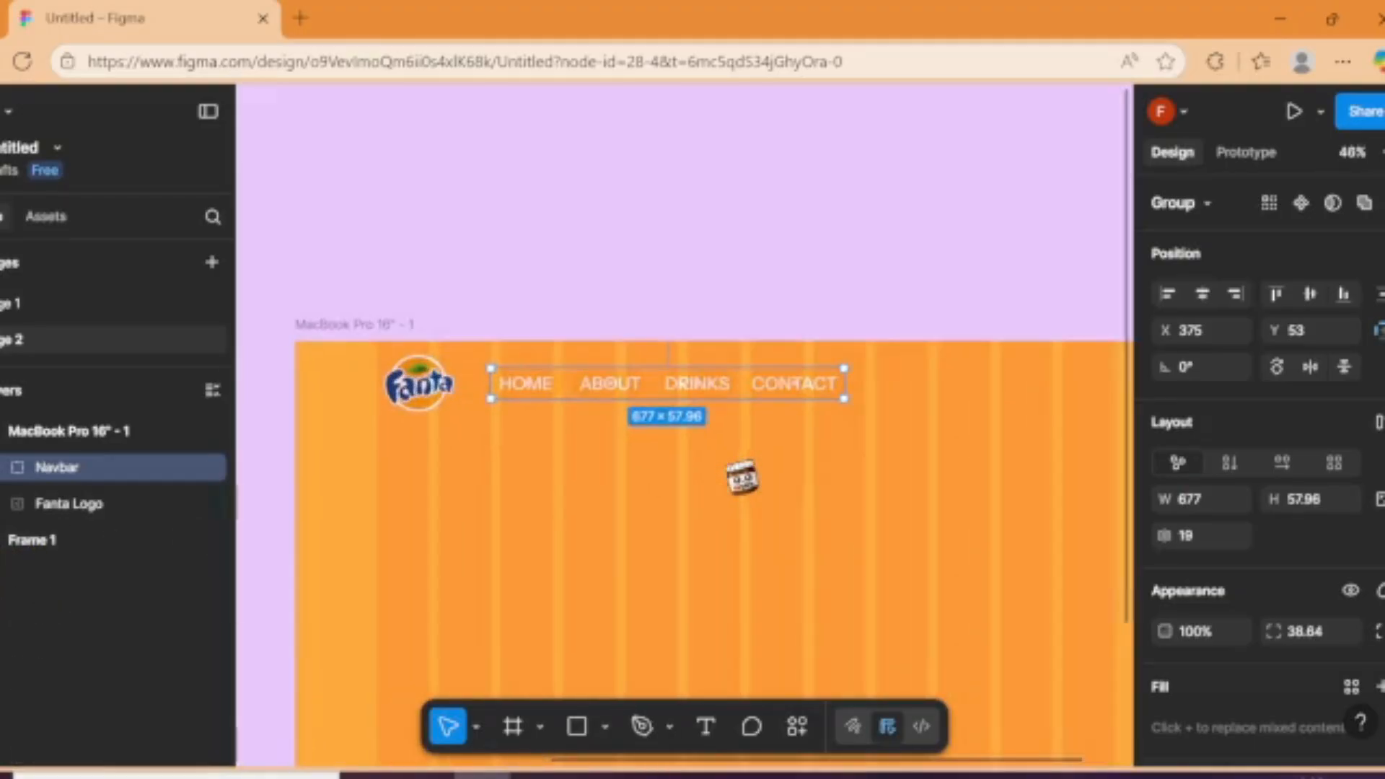
{"action": "mouse_move", "coordinate": [761, 395]}
{"action": "left_mouse_down"}
{"action": "mouse_move", "coordinate": [844, 404]}
{"action": "mouse_move", "coordinate": [835, 394]}
{"action": "left_mouse_up"}
Step: Hide the 12-column layout guide of the MacBook Pro frame
{"action": "scroll", "coordinate": [1259, 433], "scroll_direction": "down", "scroll_amount": 4}
{"action": "scroll", "coordinate": [1259, 433], "scroll_direction": "down", "scroll_amount": 1}
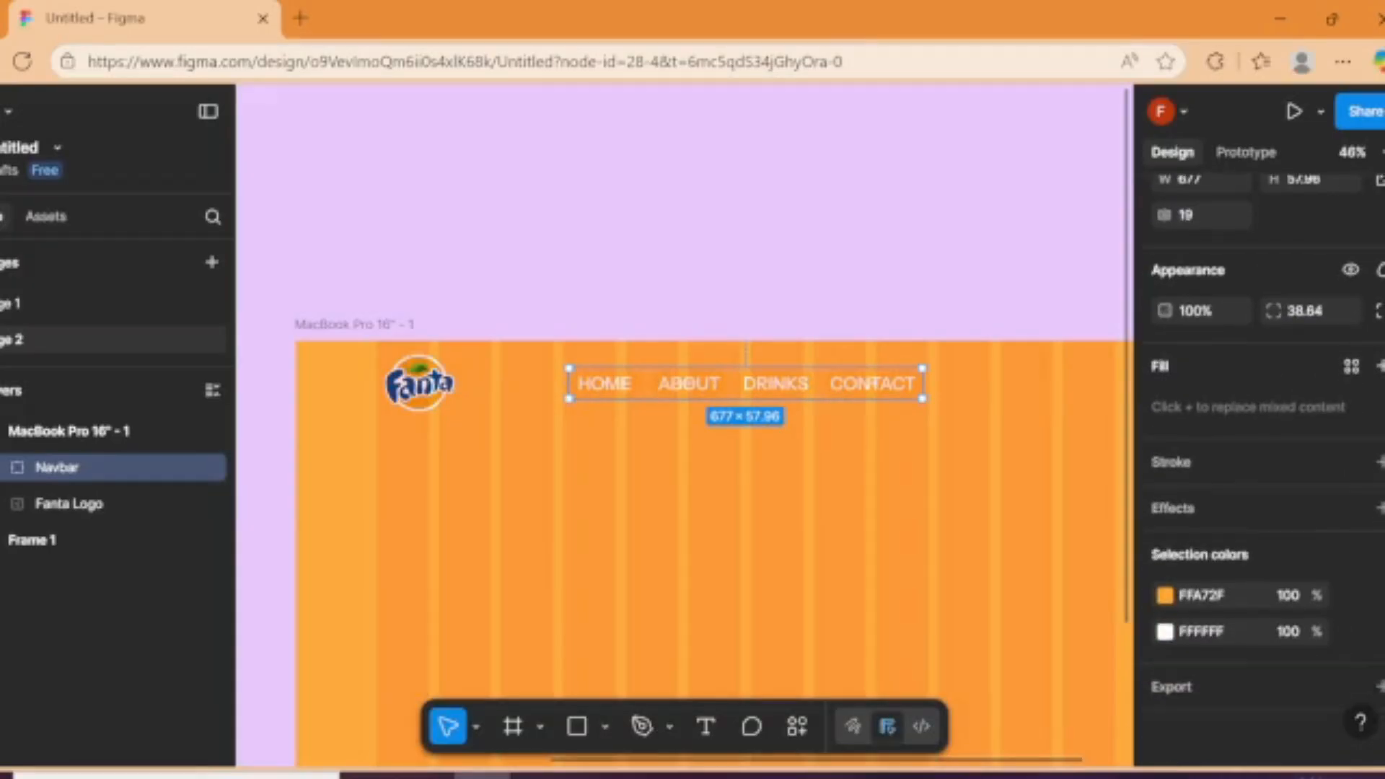
{"action": "scroll", "coordinate": [1259, 433], "scroll_direction": "up", "scroll_amount": 1}
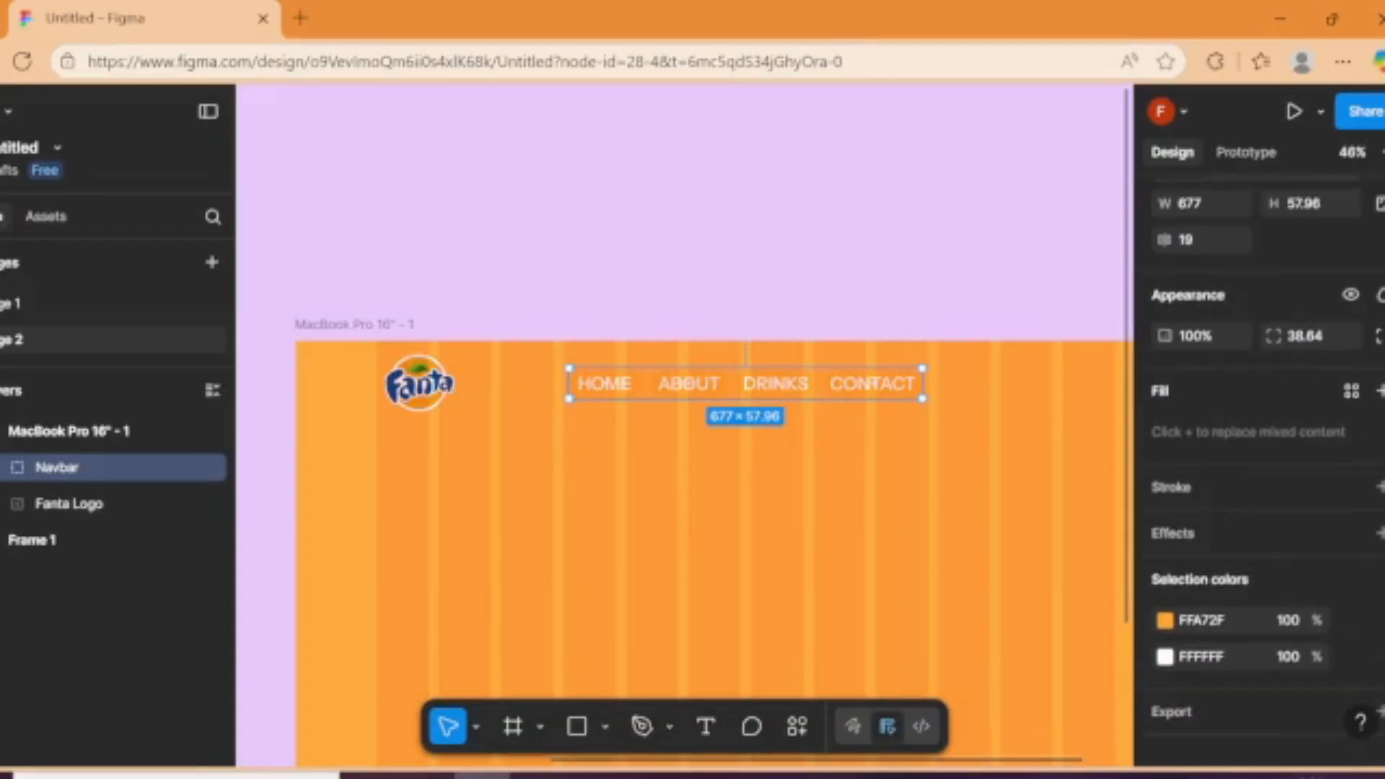
{"action": "left_click", "coordinate": [983, 599]}
{"action": "left_click", "coordinate": [375, 321]}
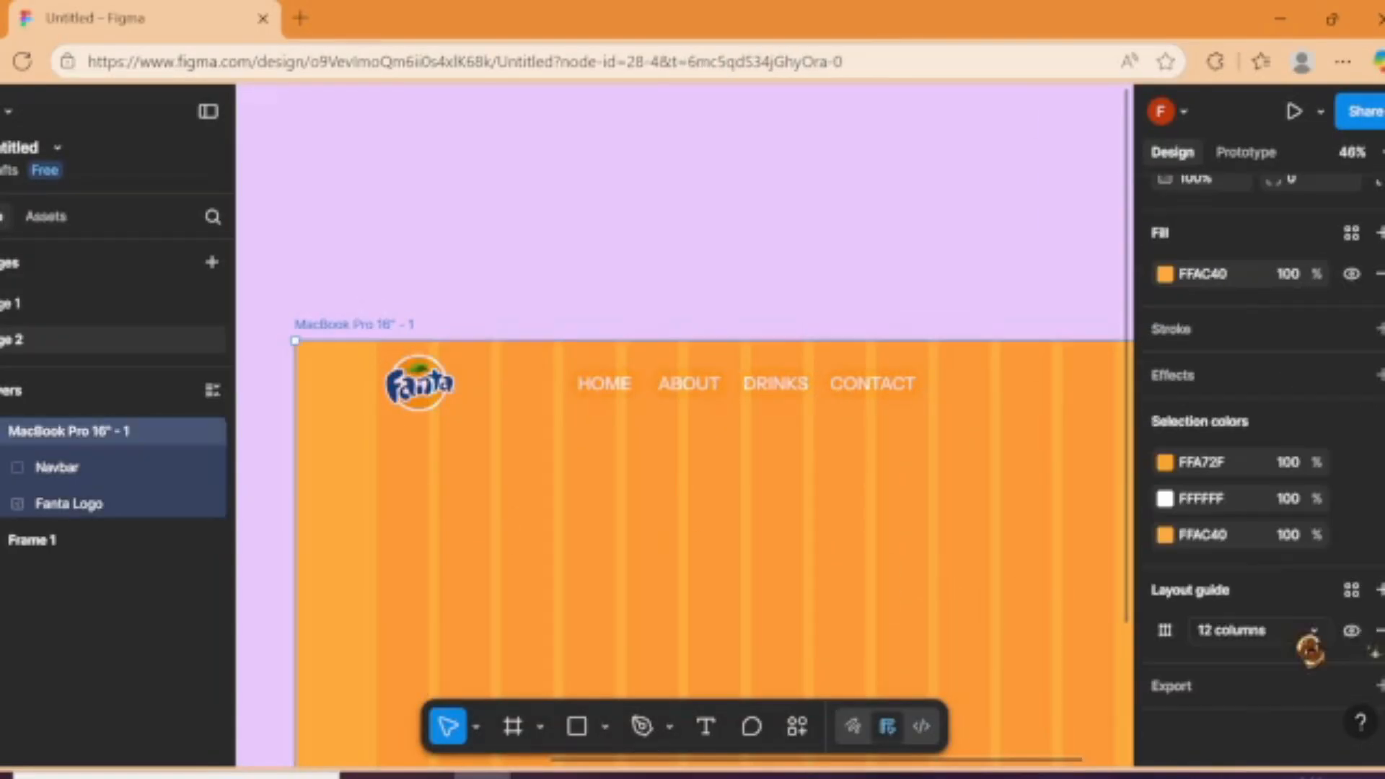
{"action": "left_click", "coordinate": [1350, 631]}
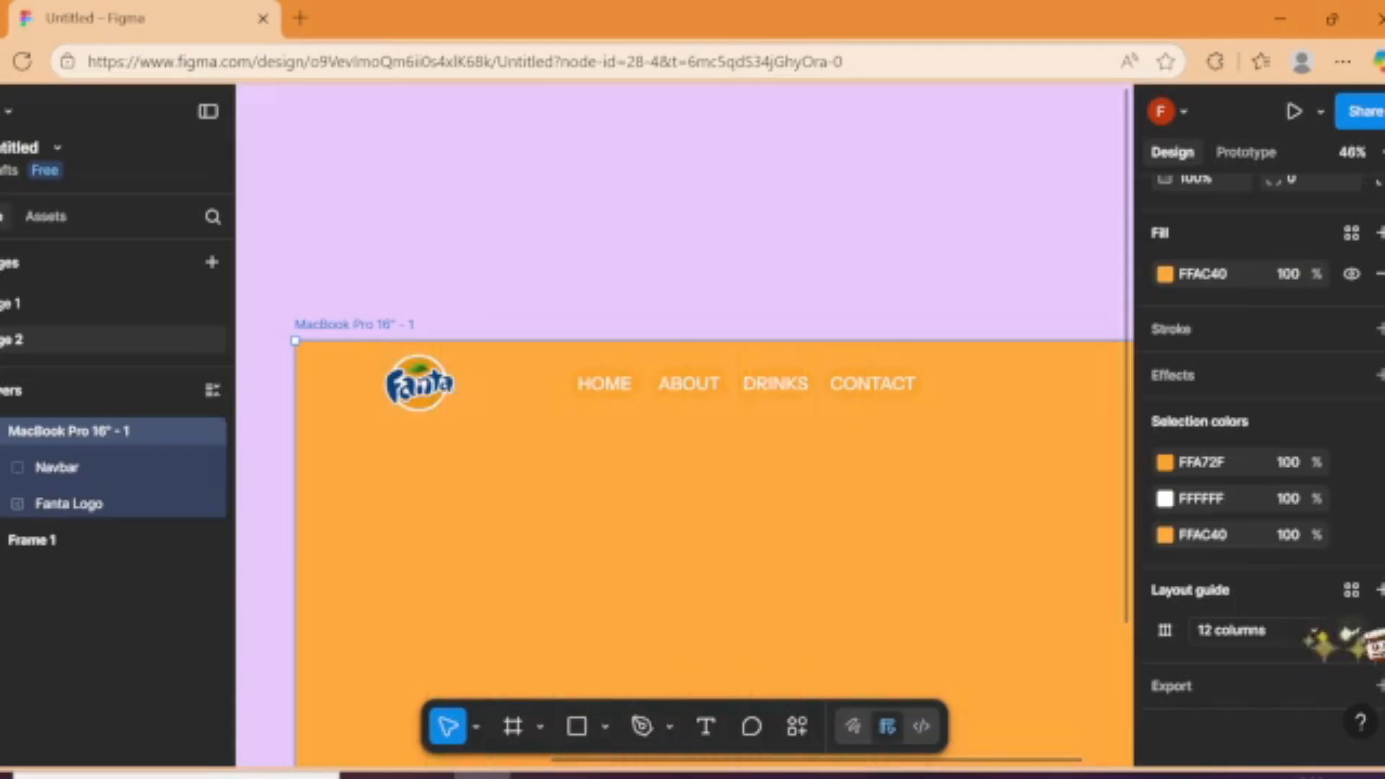
Step: Change the orange button color of the Navbar group in the MacBook Pro frame to the deeper orange FB9100
{"action": "left_click", "coordinate": [870, 393]}
{"action": "left_click", "coordinate": [1165, 595]}
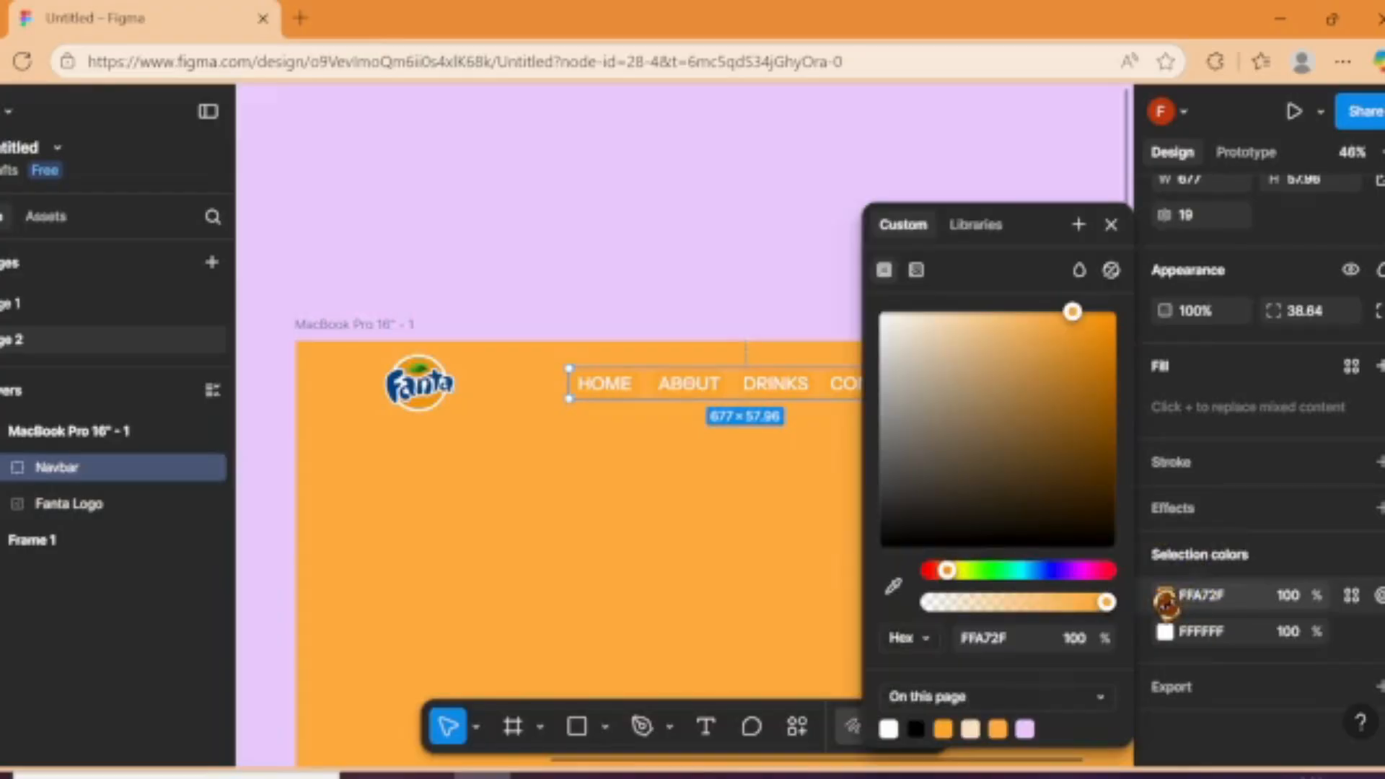
{"action": "left_click_drag", "start_coordinate": [993, 313], "coordinate": [1115, 349]}
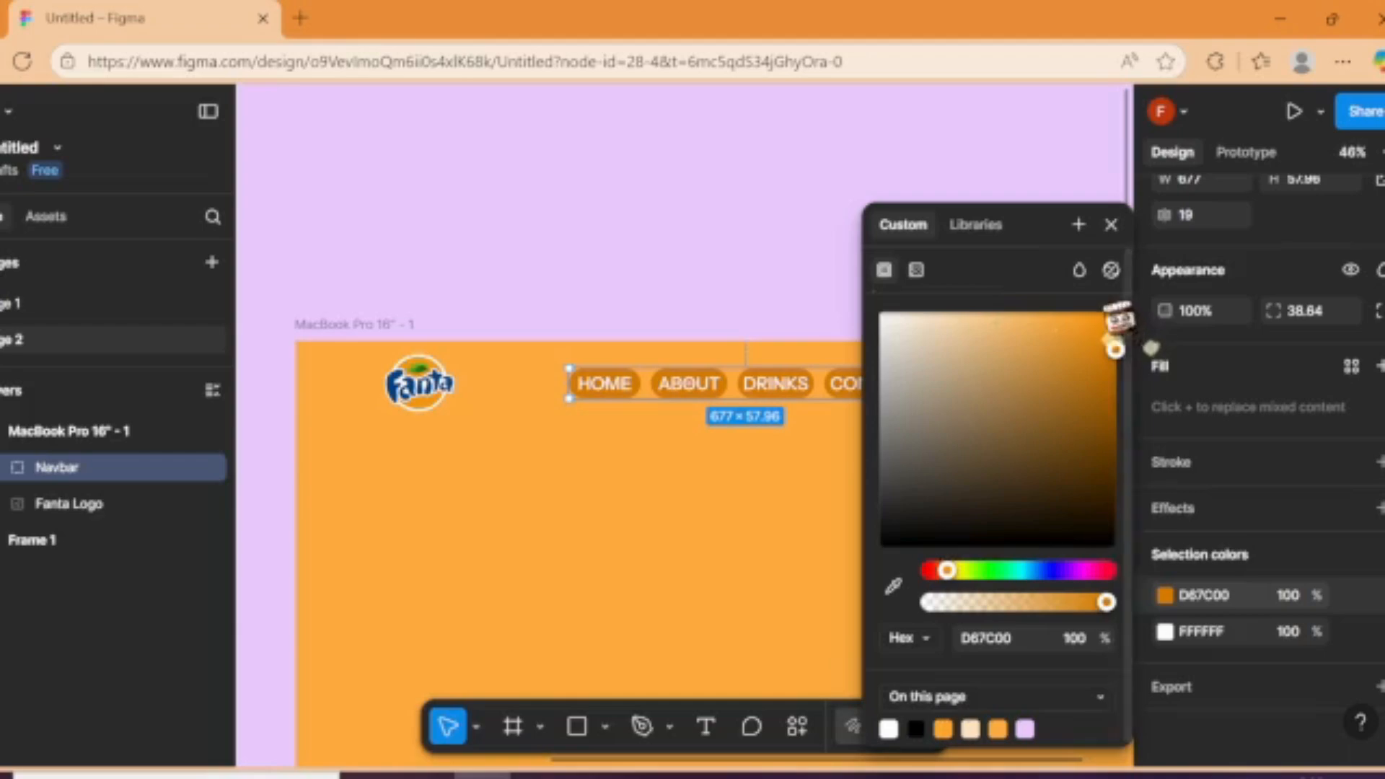
{"action": "left_click_drag", "start_coordinate": [1117, 339], "coordinate": [1115, 243]}
{"action": "left_click", "coordinate": [1111, 224]}
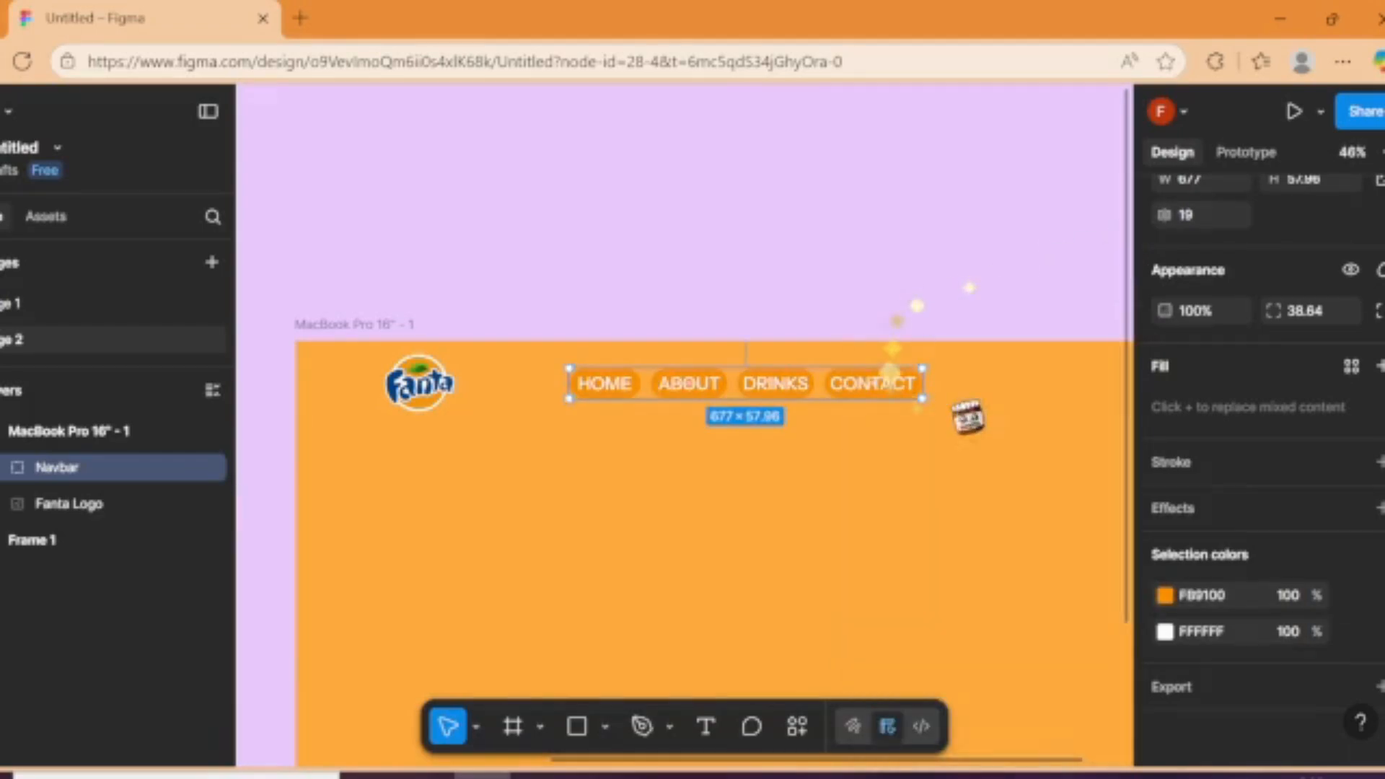
{"action": "left_click", "coordinate": [864, 274]}
Step: Show the MacBook Pro frame's 12-column layout guide again
{"action": "scroll", "coordinate": [864, 274], "scroll_direction": "right", "scroll_amount": 5}
{"action": "left_click", "coordinate": [575, 394]}
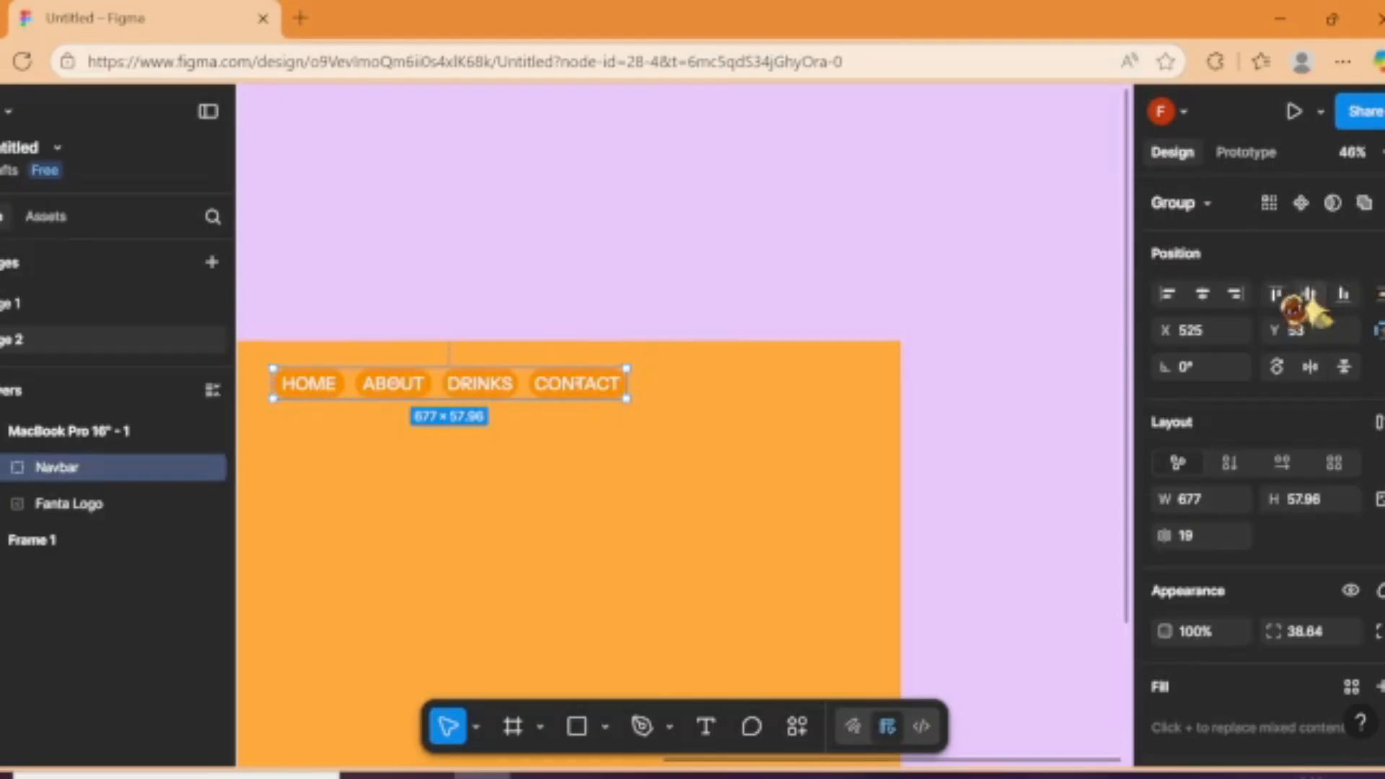
{"action": "left_click_drag", "start_coordinate": [712, 245], "coordinate": [153, 296]}
{"action": "left_click", "coordinate": [395, 397]}
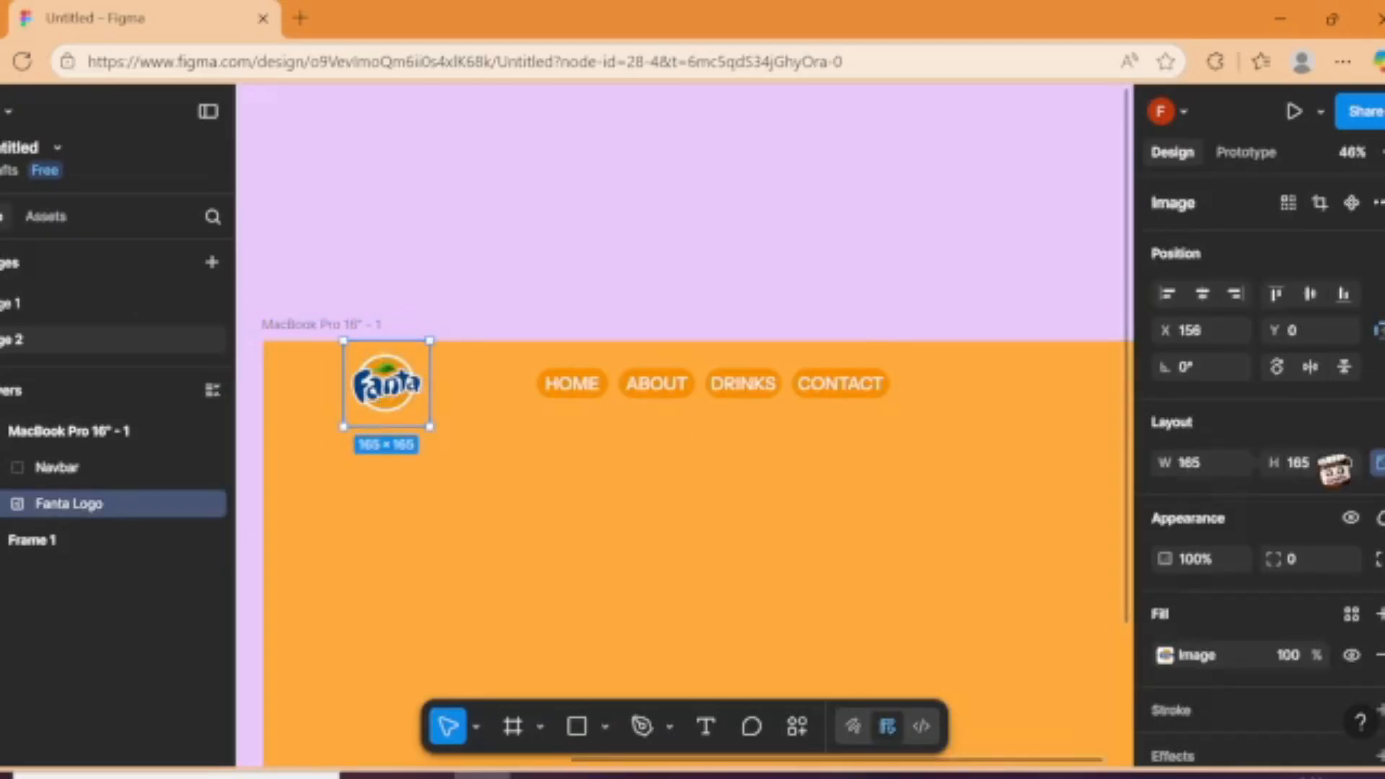
{"action": "key", "text": "Escape"}
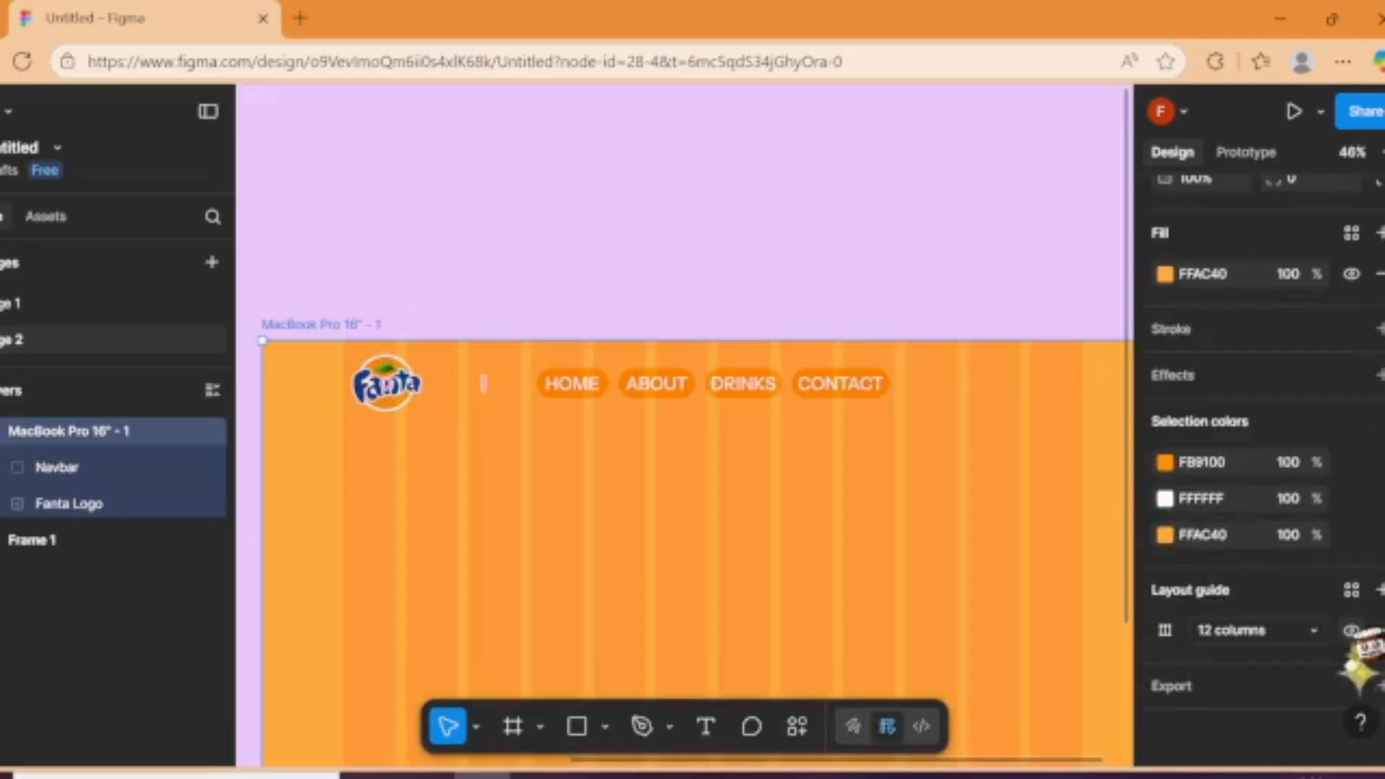
{"action": "left_click", "coordinate": [915, 235]}
Step: Add circular search, heart and cart icons in a row after the CONTACT button, ending at the last guide column
{"action": "scroll", "coordinate": [915, 234], "scroll_direction": "down", "scroll_amount": 5}
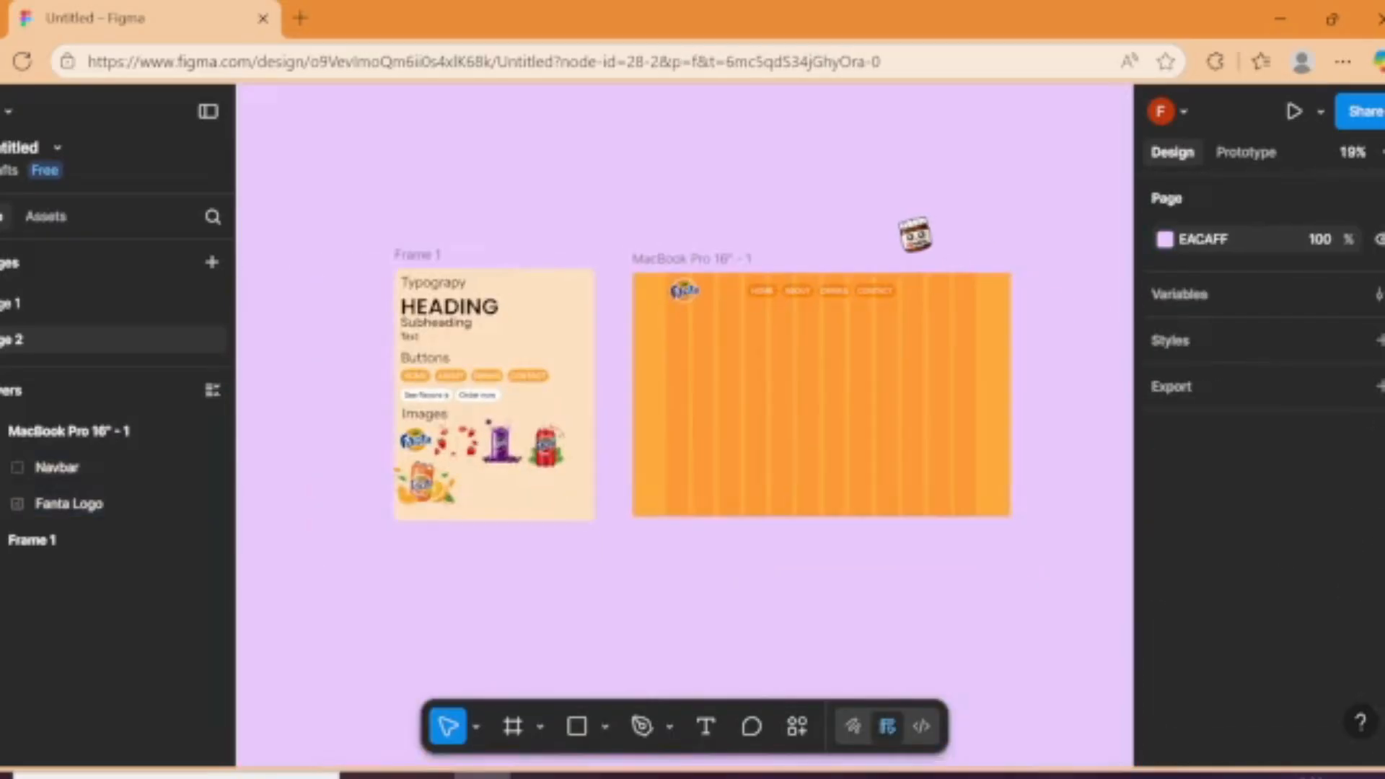
{"action": "scroll", "coordinate": [908, 267], "scroll_direction": "up", "scroll_amount": 4}
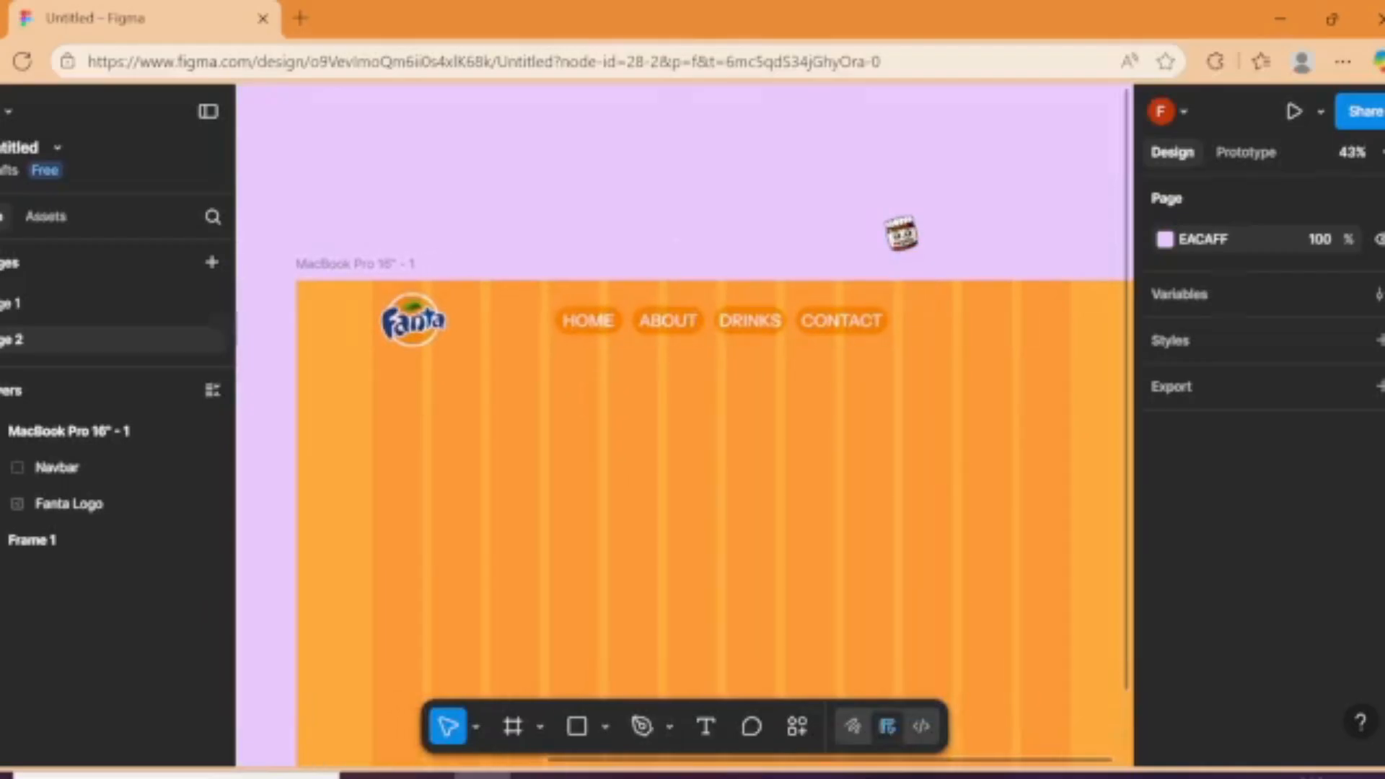
{"action": "left_click_drag", "start_coordinate": [885, 222], "coordinate": [1123, 238]}
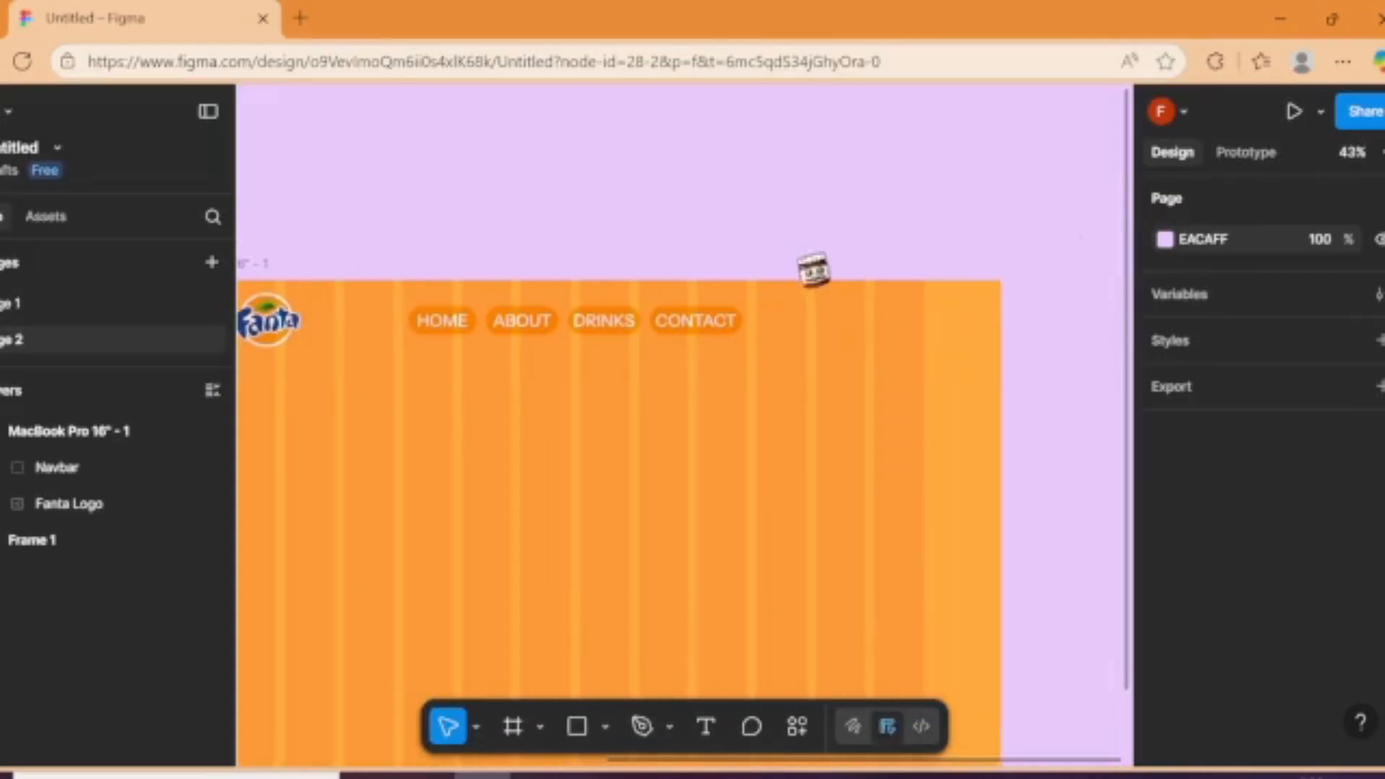
{"action": "scroll", "coordinate": [835, 345], "scroll_direction": "up", "scroll_amount": 6}
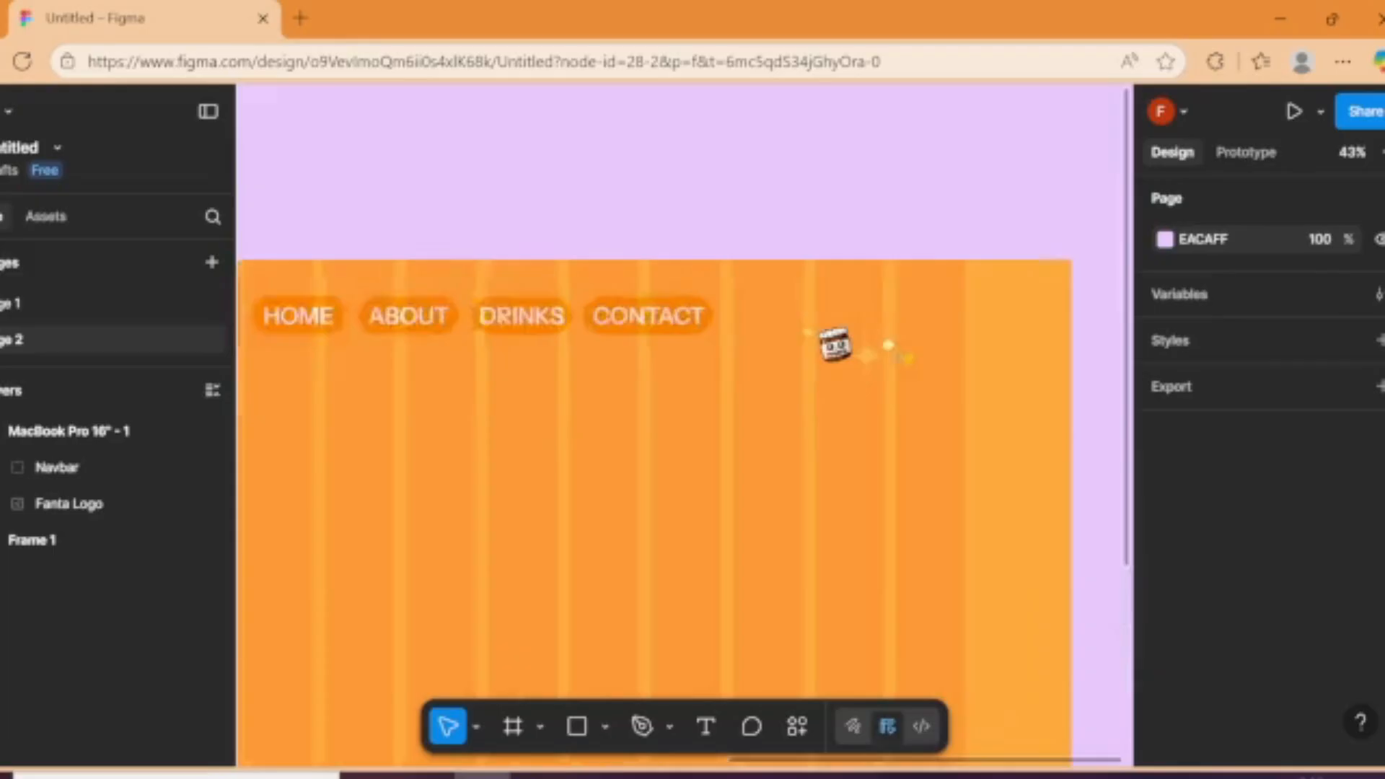
{"action": "right_click", "coordinate": [775, 344]}
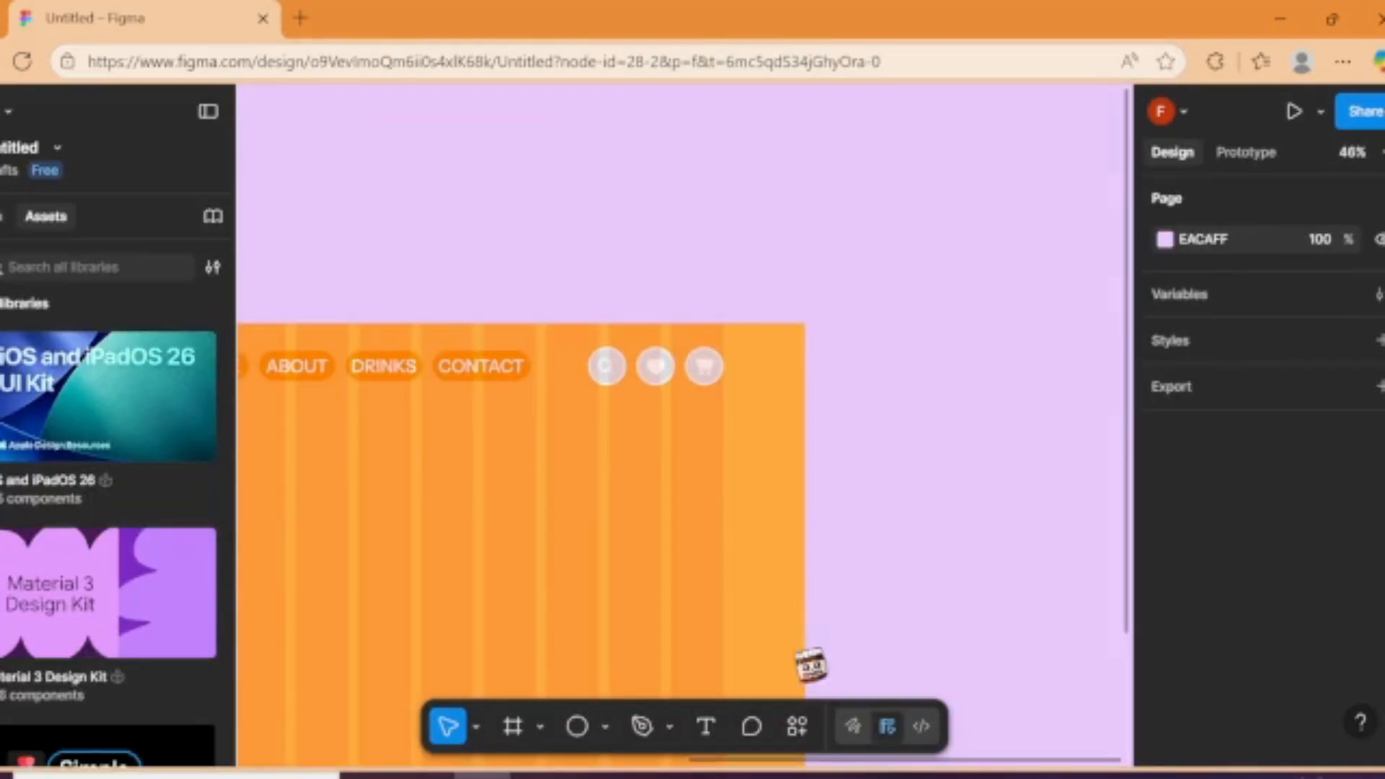
Step: Group the search, heart and cart icons together with their circles in the MacBook Pro frame's header
{"action": "left_click_drag", "start_coordinate": [810, 653], "coordinate": [851, 643]}
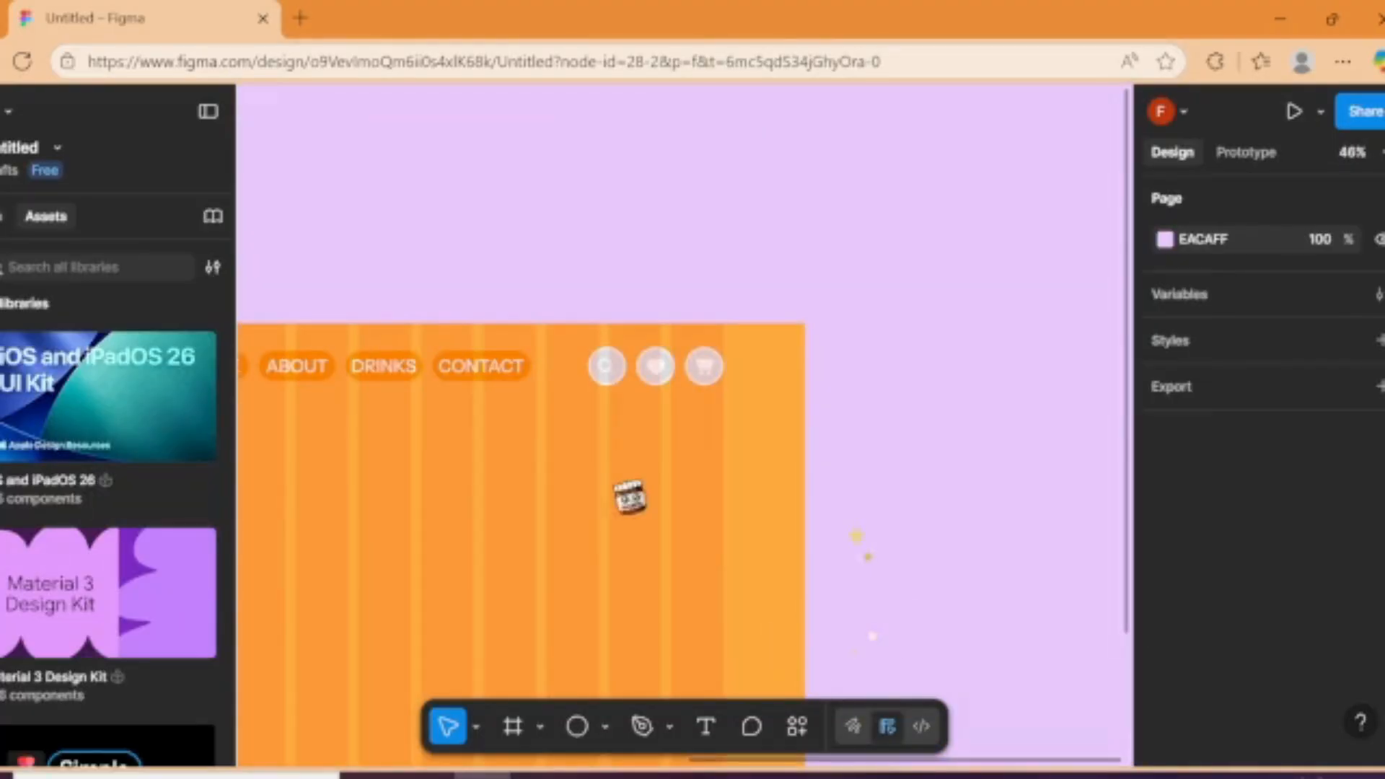
{"action": "scroll", "coordinate": [634, 372], "scroll_direction": "up", "scroll_amount": 6}
{"action": "scroll", "coordinate": [642, 379], "scroll_direction": "up", "scroll_amount": 2}
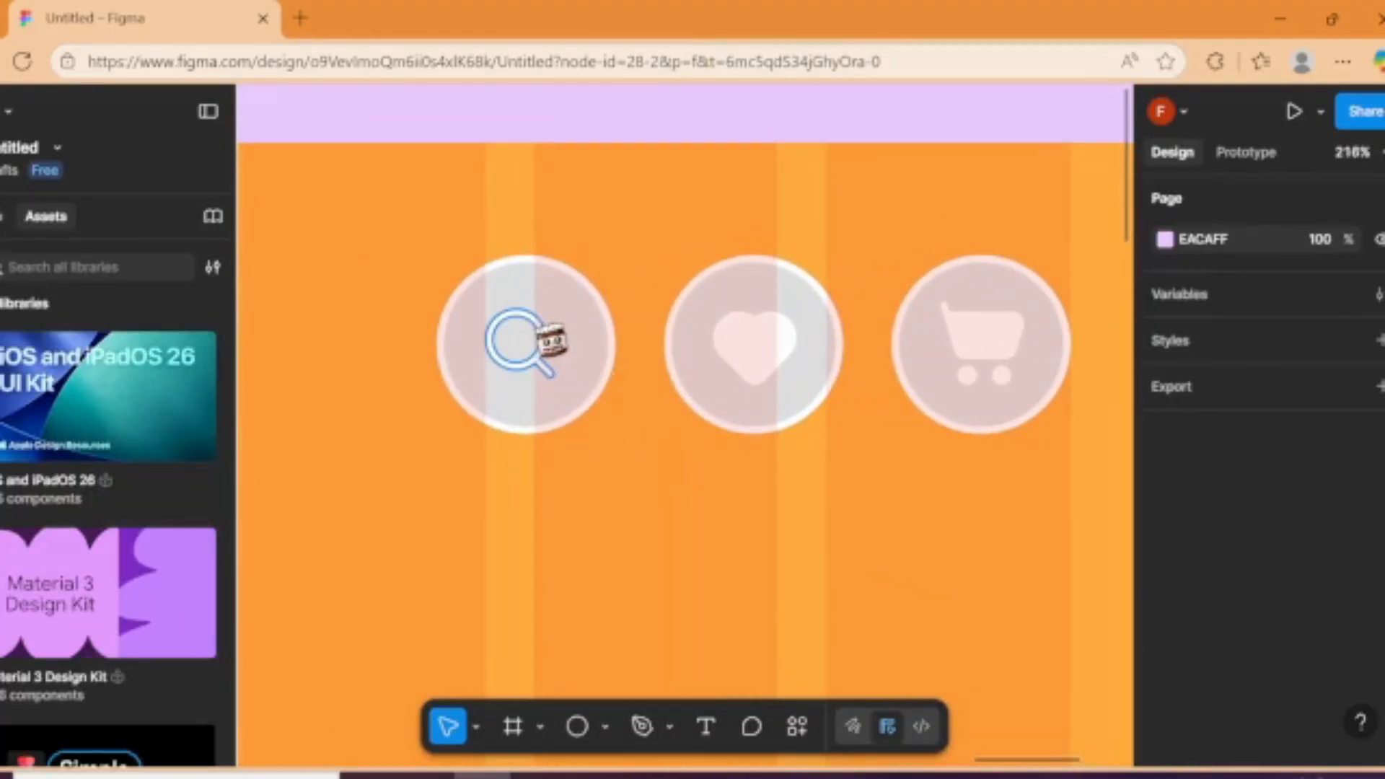
{"action": "left_click", "coordinate": [548, 339]}
{"action": "left_click", "coordinate": [597, 365], "text": "shift"}
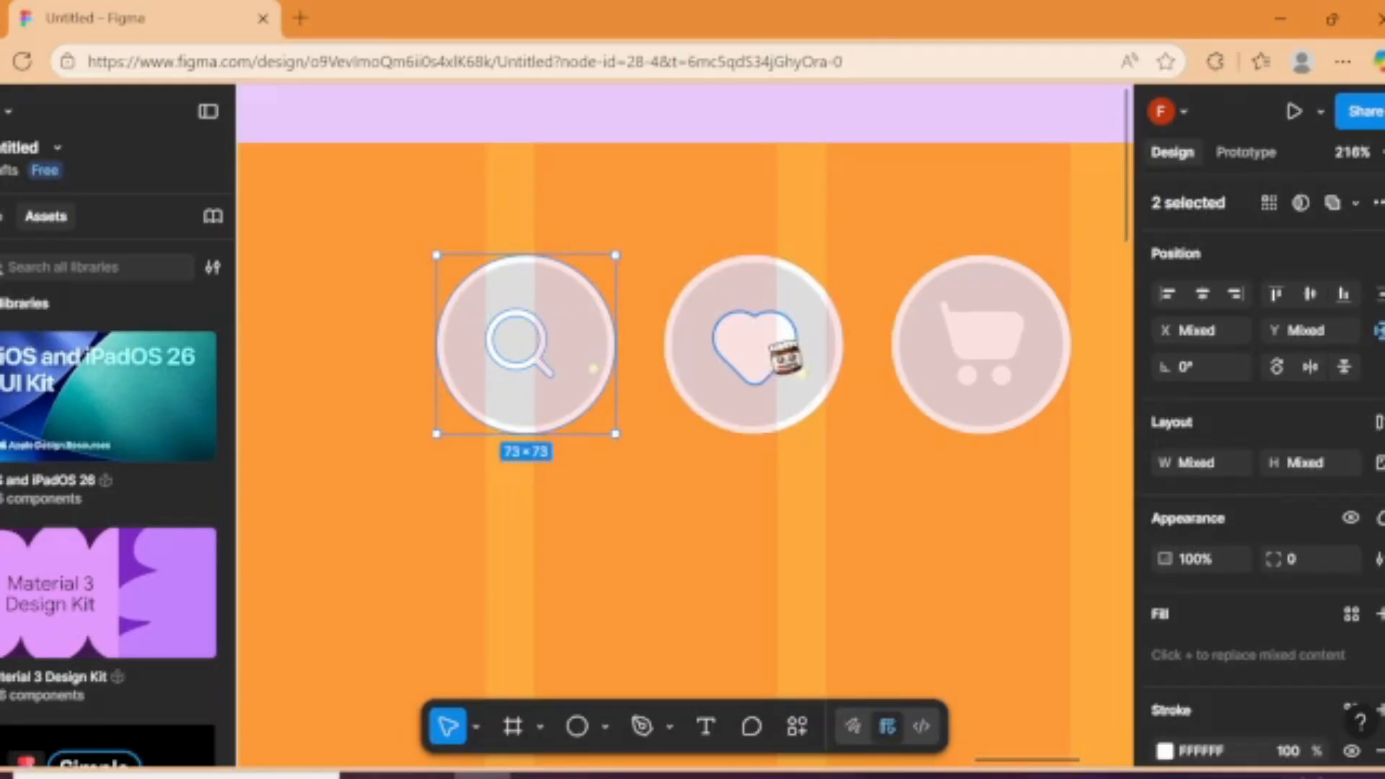
{"action": "left_click", "coordinate": [758, 362], "text": "shift"}
{"action": "left_click", "coordinate": [733, 359], "text": "shift"}
{"action": "left_click", "coordinate": [933, 356], "text": "shift"}
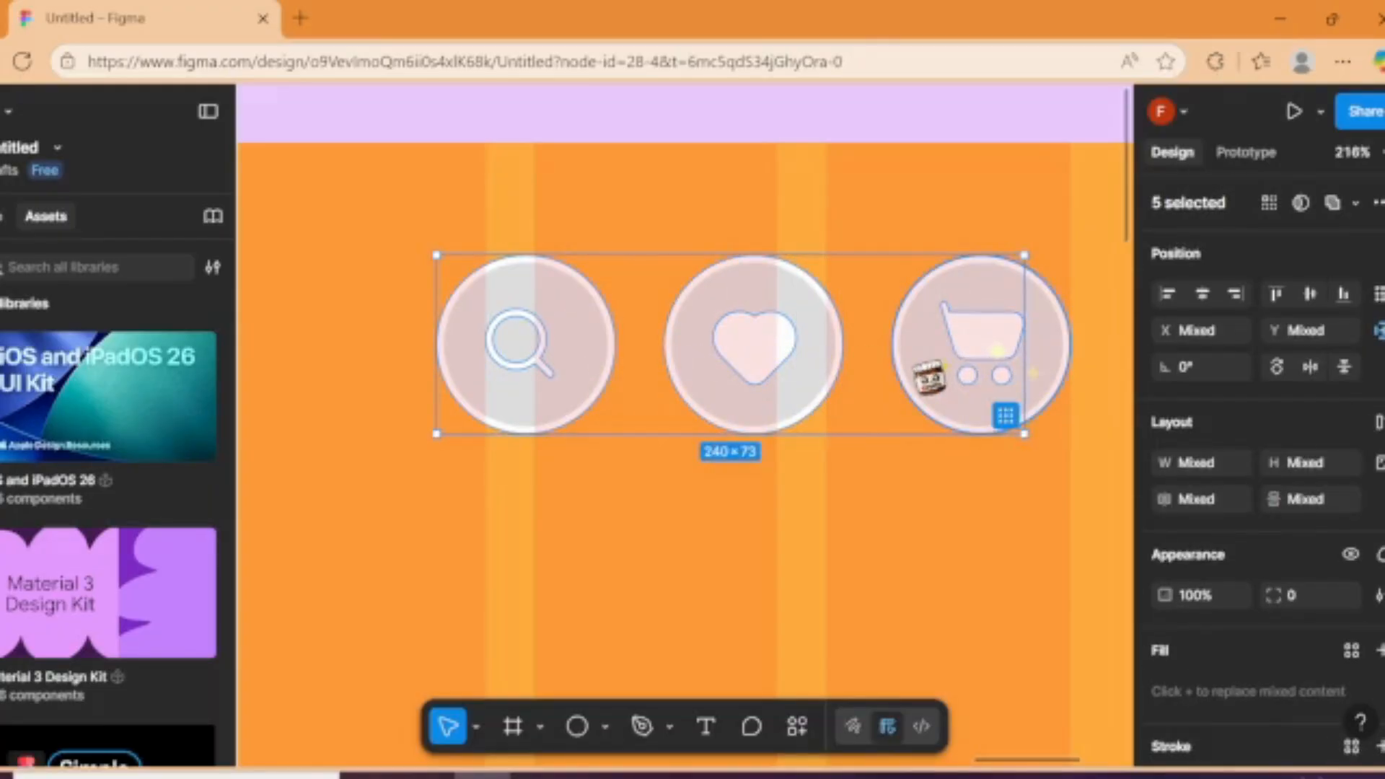
{"action": "left_click", "coordinate": [928, 361], "text": "shift"}
{"action": "key", "text": "ctrl+g"}
Step: Place a copy of the HEADING text sample on the empty canvas above the frames and change it to "ORANGE FANTA"
{"action": "key", "text": "shift+1"}
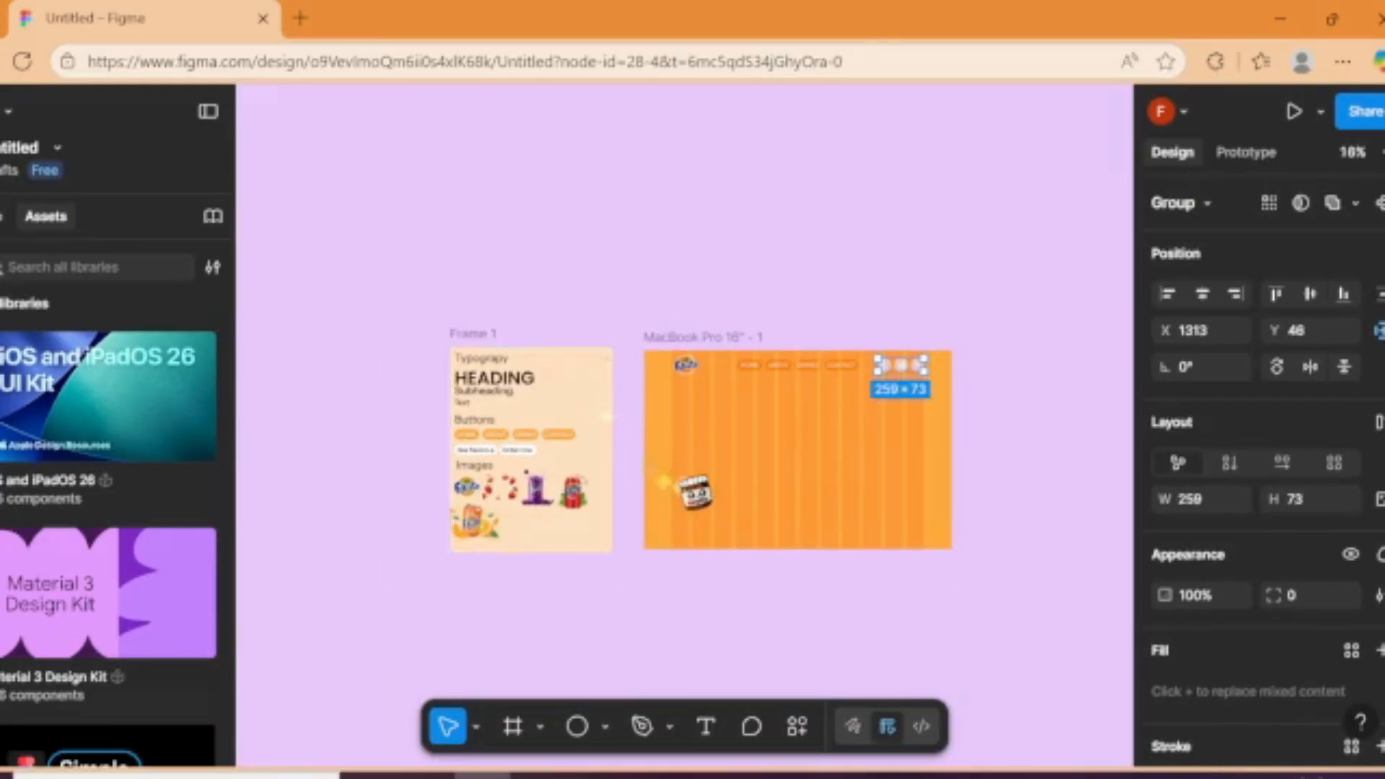
{"action": "scroll", "coordinate": [682, 483], "scroll_direction": "up", "scroll_amount": 3}
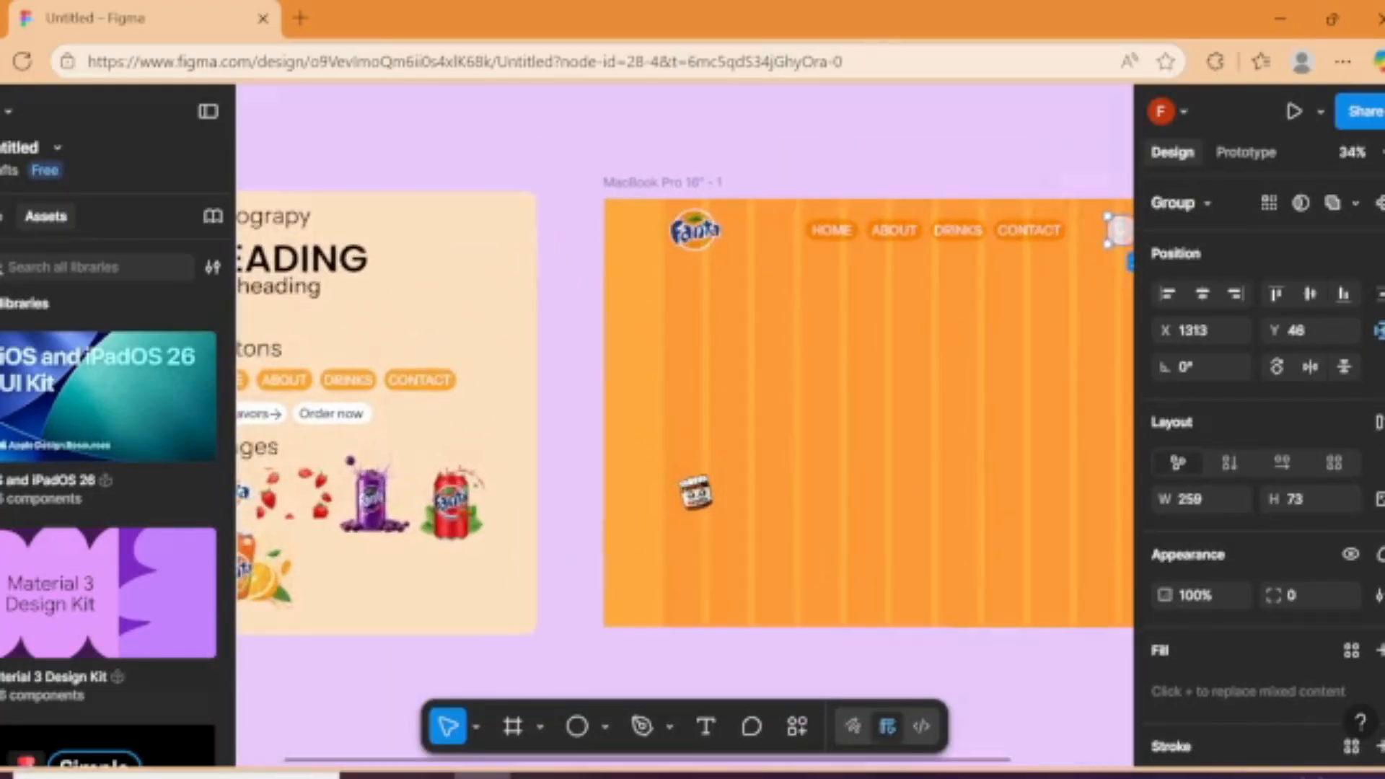
{"action": "left_click", "coordinate": [352, 268]}
{"action": "left_click_drag", "start_coordinate": [351, 268], "coordinate": [734, 230]}
{"action": "double_click", "coordinate": [734, 229]}
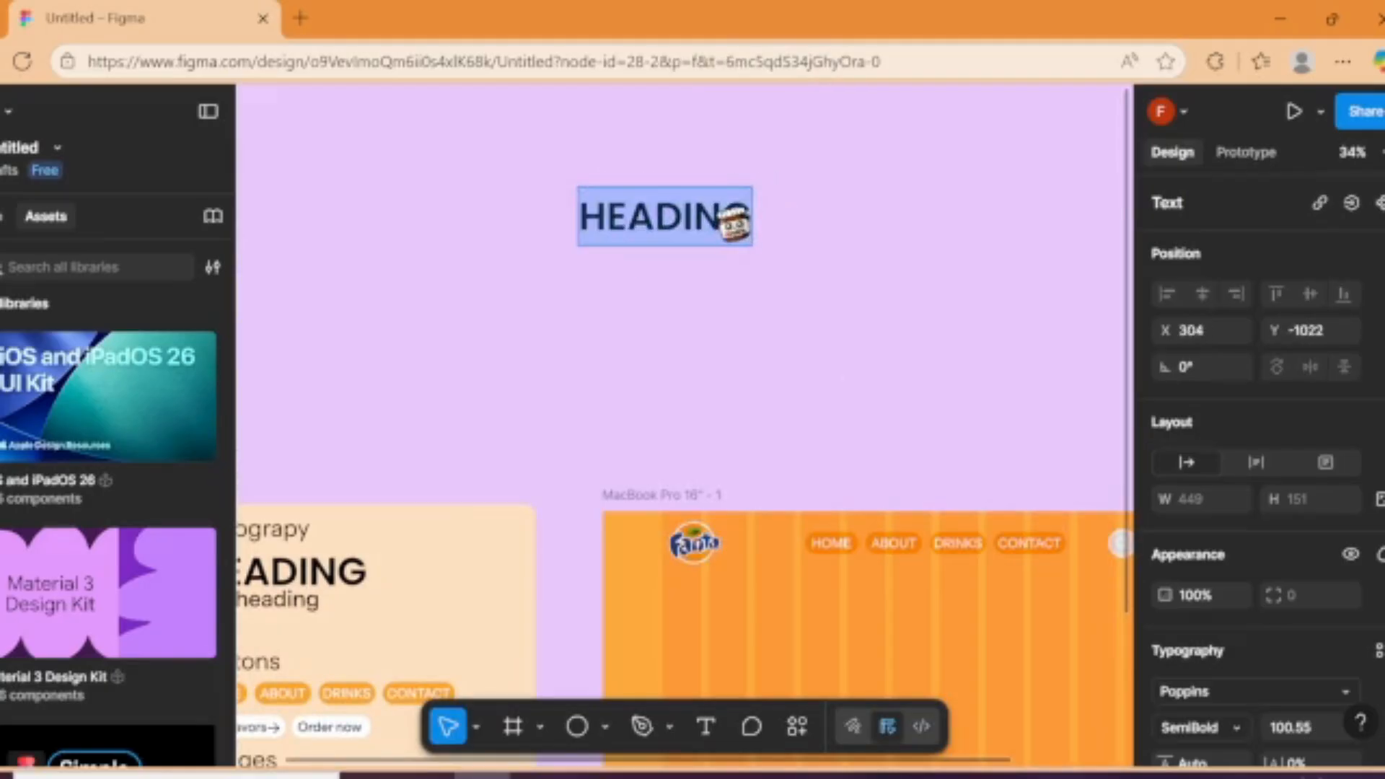
{"action": "type", "text": "O"}
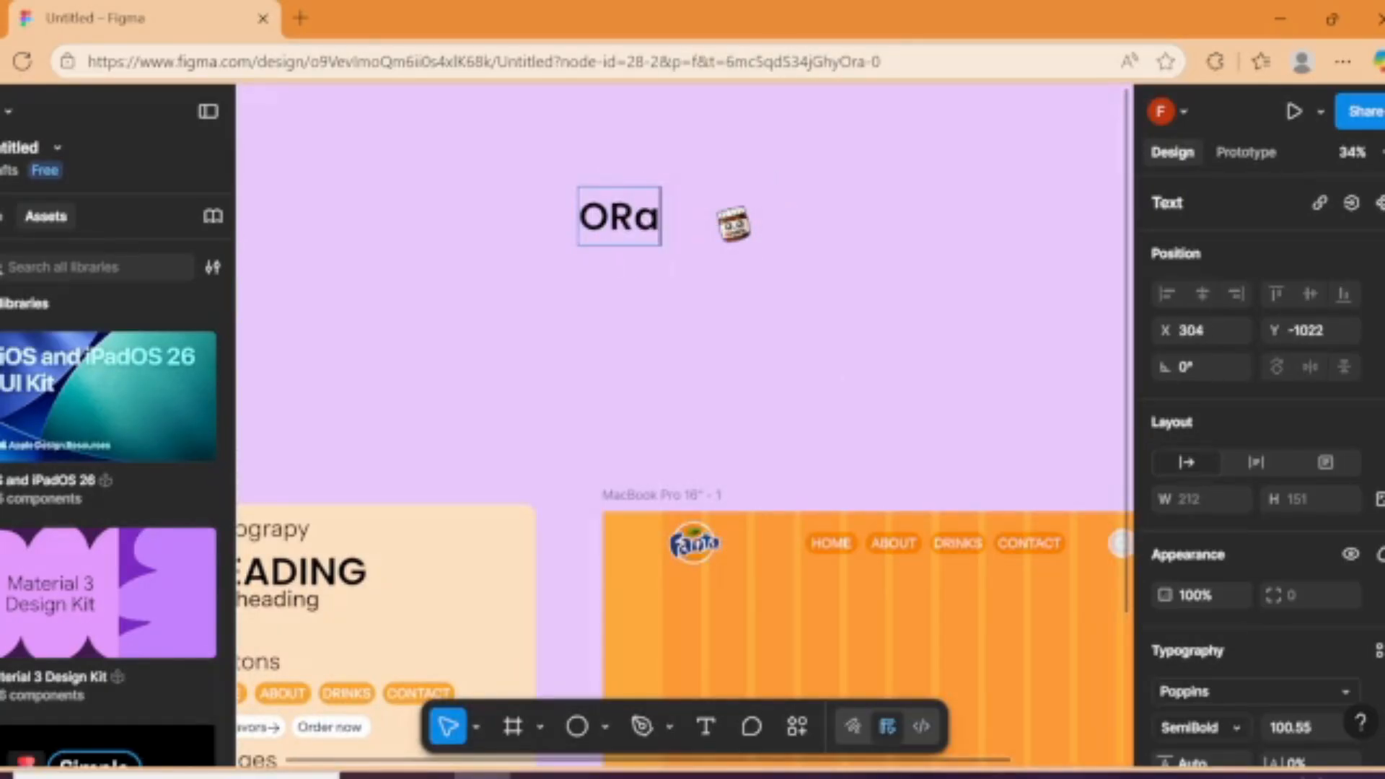
{"action": "type", "text": "RANGE FANTA"}
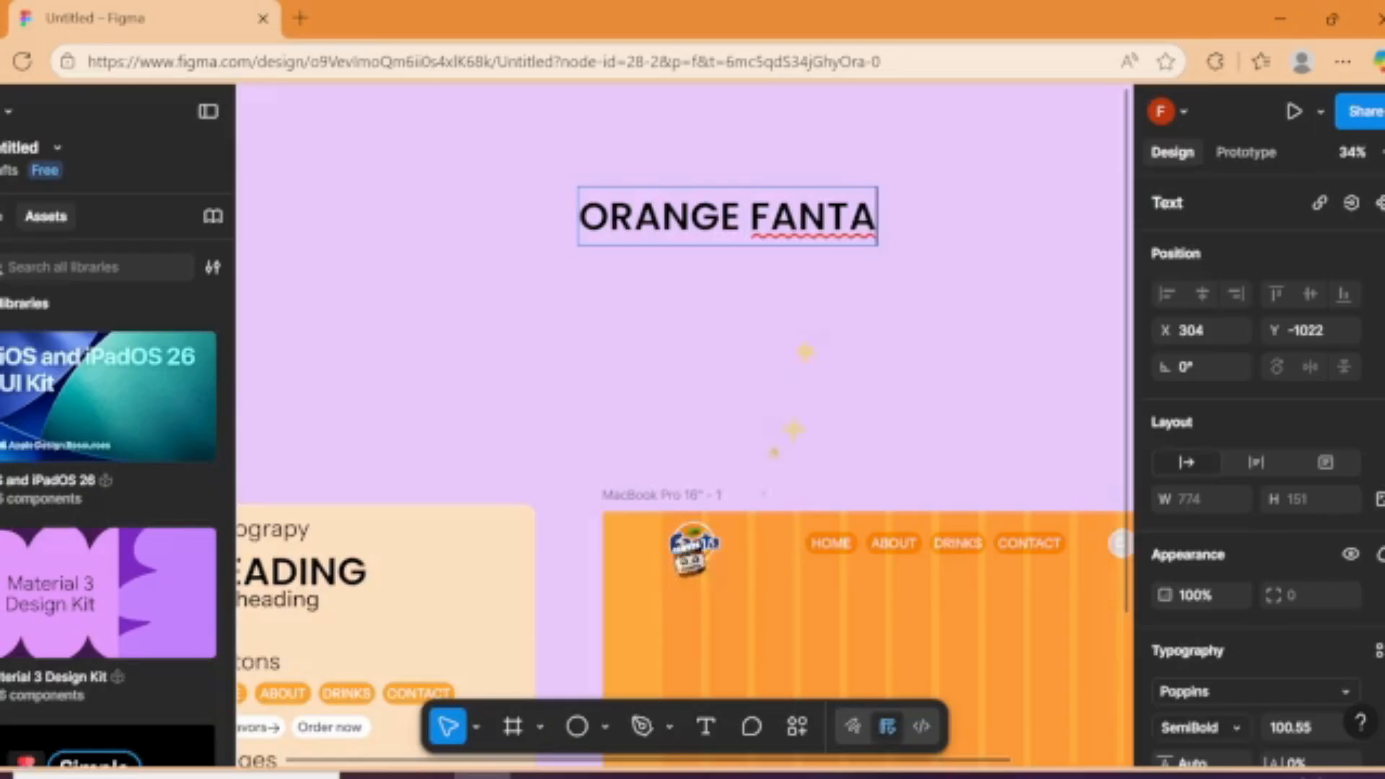
Step: Add "GRAPE FANTA" and "STRAWBERRY FANTA" as the second and third lines of the heading text
{"action": "key", "text": "Return"}
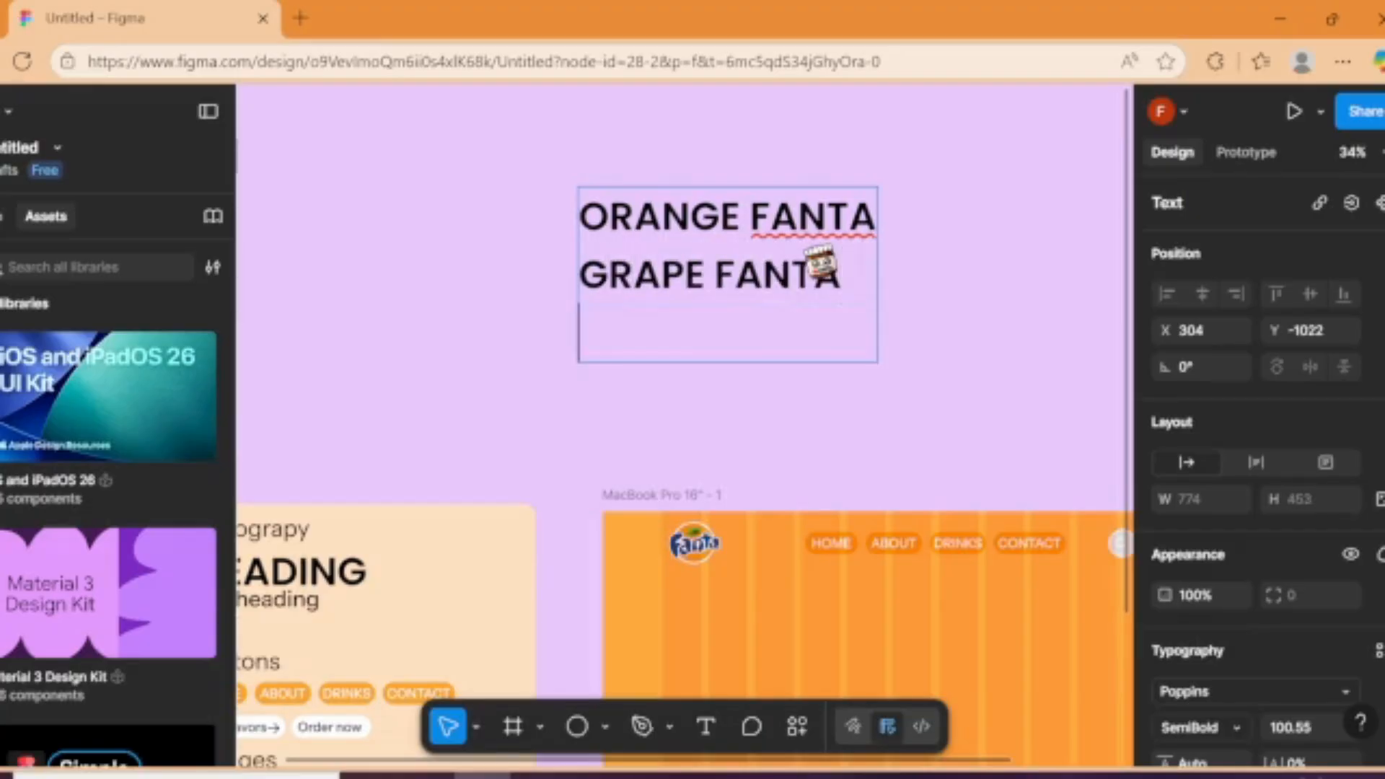
{"action": "scroll", "coordinate": [928, 420], "scroll_direction": "up", "scroll_amount": 2}
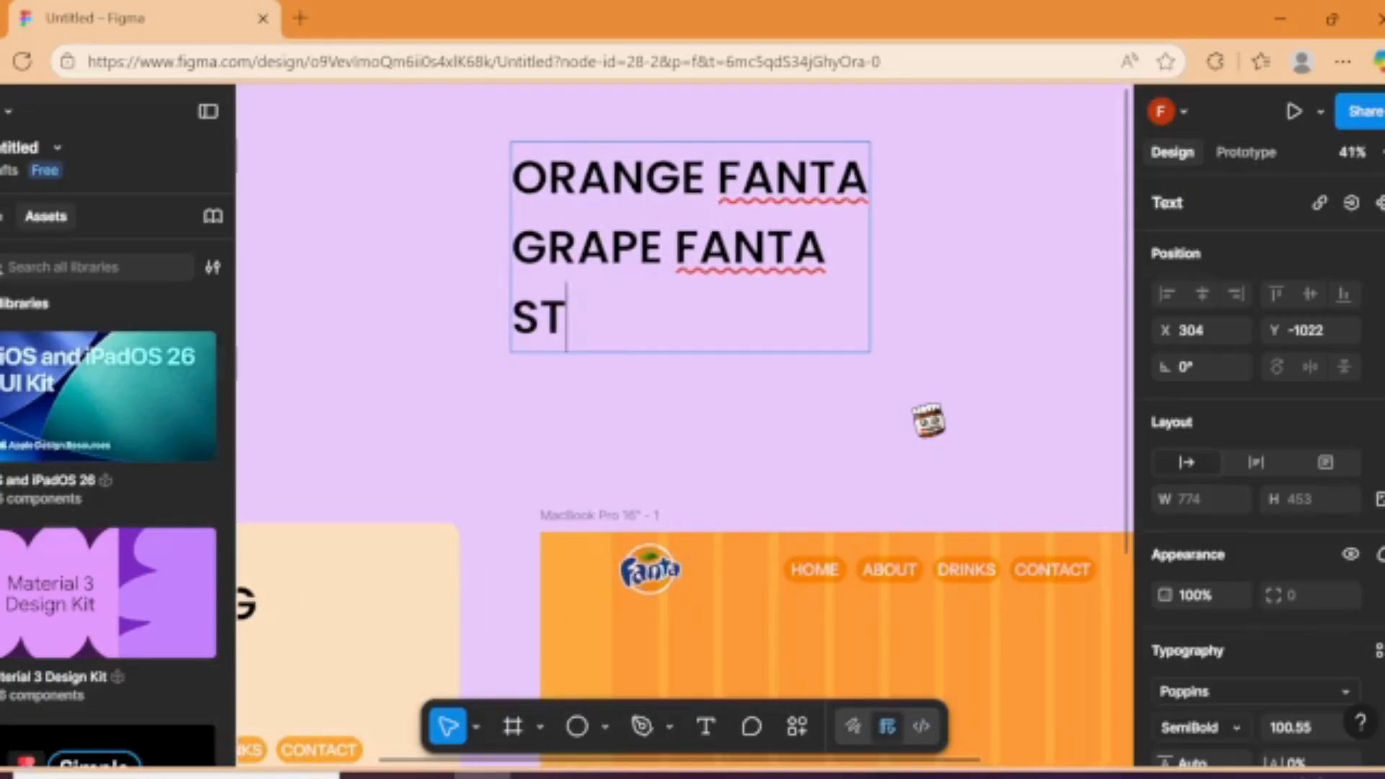
{"action": "type", "text": "ERR"}
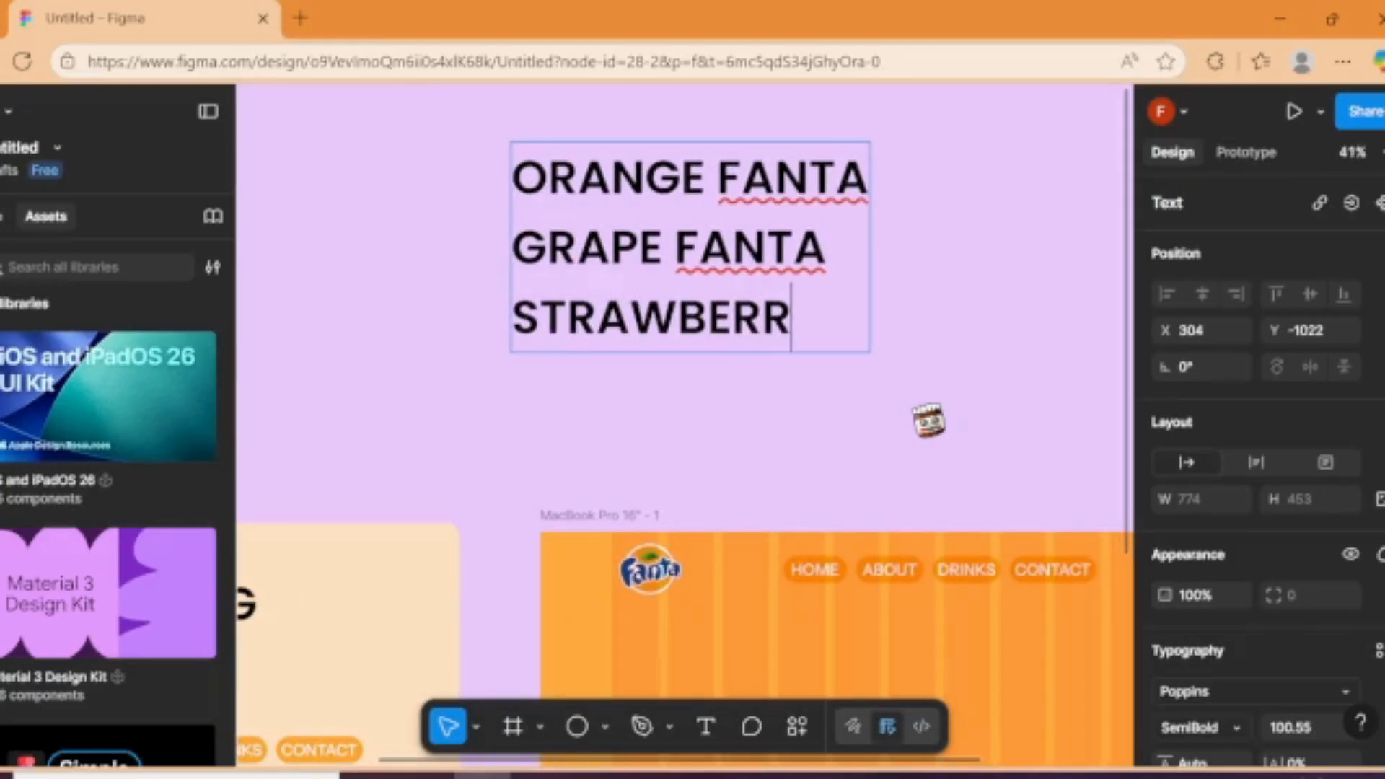
{"action": "type", "text": "Y FANTA"}
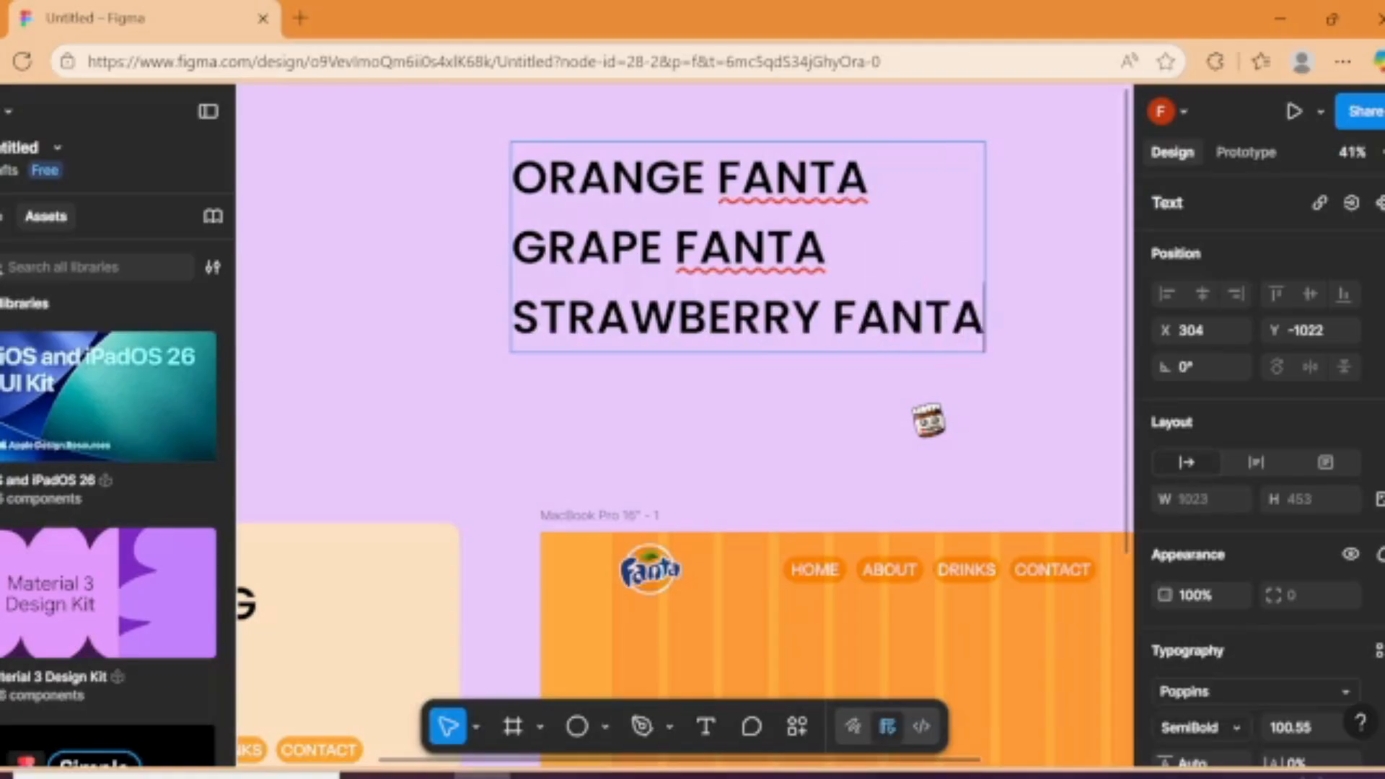
Step: Add the word FANTA to the spelling dictionary and finish editing the heading text
{"action": "right_click", "coordinate": [786, 261]}
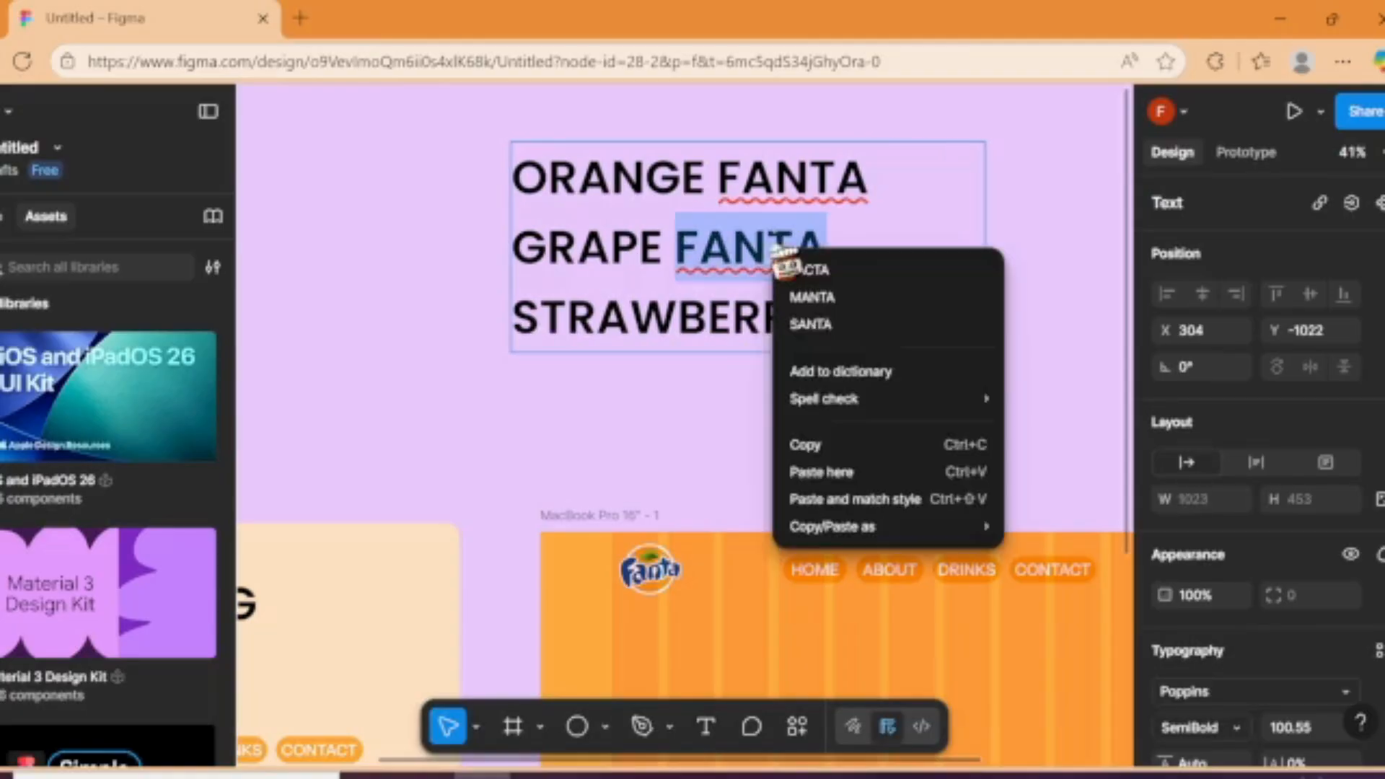
{"action": "left_click", "coordinate": [833, 371]}
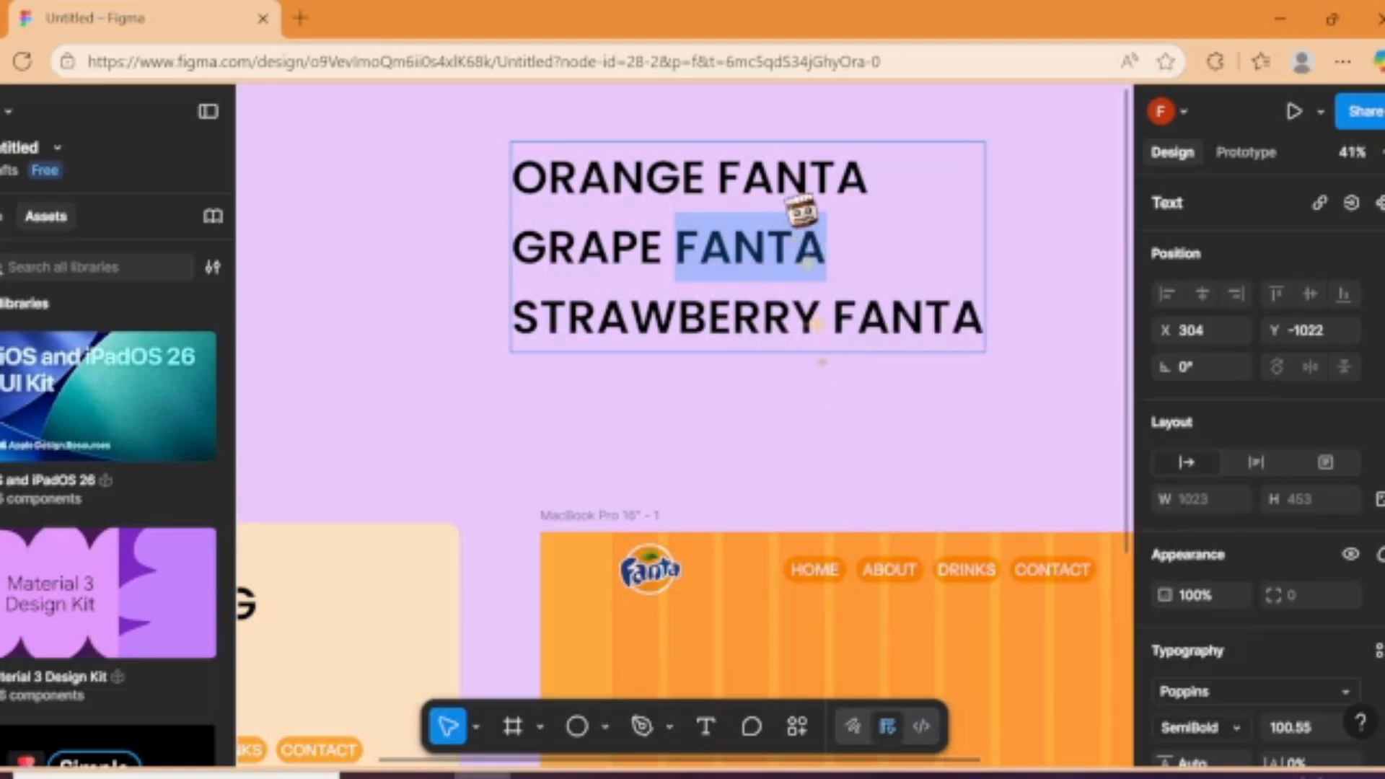
{"action": "key", "text": "Escape"}
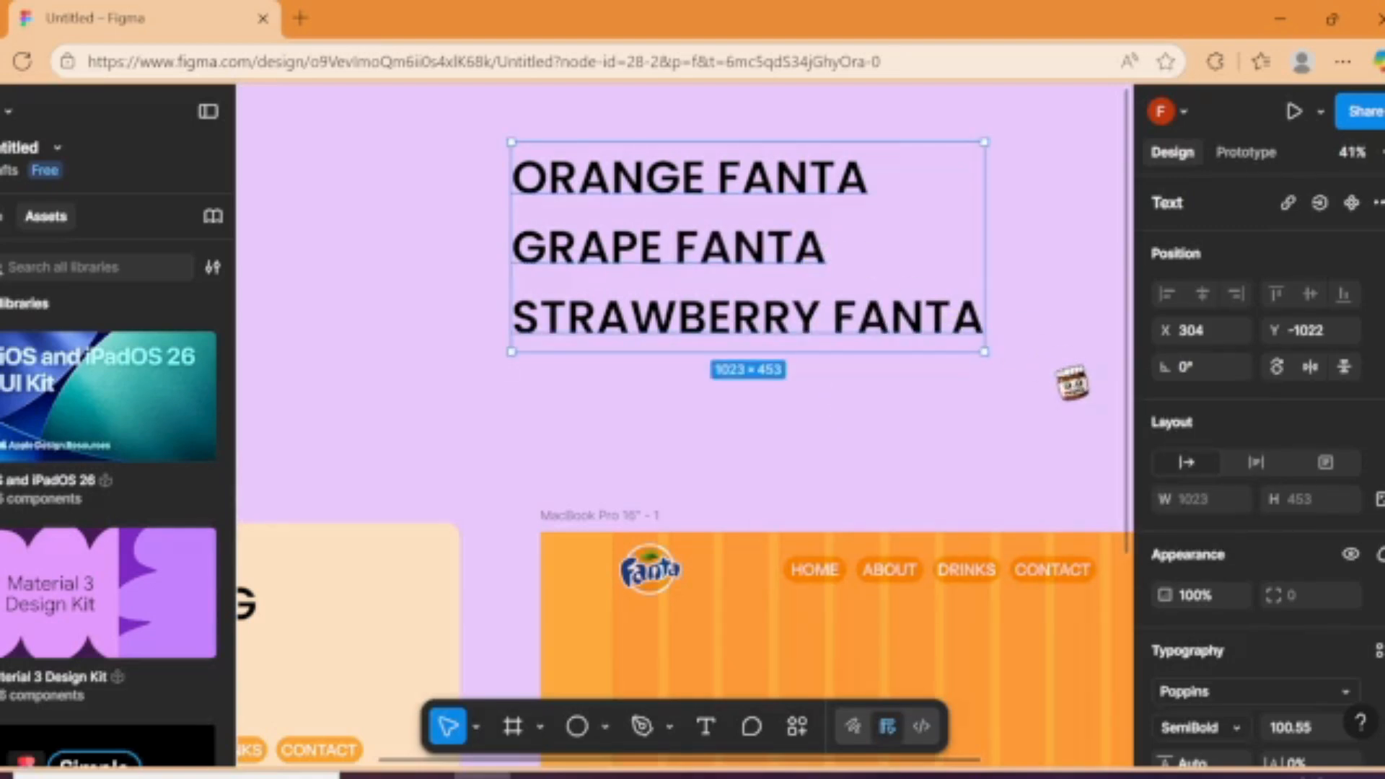
Step: Wrap the three-line heading in a frame, shorten it to 1023 × 156 around ORANGE FANTA, and clip its content
{"action": "right_click", "coordinate": [770, 314]}
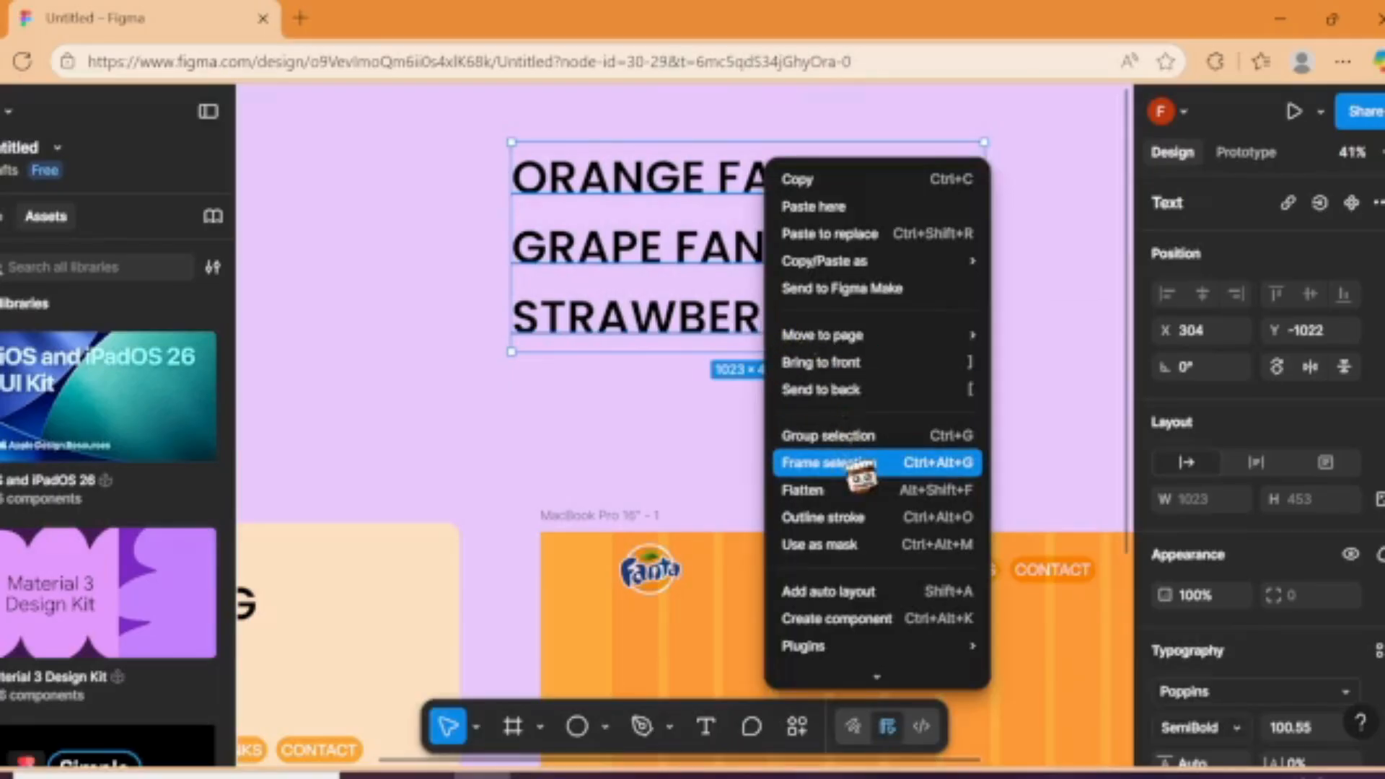
{"action": "left_click", "coordinate": [840, 460]}
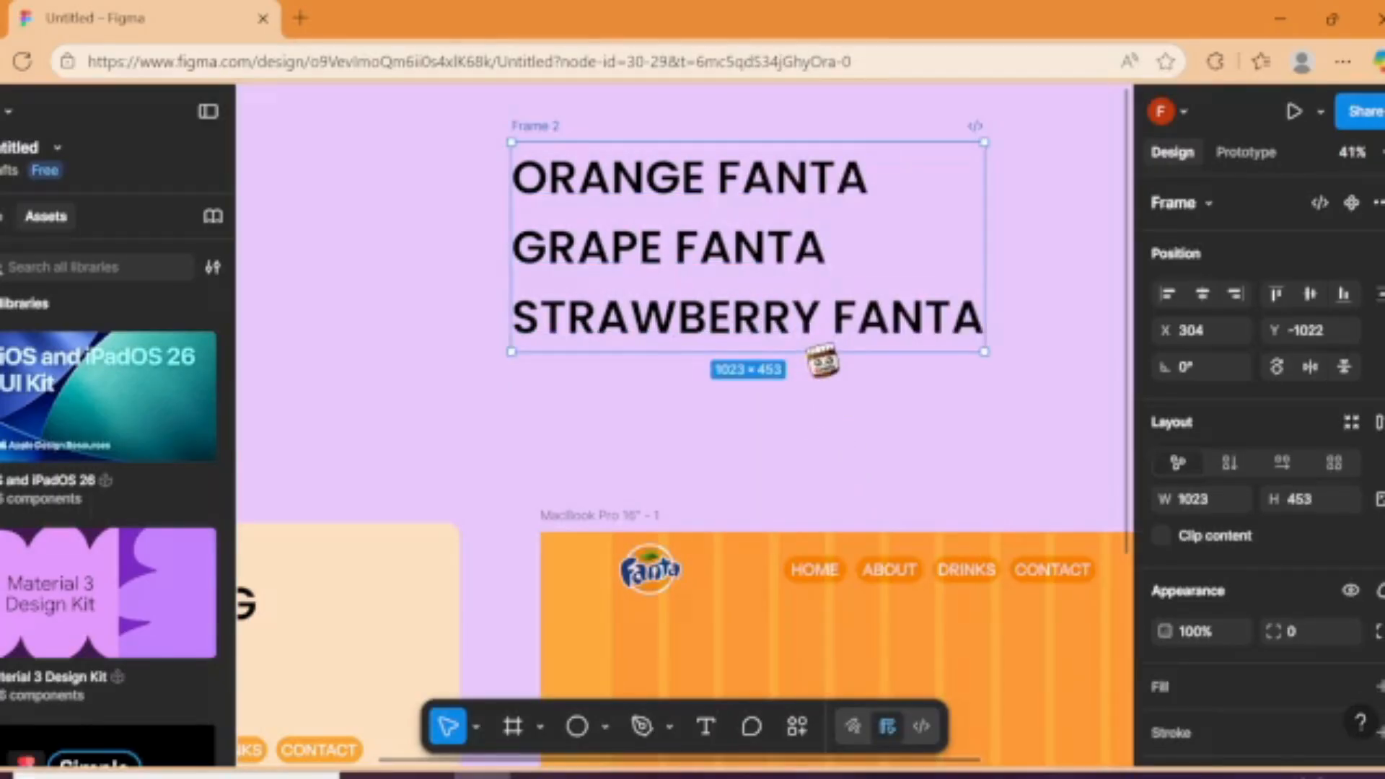
{"action": "left_click_drag", "start_coordinate": [822, 364], "coordinate": [822, 227]}
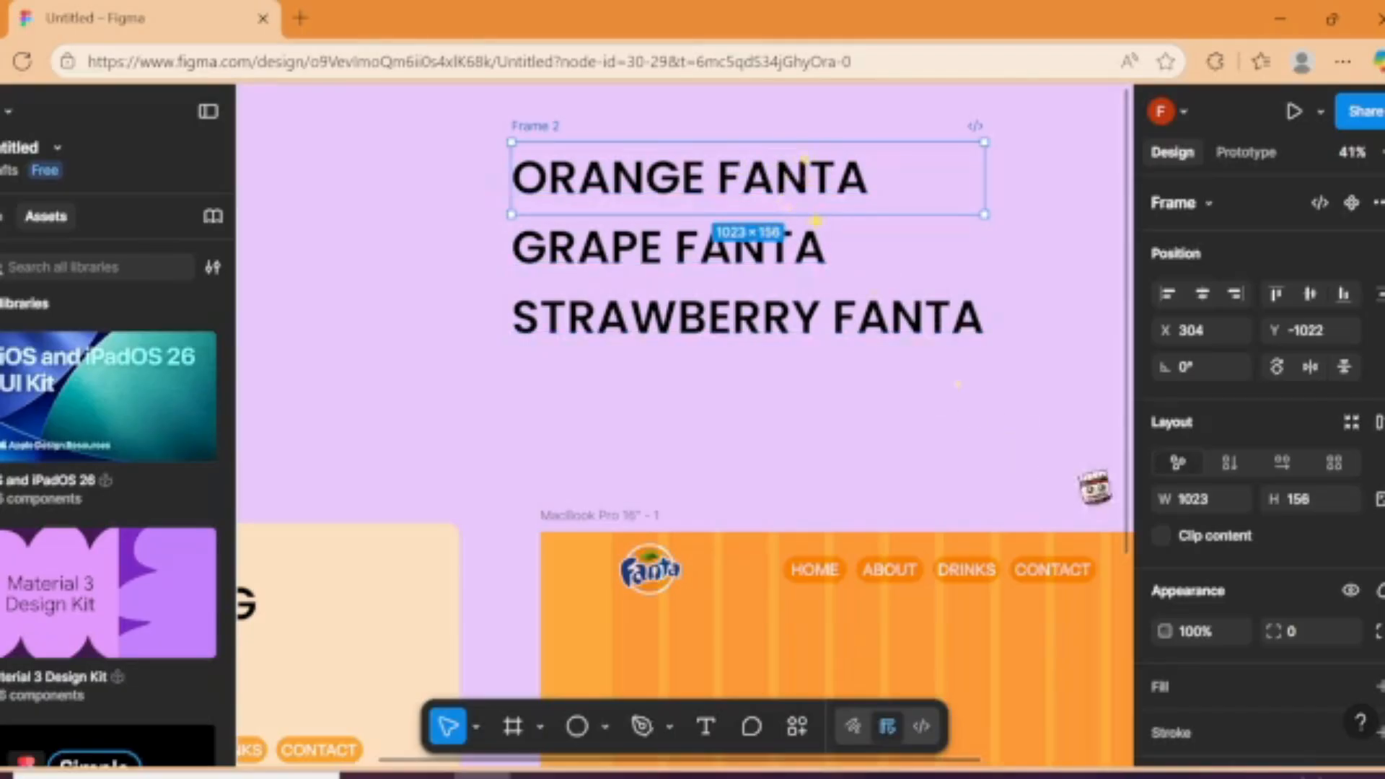
{"action": "left_click", "coordinate": [1167, 536]}
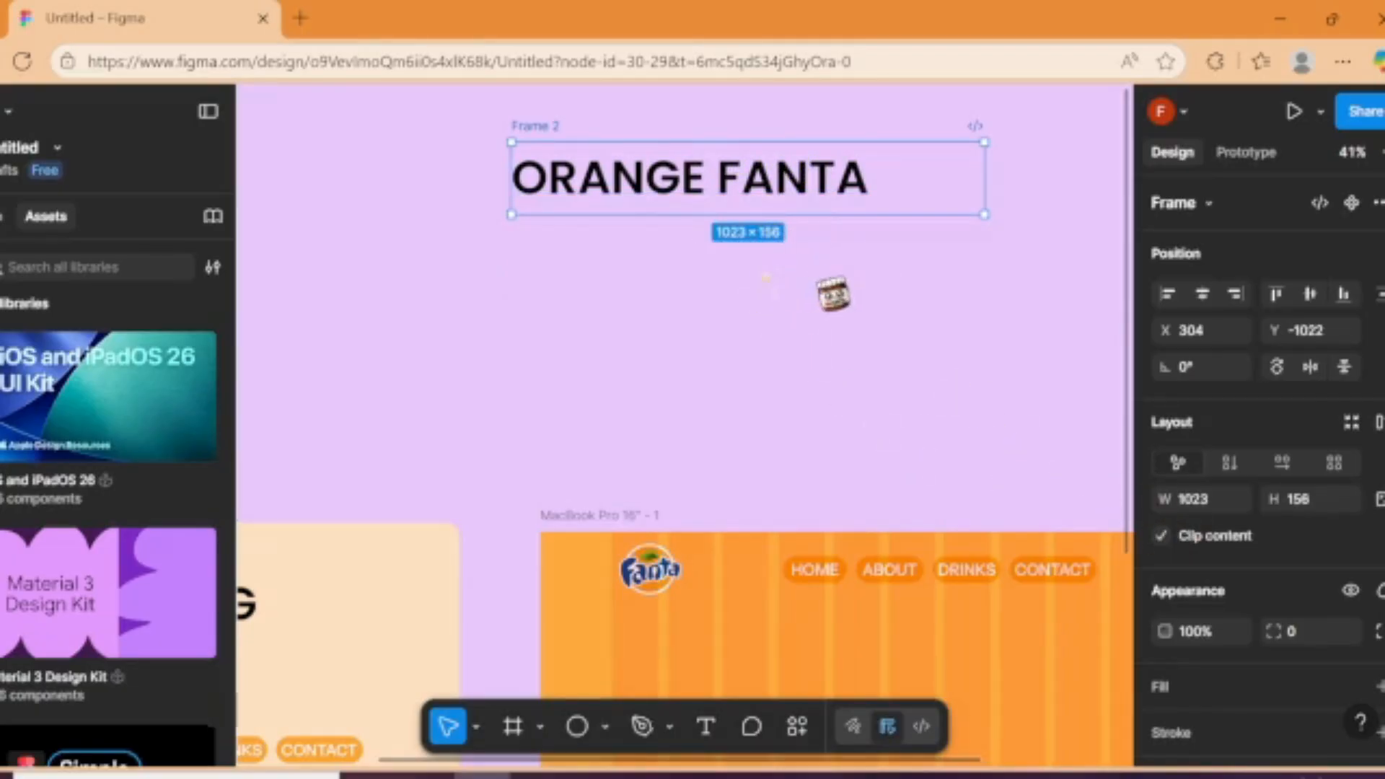
Step: Move the clipped heading frame into the MacBook Pro frame below the Fanta logo, at X 169, Y 269
{"action": "scroll", "coordinate": [894, 408], "scroll_direction": "down", "scroll_amount": 3}
{"action": "left_click_drag", "start_coordinate": [894, 406], "coordinate": [926, 336]}
{"action": "left_click_drag", "start_coordinate": [825, 290], "coordinate": [890, 563]}
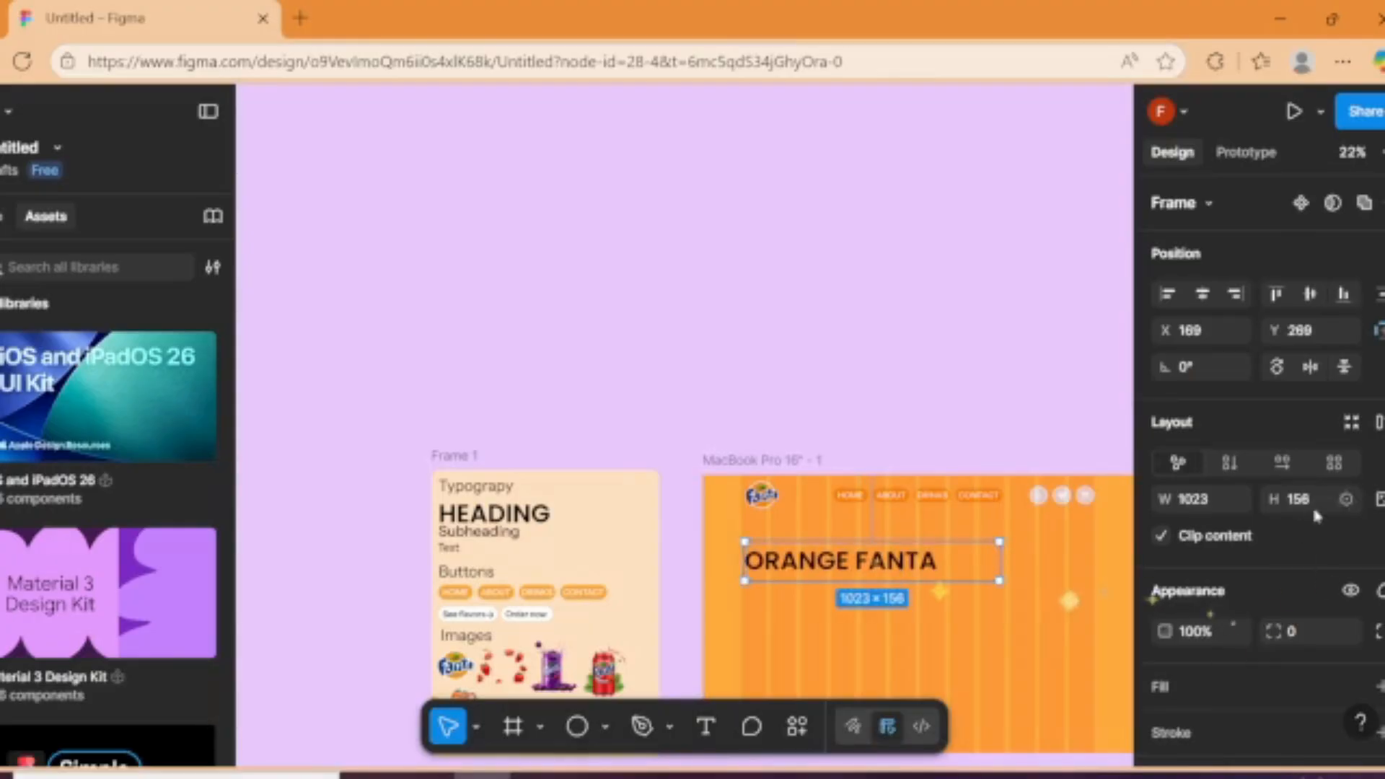
Step: Set the heading text's fill to white FFFFFF and leave its clipping frame without a fill
{"action": "left_click", "coordinate": [1364, 687]}
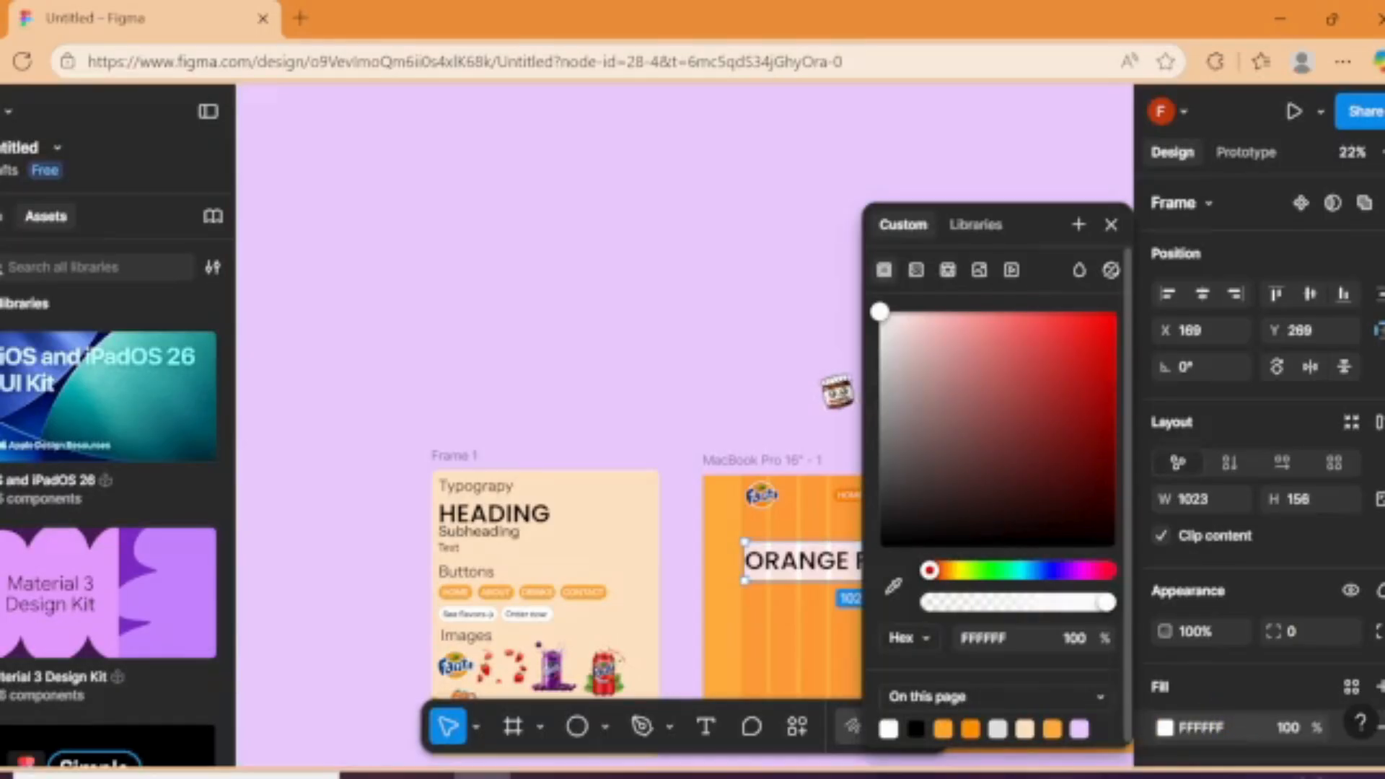
{"action": "left_click", "coordinate": [1164, 575]}
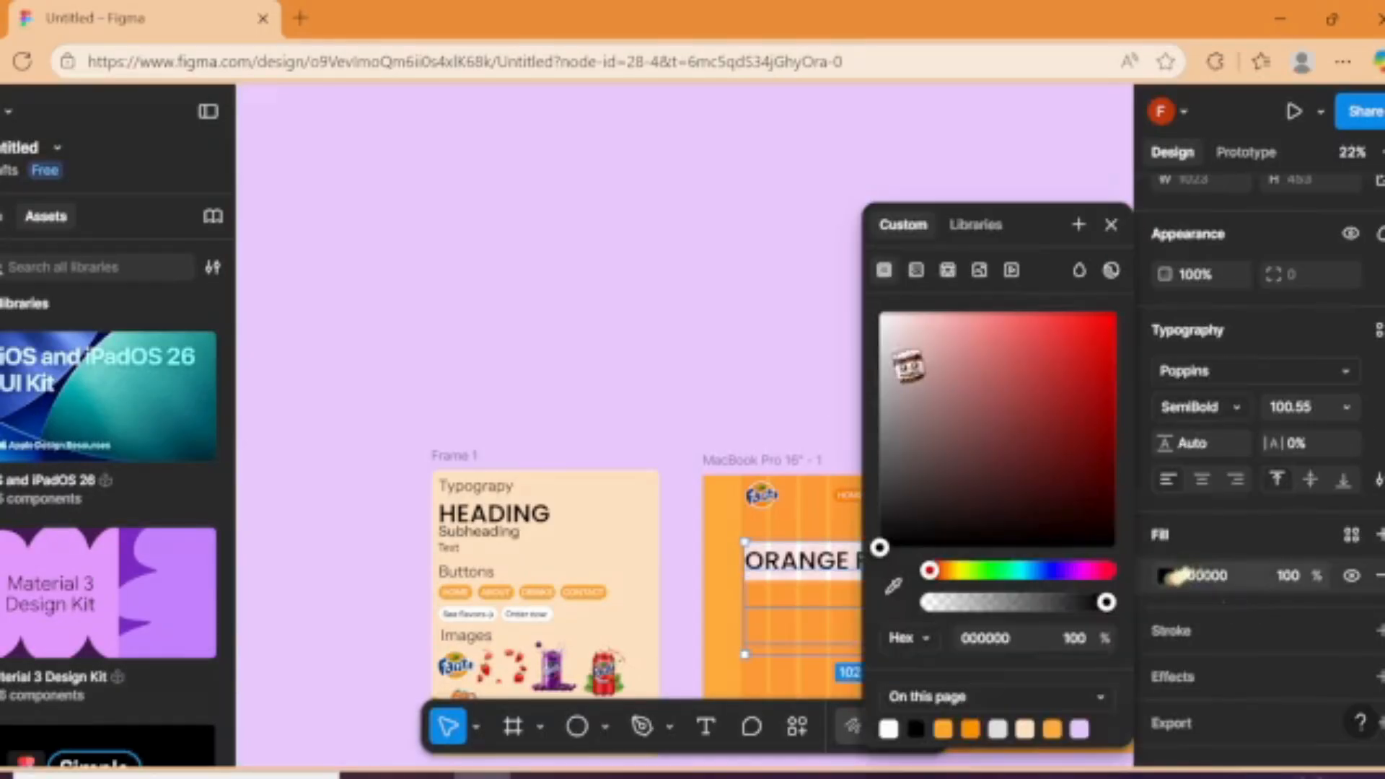
{"action": "left_click_drag", "start_coordinate": [906, 365], "coordinate": [854, 317]}
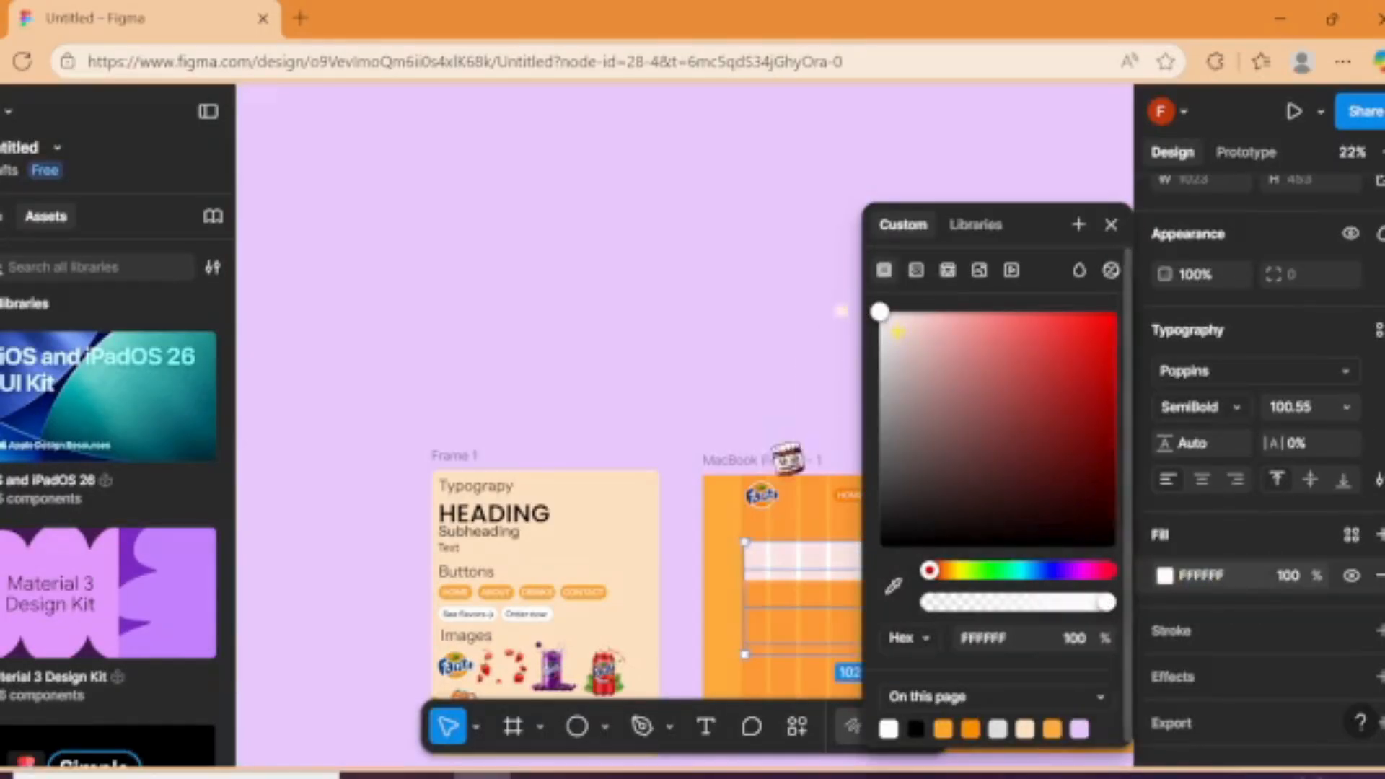
{"action": "left_click", "coordinate": [689, 384]}
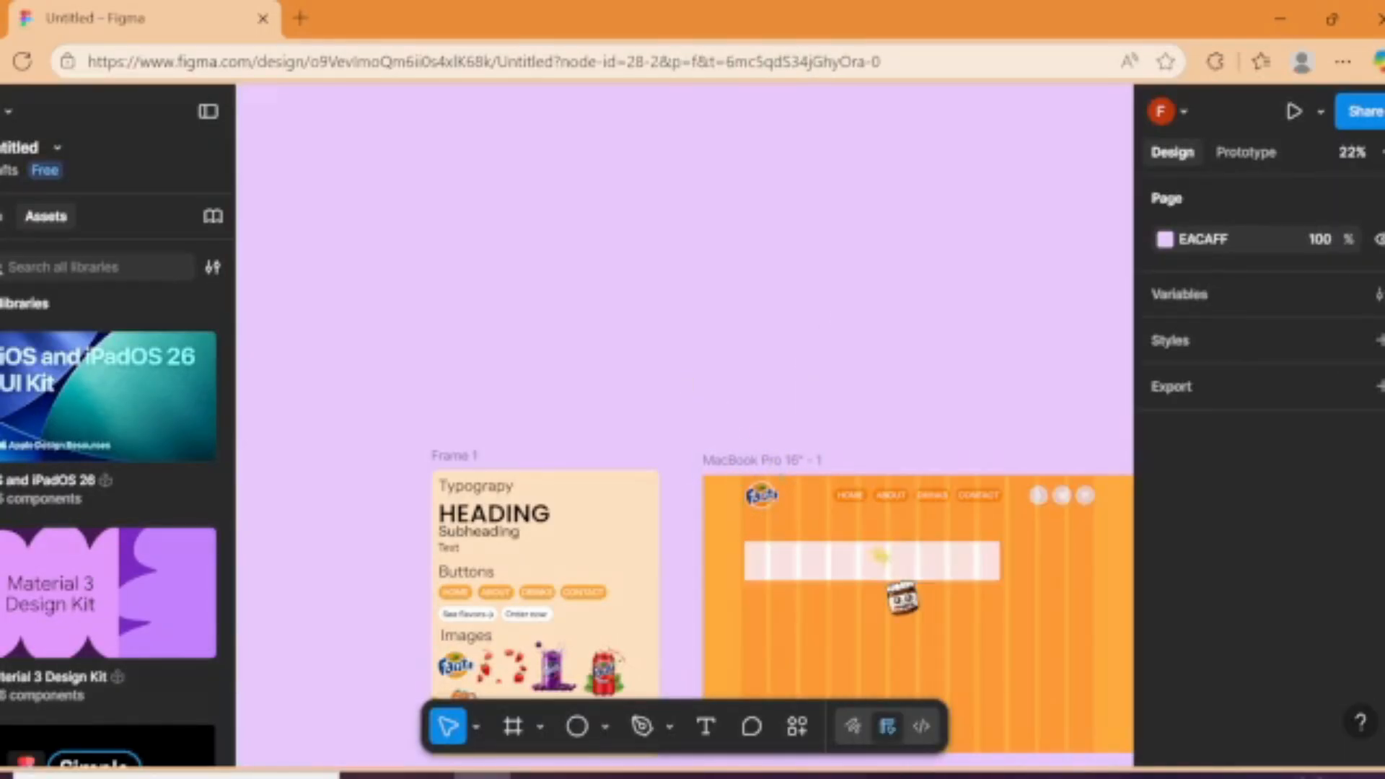
{"action": "left_click", "coordinate": [898, 570]}
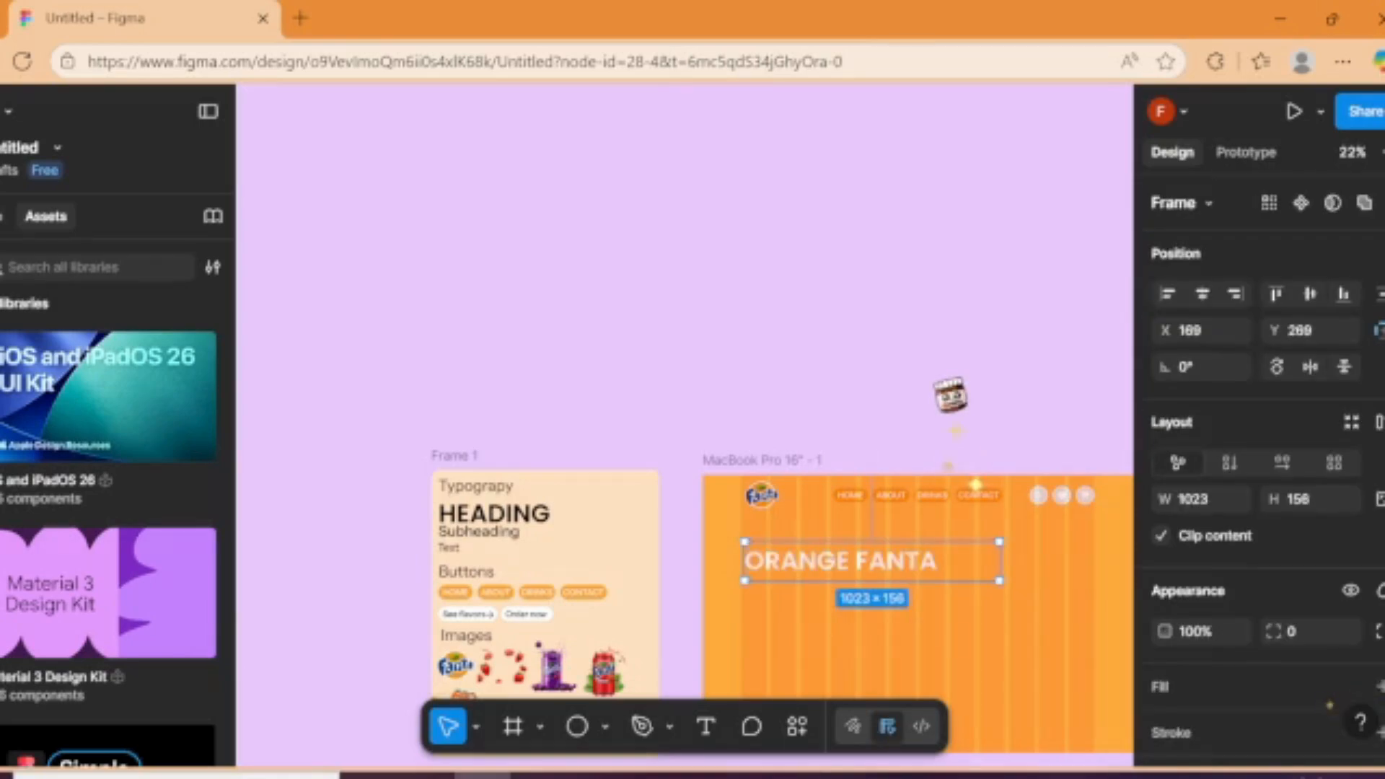
{"action": "left_click", "coordinate": [949, 394]}
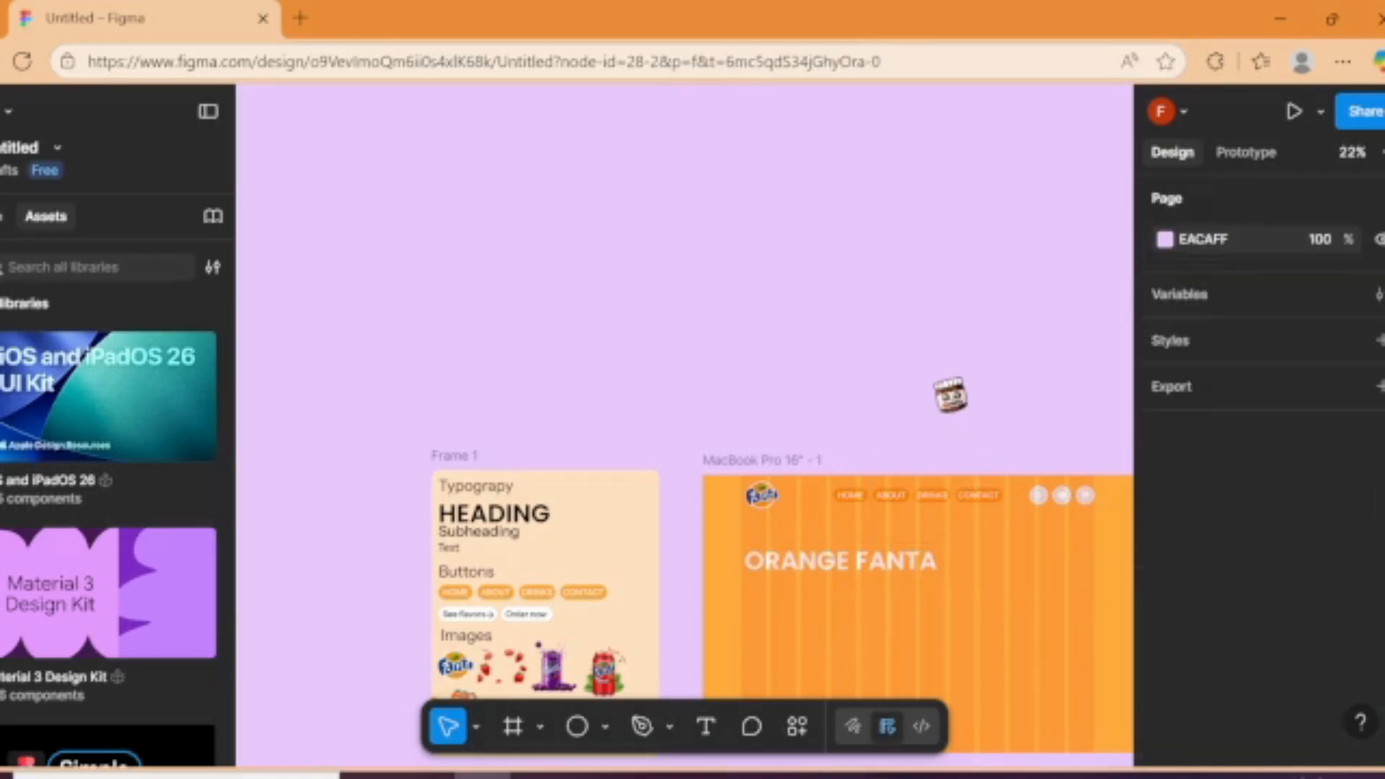
{"action": "scroll", "coordinate": [875, 676], "scroll_direction": "up", "scroll_amount": 2}
{"action": "scroll", "coordinate": [876, 677], "scroll_direction": "up", "scroll_amount": 5}
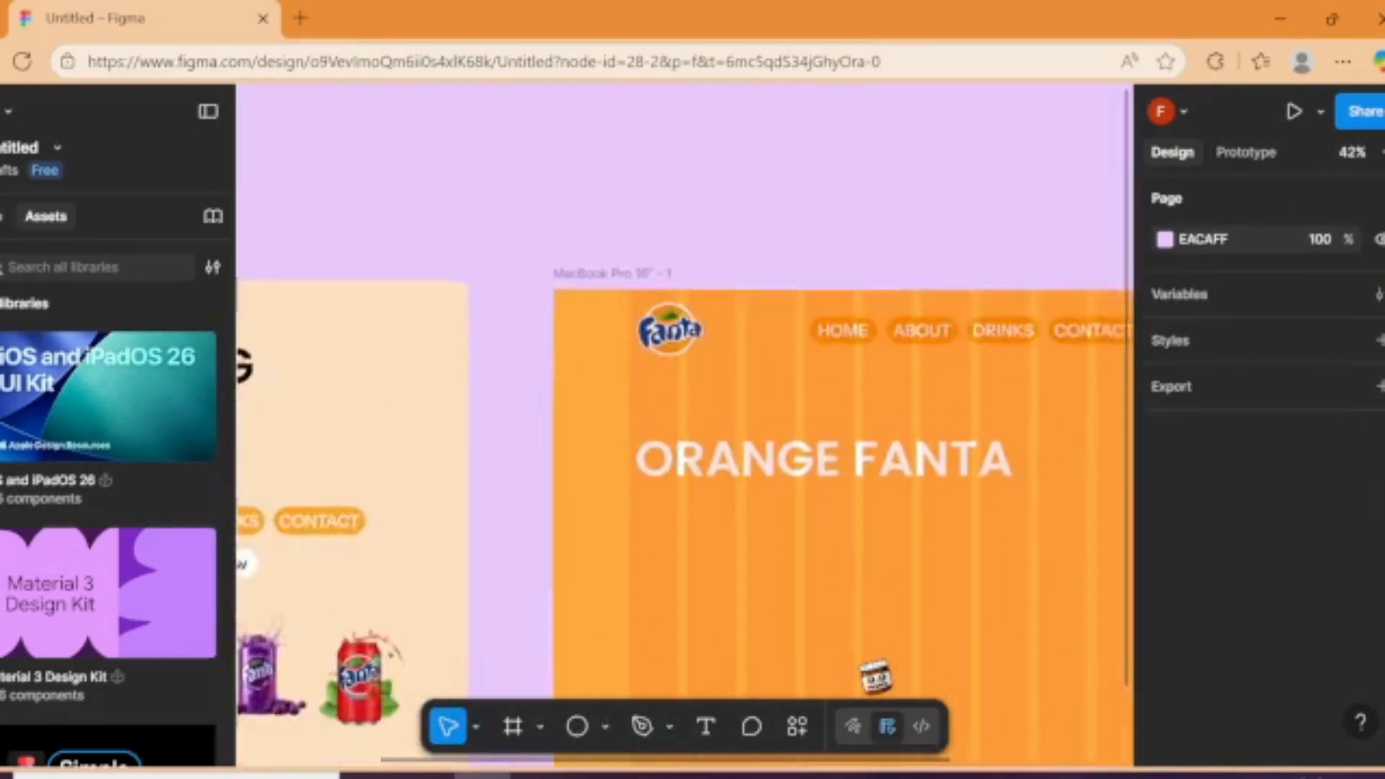
{"action": "scroll", "coordinate": [876, 676], "scroll_direction": "down", "scroll_amount": 2}
{"action": "scroll", "coordinate": [875, 677], "scroll_direction": "up", "scroll_amount": 2}
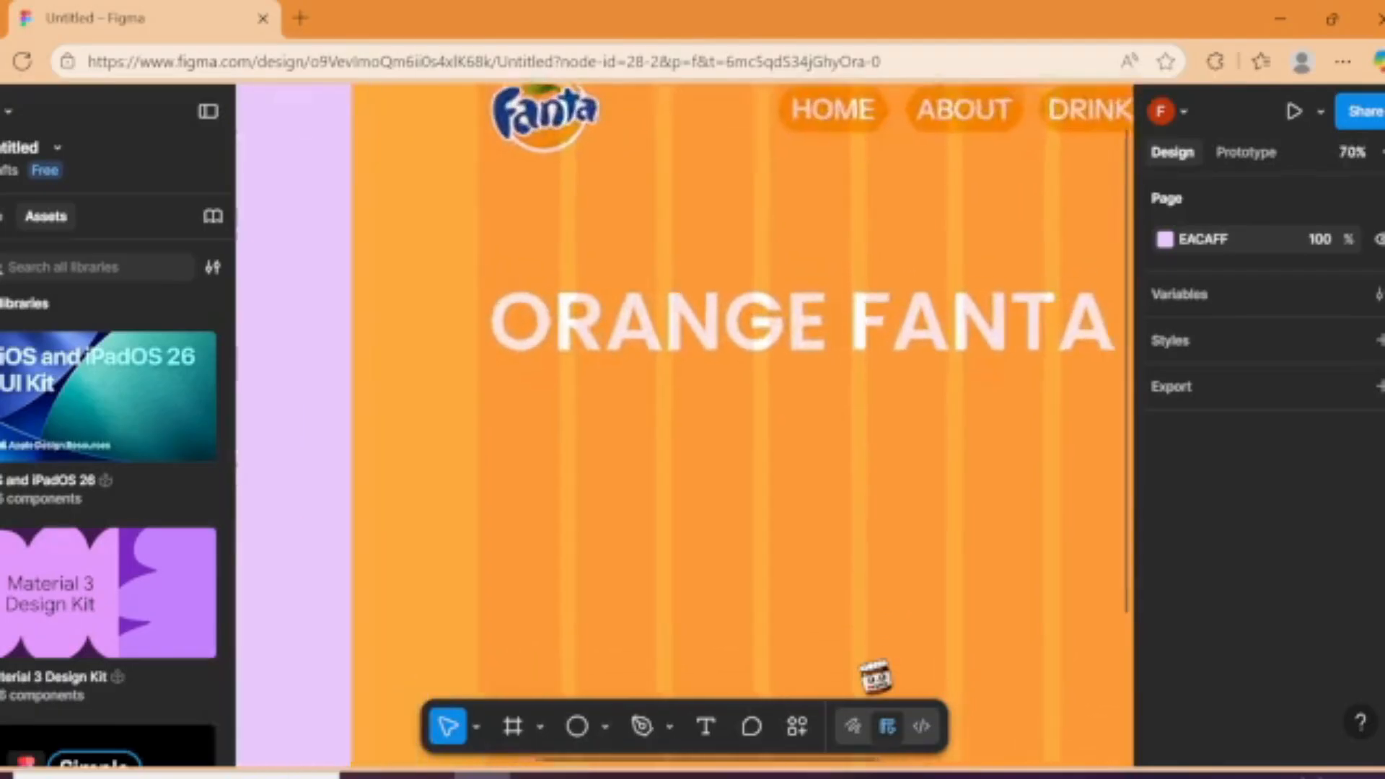
{"action": "scroll", "coordinate": [876, 677], "scroll_direction": "down", "scroll_amount": 1}
{"action": "scroll", "coordinate": [876, 676], "scroll_direction": "up", "scroll_amount": 2}
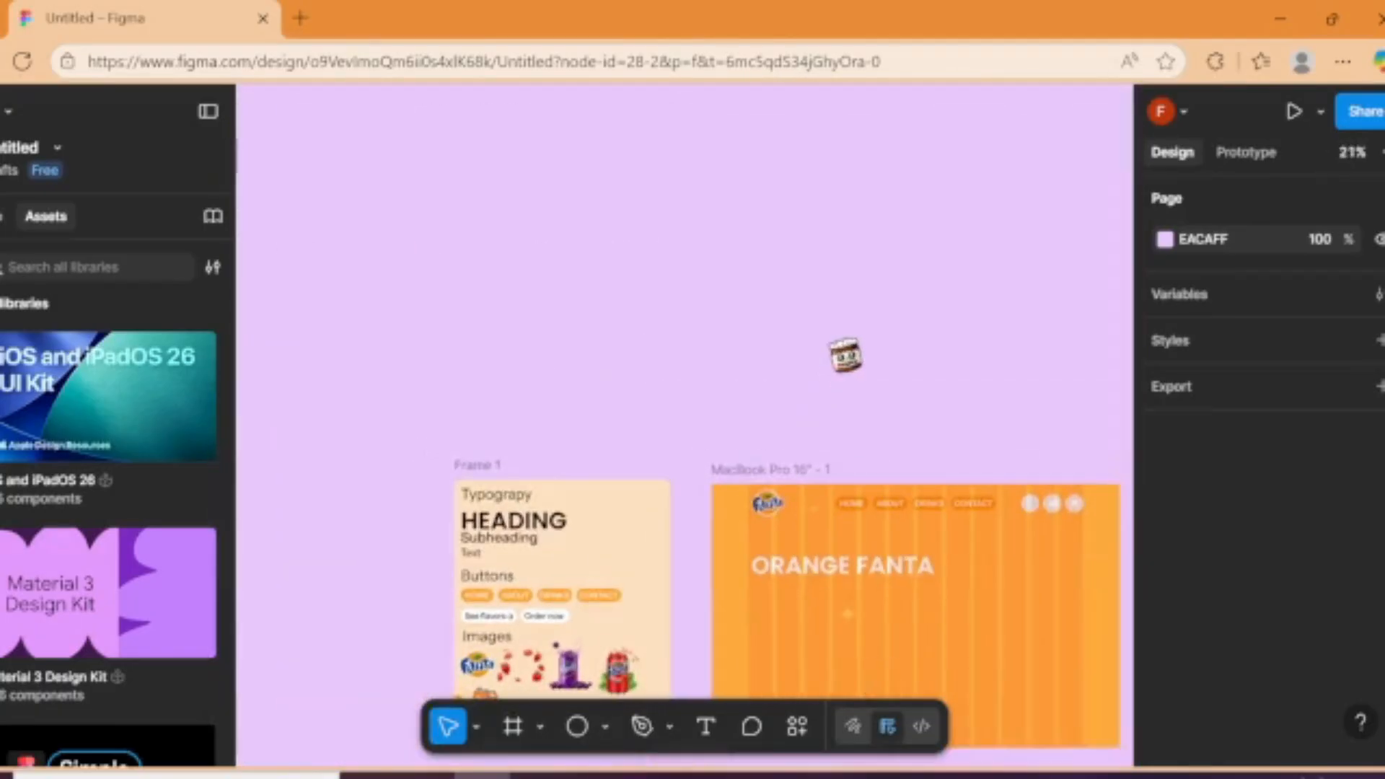
{"action": "scroll", "coordinate": [845, 355], "scroll_direction": "up", "scroll_amount": 6}
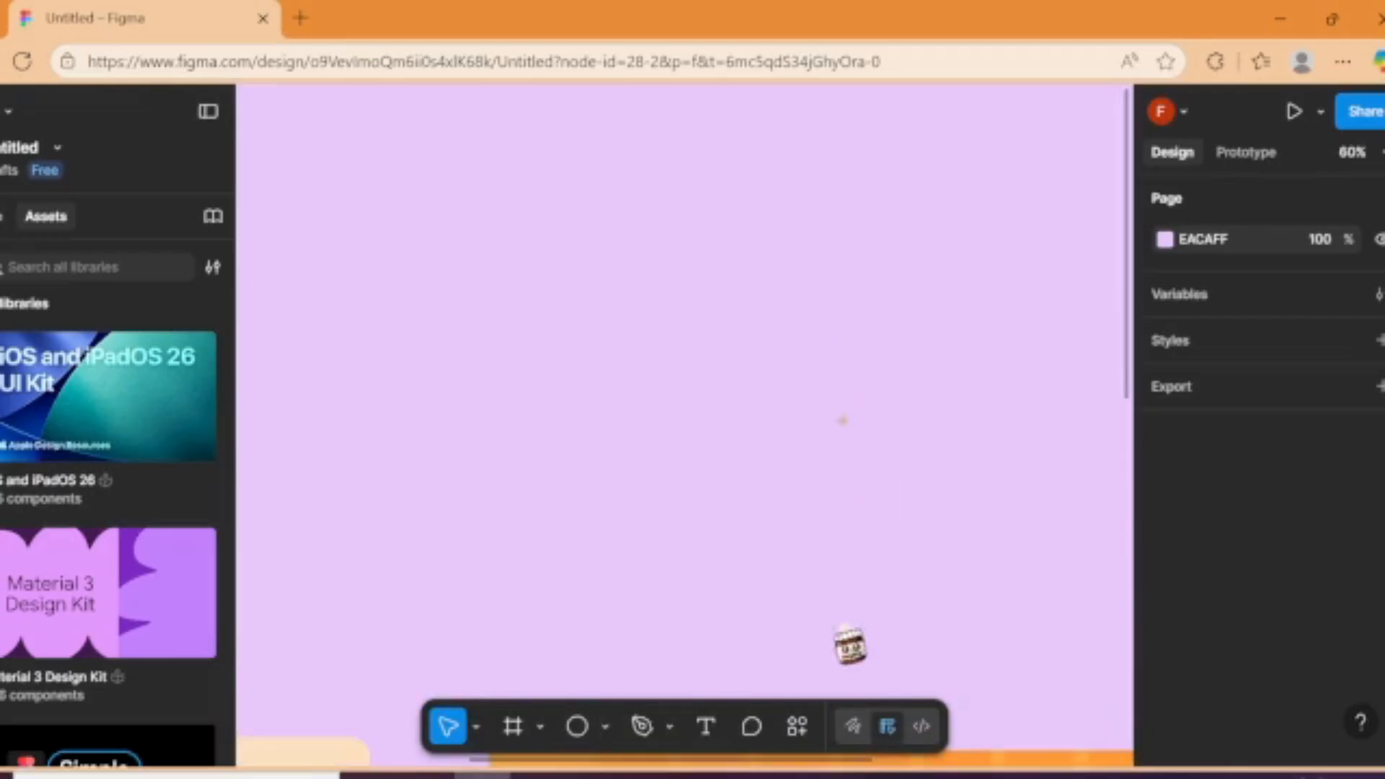
{"action": "left_click", "coordinate": [706, 727]}
{"action": "left_click", "coordinate": [629, 415]}
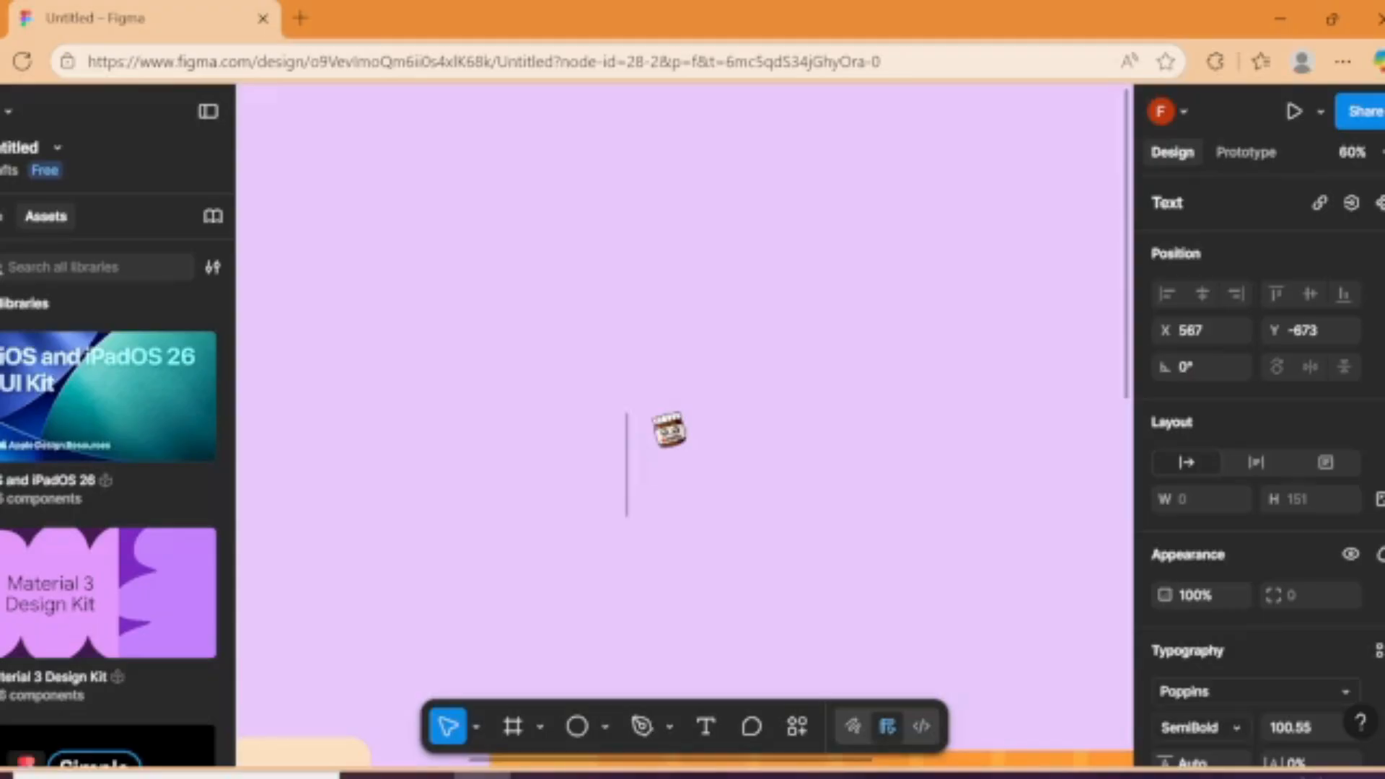
{"action": "type", "text": "A b"}
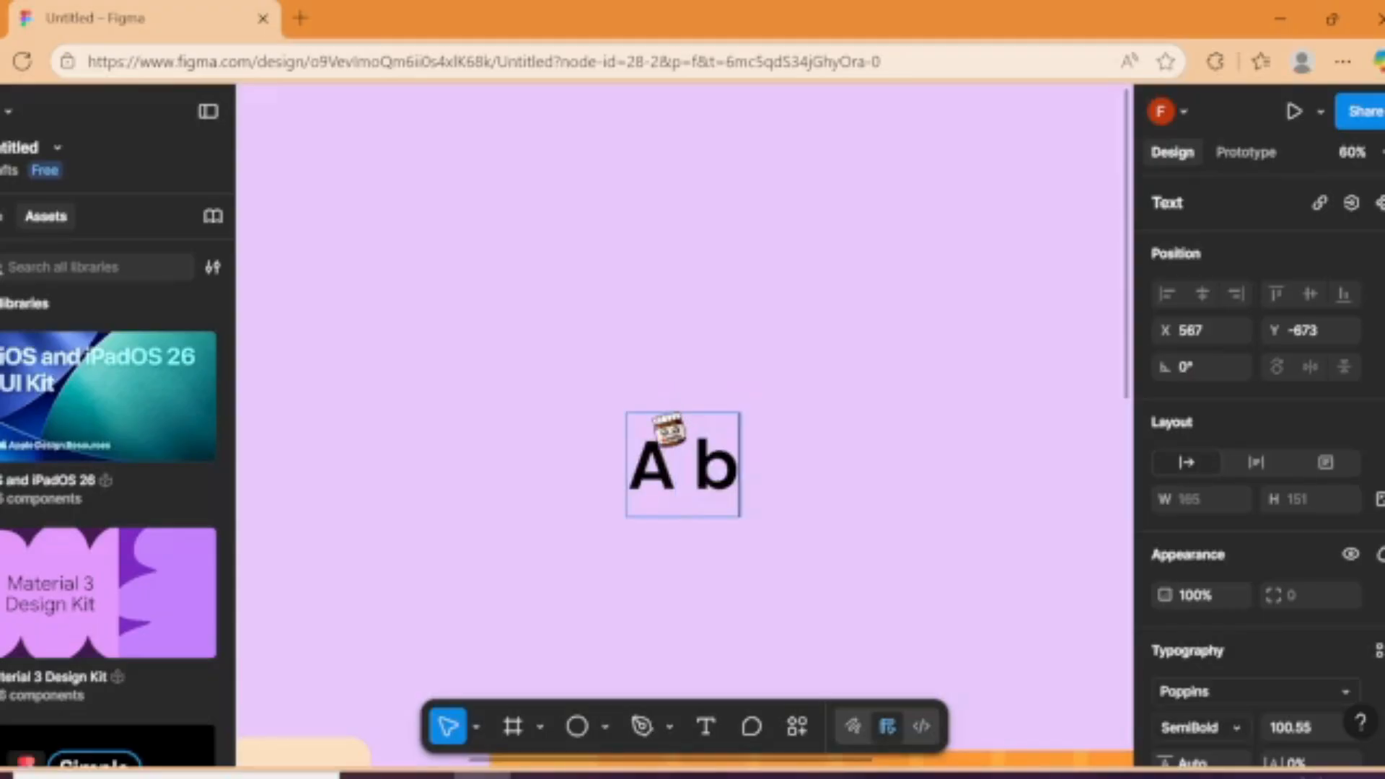
{"action": "key", "text": "Escape"}
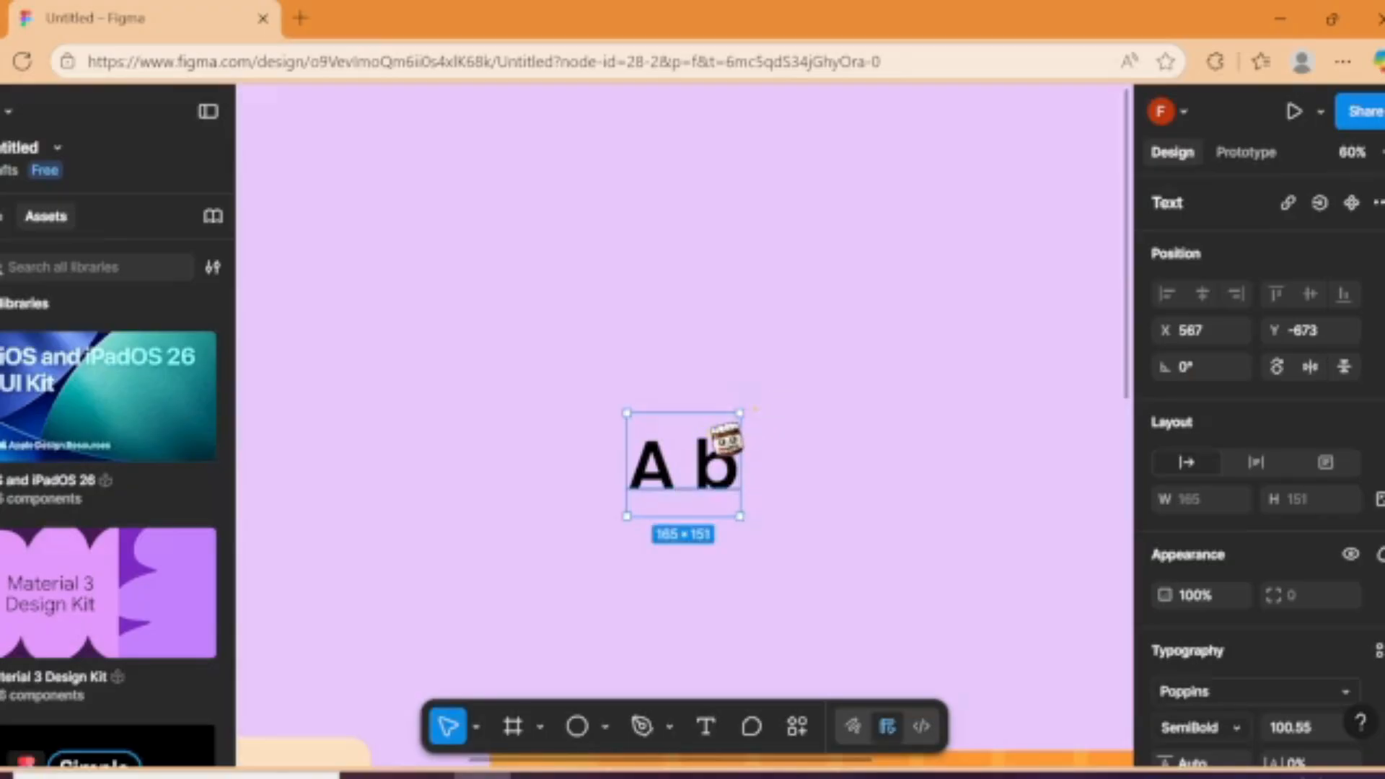
{"action": "key", "text": "Delete"}
Step: Write the subheading "A burst of SWEET flavour!" in Inria Sans above the MacBook Pro frame, correcting the flagged spelling with the suggested word
{"action": "scroll", "coordinate": [892, 657], "scroll_direction": "down", "scroll_amount": 8}
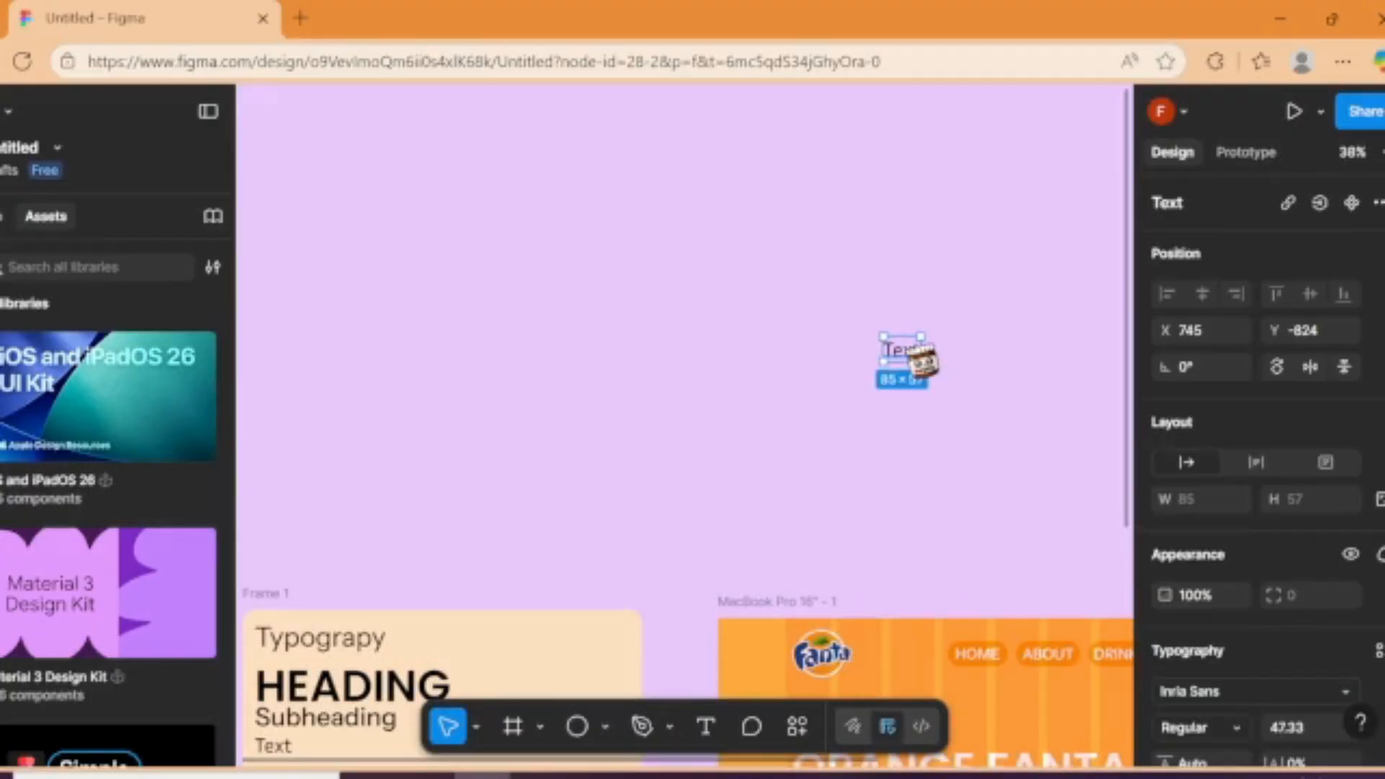
{"action": "double_click", "coordinate": [922, 359]}
{"action": "key", "text": "BackSpace"}
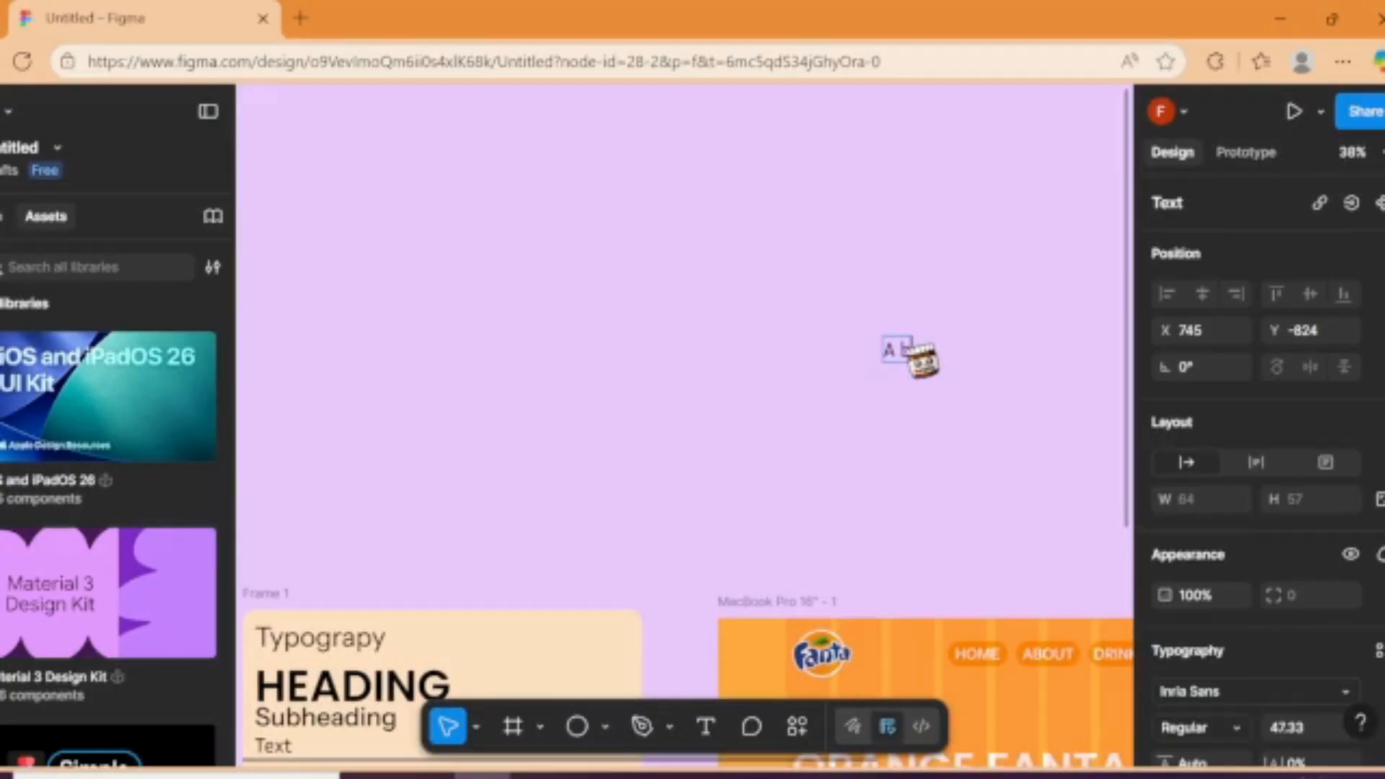
{"action": "type", "text": "A burst o"}
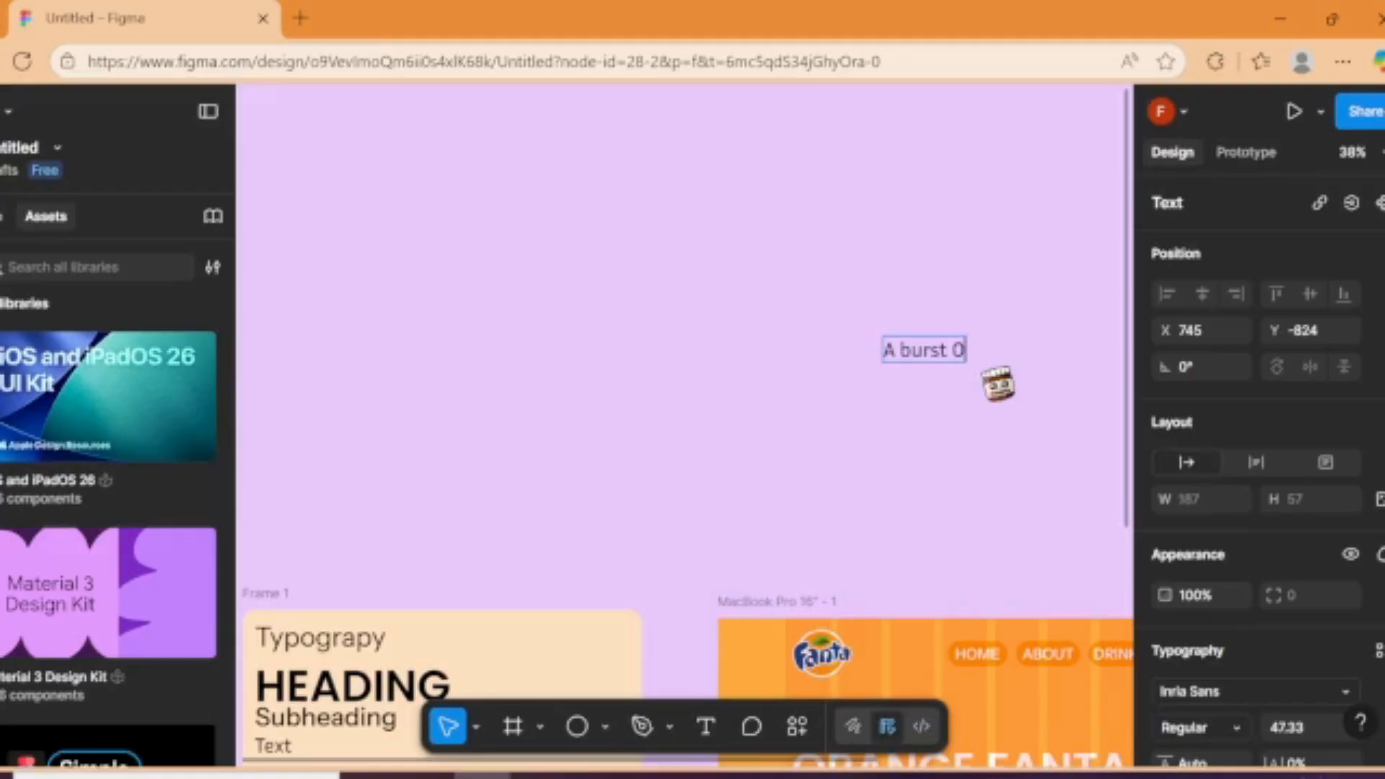
{"action": "type", "text": "f SWEET flavor!"}
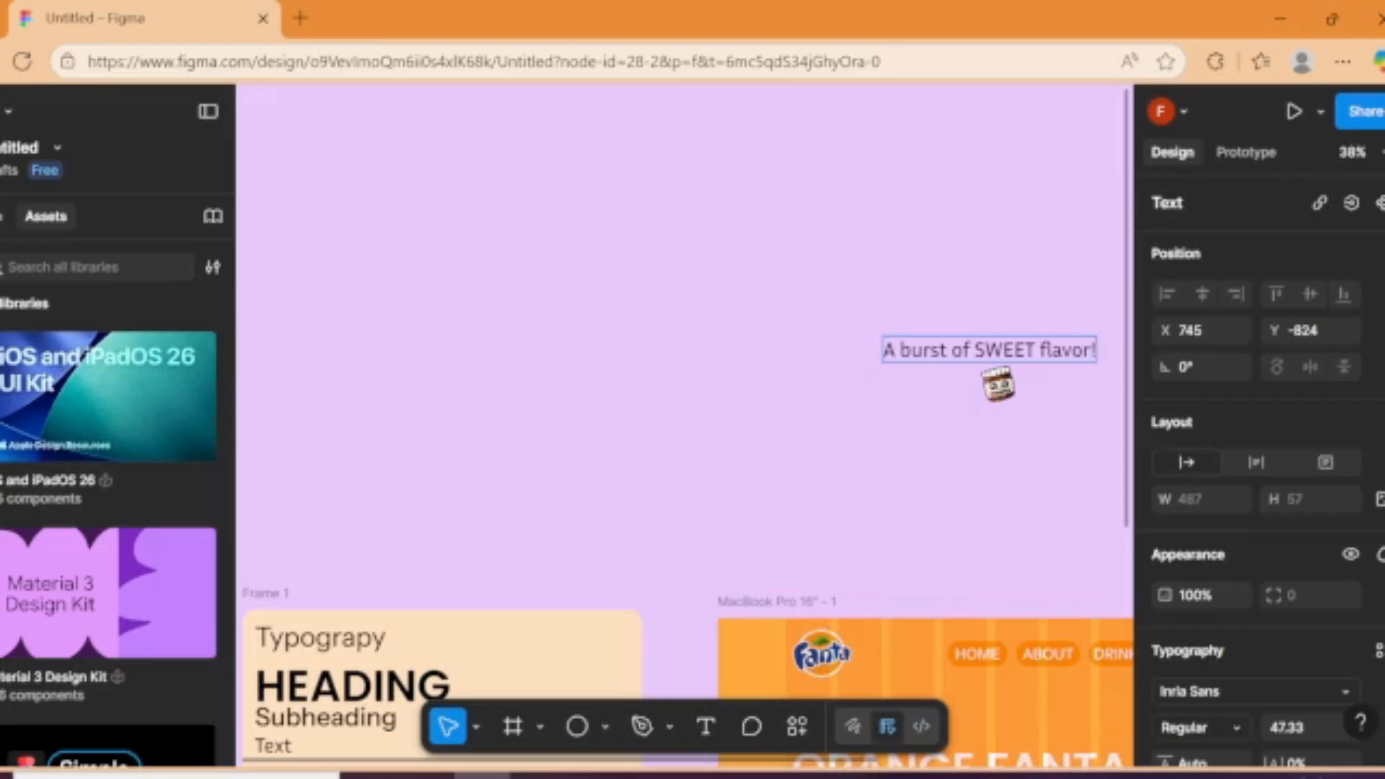
{"action": "key", "text": "Return"}
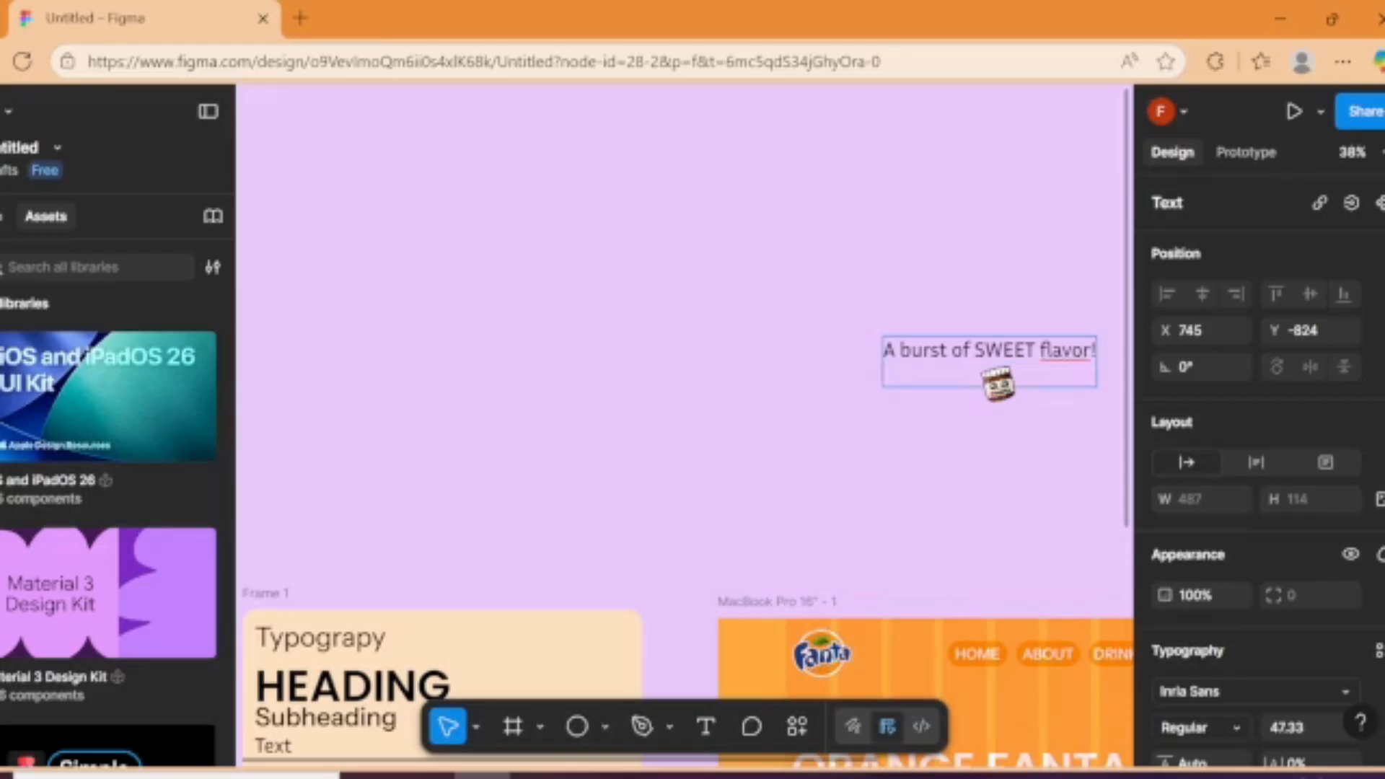
{"action": "right_click", "coordinate": [1074, 357]}
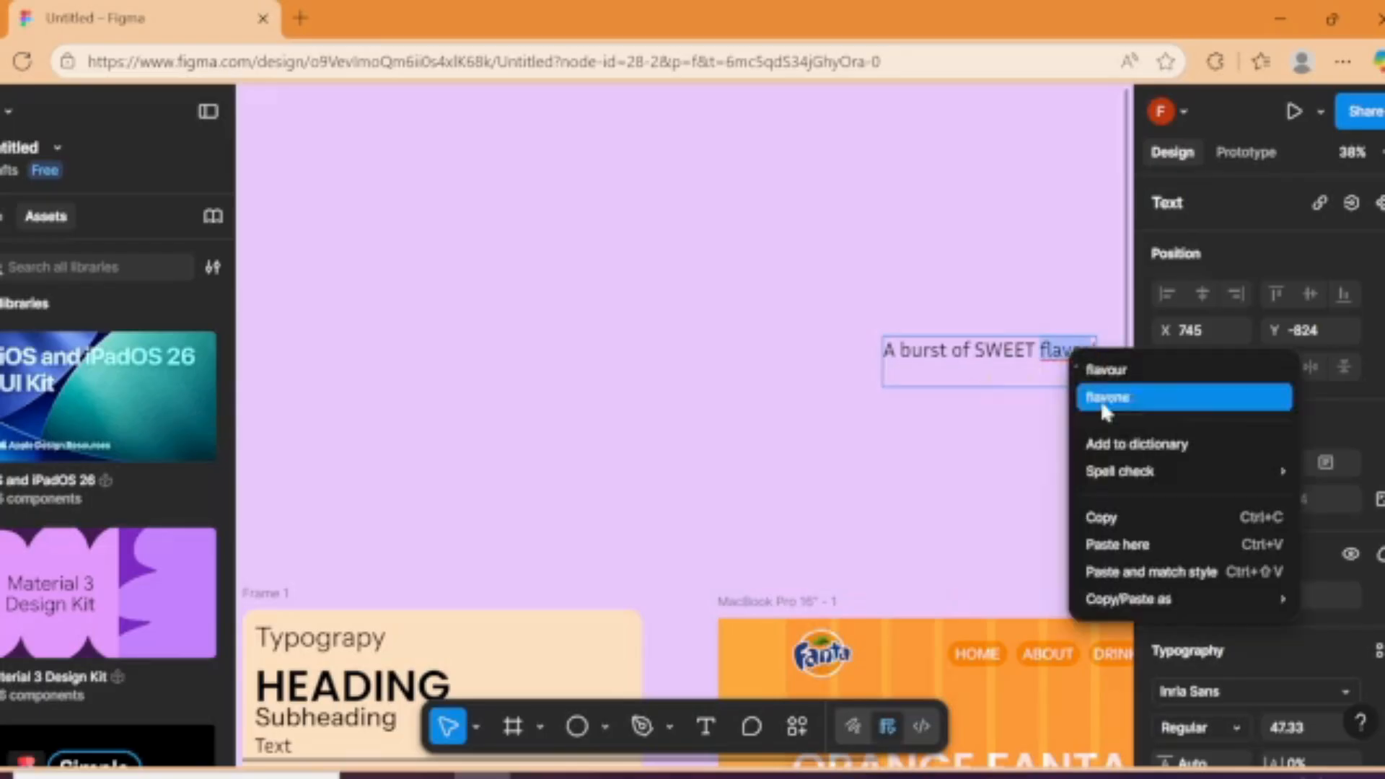
{"action": "left_click", "coordinate": [1100, 367]}
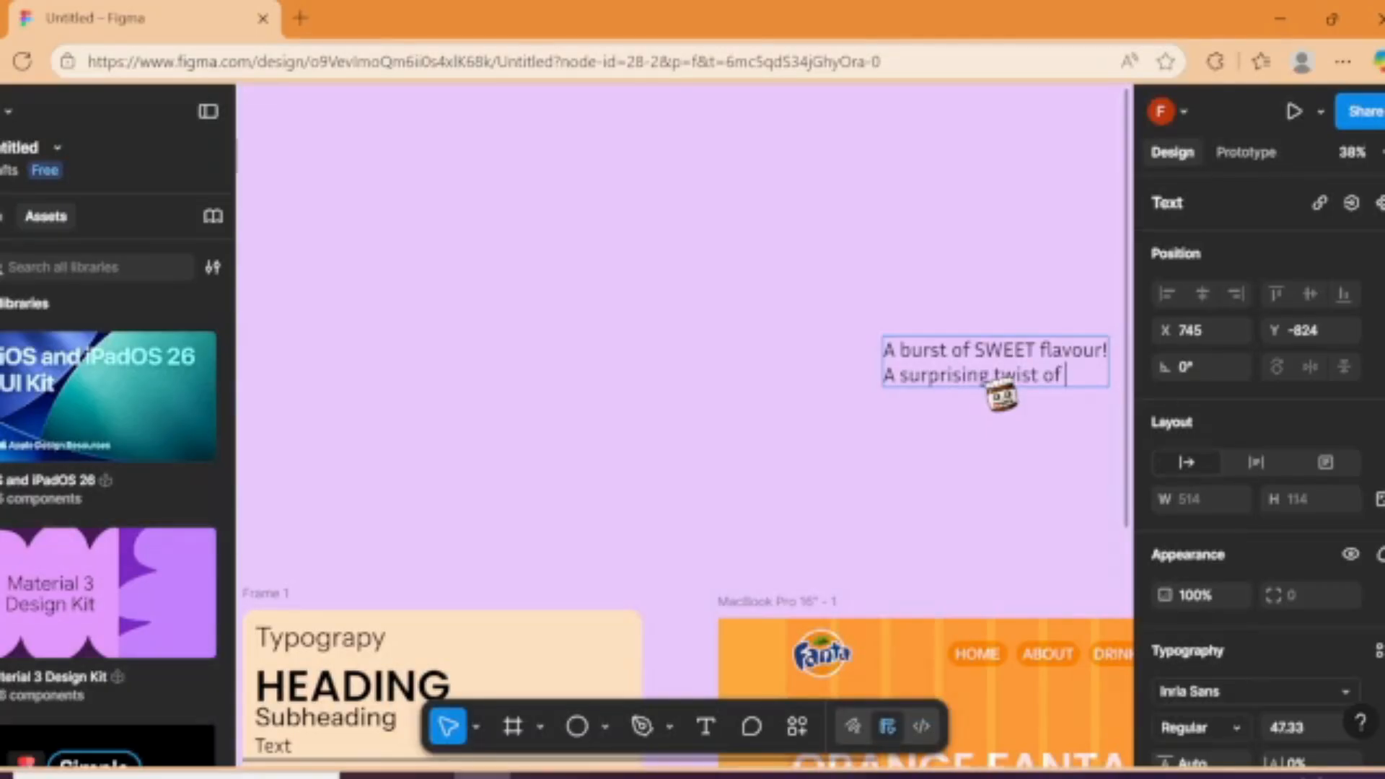
Step: Complete the subheading's second line as "A surprising twist of sourness!" and start a third line
{"action": "type", "text": "rne"}
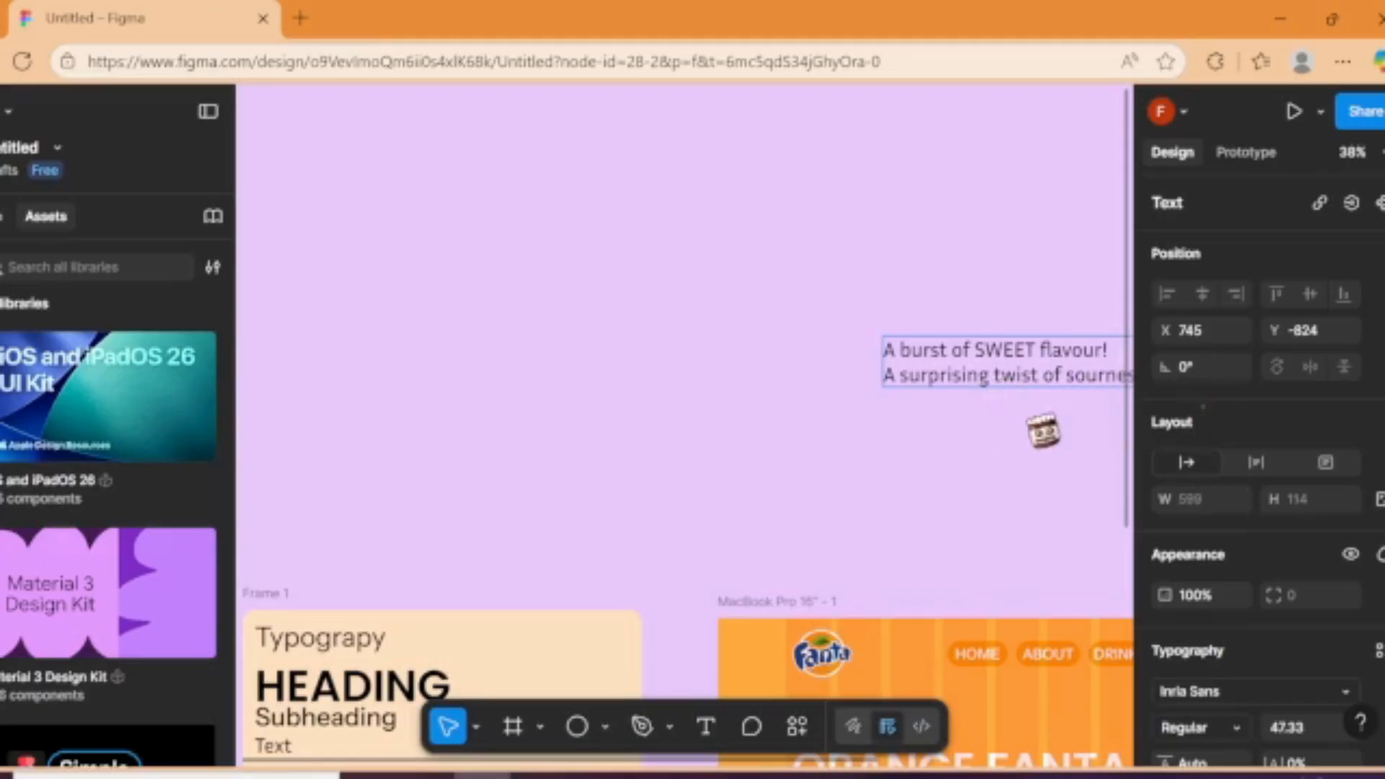
{"action": "left_click", "coordinate": [1040, 429]}
{"action": "scroll", "coordinate": [938, 379], "scroll_direction": "right", "scroll_amount": 3}
{"action": "double_click", "coordinate": [806, 366]}
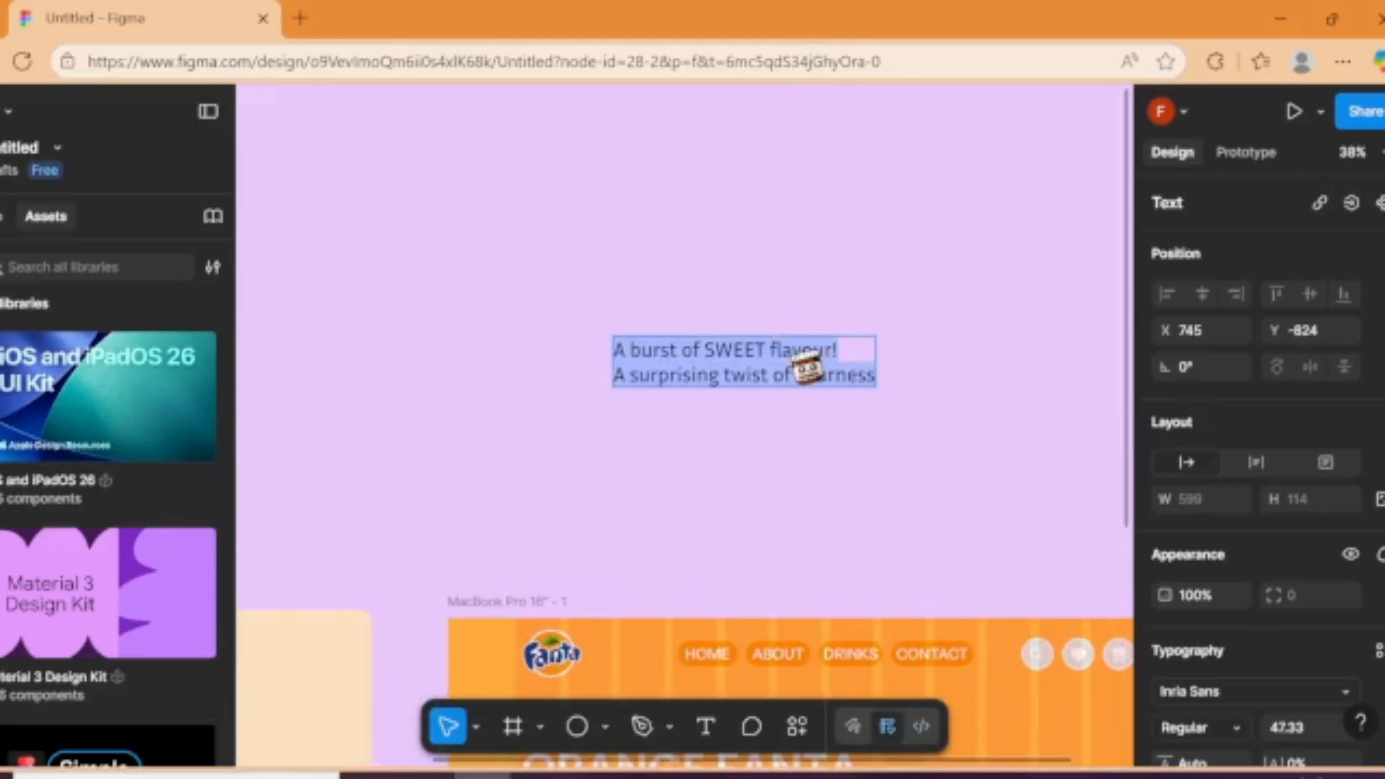
{"action": "key", "text": "Right"}
{"action": "key", "text": "Return"}
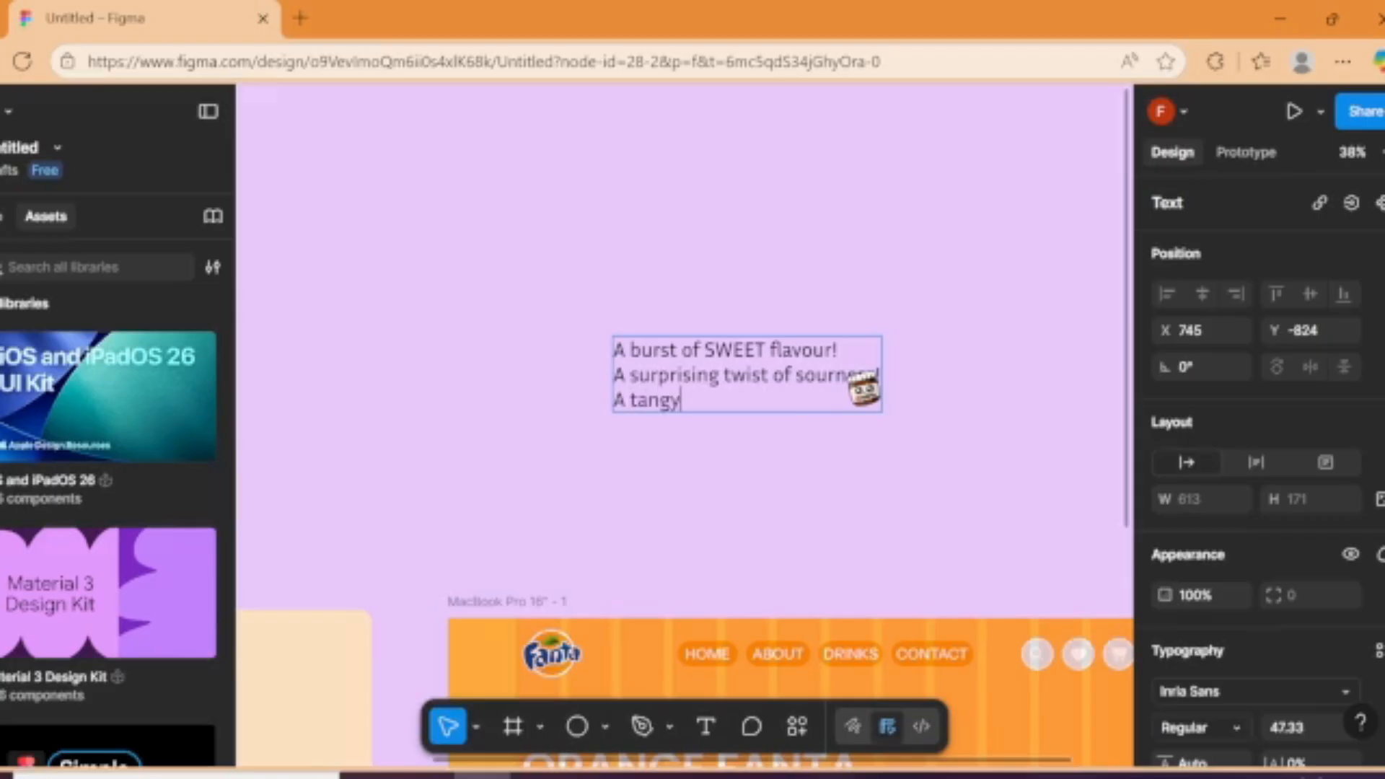
Step: Write the subheading's third line as "A world of tanginess inside your mouth" and finish editing the text
{"action": "key", "text": "ctrl+BackSpace"}
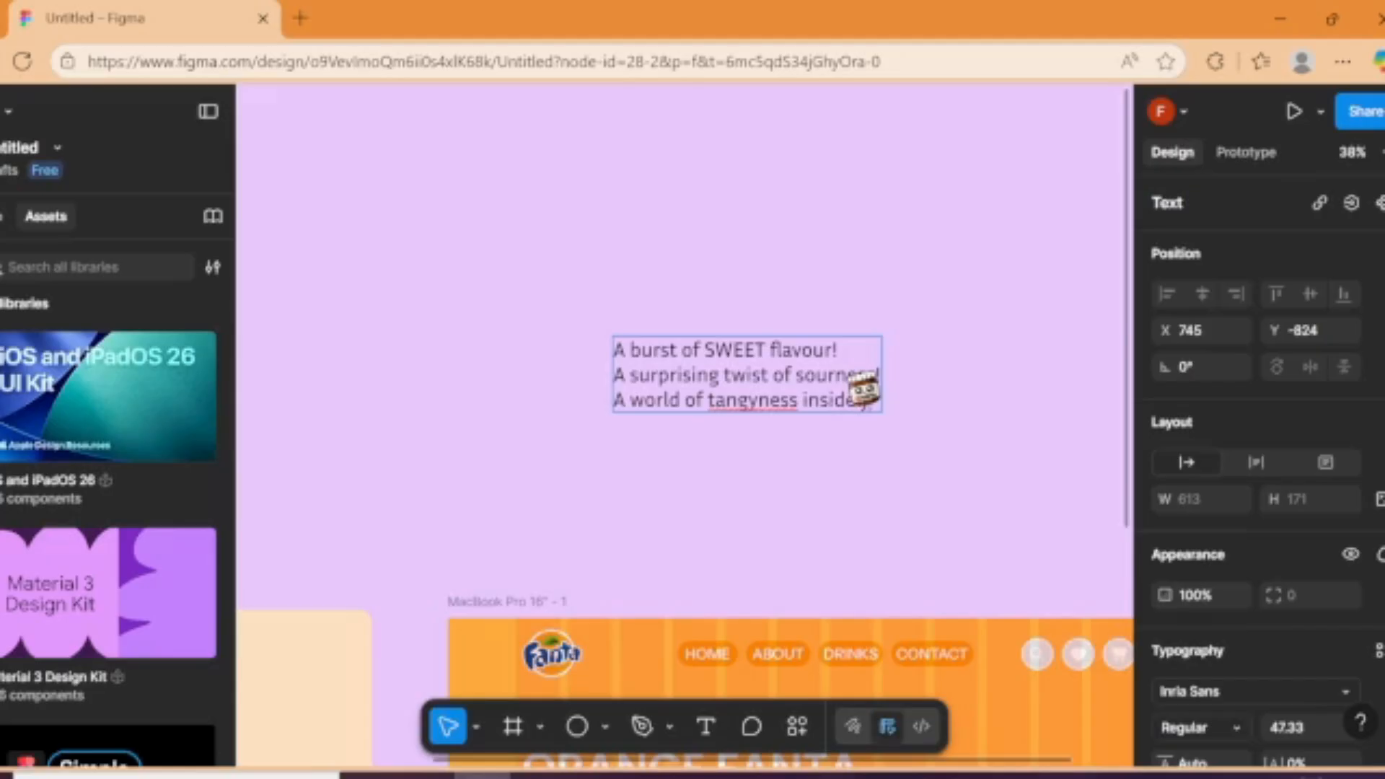
{"action": "type", "text": "our mout"}
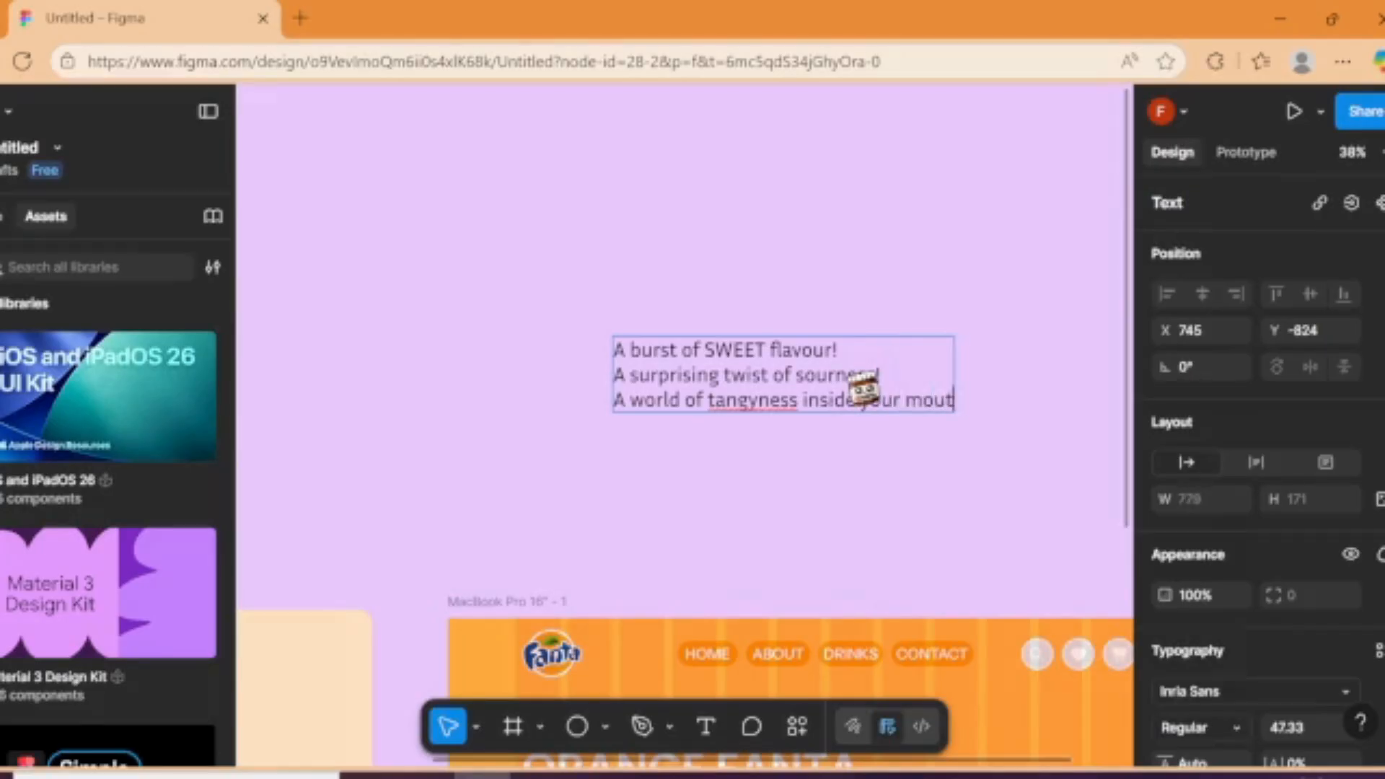
{"action": "type", "text": "h"}
{"action": "key", "text": "Escape"}
{"action": "left_click", "coordinate": [875, 441]}
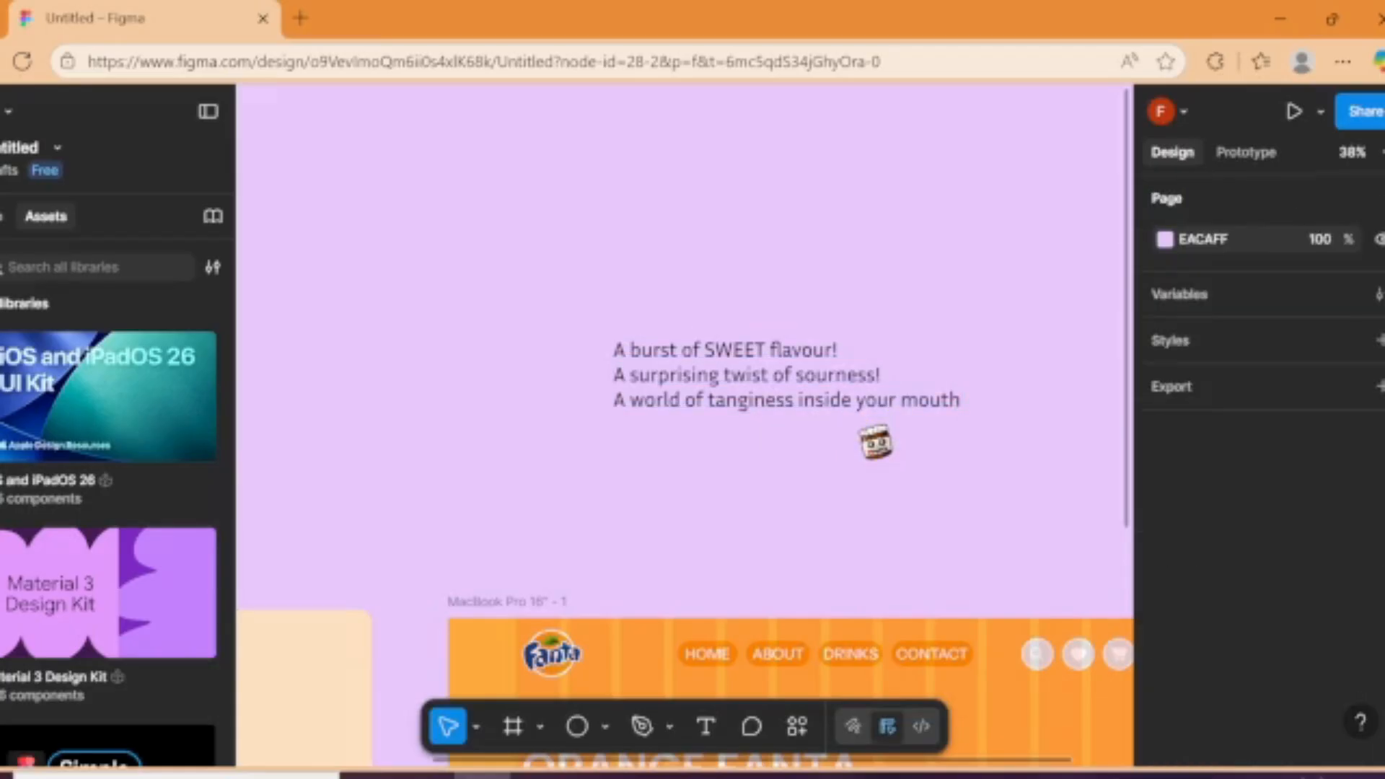
Step: Set the three-line subheading text's fill to white FFFFFF
{"action": "left_click", "coordinate": [839, 393]}
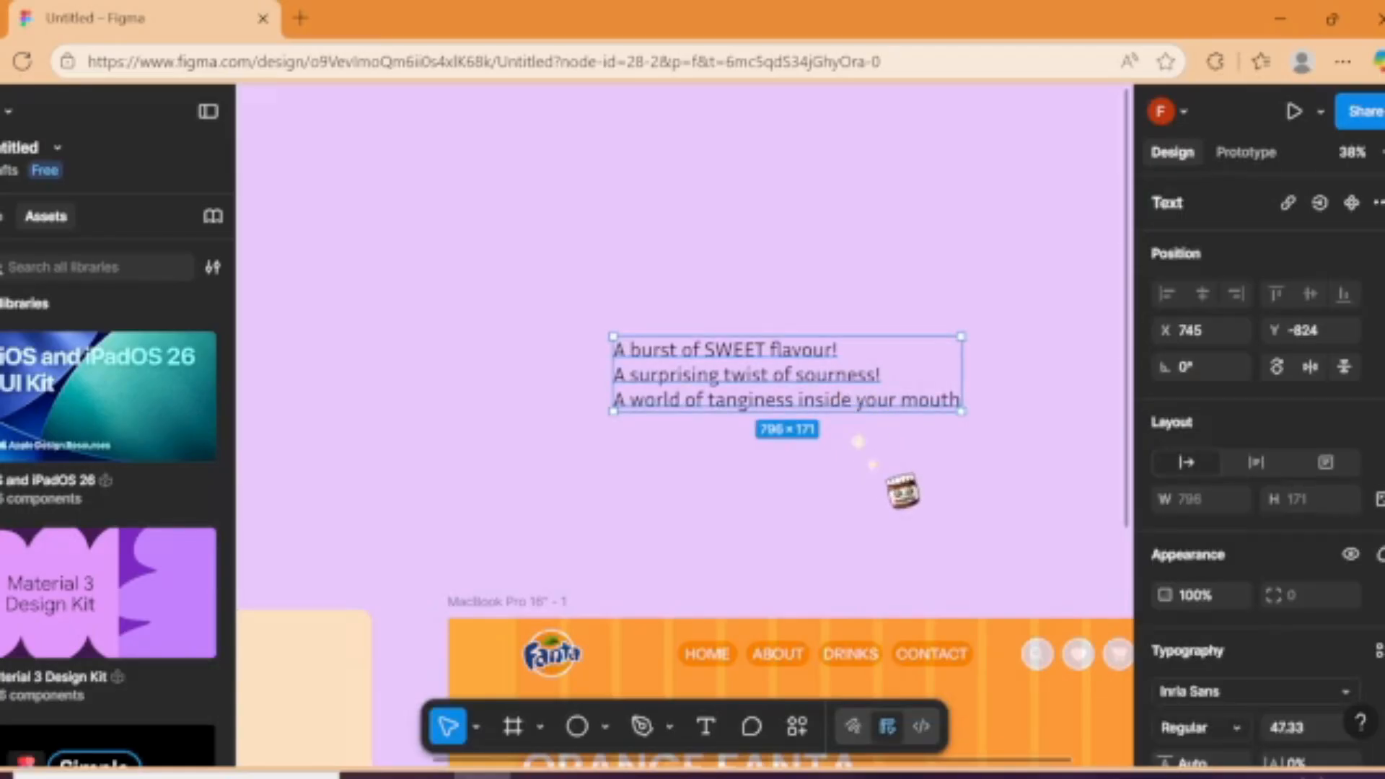
{"action": "scroll", "coordinate": [1341, 407], "scroll_direction": "down", "scroll_amount": 5}
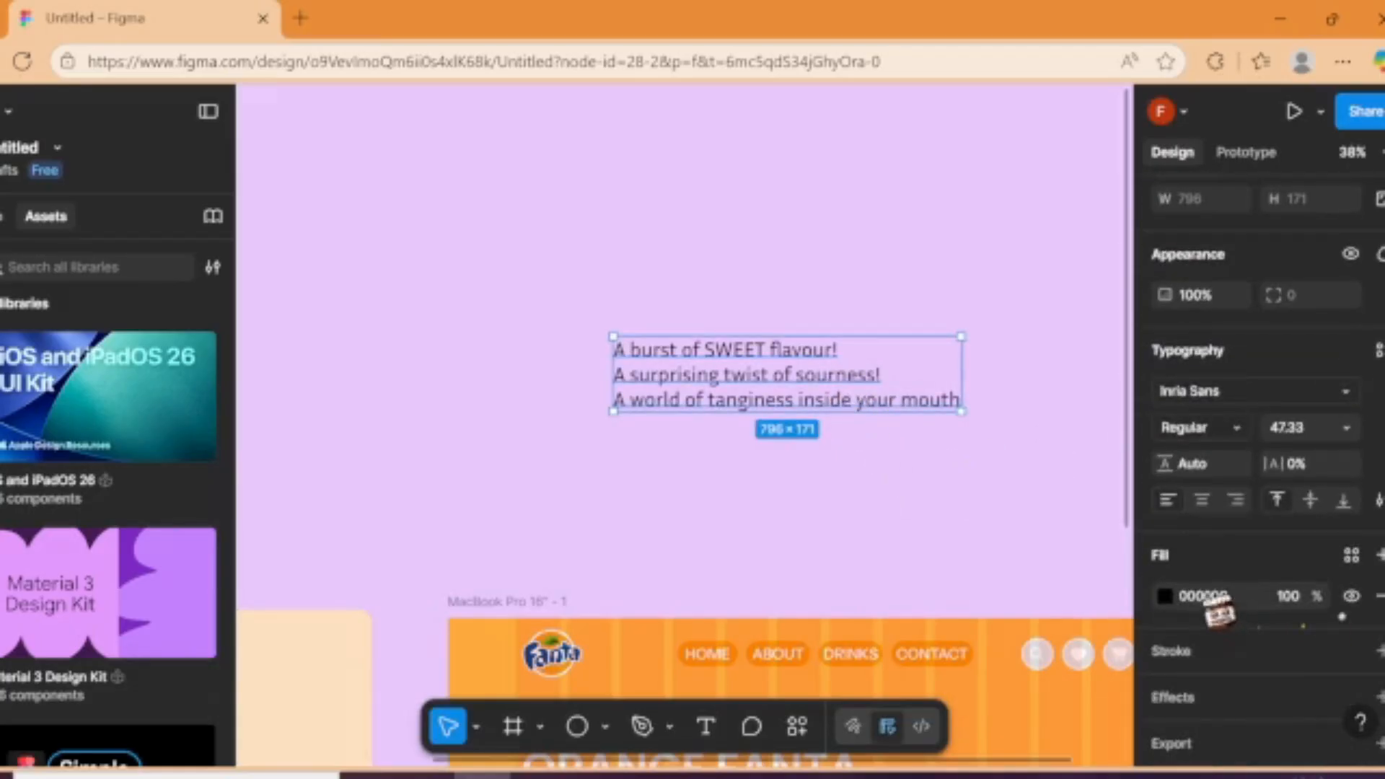
{"action": "left_click", "coordinate": [1165, 595]}
{"action": "left_click", "coordinate": [1054, 406]}
{"action": "left_click_drag", "start_coordinate": [851, 306], "coordinate": [838, 295]}
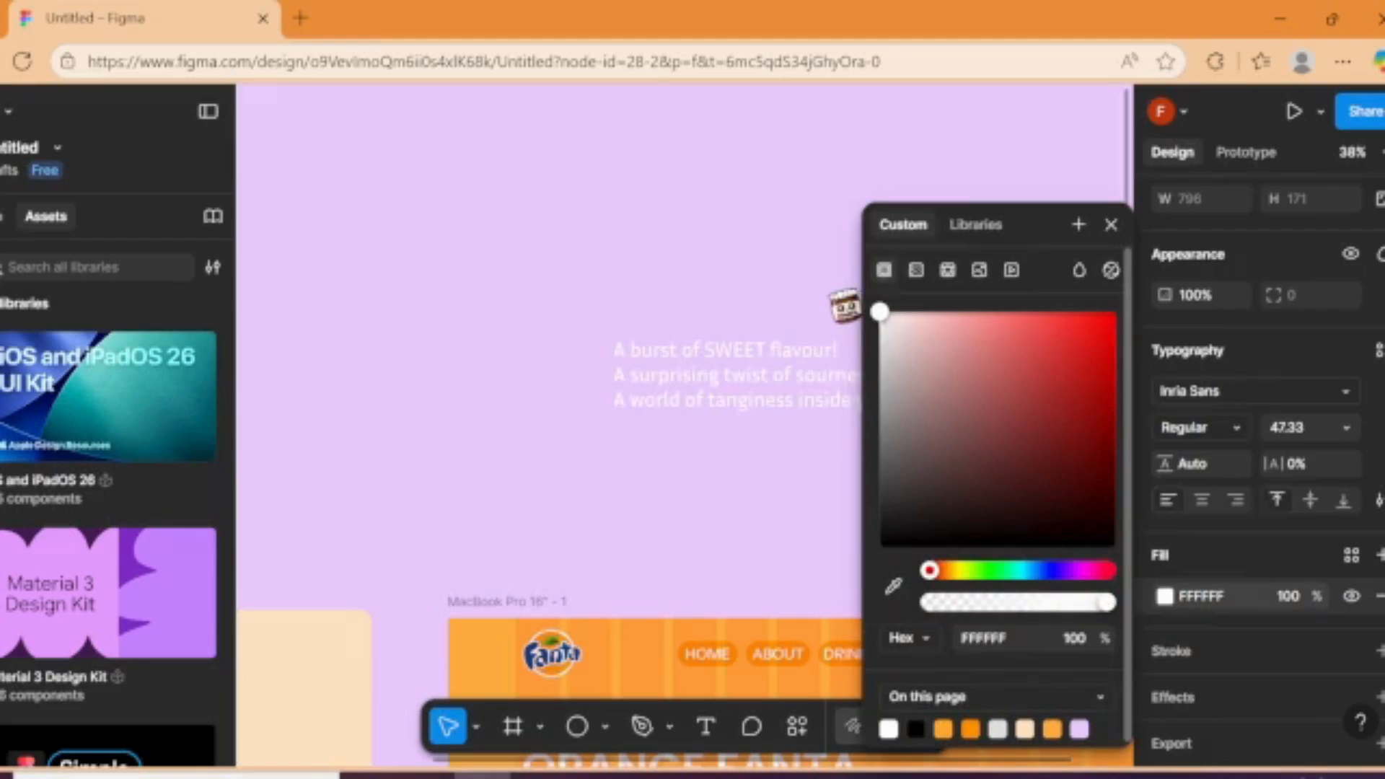
{"action": "left_click", "coordinate": [690, 489]}
Step: Wrap the three-line subheading in a frame, shorten it to 796 × 63 around the first line, and clip its content
{"action": "right_click", "coordinate": [783, 384]}
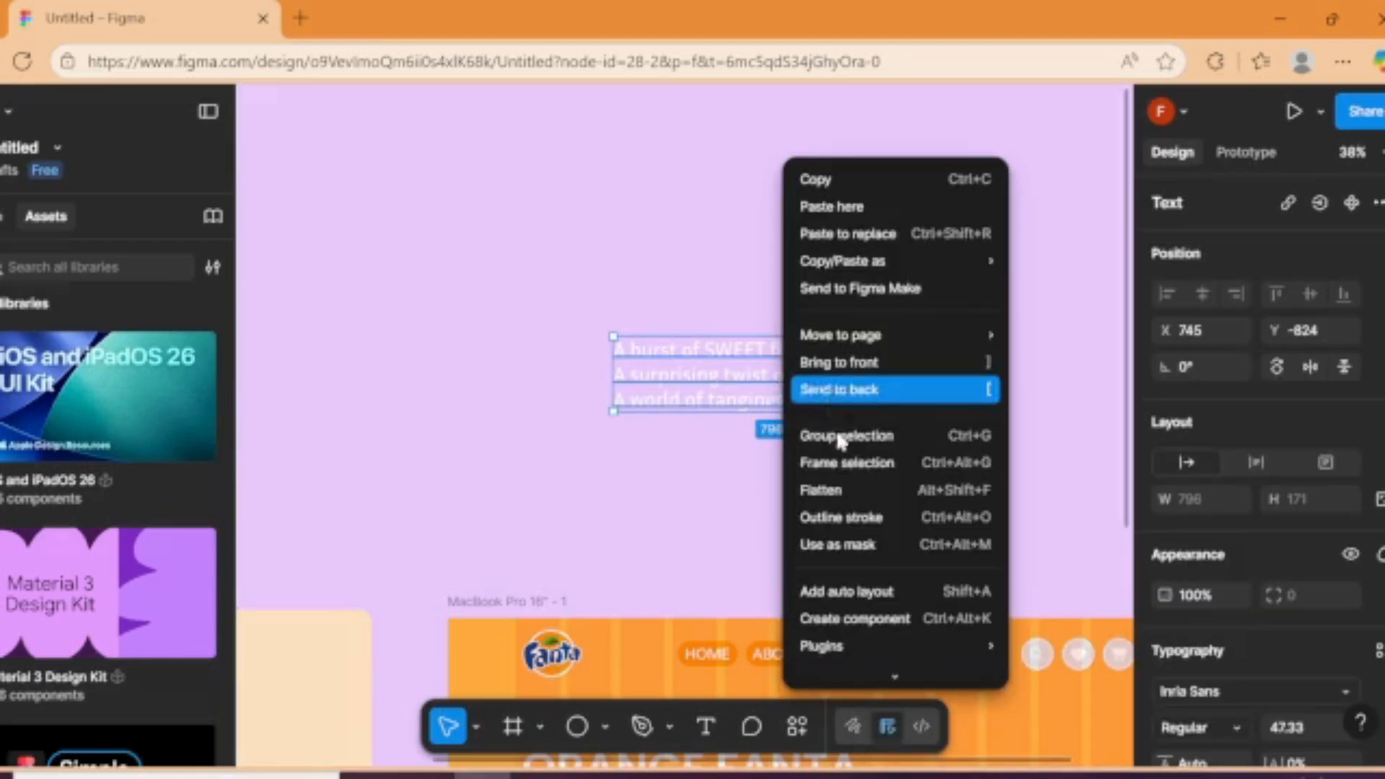
{"action": "left_click", "coordinate": [833, 462]}
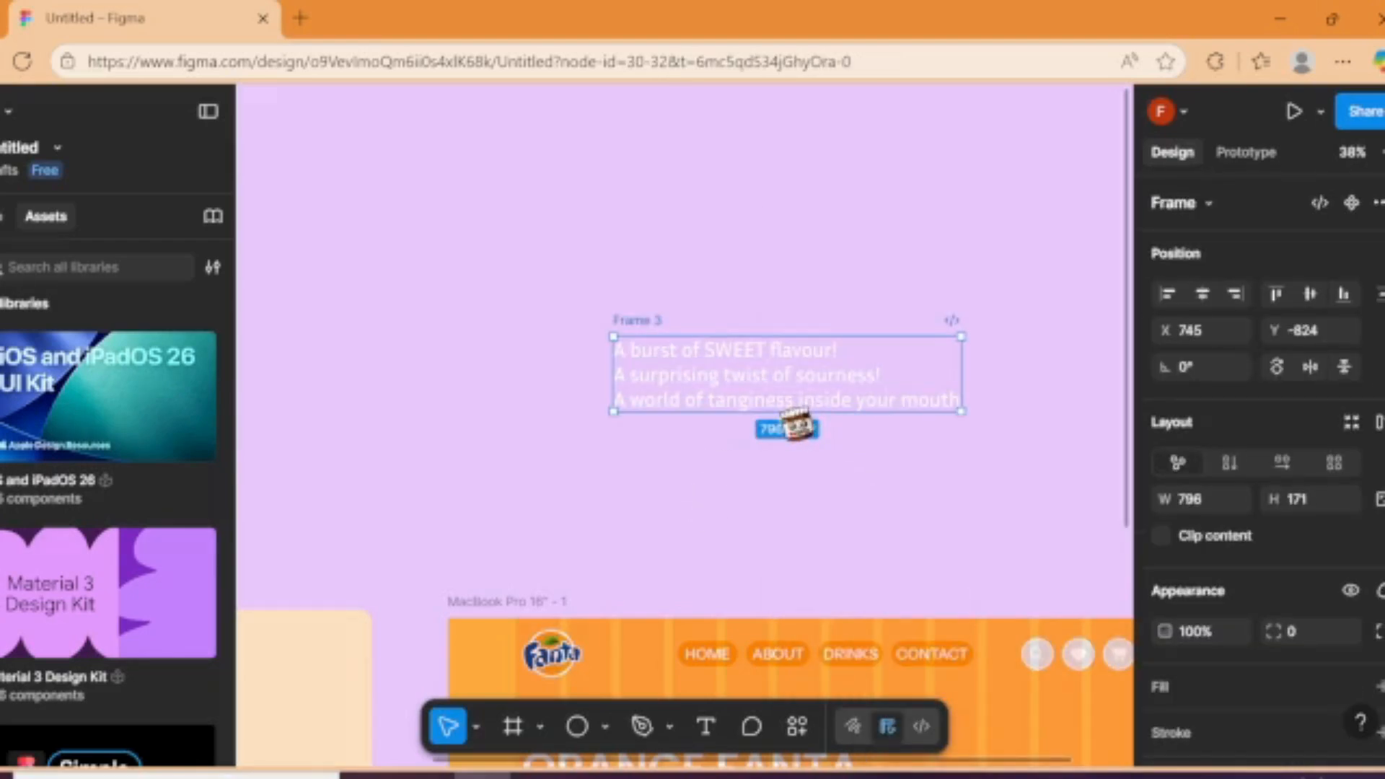
{"action": "left_click_drag", "start_coordinate": [797, 417], "coordinate": [791, 375]}
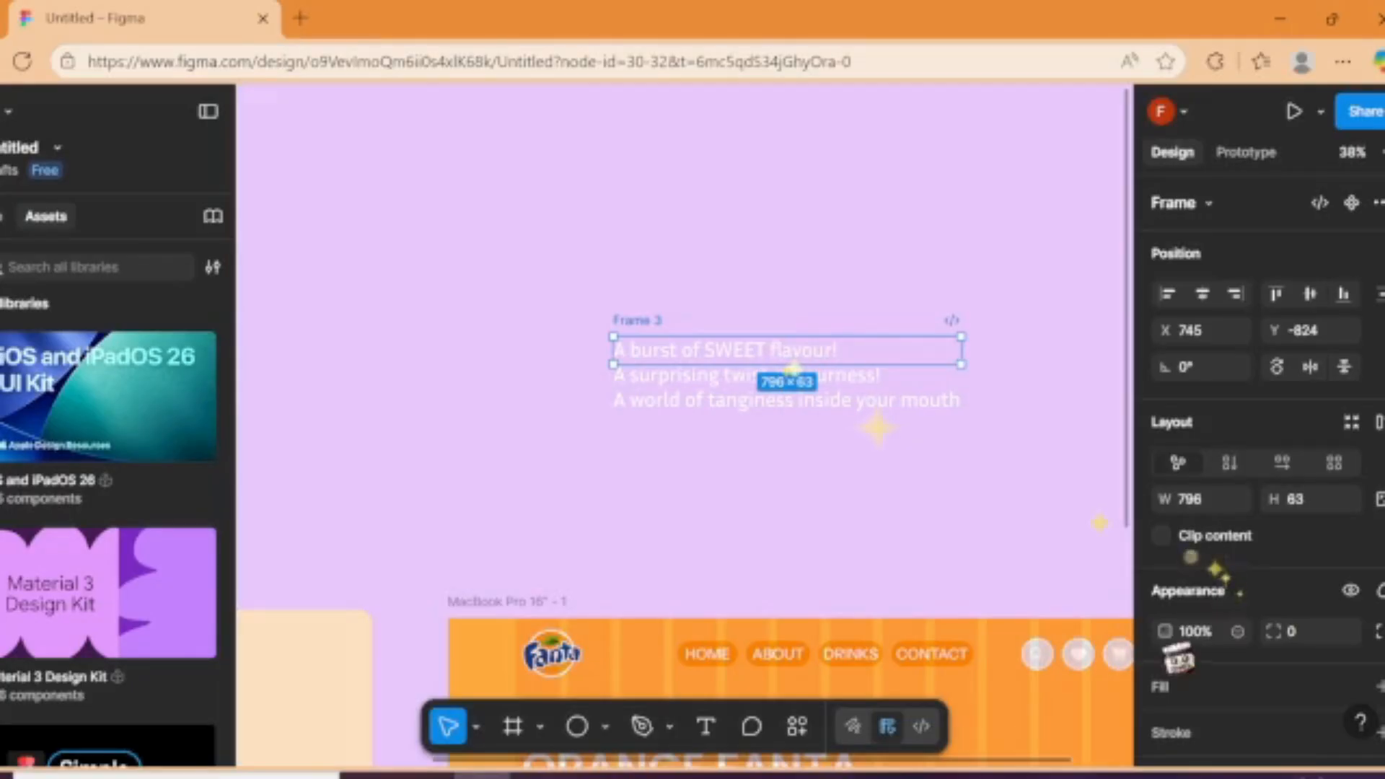
{"action": "left_click", "coordinate": [1161, 535]}
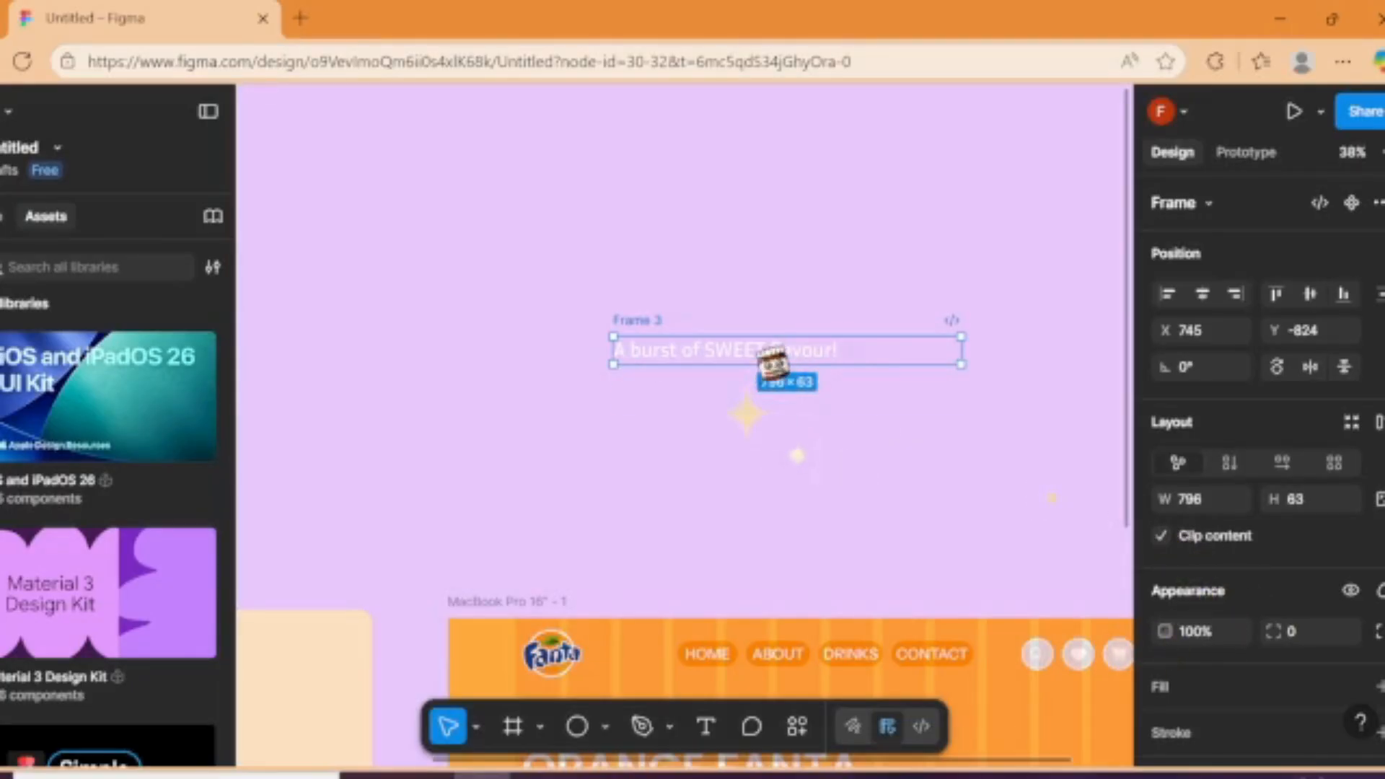
Step: Move the clipped subheading frame into the MacBook Pro frame, directly below the ORANGE FANTA heading
{"action": "left_click_drag", "start_coordinate": [782, 361], "coordinate": [678, 579]}
{"action": "left_click", "coordinate": [685, 531], "text": "shift"}
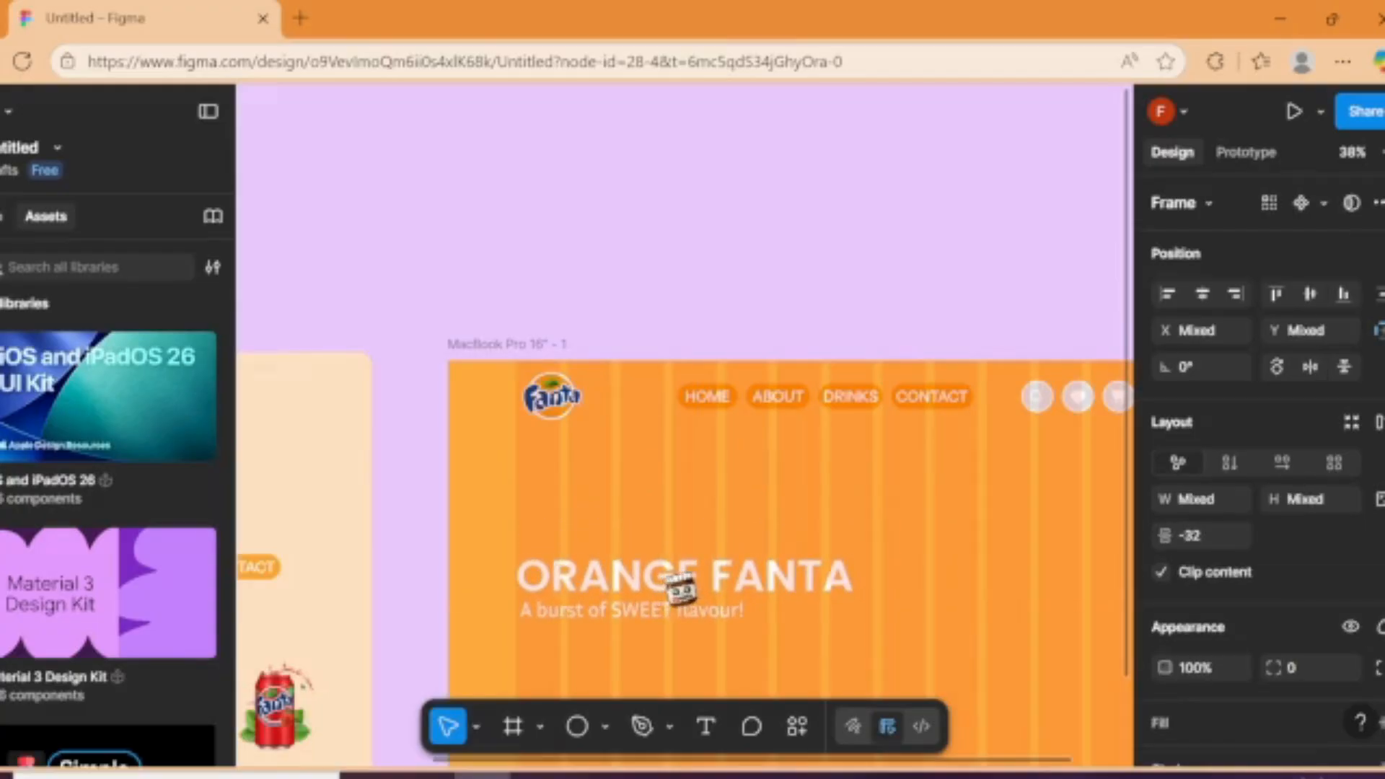
{"action": "left_click", "coordinate": [748, 329]}
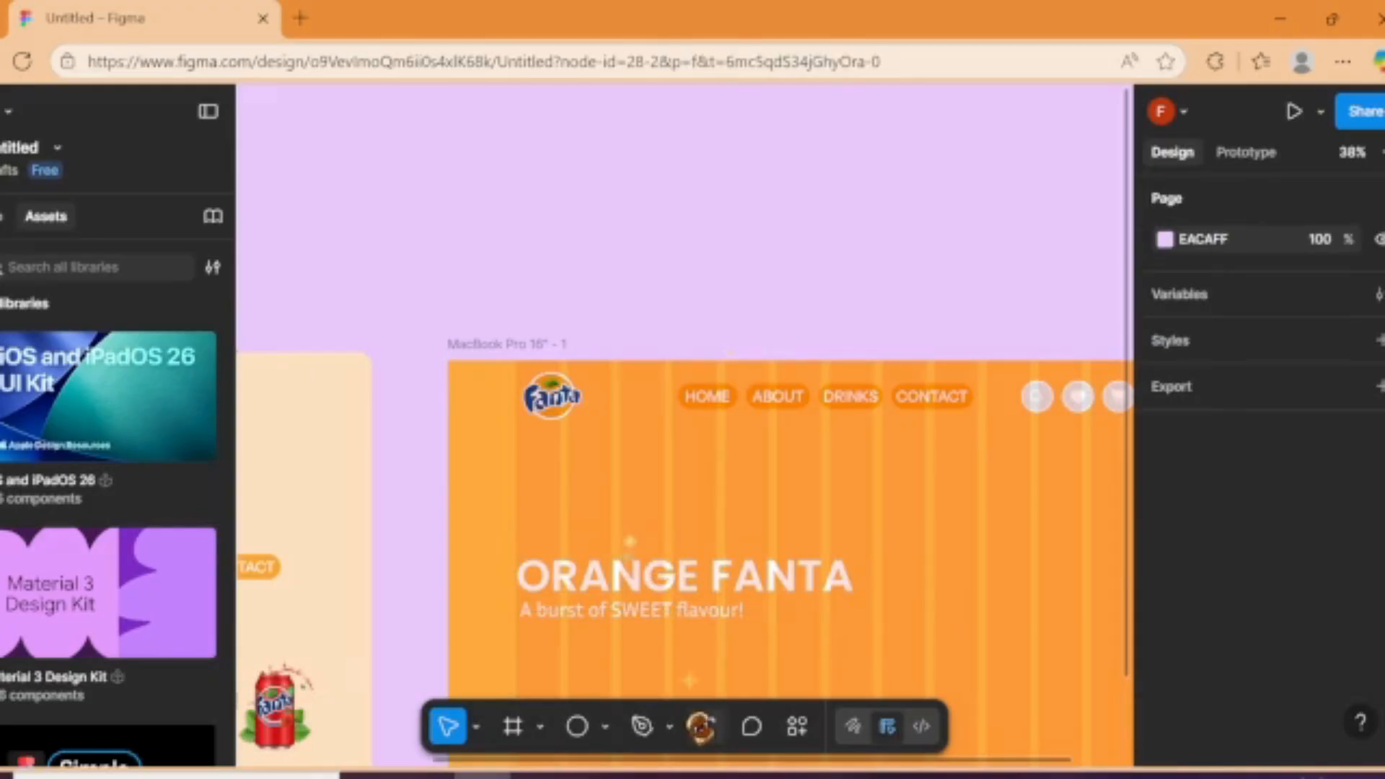
Step: Run the Iconify plugin and search its icons for "star"
{"action": "scroll", "coordinate": [771, 587], "scroll_direction": "down", "scroll_amount": 5}
{"action": "scroll", "coordinate": [750, 608], "scroll_direction": "up", "scroll_amount": 5}
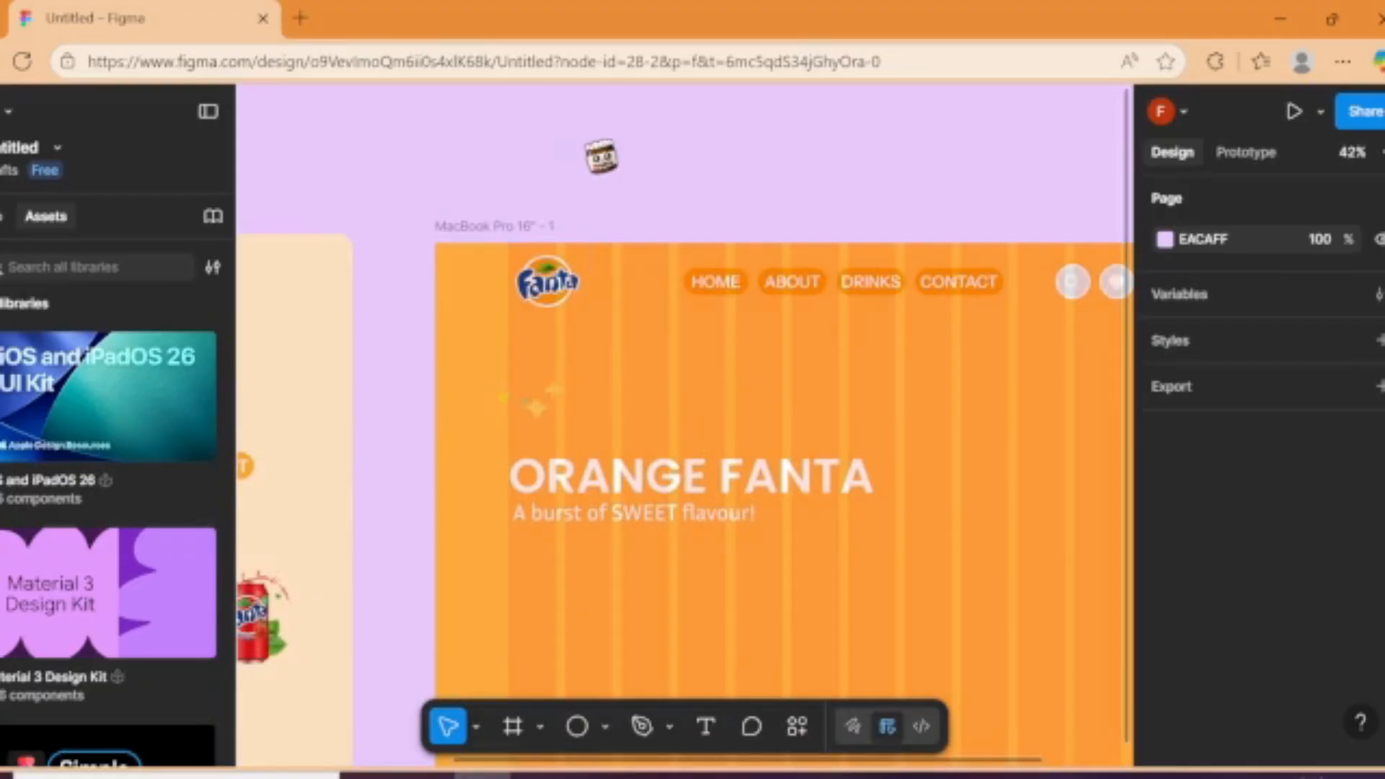
{"action": "right_click", "coordinate": [589, 143]}
{"action": "mouse_move", "coordinate": [642, 339]}
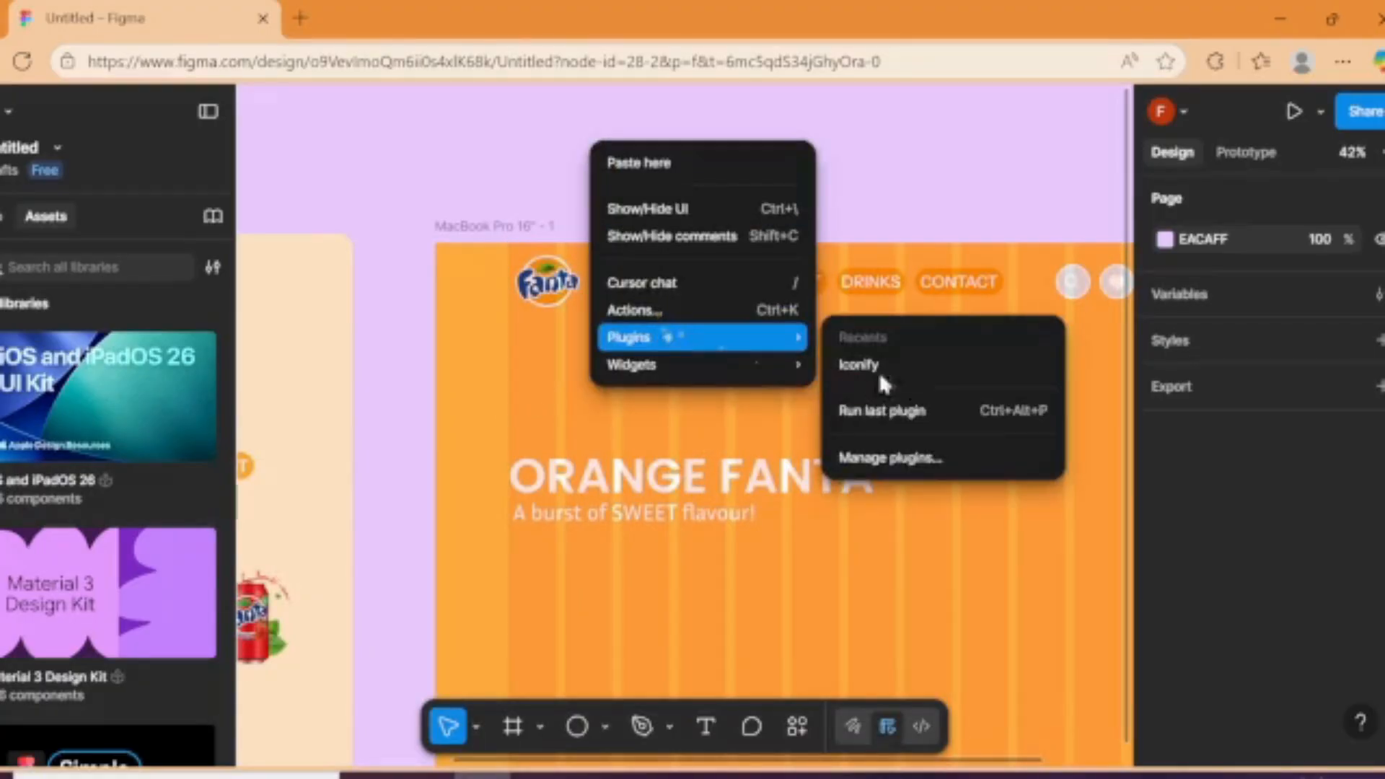
{"action": "left_click", "coordinate": [918, 367]}
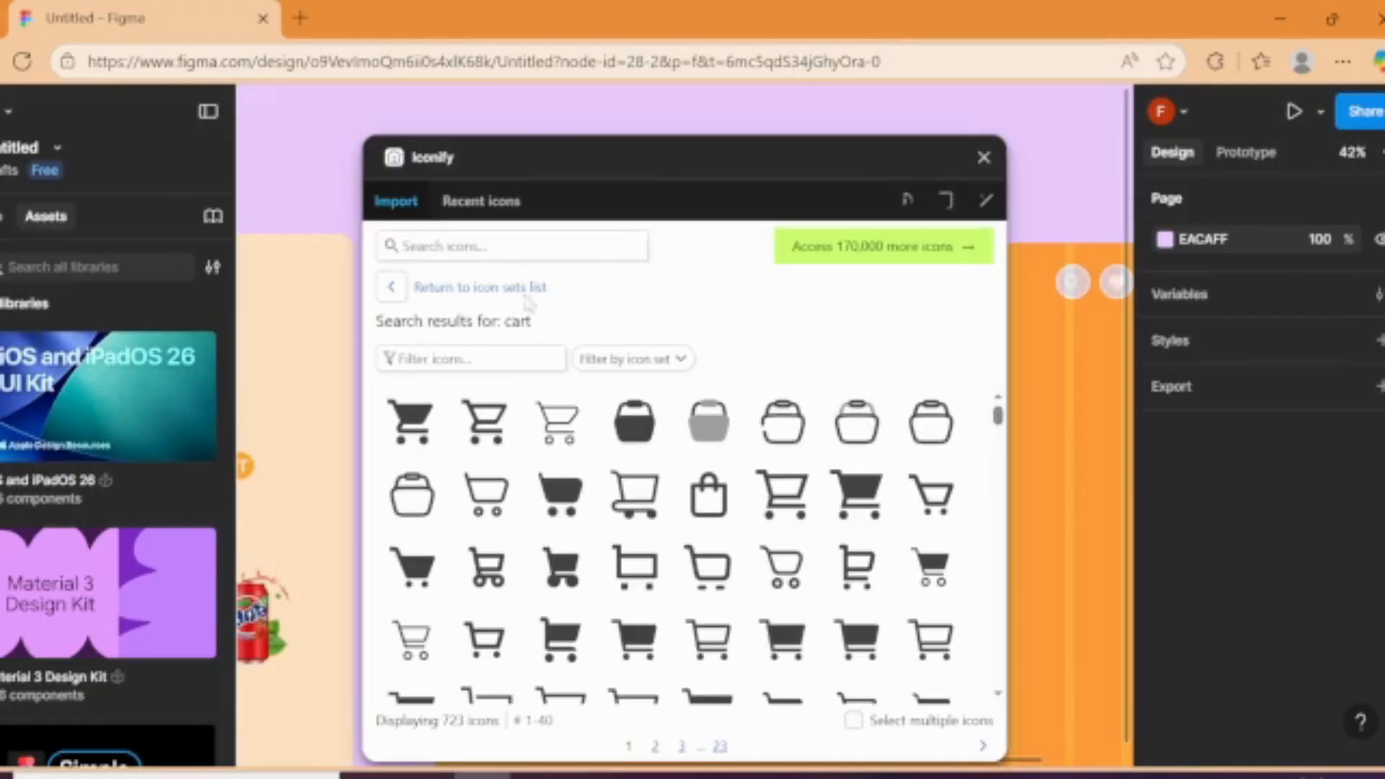
{"action": "type", "text": "start"}
{"action": "key", "text": "Return"}
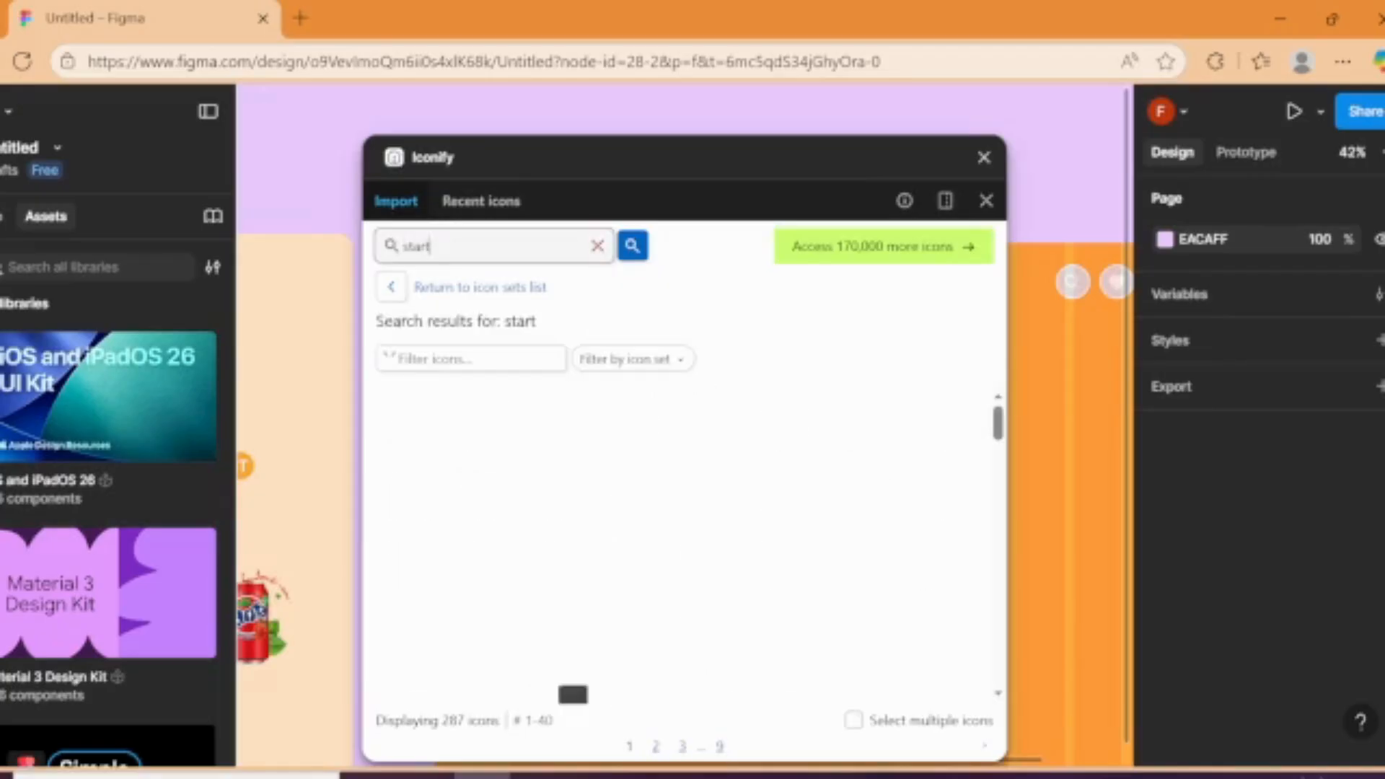
{"action": "key", "text": "BackSpace"}
{"action": "type", "text": "ar"}
{"action": "key", "text": "Return"}
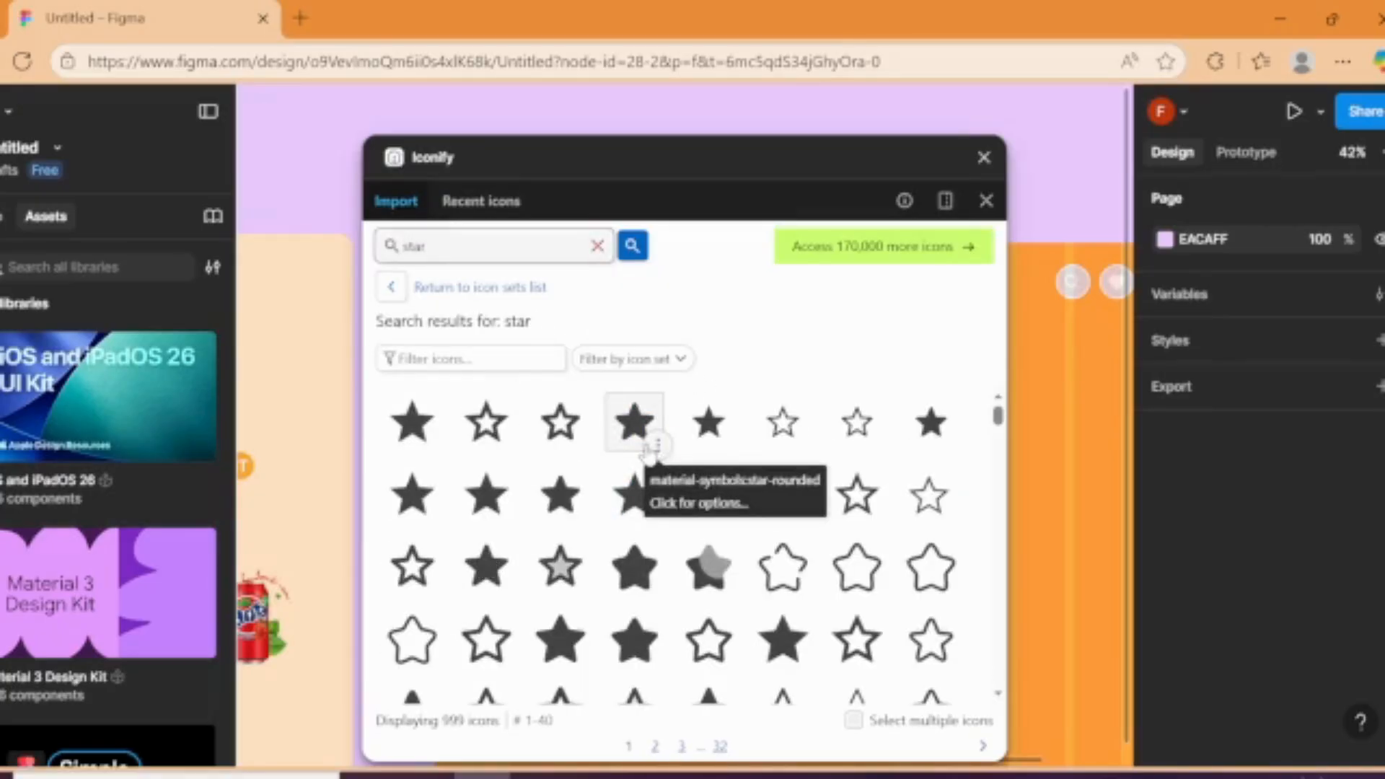
Step: Import the material-symbols star-rounded icon in #fff as a frame and close Iconify
{"action": "left_click", "coordinate": [634, 422]}
{"action": "left_click", "coordinate": [724, 741]}
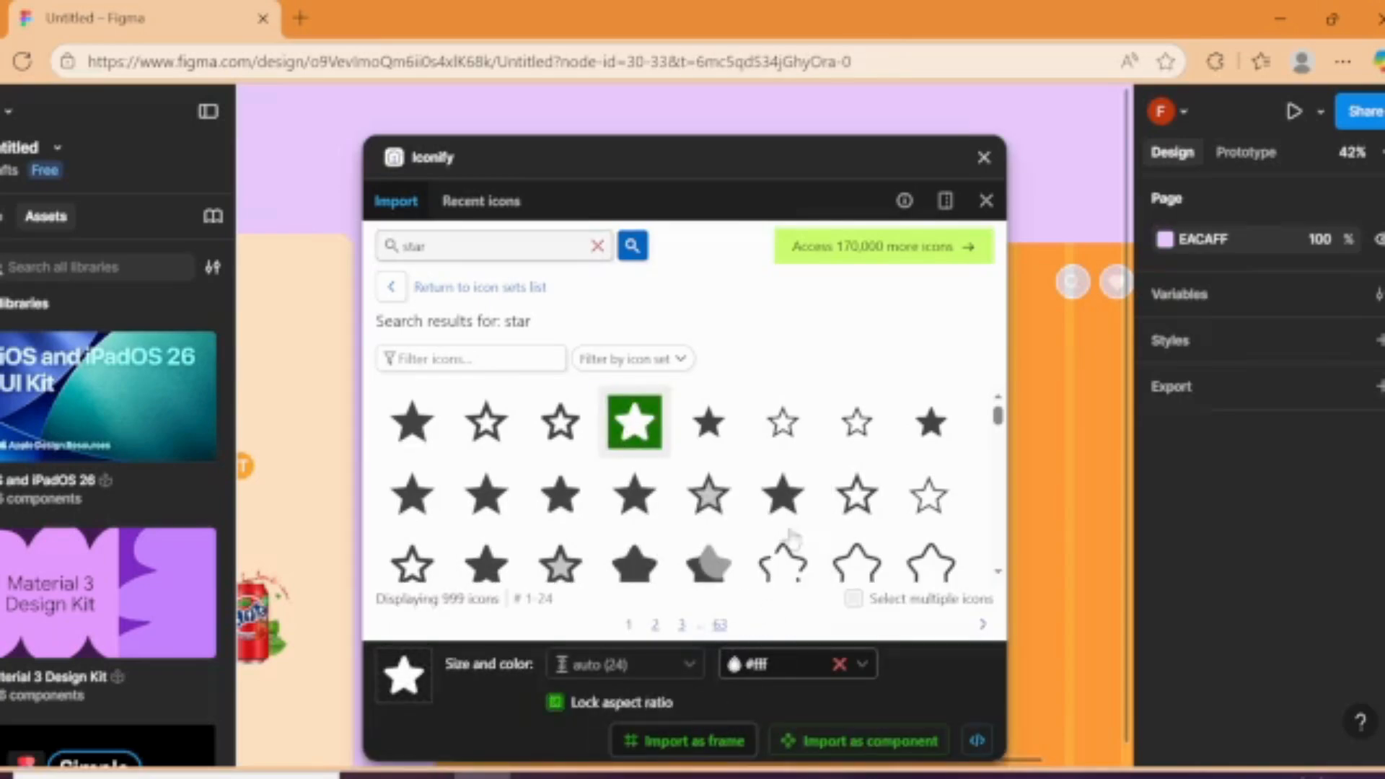
{"action": "left_click", "coordinate": [984, 158]}
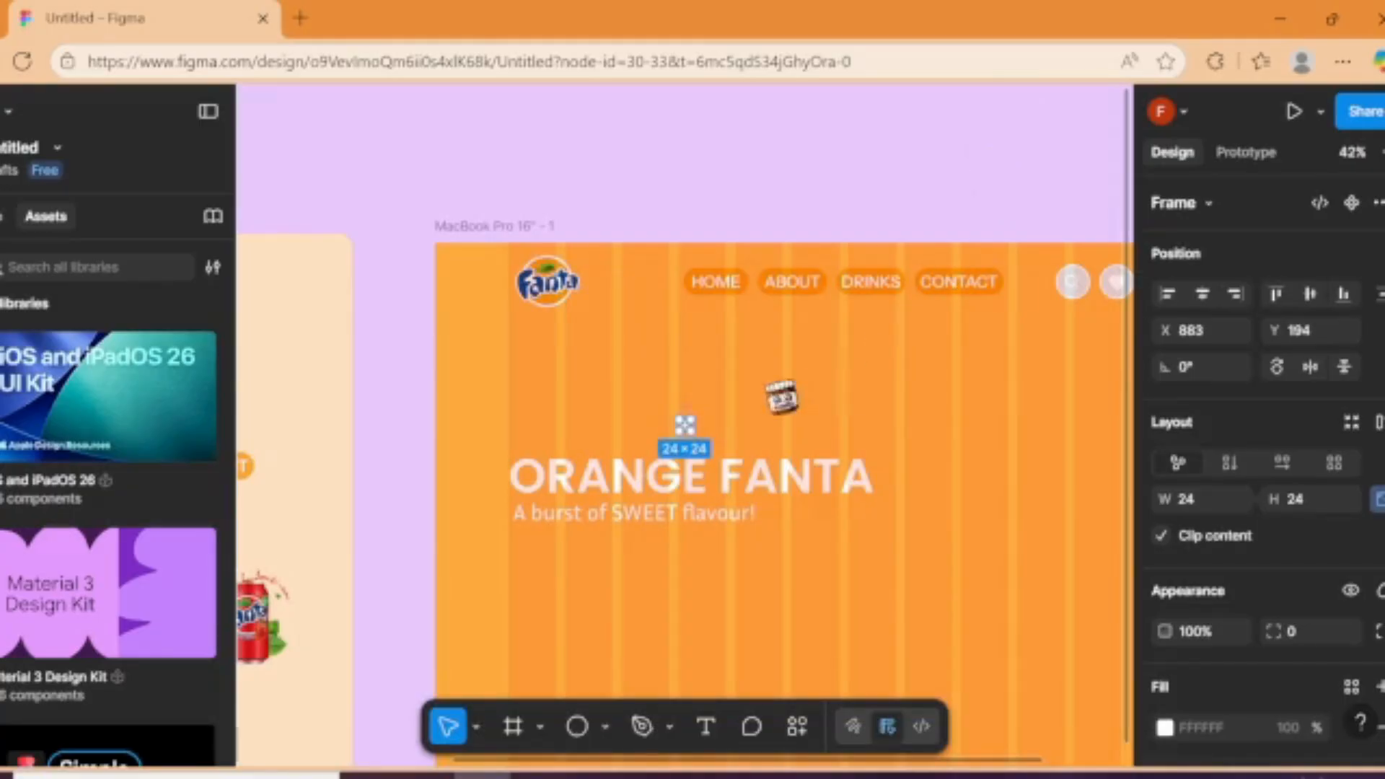
Step: Move the white star shape out of its 24 × 24 icon frame, keeping it above the ORANGE FANTA heading
{"action": "scroll", "coordinate": [694, 421], "scroll_direction": "up", "scroll_amount": 5}
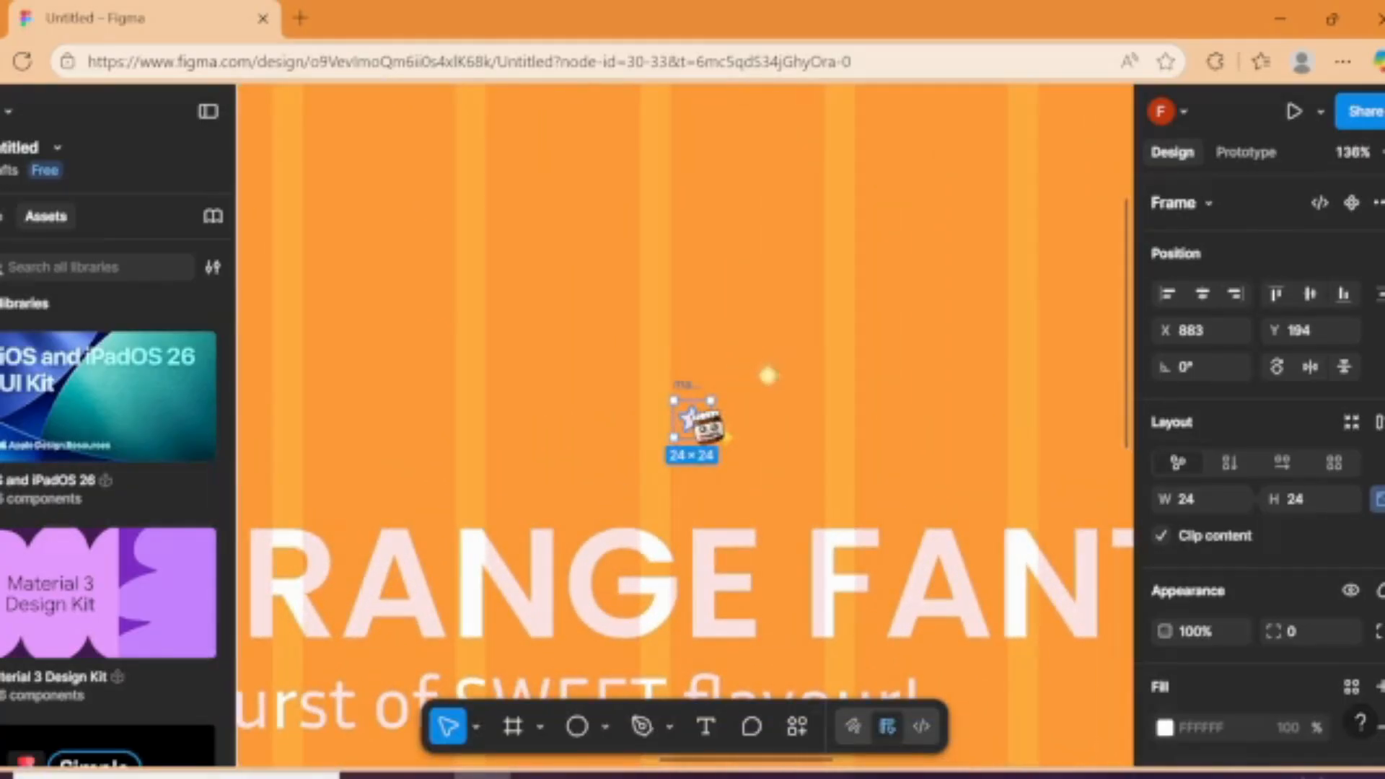
{"action": "left_click", "coordinate": [697, 412]}
{"action": "left_click_drag", "start_coordinate": [696, 413], "coordinate": [786, 440]}
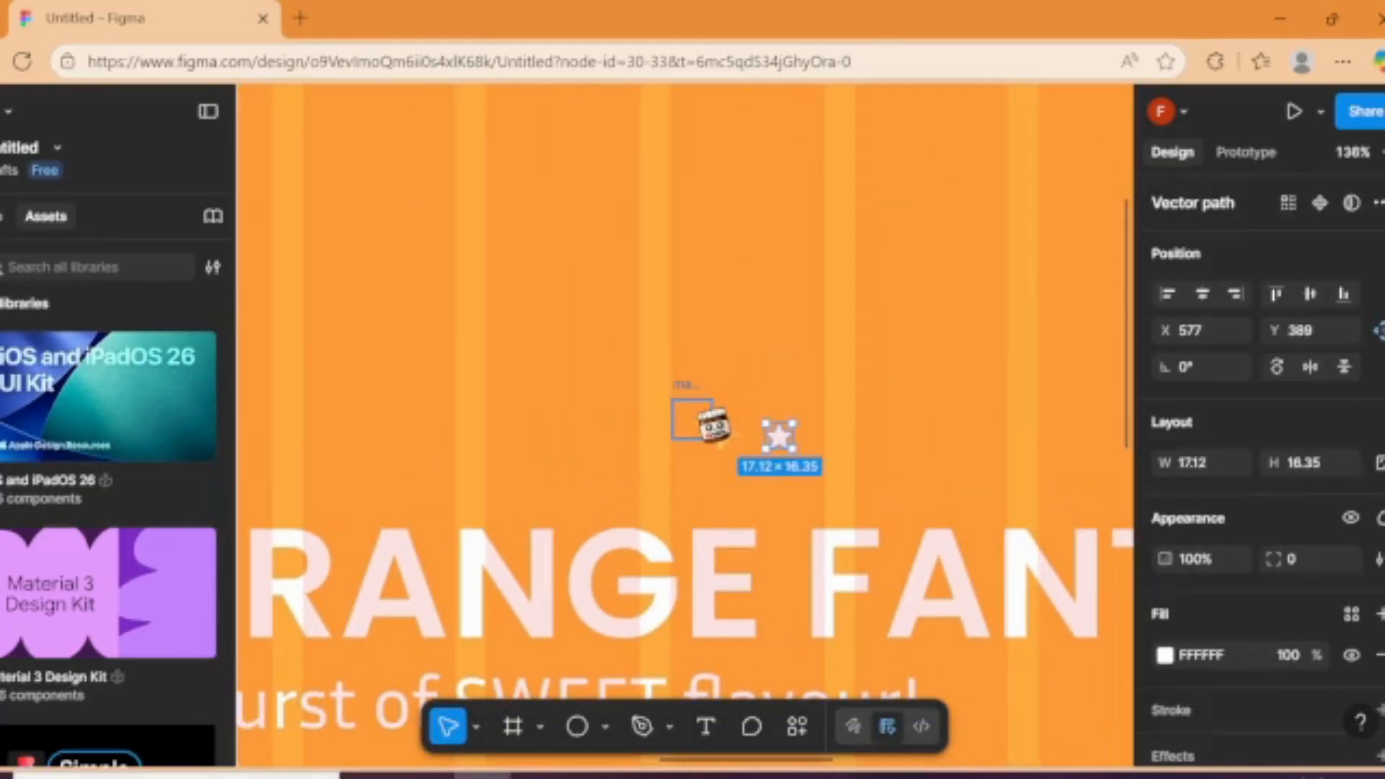
{"action": "scroll", "coordinate": [643, 475], "scroll_direction": "down", "scroll_amount": 5}
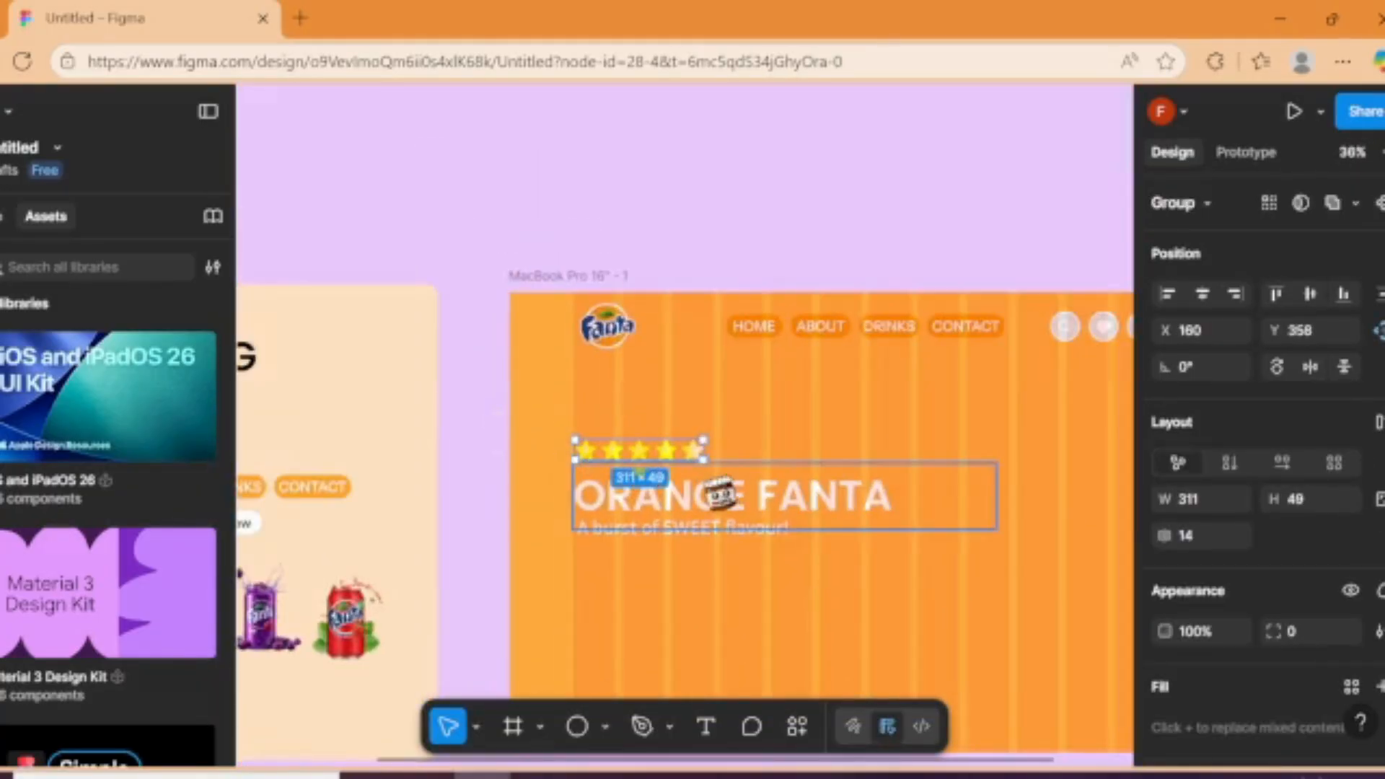
{"action": "scroll", "coordinate": [718, 492], "scroll_direction": "up", "scroll_amount": 6}
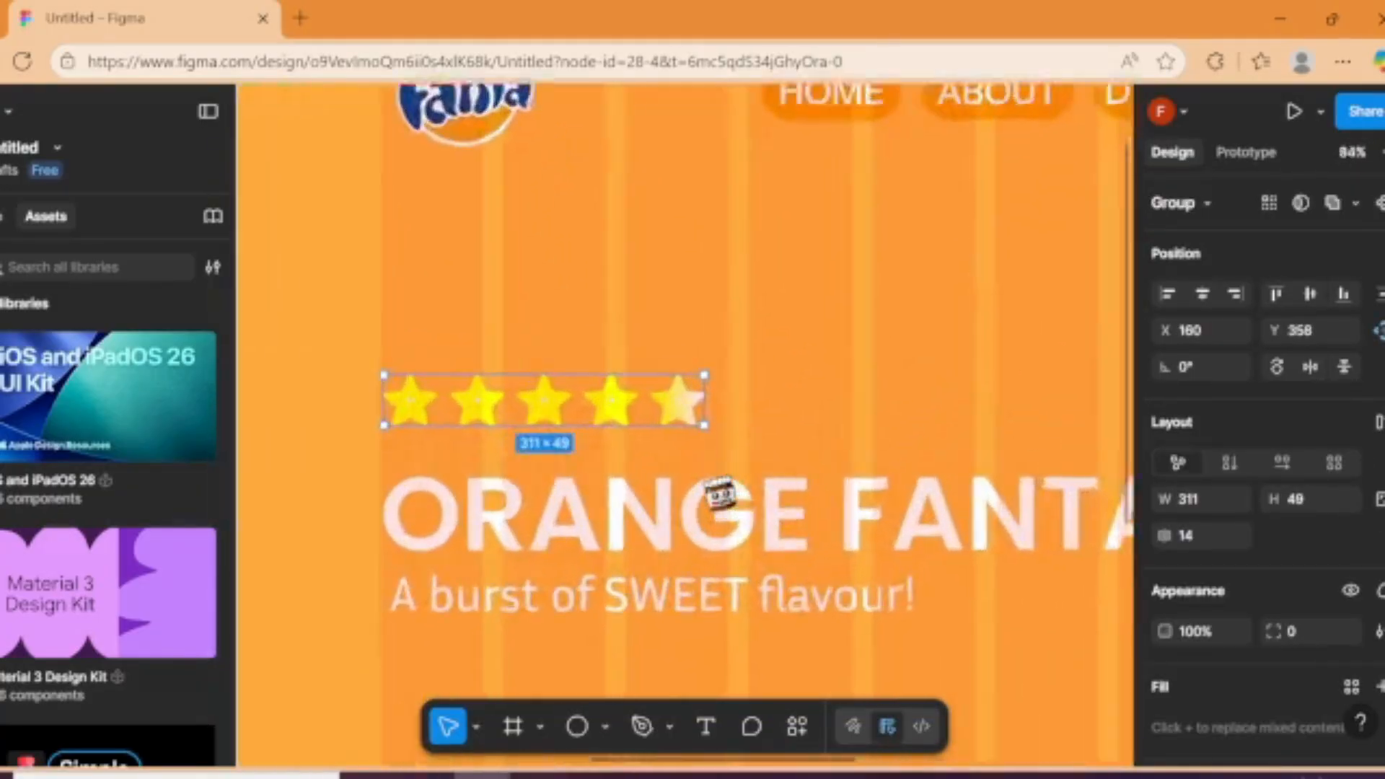
Step: Copy the See flavors and Order now buttons from Frame 1 into the MacBook Pro frame, directly below the subheading
{"action": "scroll", "coordinate": [717, 492], "scroll_direction": "down", "scroll_amount": 1}
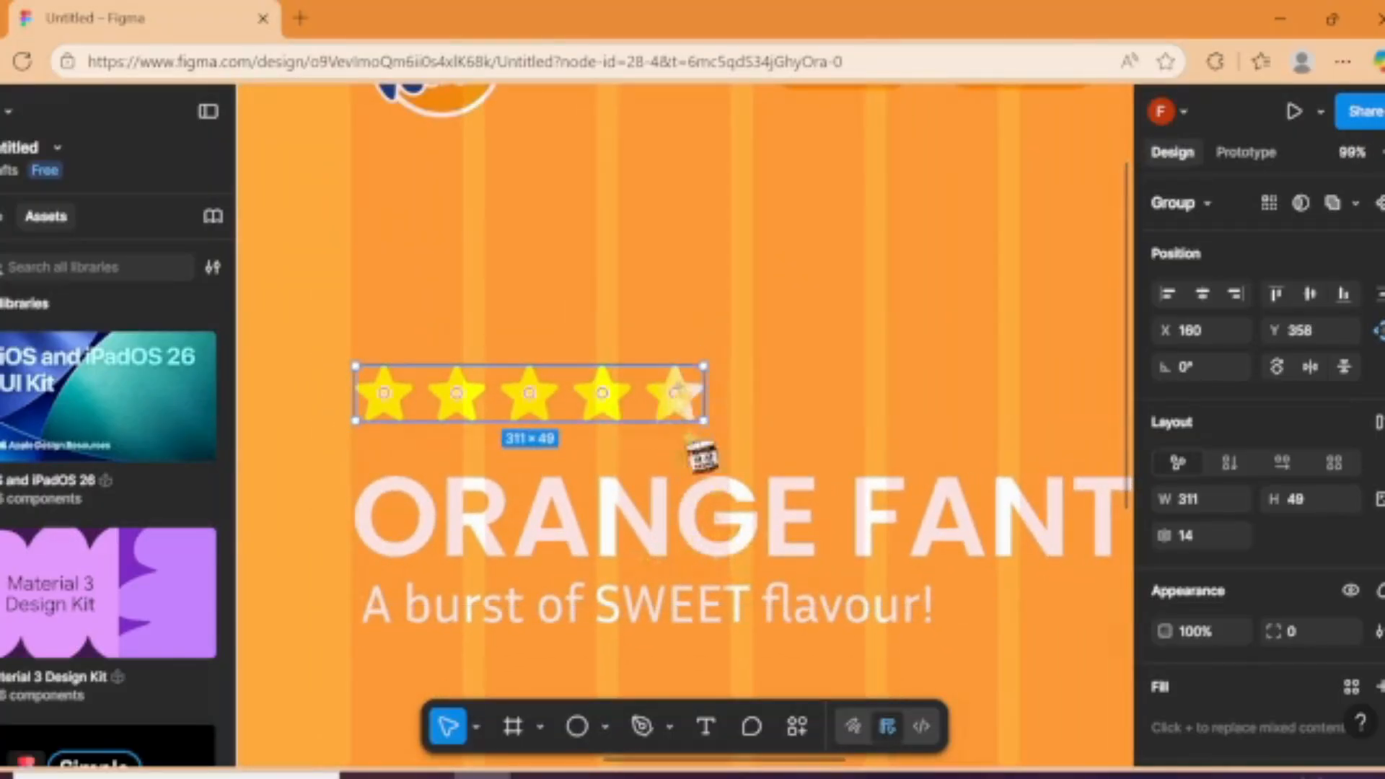
{"action": "scroll", "coordinate": [729, 569], "scroll_direction": "down", "scroll_amount": 4}
{"action": "scroll", "coordinate": [725, 567], "scroll_direction": "down", "scroll_amount": 2}
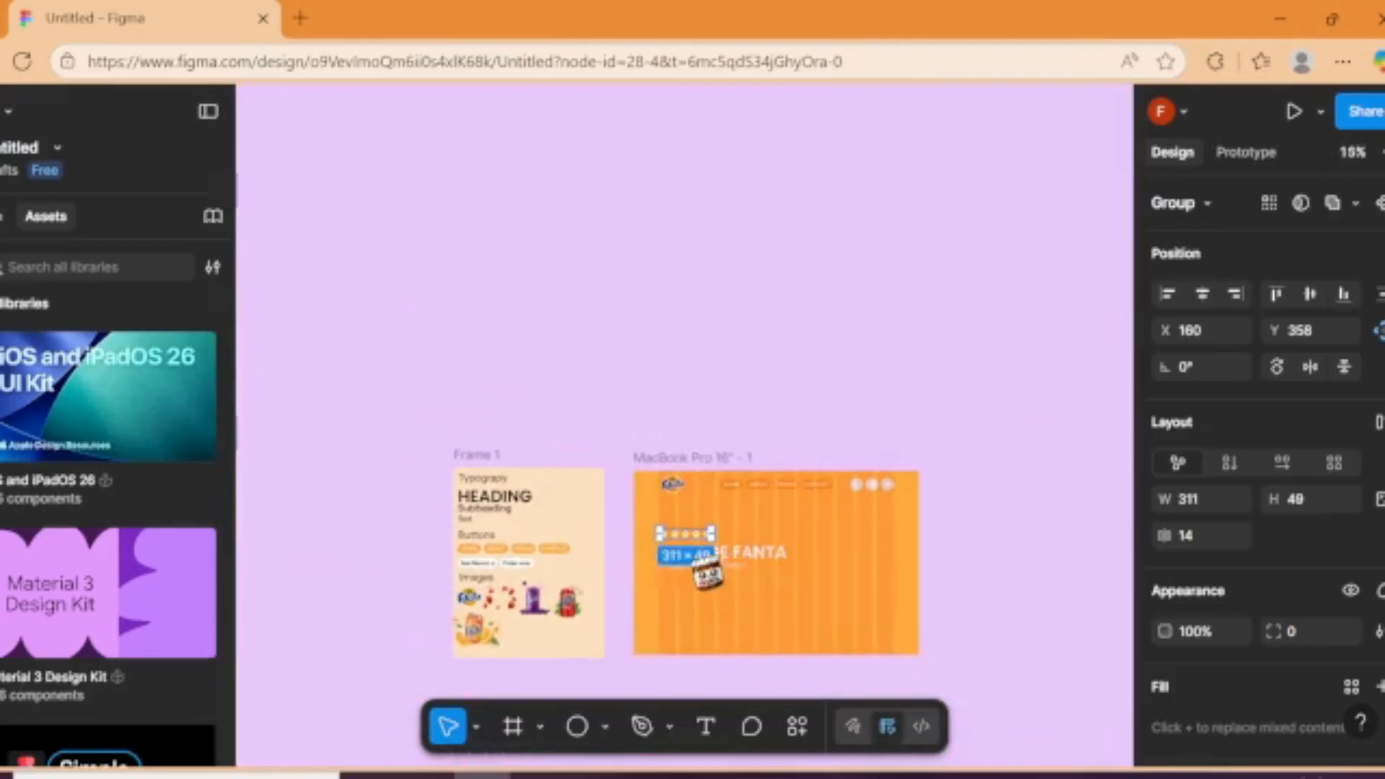
{"action": "scroll", "coordinate": [632, 565], "scroll_direction": "up", "scroll_amount": 1}
{"action": "left_click", "coordinate": [433, 564]}
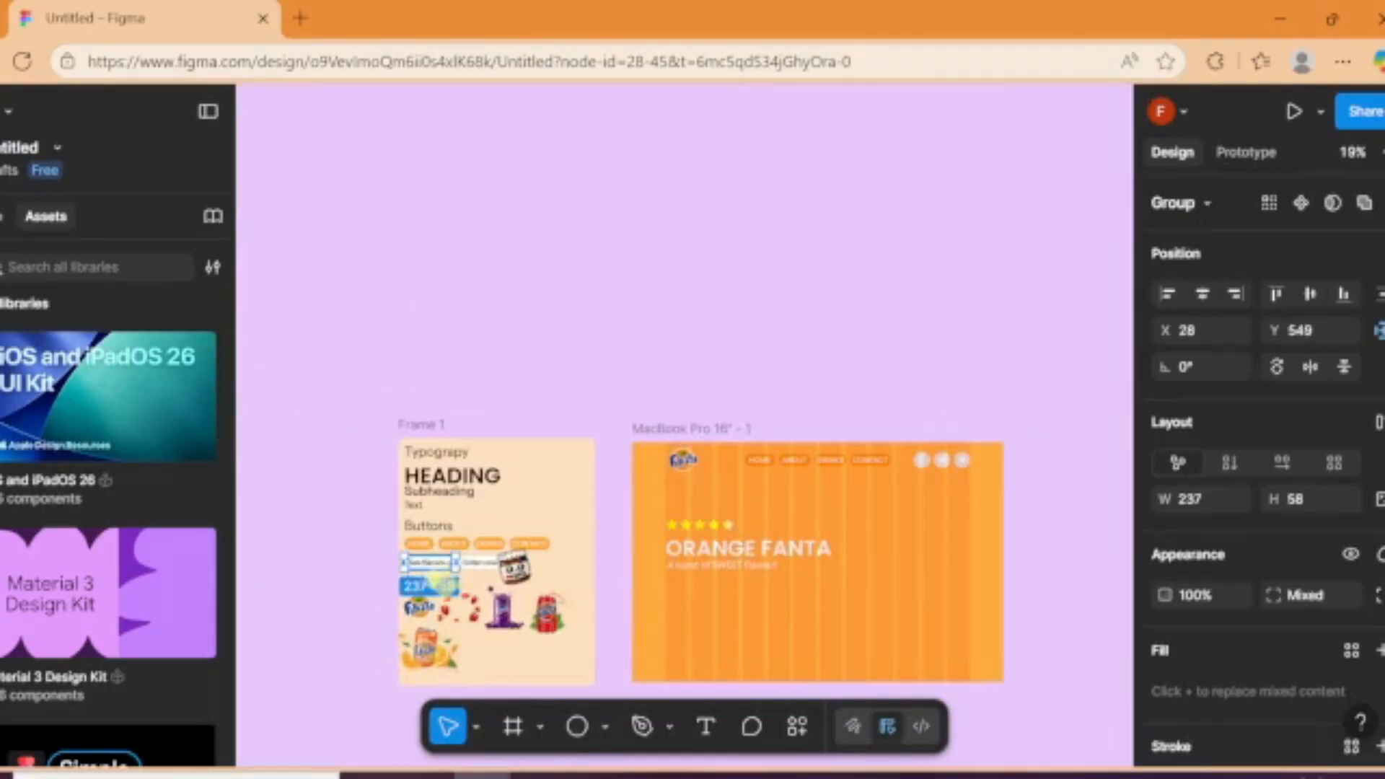
{"action": "left_click", "coordinate": [488, 563], "text": "shift"}
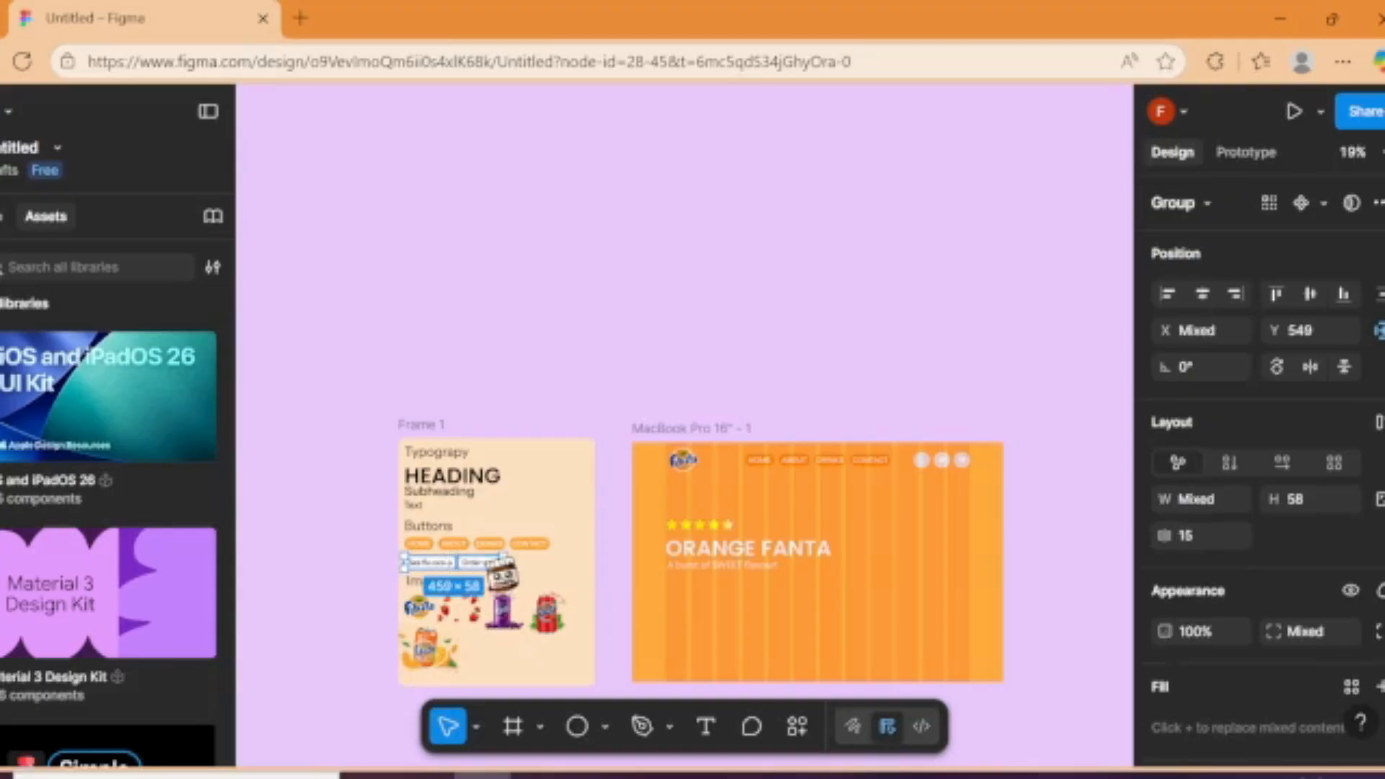
{"action": "left_click_drag", "start_coordinate": [503, 575], "coordinate": [732, 583]}
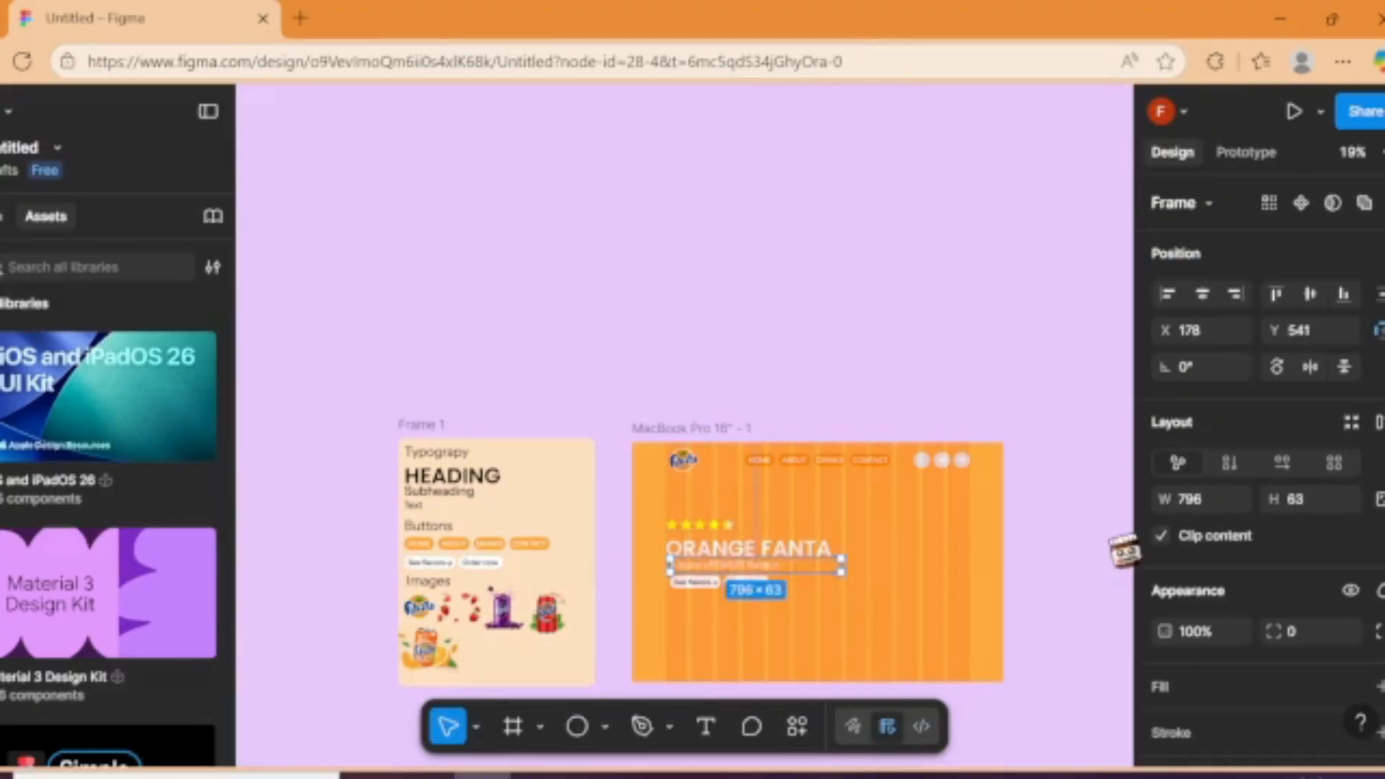
{"action": "left_click", "coordinate": [1124, 552]}
Step: Draw an ellipse about 626 × 591 beside the ORANGE FANTA heading in the MacBook Pro frame and fill it with dark orange DB7E00
{"action": "key", "text": "o"}
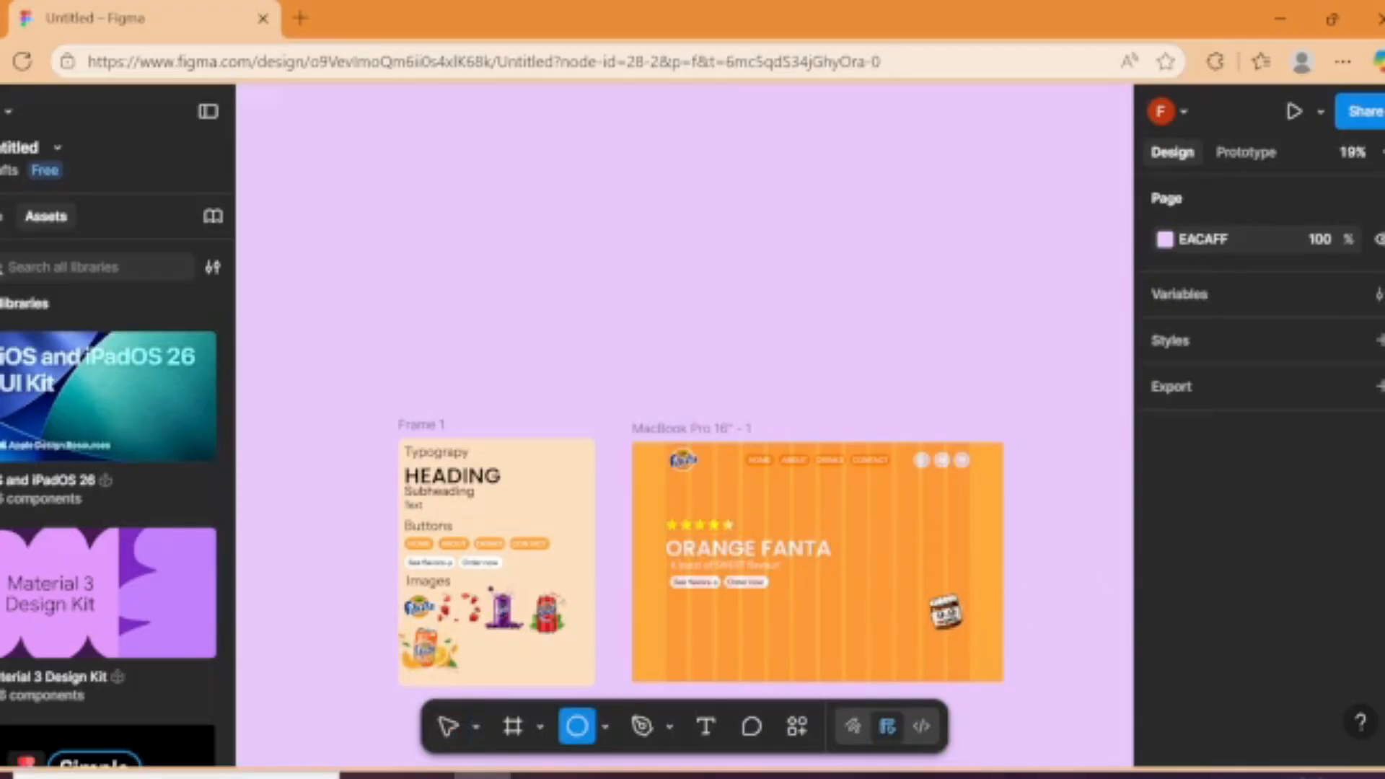
{"action": "left_click_drag", "start_coordinate": [845, 511], "coordinate": [979, 637]}
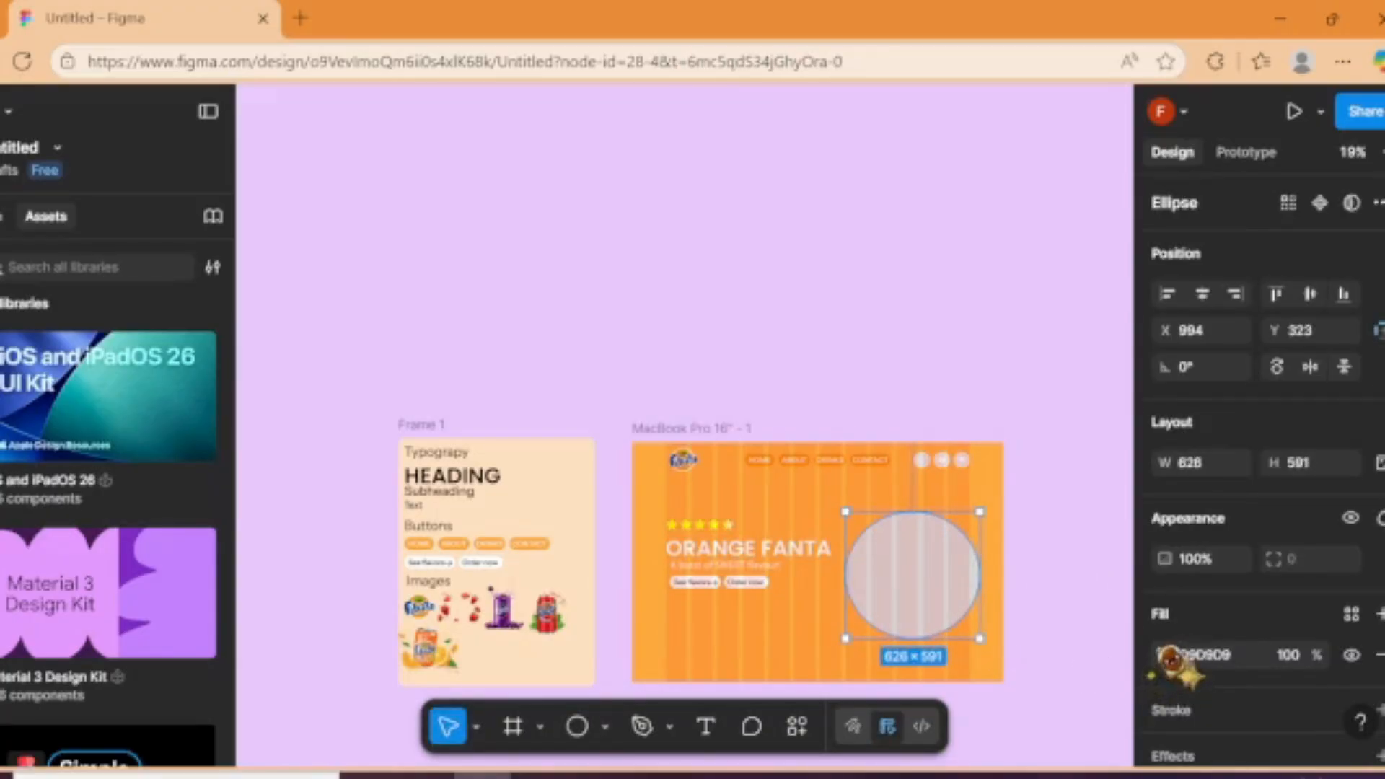
{"action": "left_click", "coordinate": [1165, 654]}
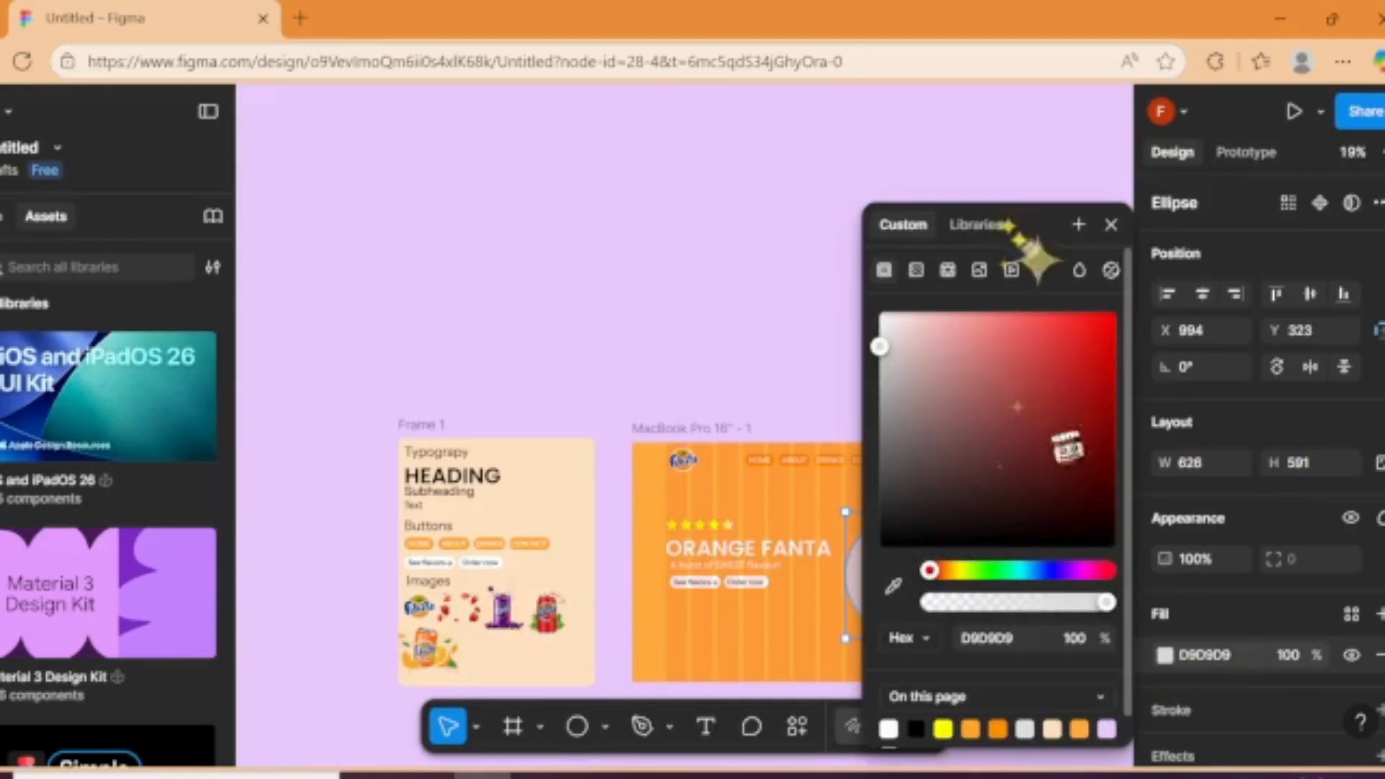
{"action": "left_click", "coordinate": [998, 729]}
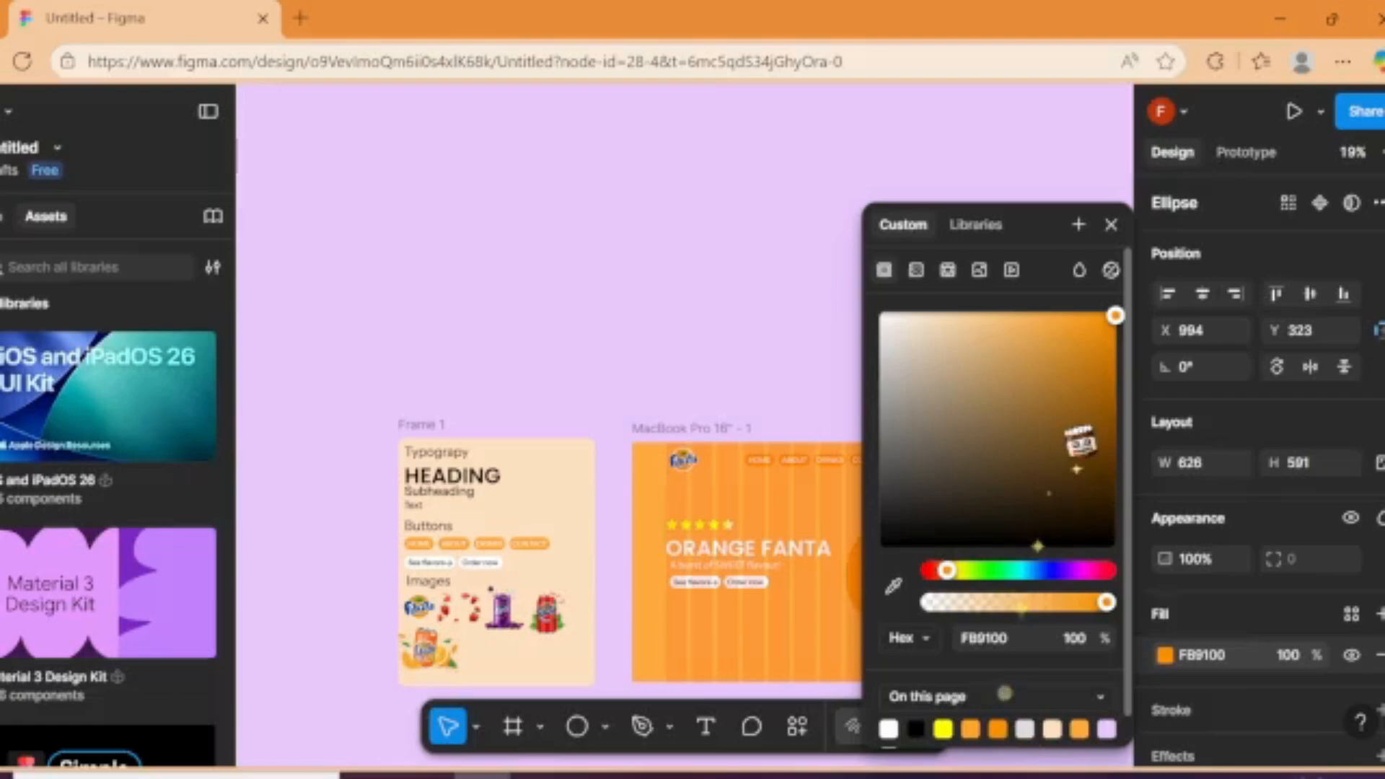
{"action": "left_click_drag", "start_coordinate": [1100, 393], "coordinate": [1125, 340]}
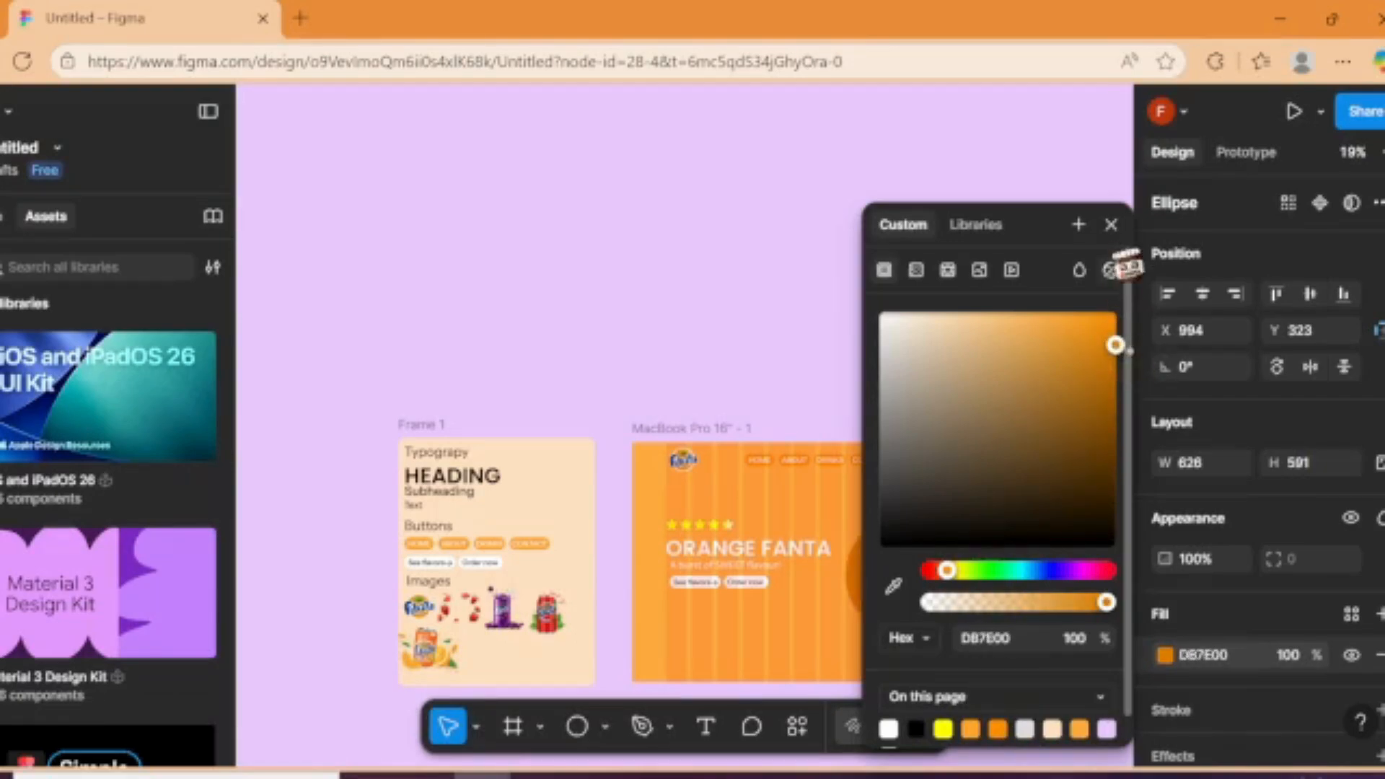
{"action": "left_click", "coordinate": [1111, 224]}
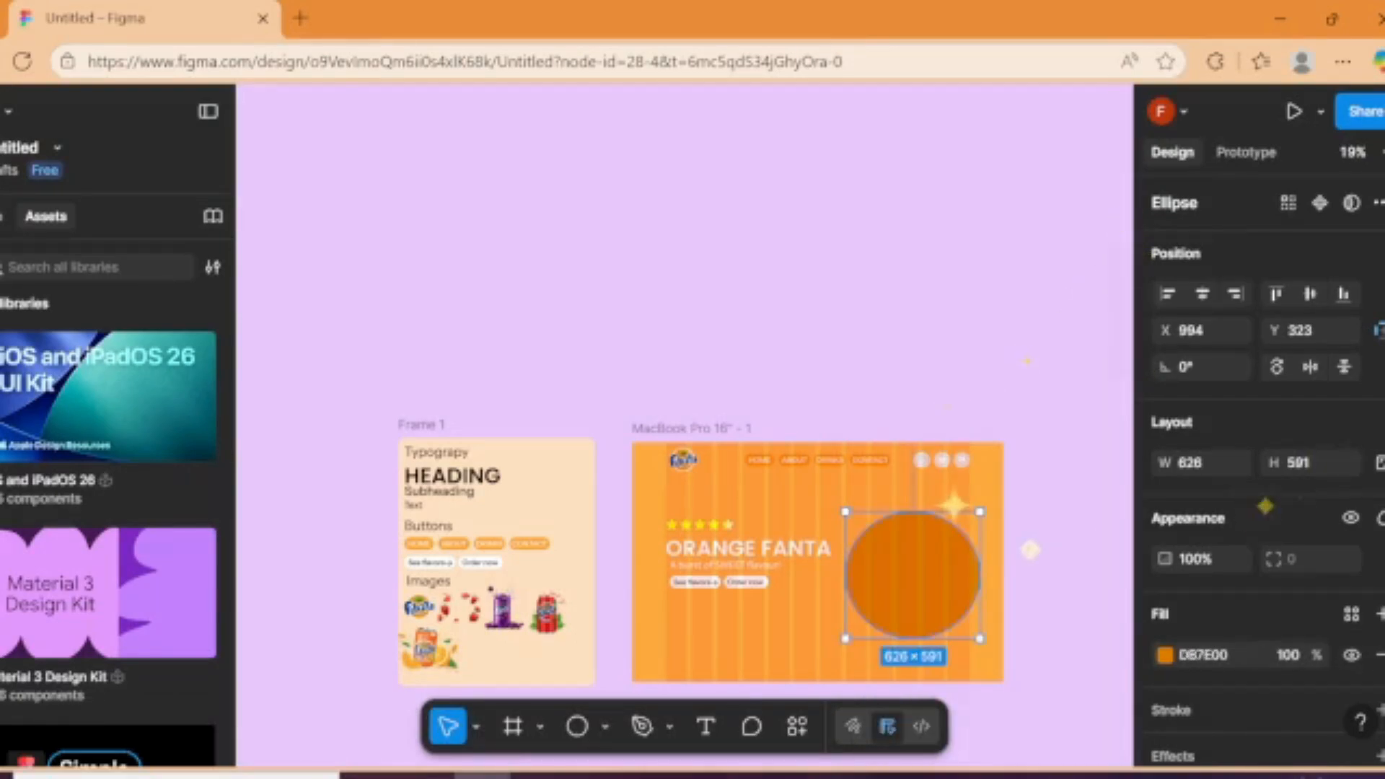
Step: Add a uniform layer blur effect of 200 to the ellipse
{"action": "scroll", "coordinate": [1294, 505], "scroll_direction": "down", "scroll_amount": 3}
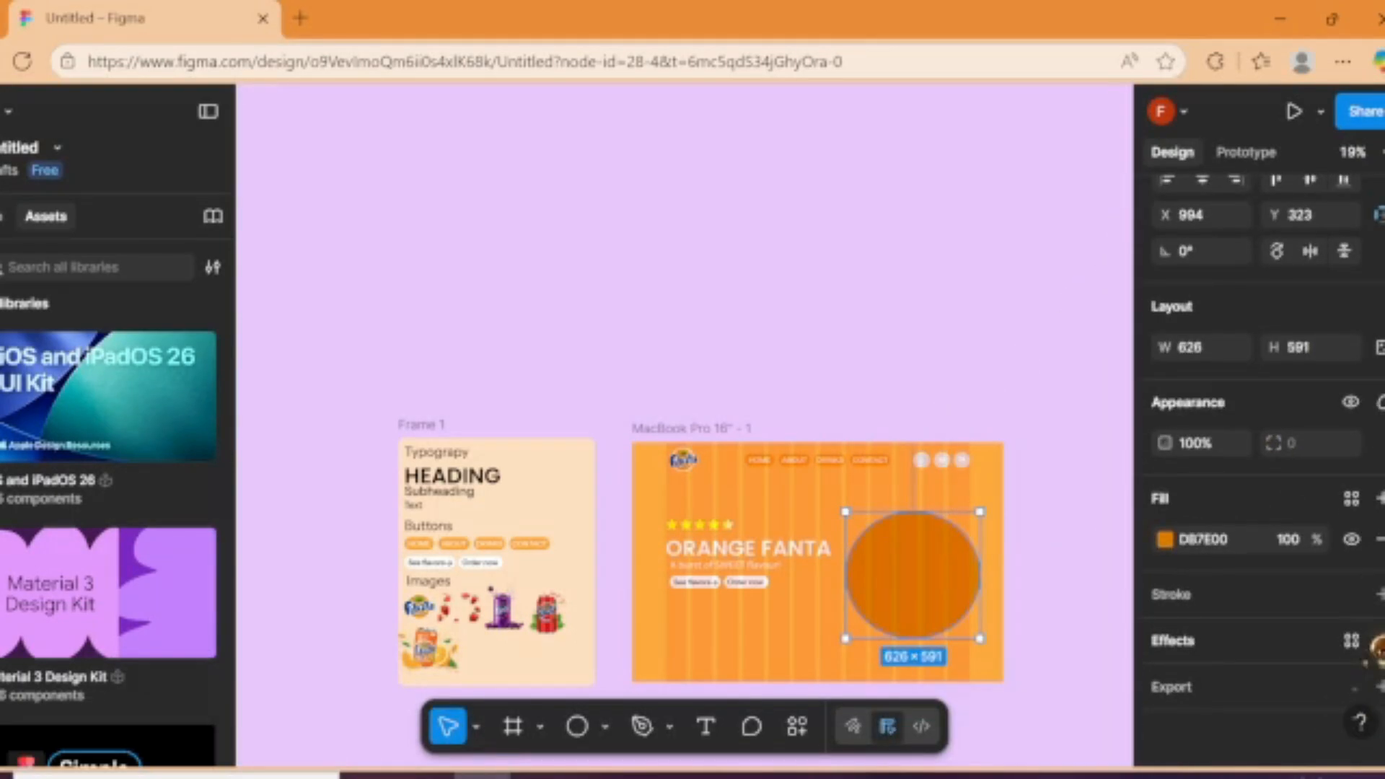
{"action": "left_click", "coordinate": [1379, 641]}
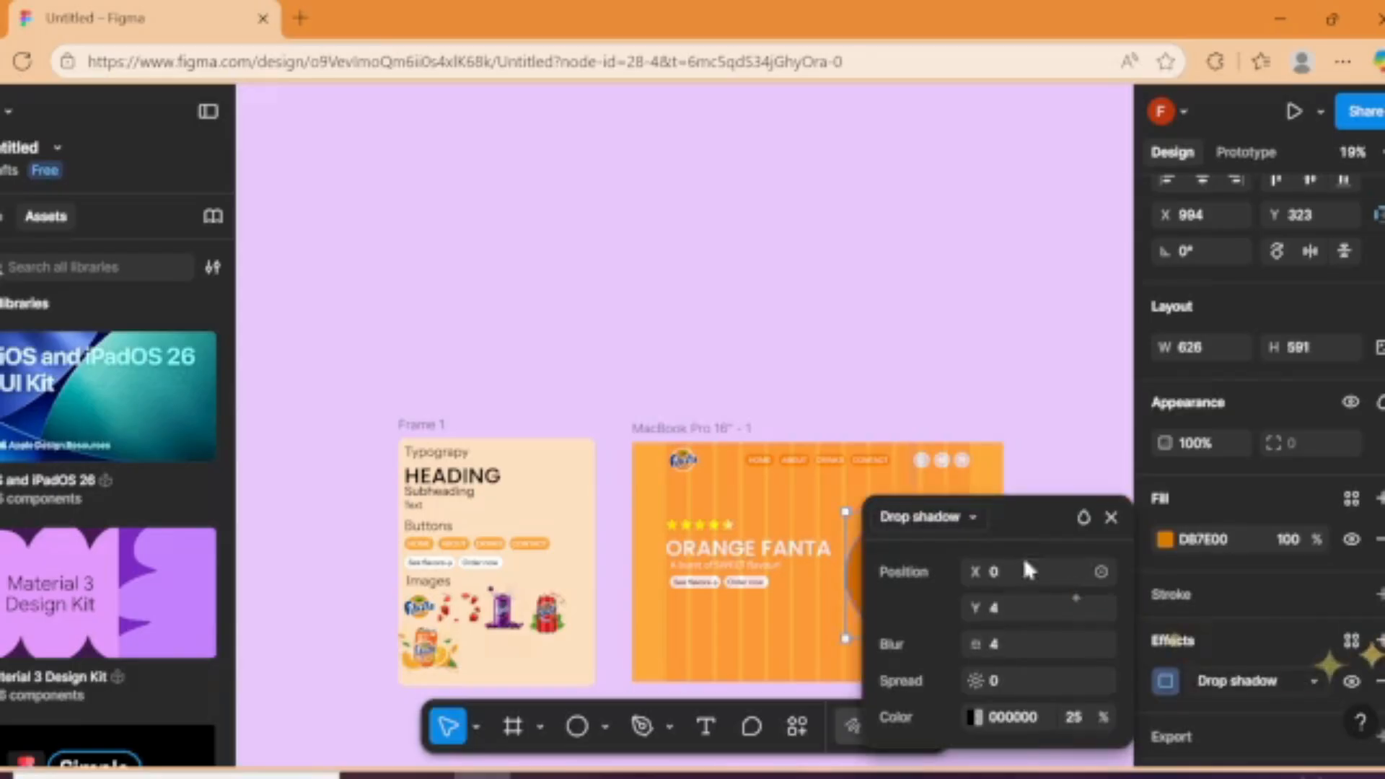
{"action": "left_click", "coordinate": [938, 517]}
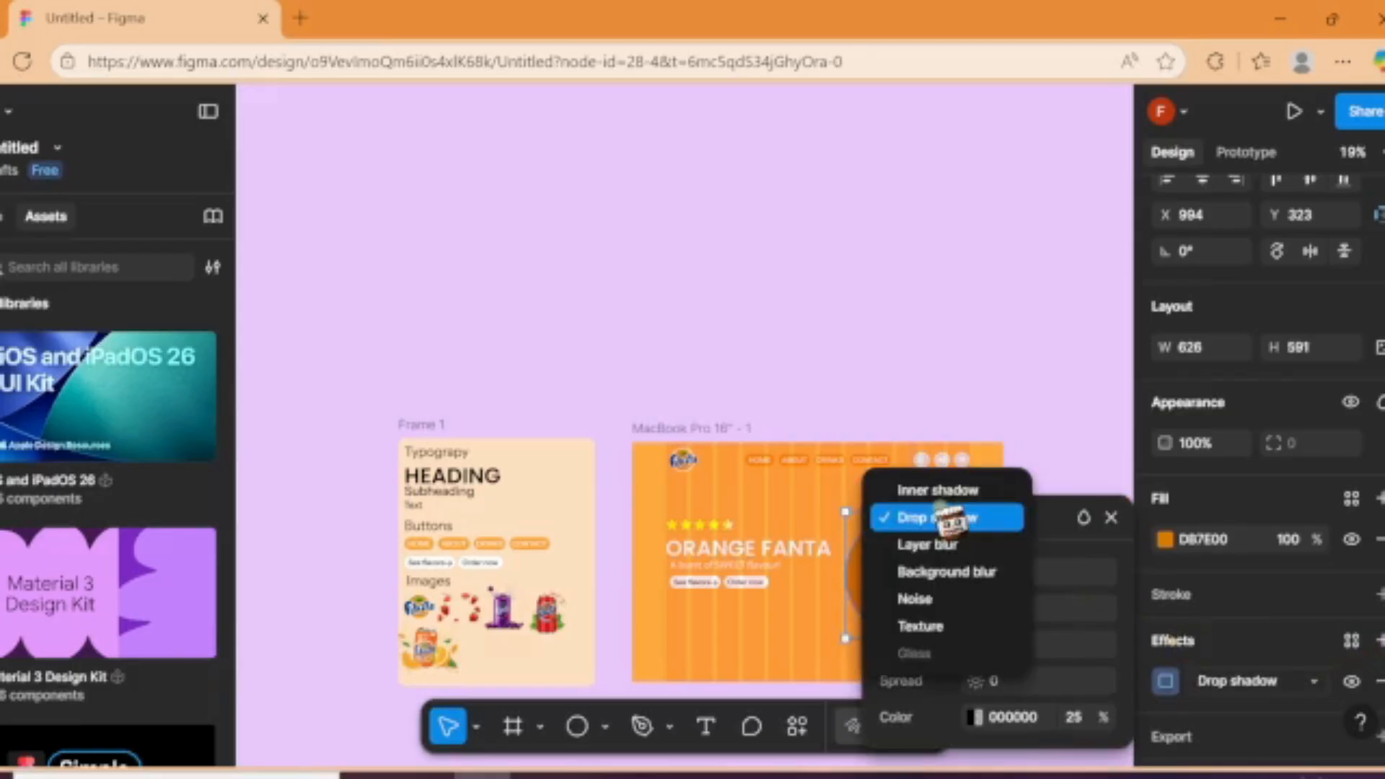
{"action": "left_click", "coordinate": [938, 544]}
{"action": "left_click", "coordinate": [1024, 603]}
{"action": "key", "text": "BackSpace"}
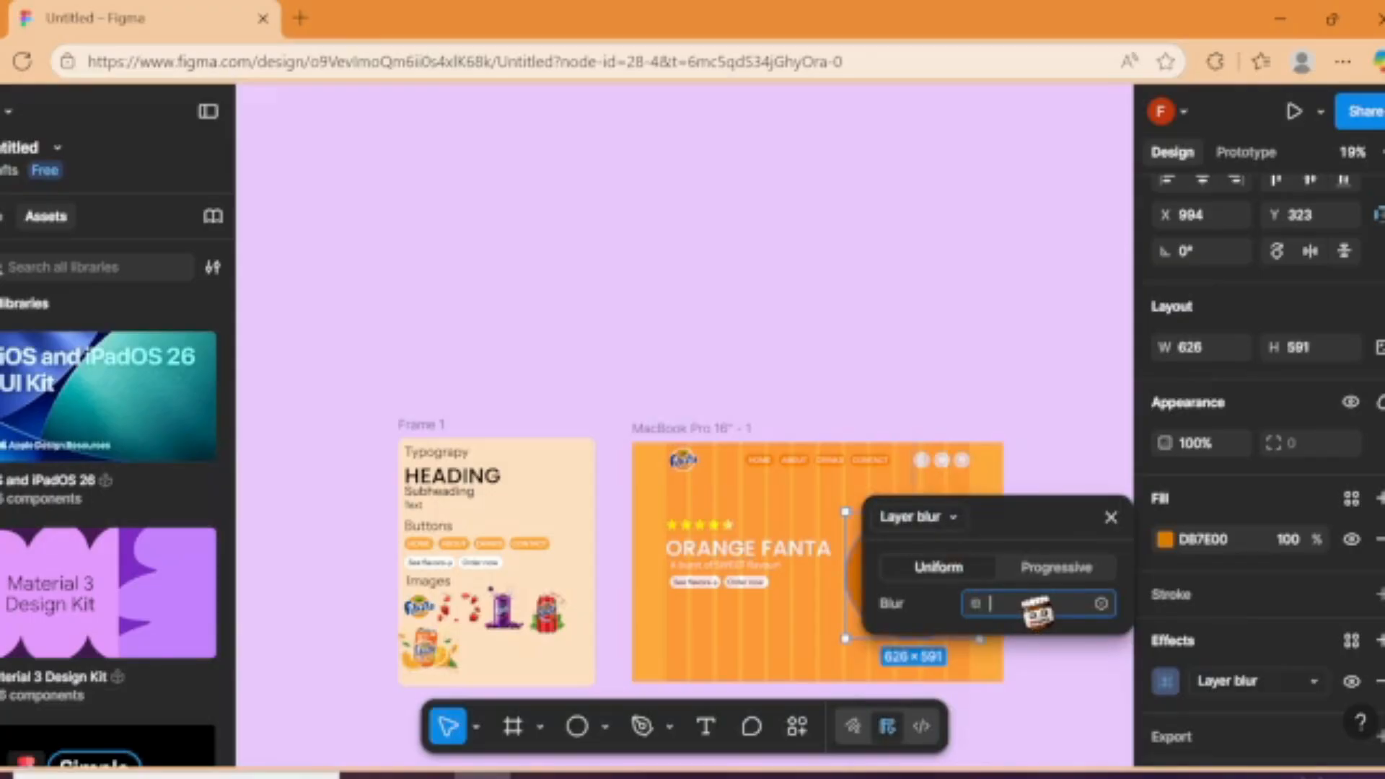
{"action": "type", "text": "200"}
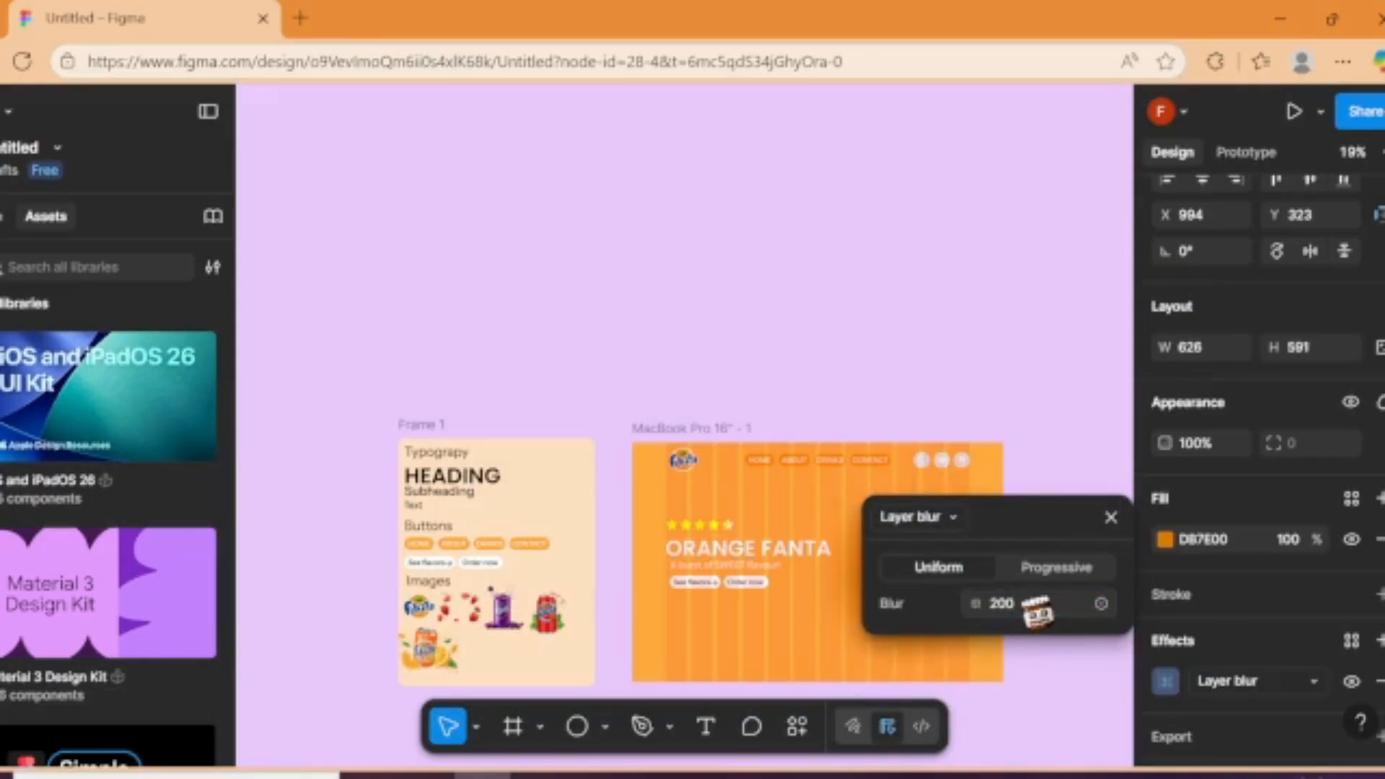
Step: Increase the ellipse's layer blur to 250
{"action": "left_click_drag", "start_coordinate": [1040, 529], "coordinate": [748, 397]}
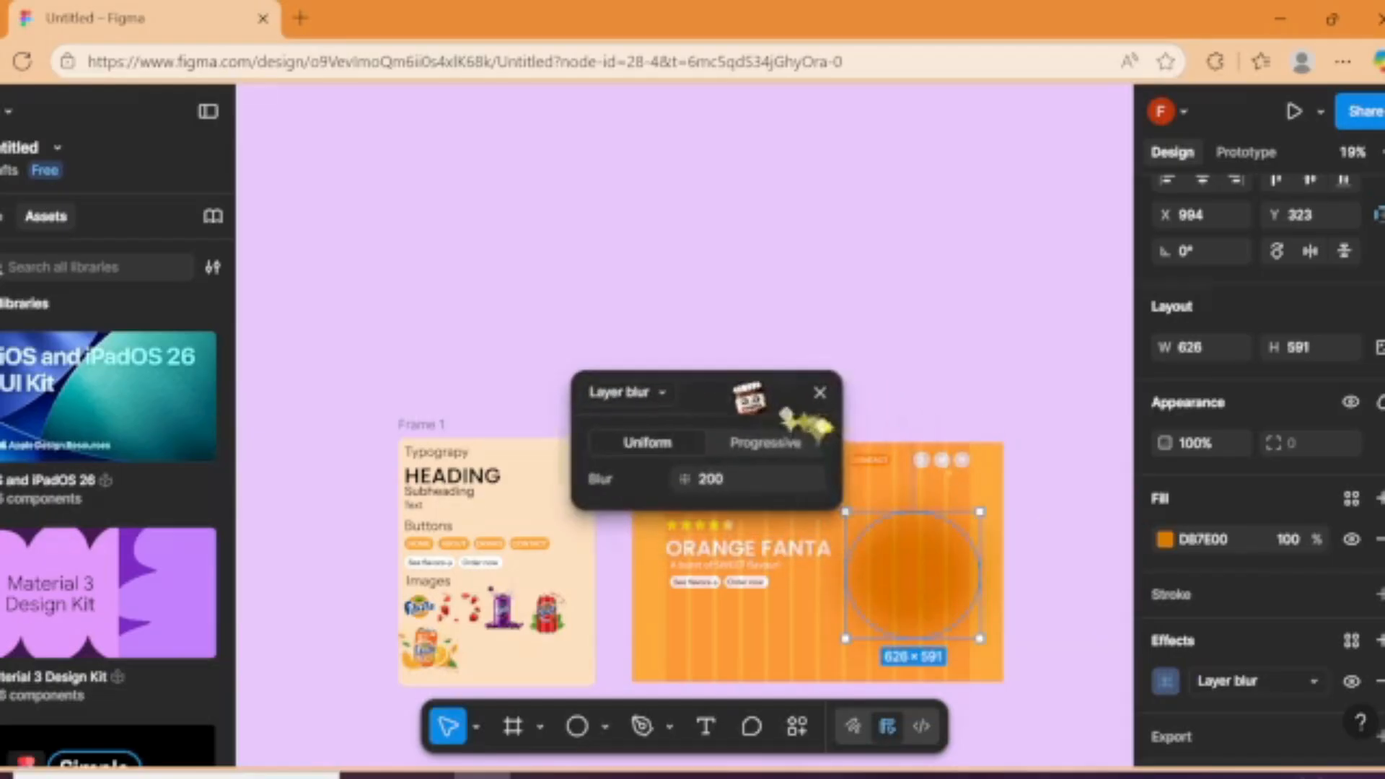
{"action": "left_click", "coordinate": [749, 480]}
{"action": "type", "text": "25"}
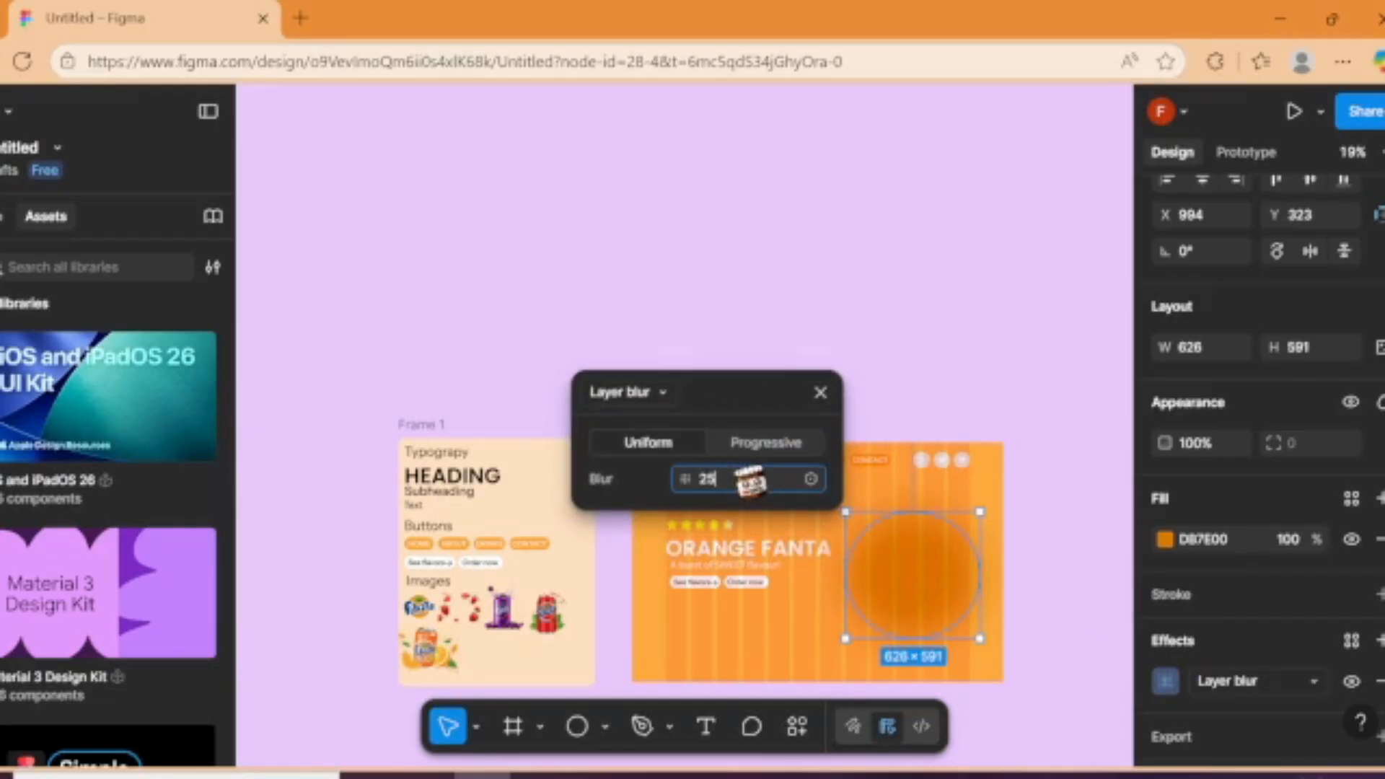
{"action": "type", "text": "0"}
{"action": "left_click", "coordinate": [1047, 503]}
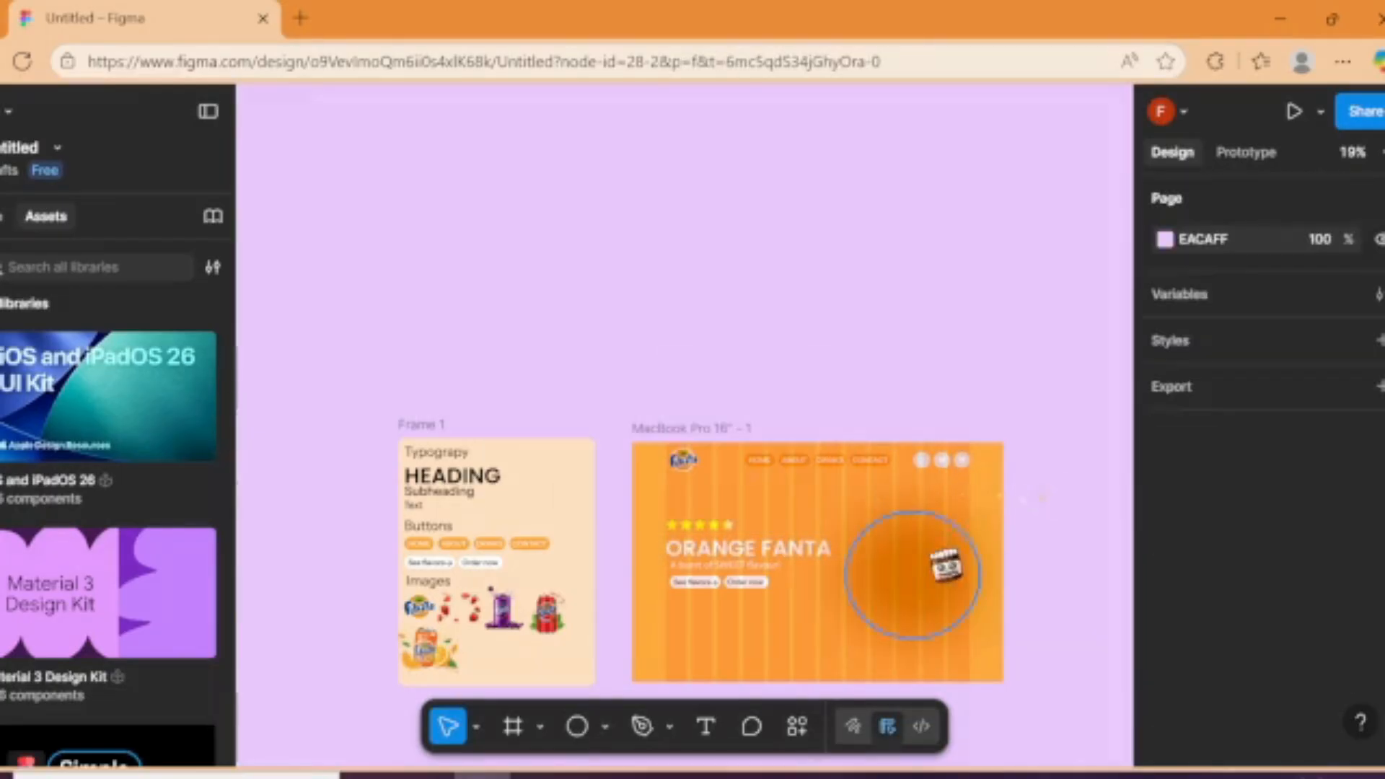
Step: Move the blurred ellipse slightly up to about X 989, Y 263 and change its fill to FF9D19
{"action": "left_click_drag", "start_coordinate": [923, 557], "coordinate": [924, 544]}
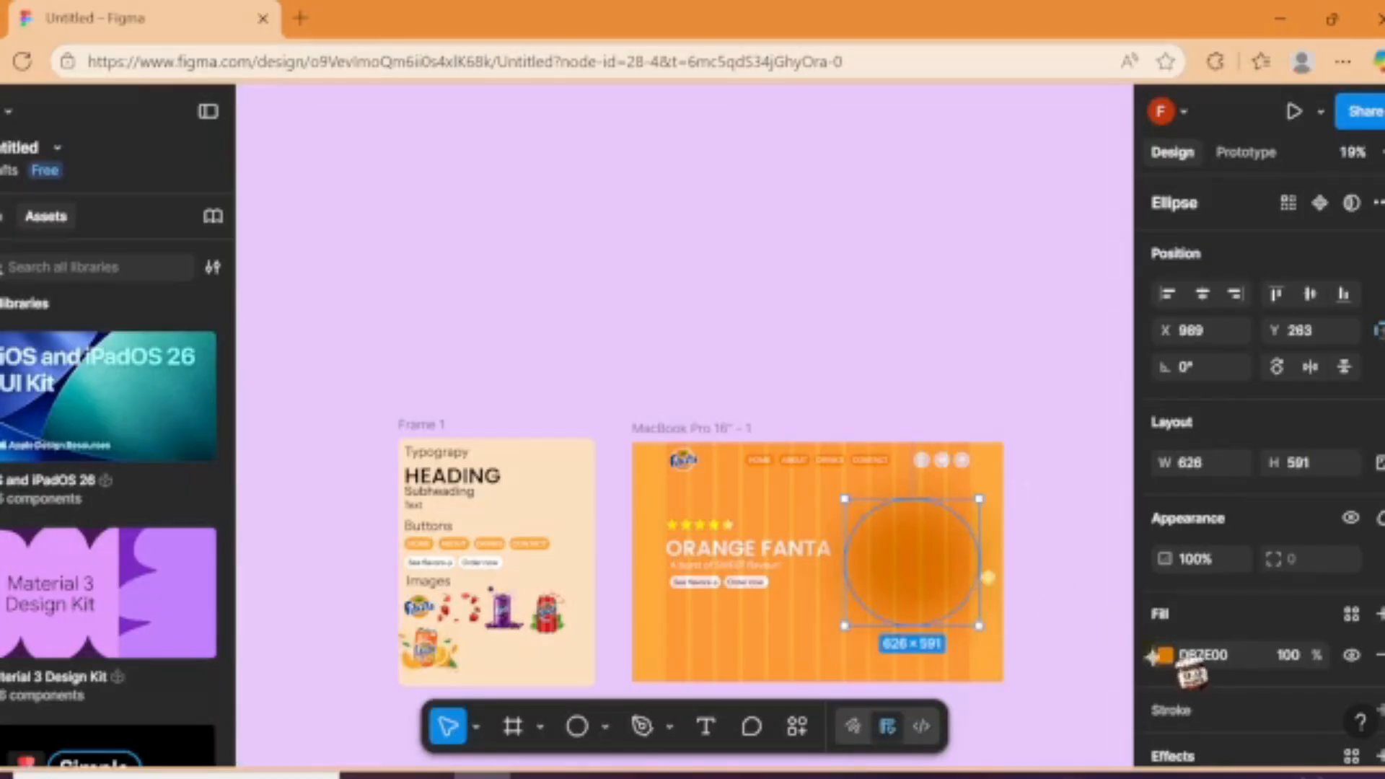
{"action": "left_click", "coordinate": [1162, 655]}
{"action": "left_click", "coordinate": [1113, 314]}
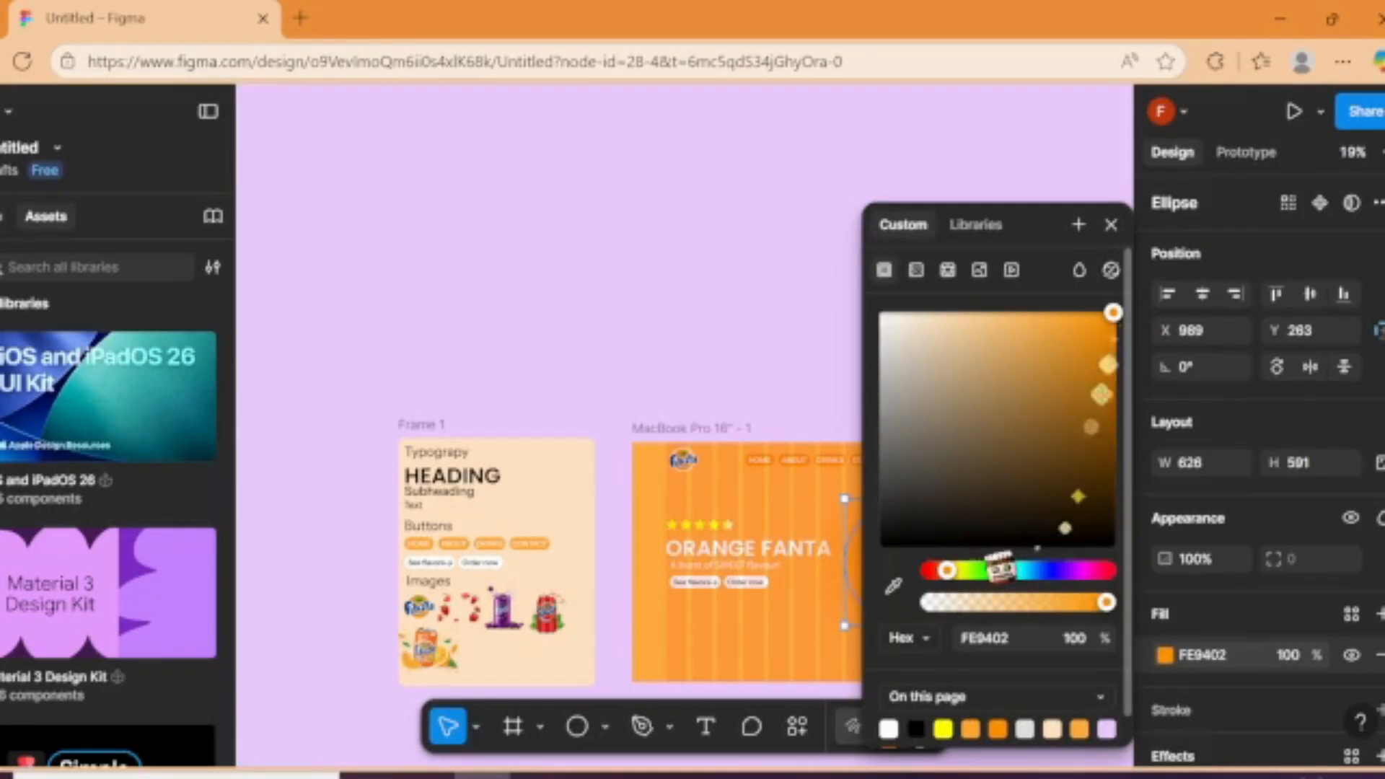
{"action": "left_click", "coordinate": [1109, 311]}
{"action": "left_click_drag", "start_coordinate": [1111, 312], "coordinate": [1093, 311]}
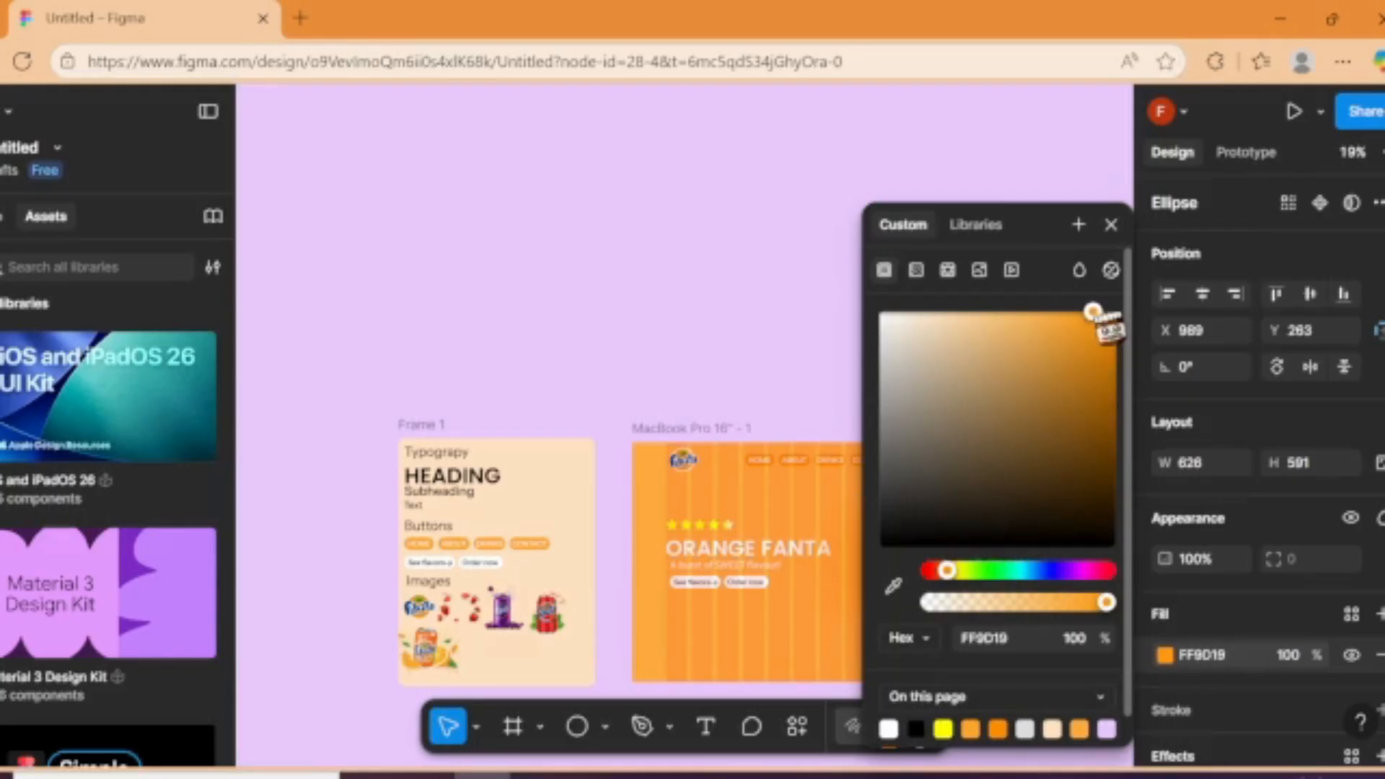
{"action": "left_click", "coordinate": [1118, 229]}
{"action": "left_click", "coordinate": [1119, 338]}
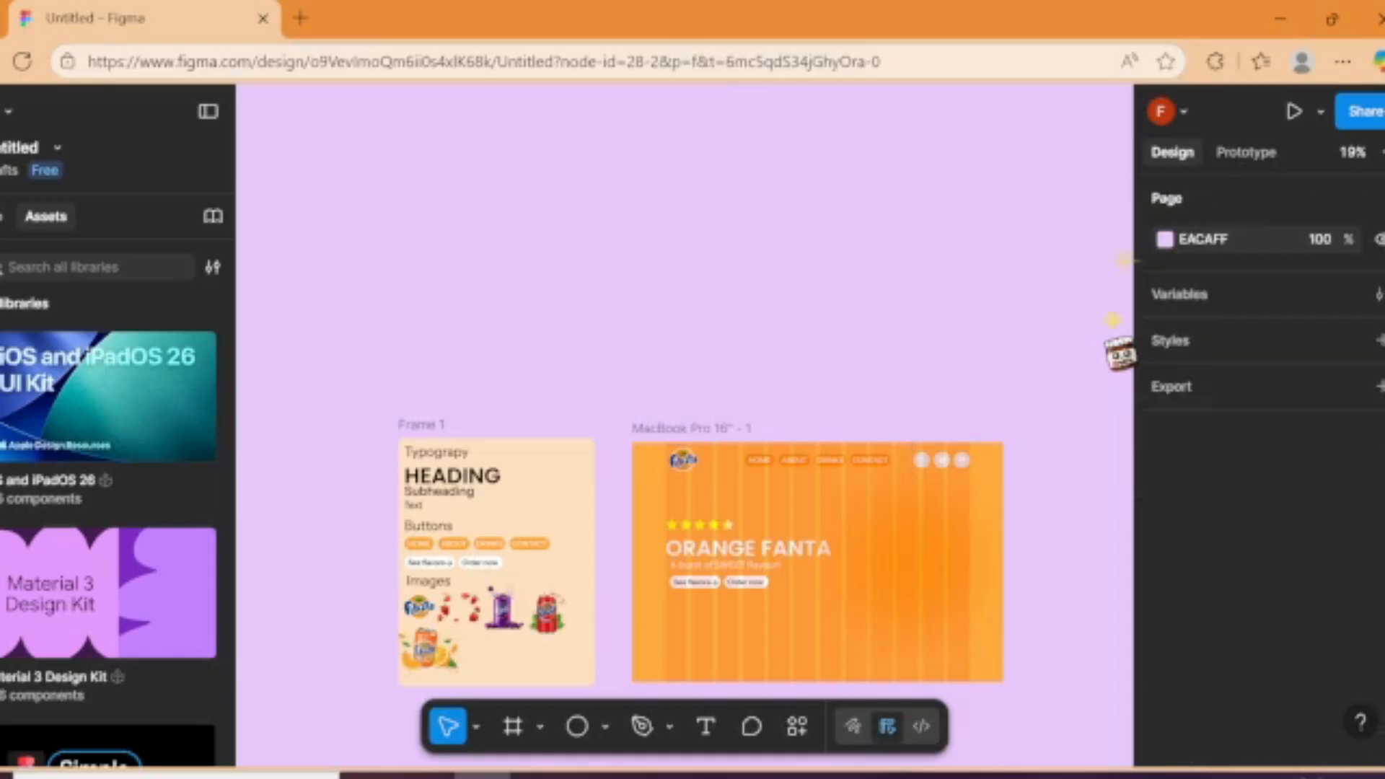
Step: Lighten the blurred ellipse's fill to FFBD62
{"action": "left_click", "coordinate": [942, 569]}
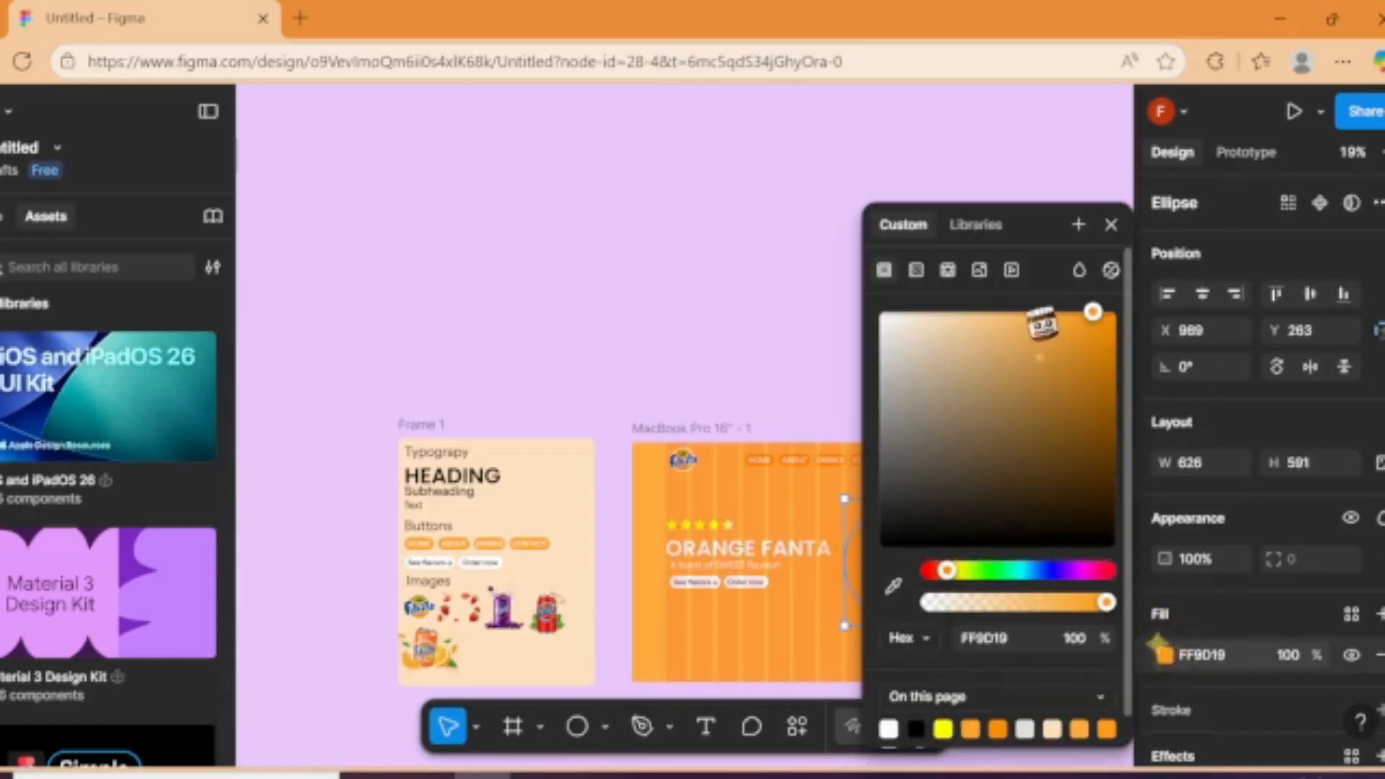
{"action": "left_click", "coordinate": [1023, 312]}
{"action": "left_click", "coordinate": [1111, 224]}
{"action": "left_click", "coordinate": [1073, 419]}
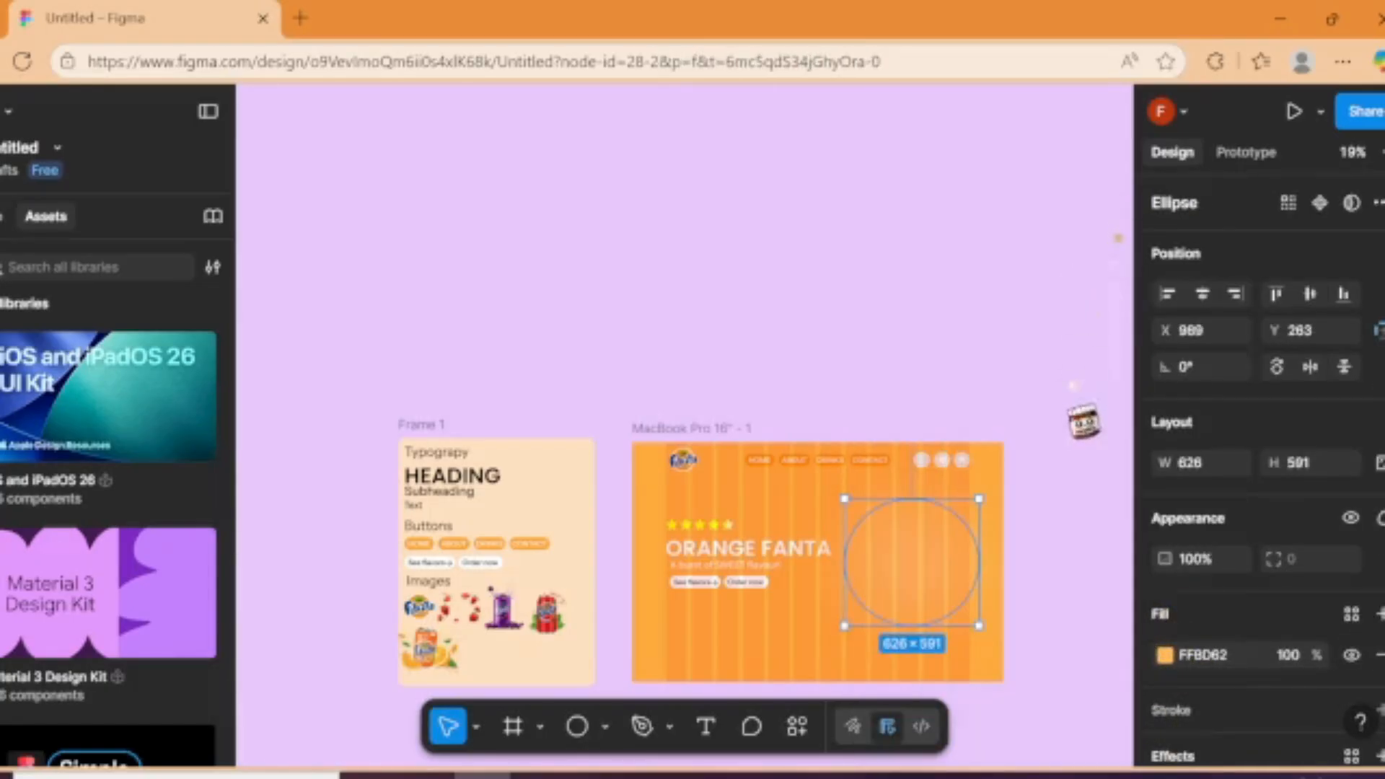
Step: Copy the orange Fanta can image from Frame 1 onto the ellipse, enlarging it to about 1083 × 1083 at X 734, Y 45
{"action": "left_click_drag", "start_coordinate": [368, 655], "coordinate": [786, 689]}
{"action": "left_click", "coordinate": [391, 659]}
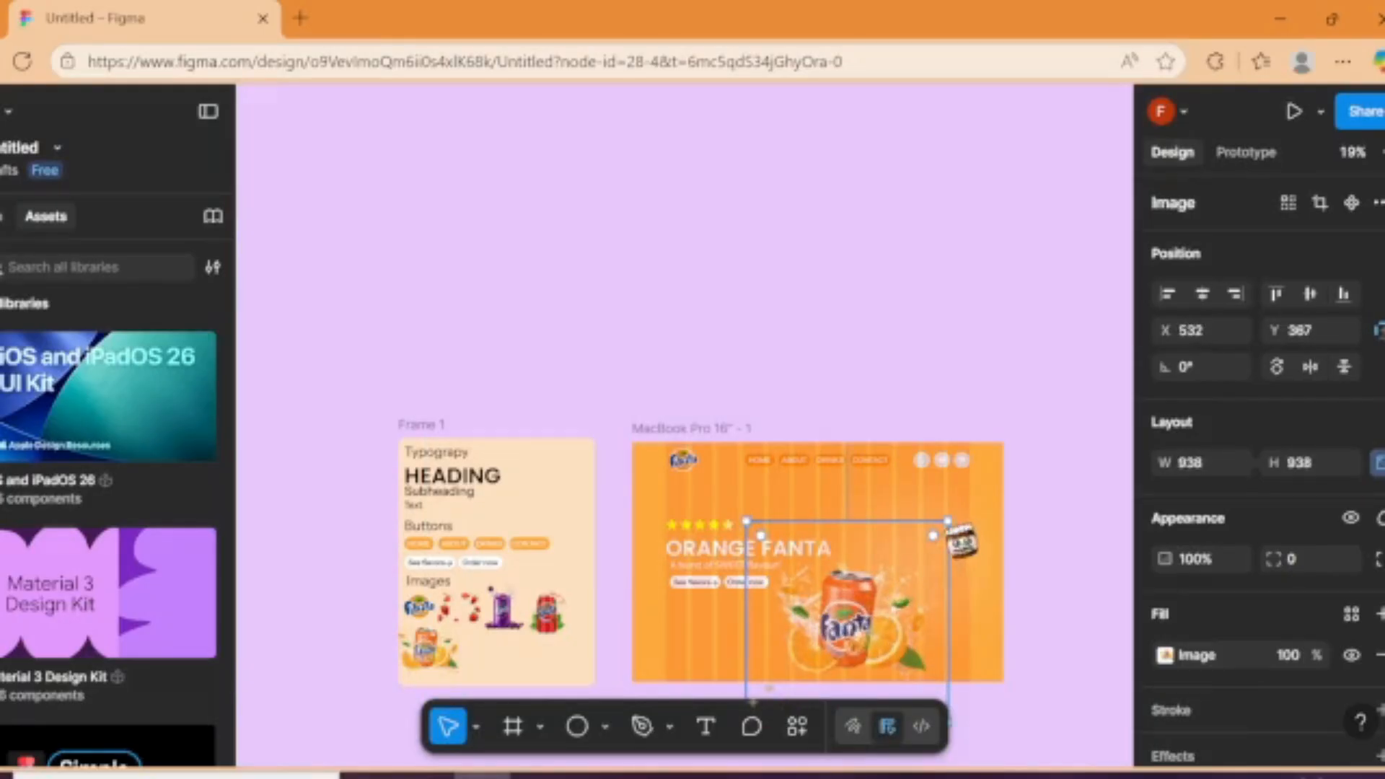
{"action": "left_click_drag", "start_coordinate": [947, 521], "coordinate": [978, 490]}
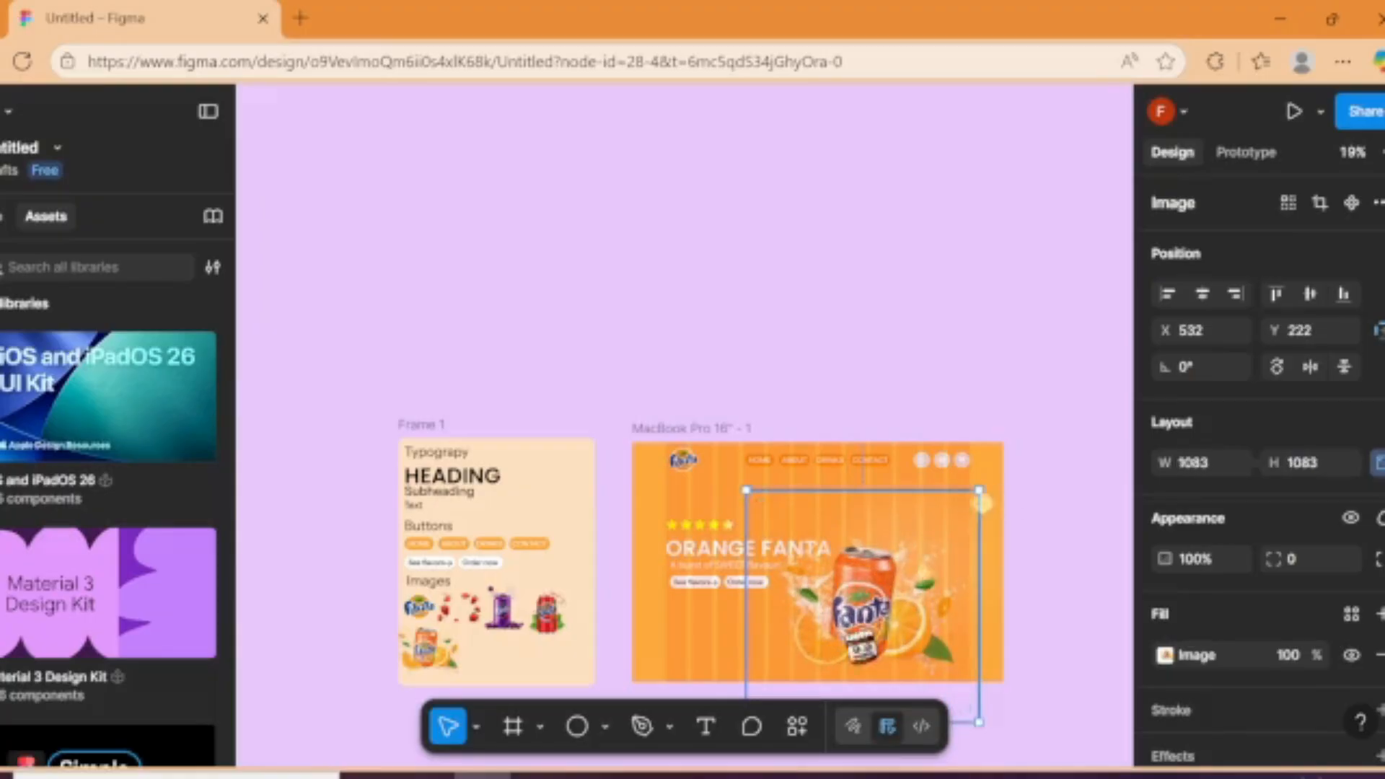
{"action": "left_click_drag", "start_coordinate": [849, 631], "coordinate": [902, 608]}
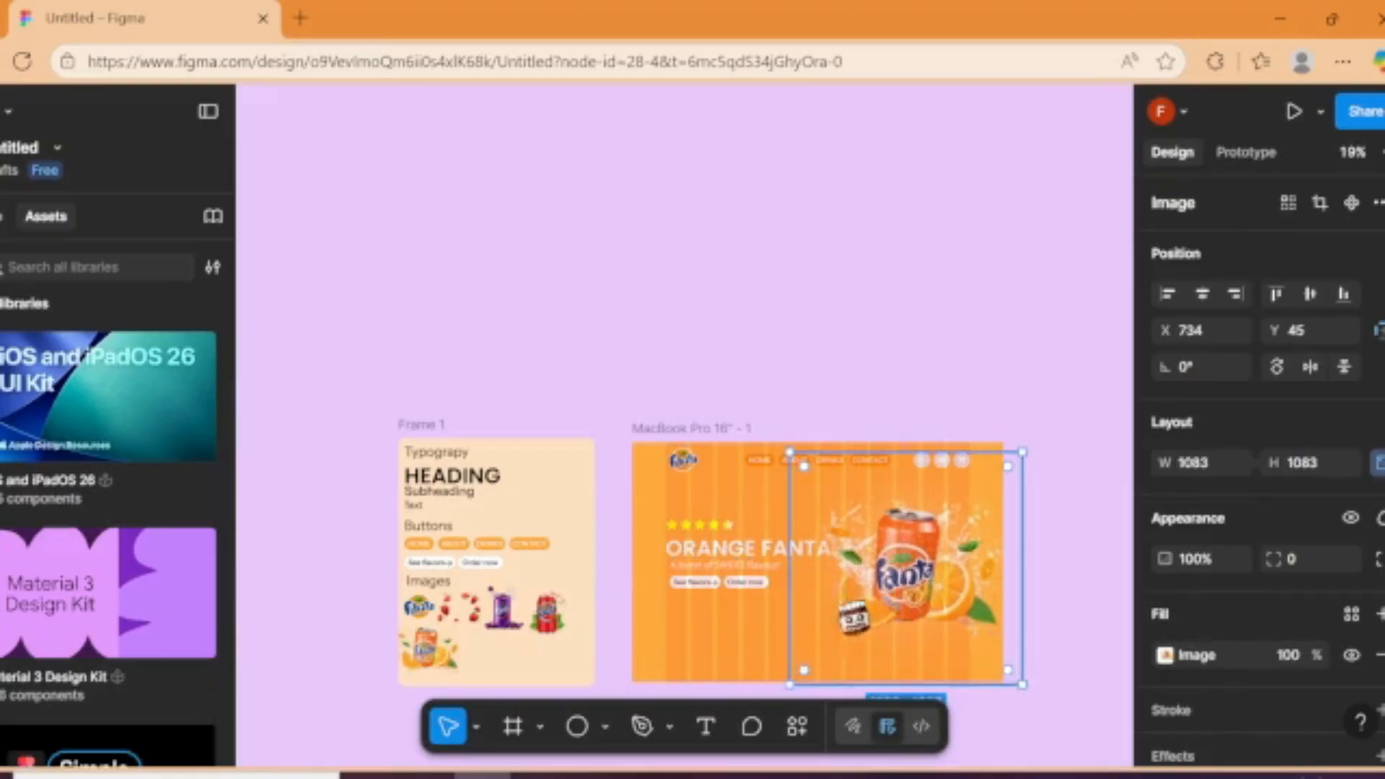
{"action": "left_click", "coordinate": [667, 694]}
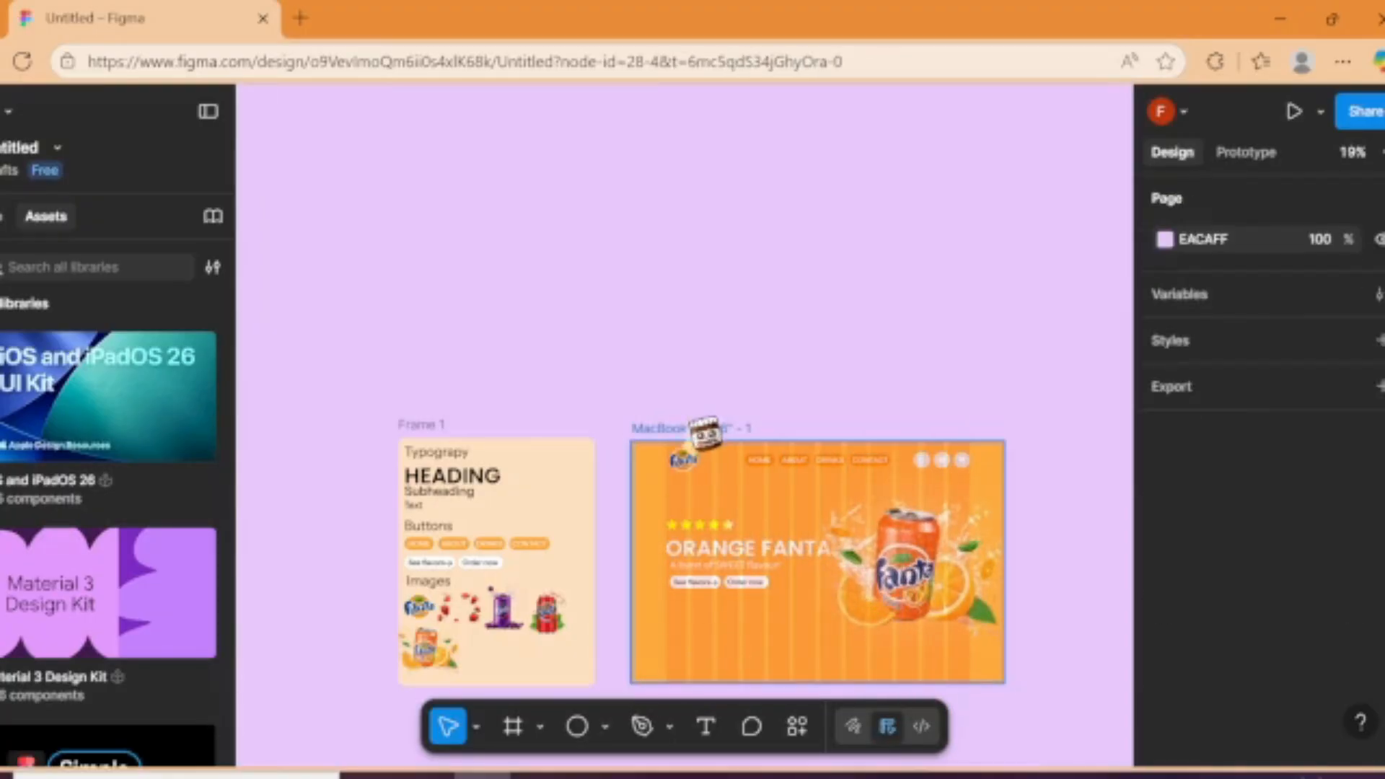
Step: Hide the 12-column layout guide of the MacBook Pro frame
{"action": "left_click", "coordinate": [696, 427]}
{"action": "scroll", "coordinate": [1243, 356], "scroll_direction": "down", "scroll_amount": 6}
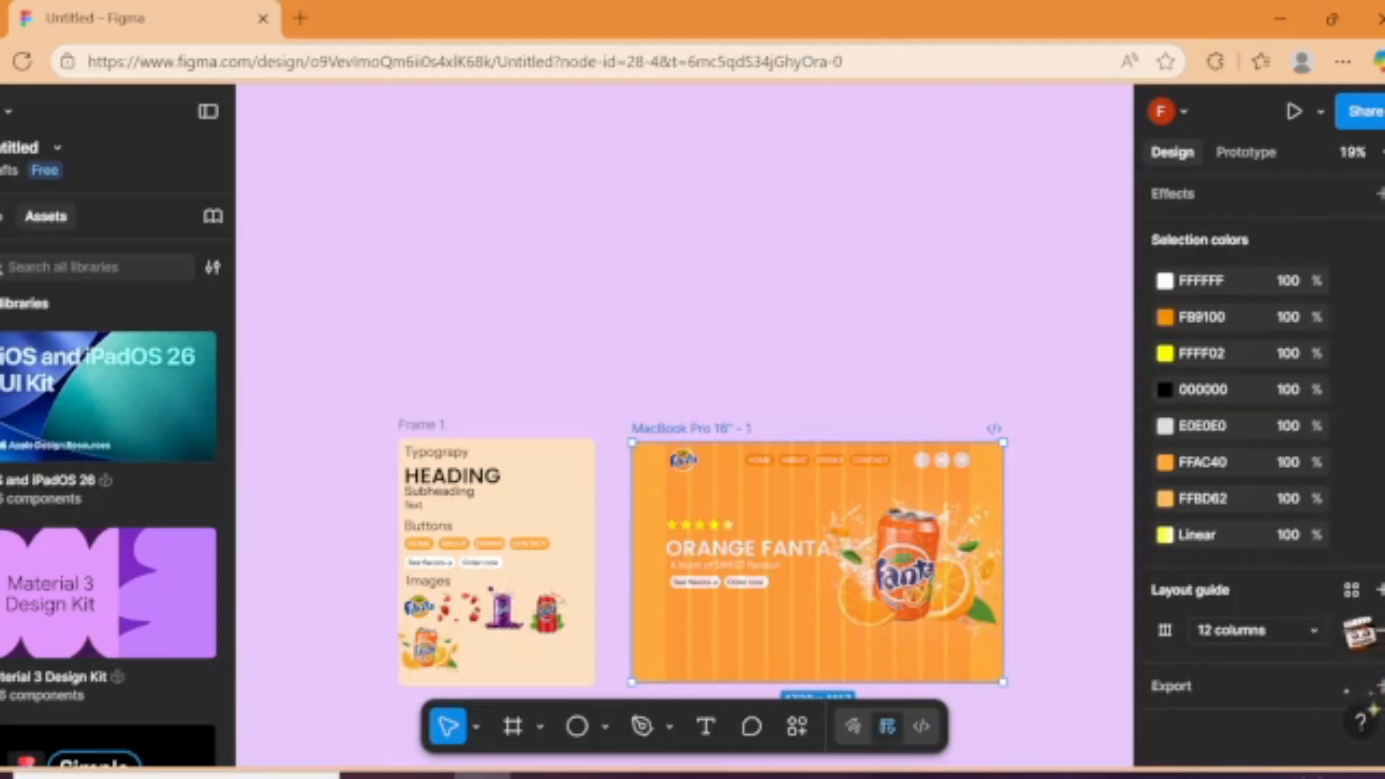
{"action": "left_click", "coordinate": [1356, 630]}
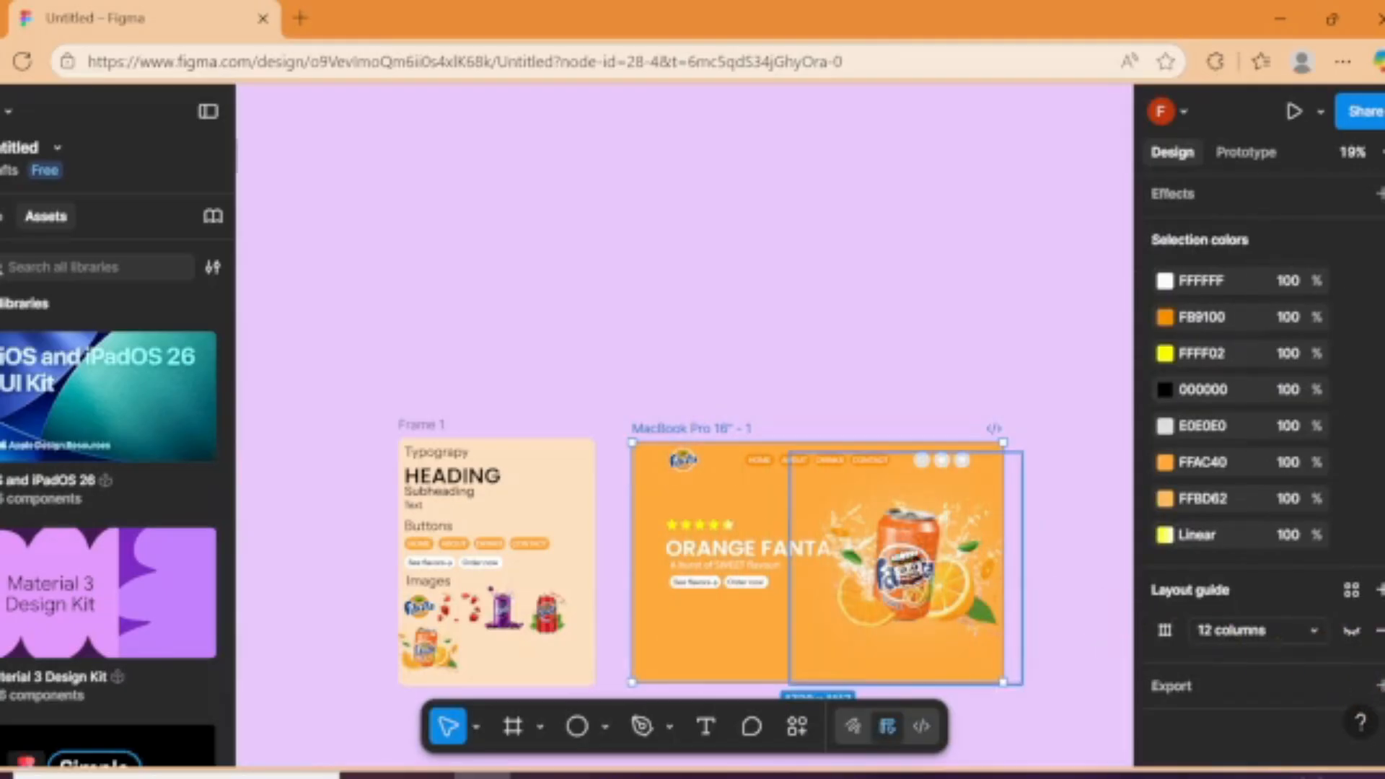
Step: Shrink the Fanta can image to about 980 × 980 and reposition it at about X 812, Y 53, clear of the heading
{"action": "left_click", "coordinate": [756, 561]}
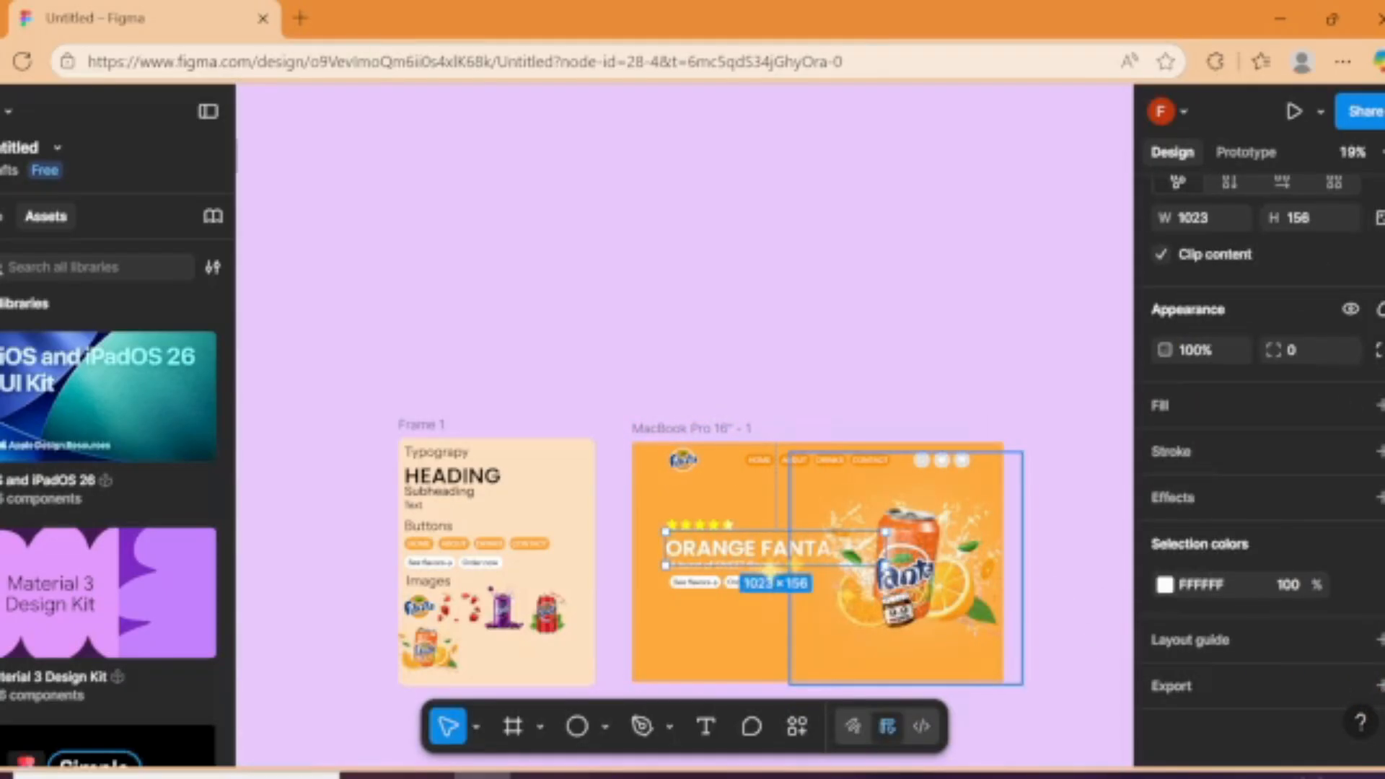
{"action": "left_click", "coordinate": [799, 561]}
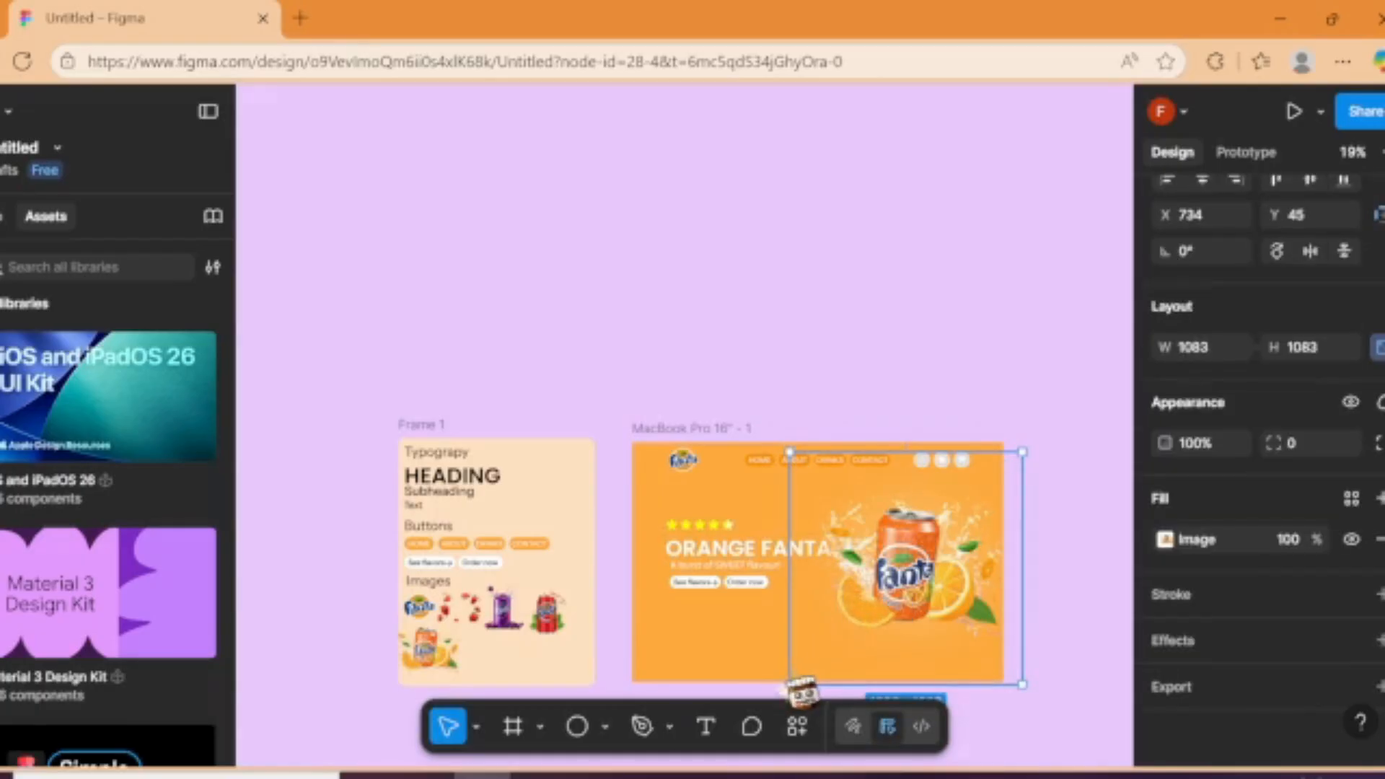
{"action": "left_click_drag", "start_coordinate": [799, 691], "coordinate": [822, 669]}
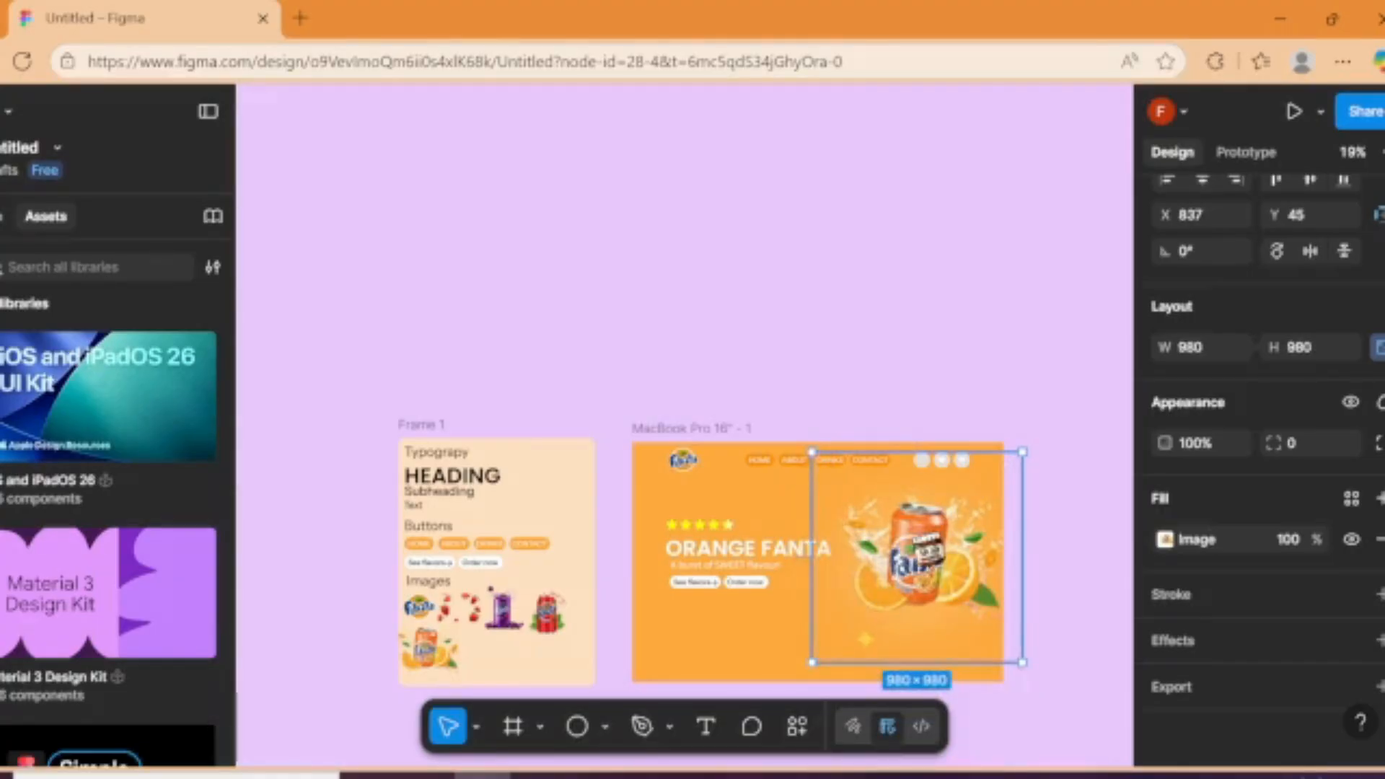
{"action": "left_click_drag", "start_coordinate": [923, 559], "coordinate": [918, 561]}
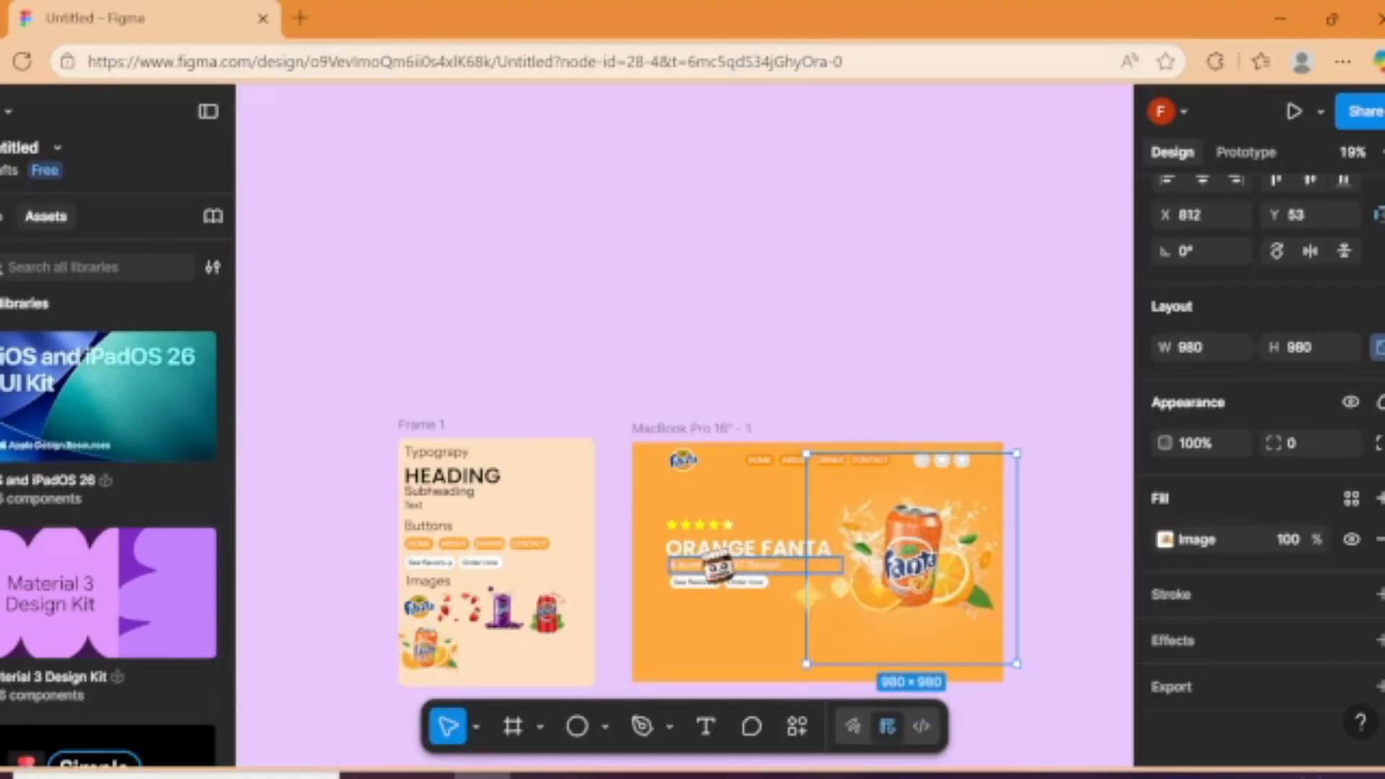
Step: Move the star rating, flavor heading, subheading and both buttons together lower in the MacBook Pro frame
{"action": "left_click", "coordinate": [709, 560]}
{"action": "scroll", "coordinate": [708, 560], "scroll_direction": "up", "scroll_amount": 5}
{"action": "left_click", "coordinate": [761, 539], "text": "shift"}
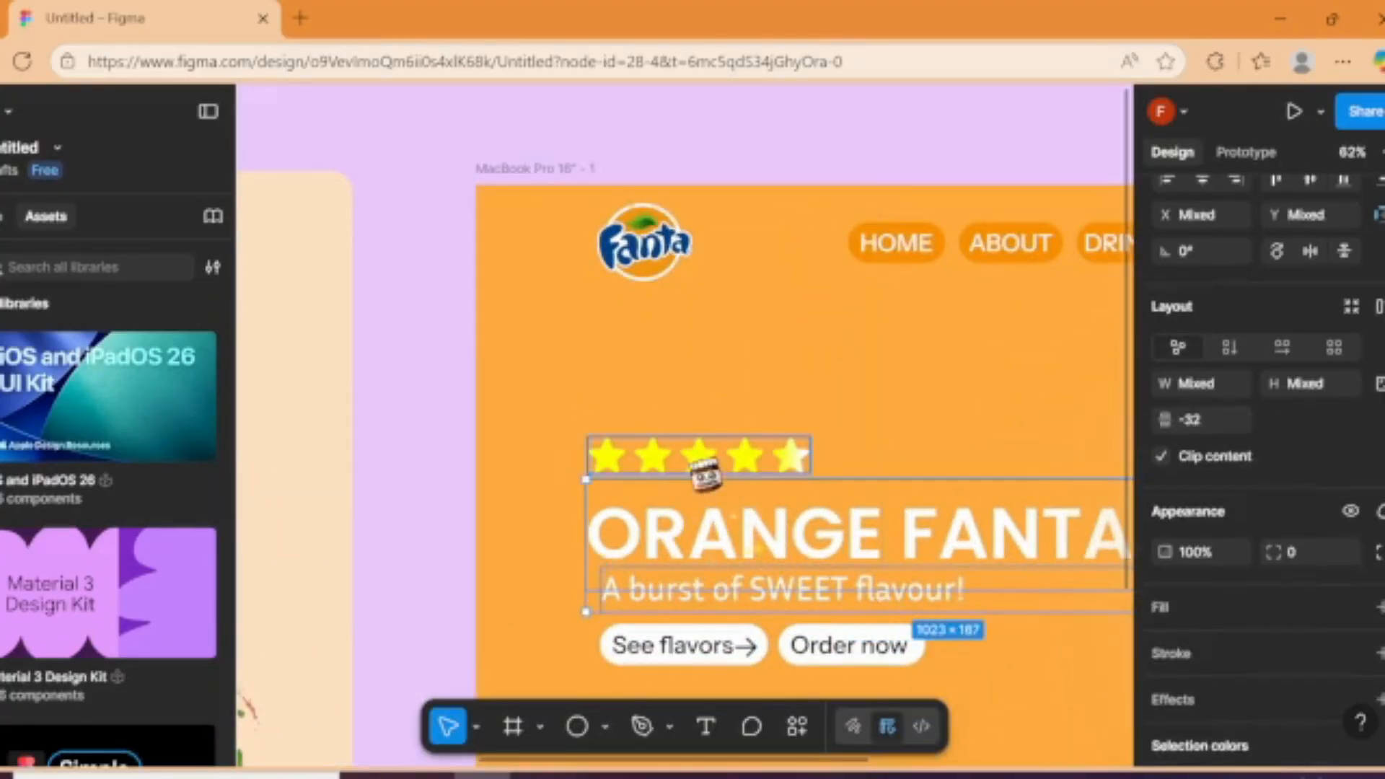
{"action": "left_click", "coordinate": [703, 466], "text": "shift"}
{"action": "left_click", "coordinate": [740, 647], "text": "shift"}
{"action": "left_click", "coordinate": [869, 649], "text": "shift"}
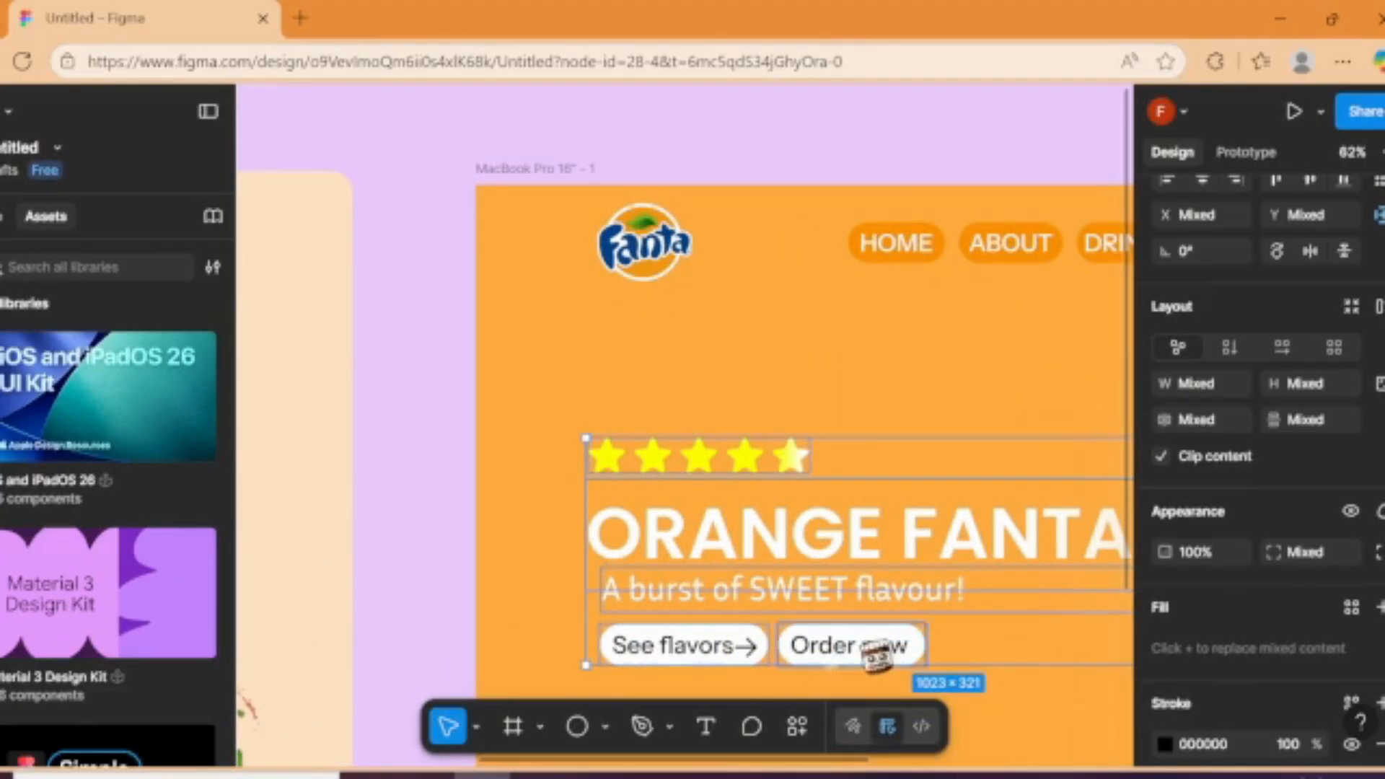
{"action": "left_click_drag", "start_coordinate": [883, 561], "coordinate": [888, 653]}
Step: Show the 12-column layout guide of the MacBook Pro frame again
{"action": "scroll", "coordinate": [889, 506], "scroll_direction": "down", "scroll_amount": 5}
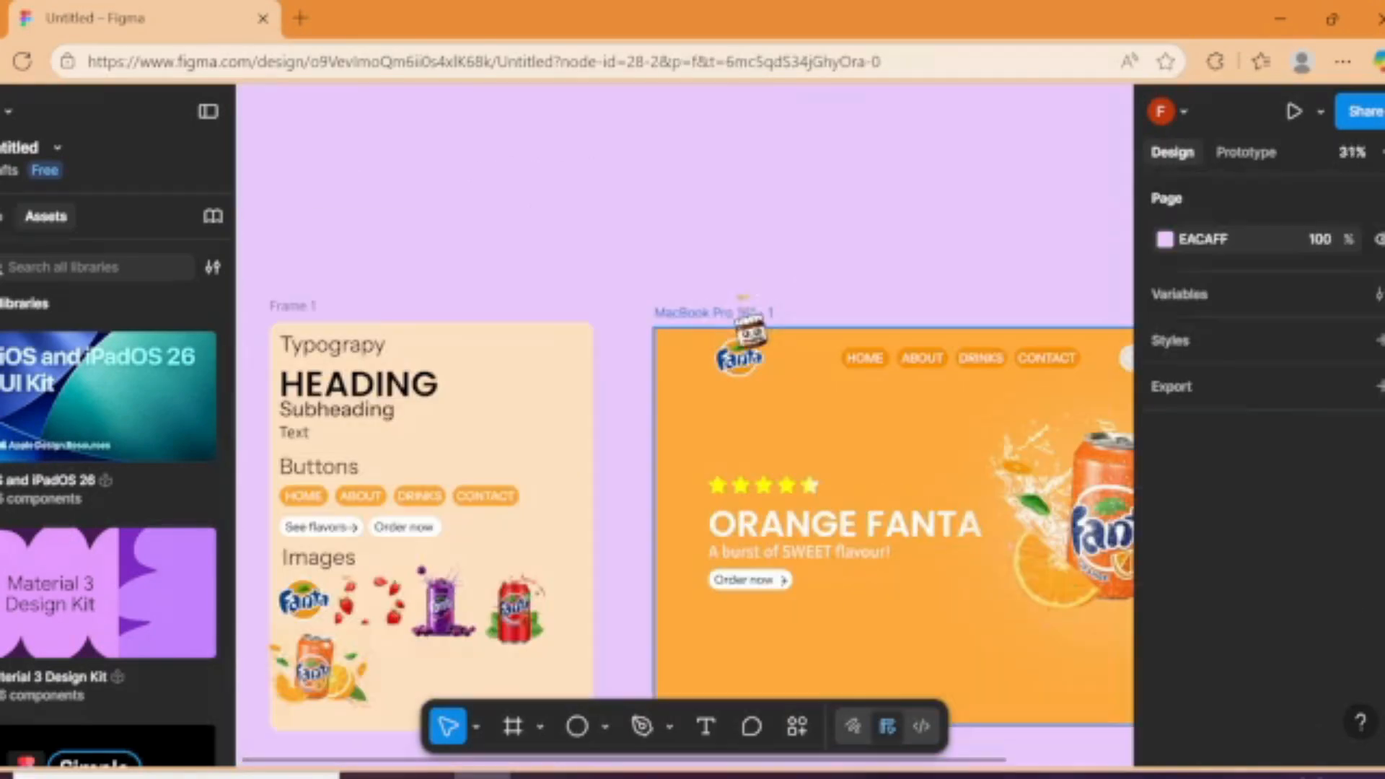
{"action": "left_click", "coordinate": [745, 312]}
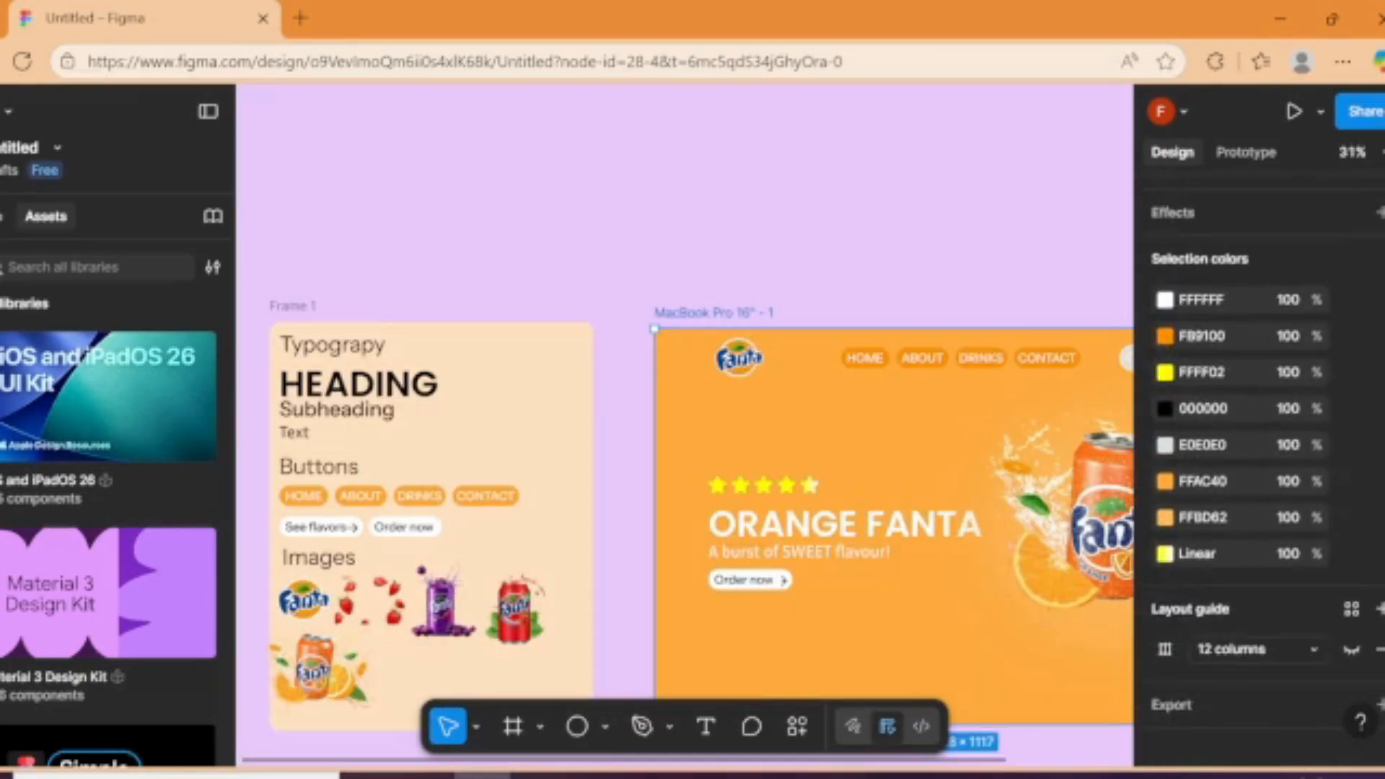
{"action": "left_click", "coordinate": [949, 289]}
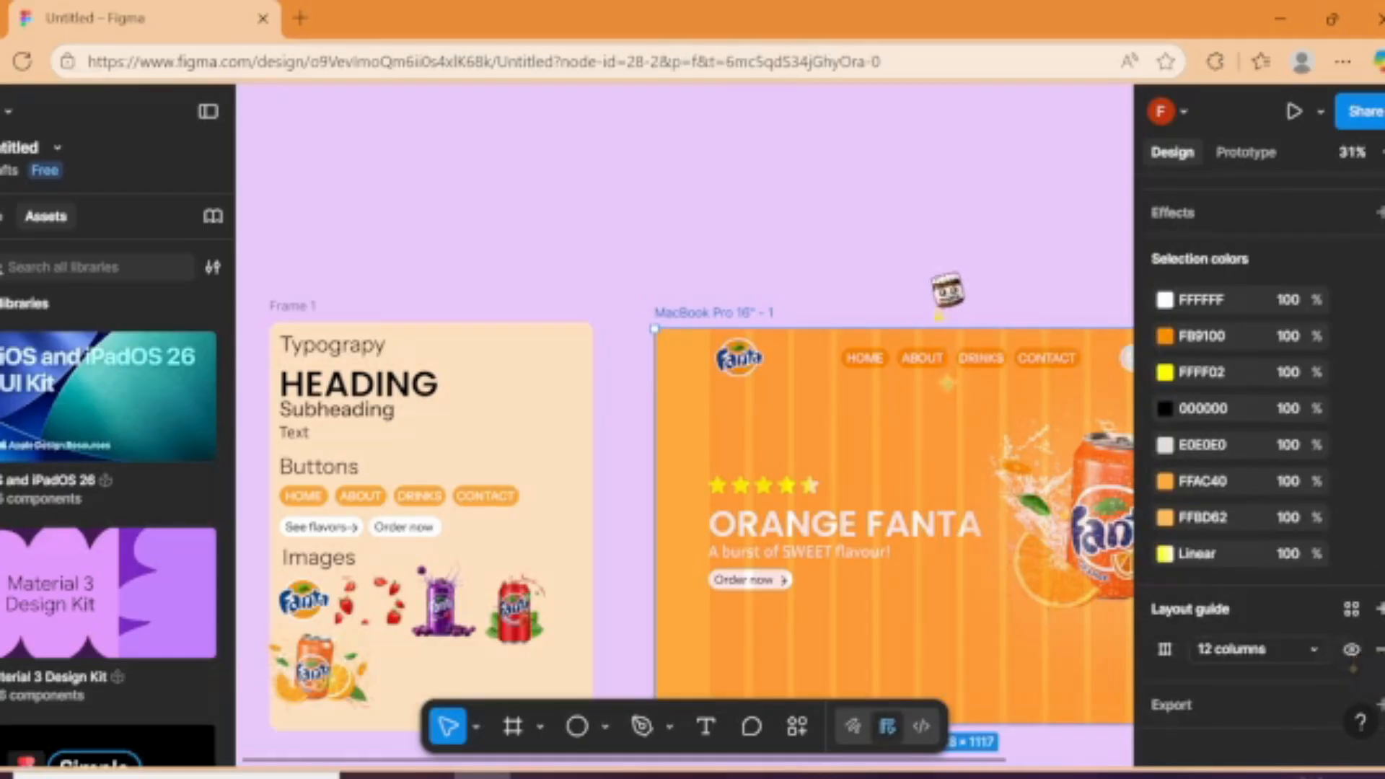
Step: Duplicate the orange MacBook Pro frame and place the copy beside it with a gap, at X 2442, Y -199
{"action": "scroll", "coordinate": [947, 289], "scroll_direction": "down", "scroll_amount": 6}
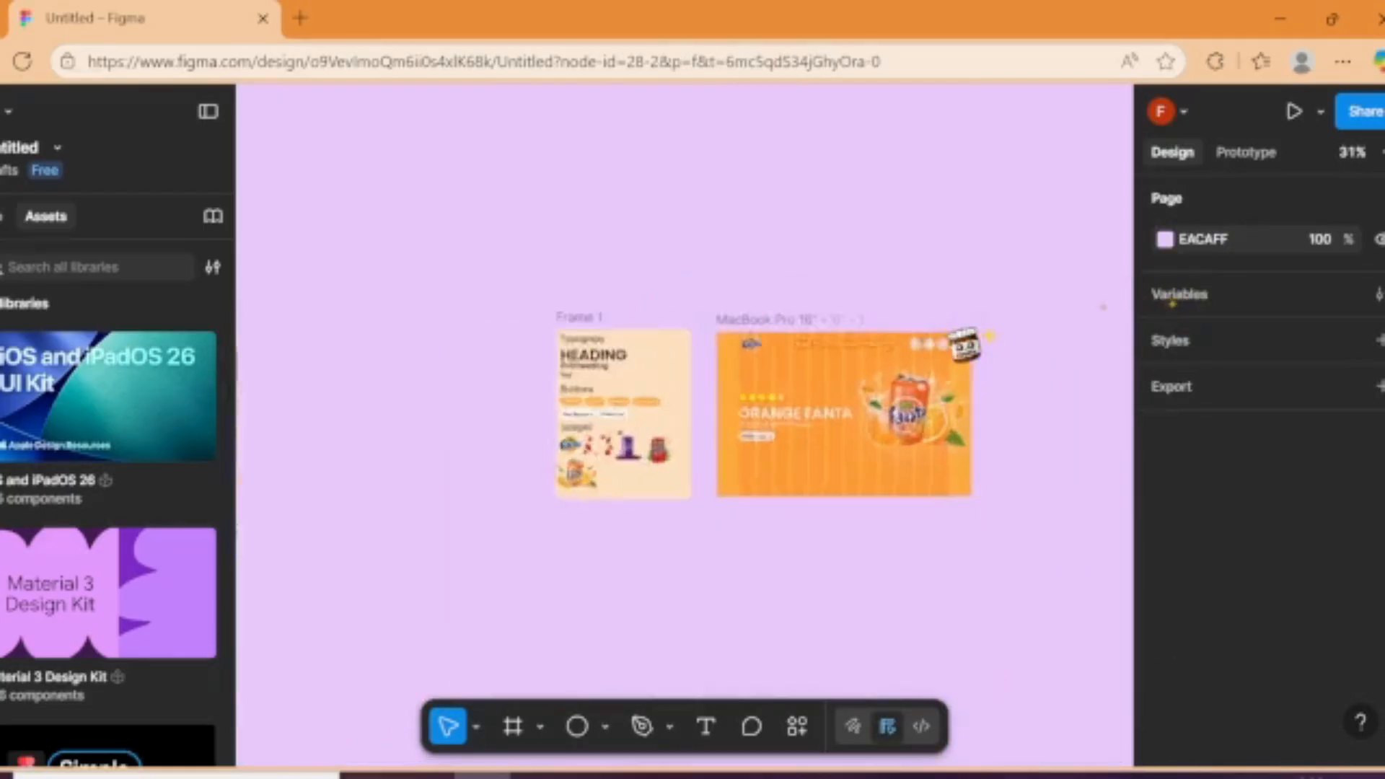
{"action": "left_click_drag", "start_coordinate": [1053, 470], "coordinate": [1126, 498]}
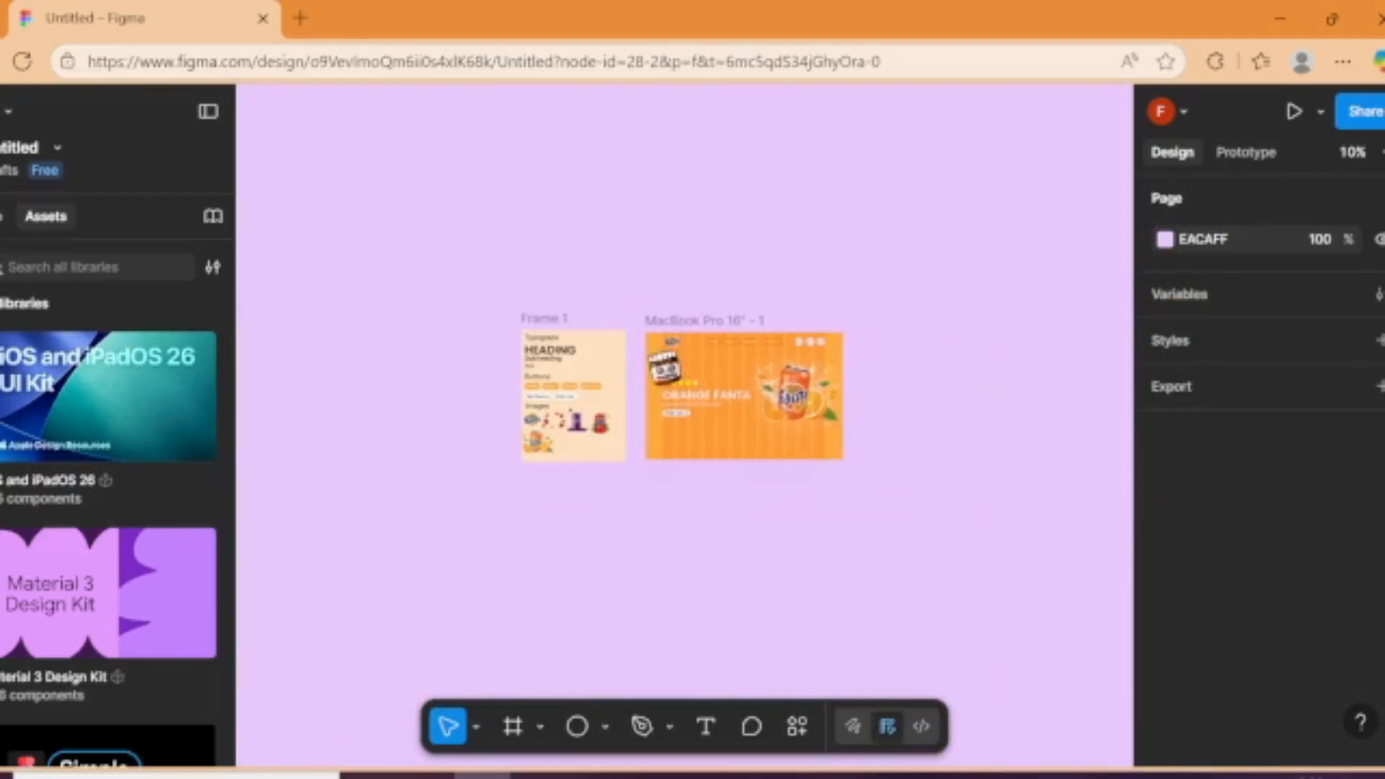
{"action": "left_click", "coordinate": [703, 320]}
{"action": "key", "text": "ctrl+d"}
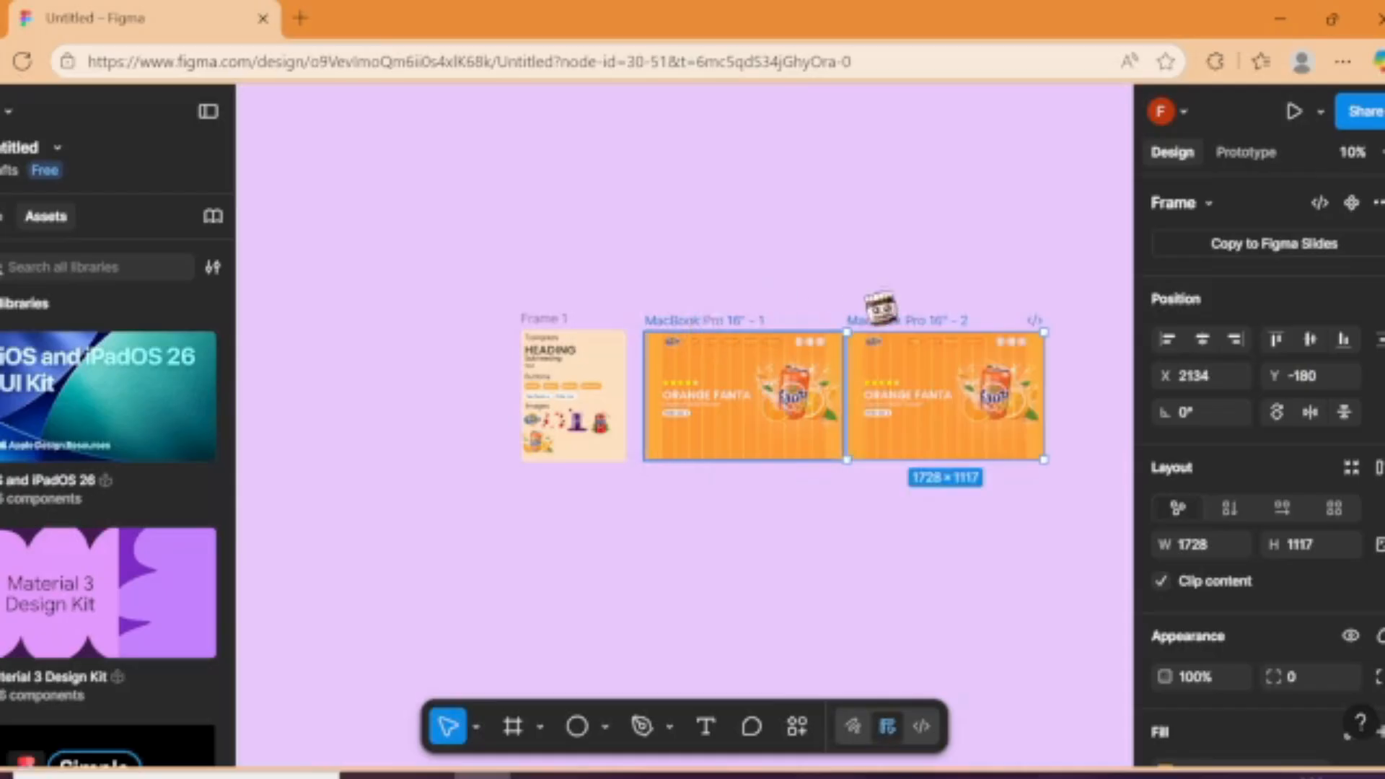
{"action": "left_click_drag", "start_coordinate": [915, 326], "coordinate": [943, 322]}
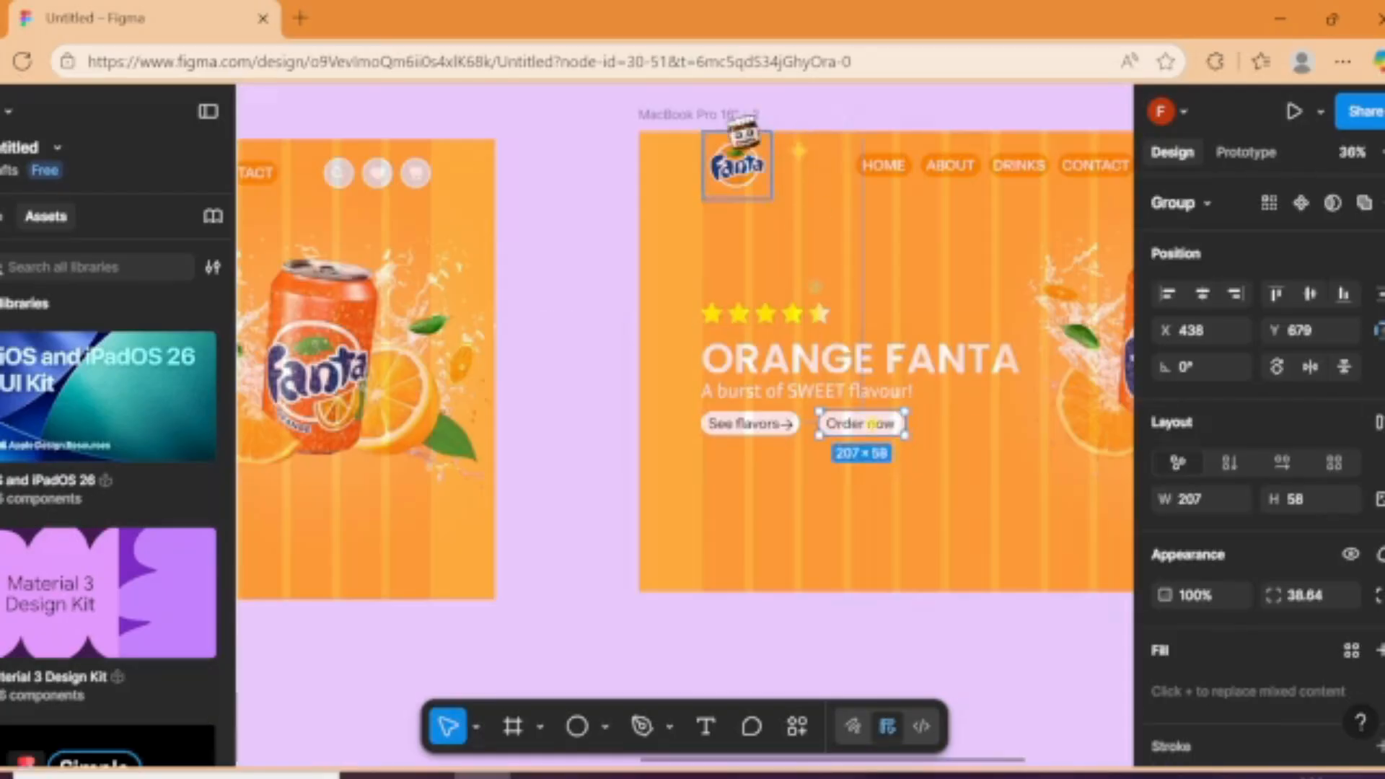
Step: Change the duplicated frame's background fill to purple BC40FF
{"action": "left_click", "coordinate": [741, 117]}
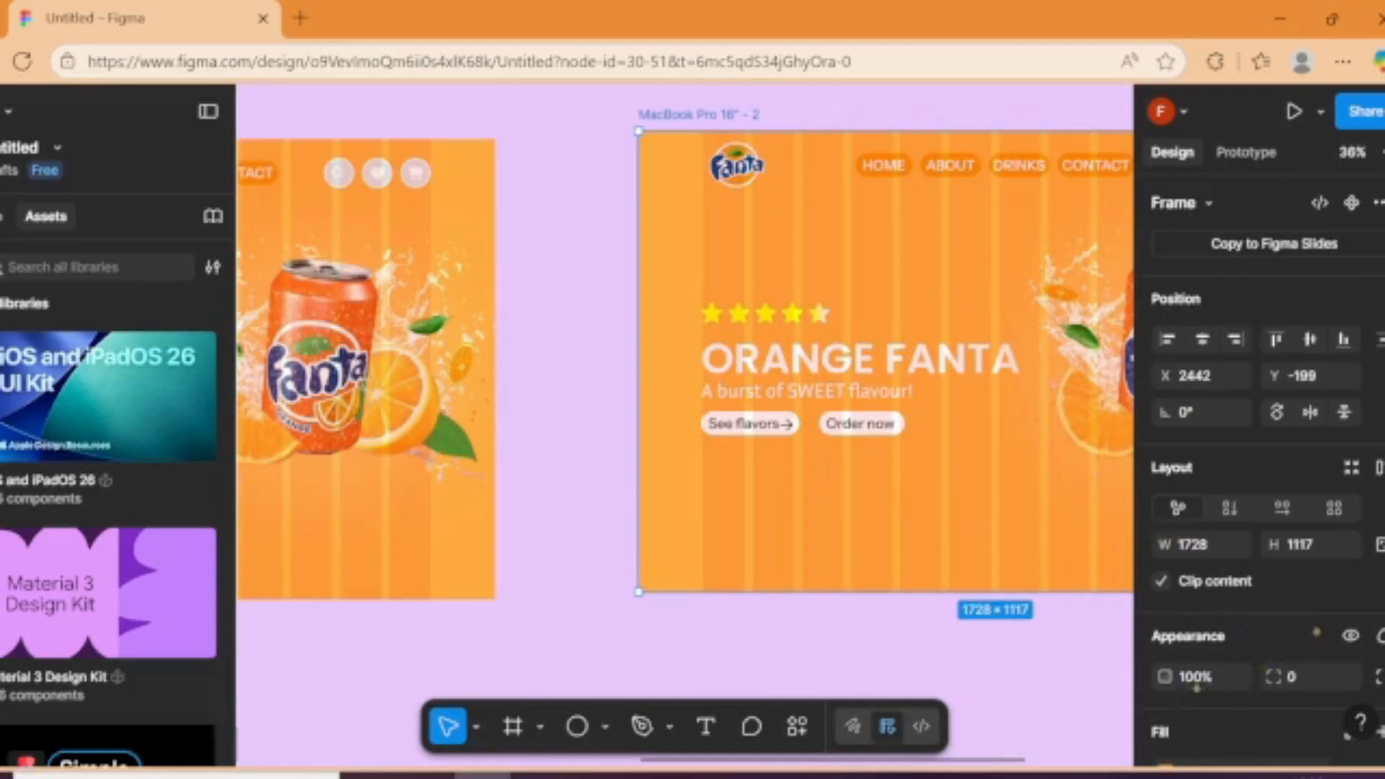
{"action": "scroll", "coordinate": [1317, 632], "scroll_direction": "down", "scroll_amount": 5}
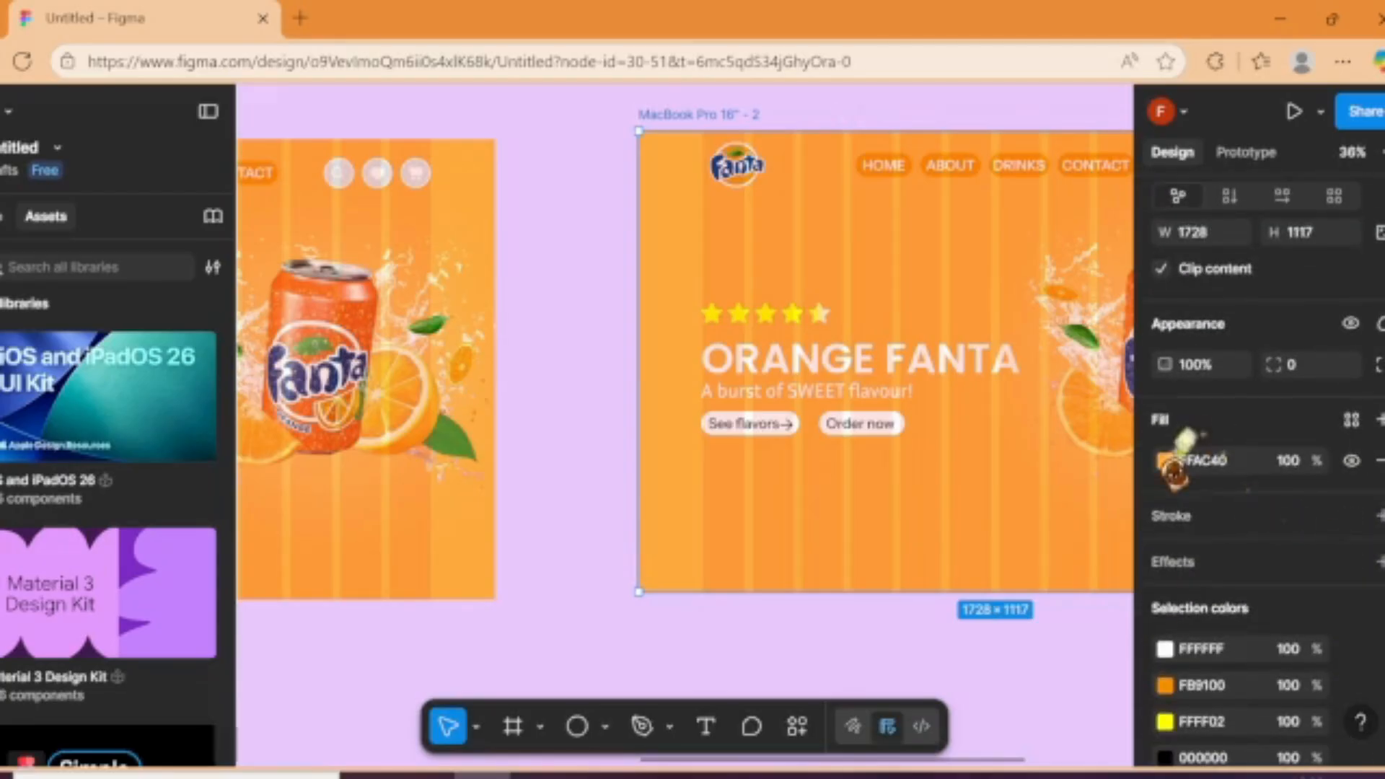
{"action": "left_click", "coordinate": [1167, 461]}
{"action": "left_click_drag", "start_coordinate": [1106, 571], "coordinate": [1068, 570]}
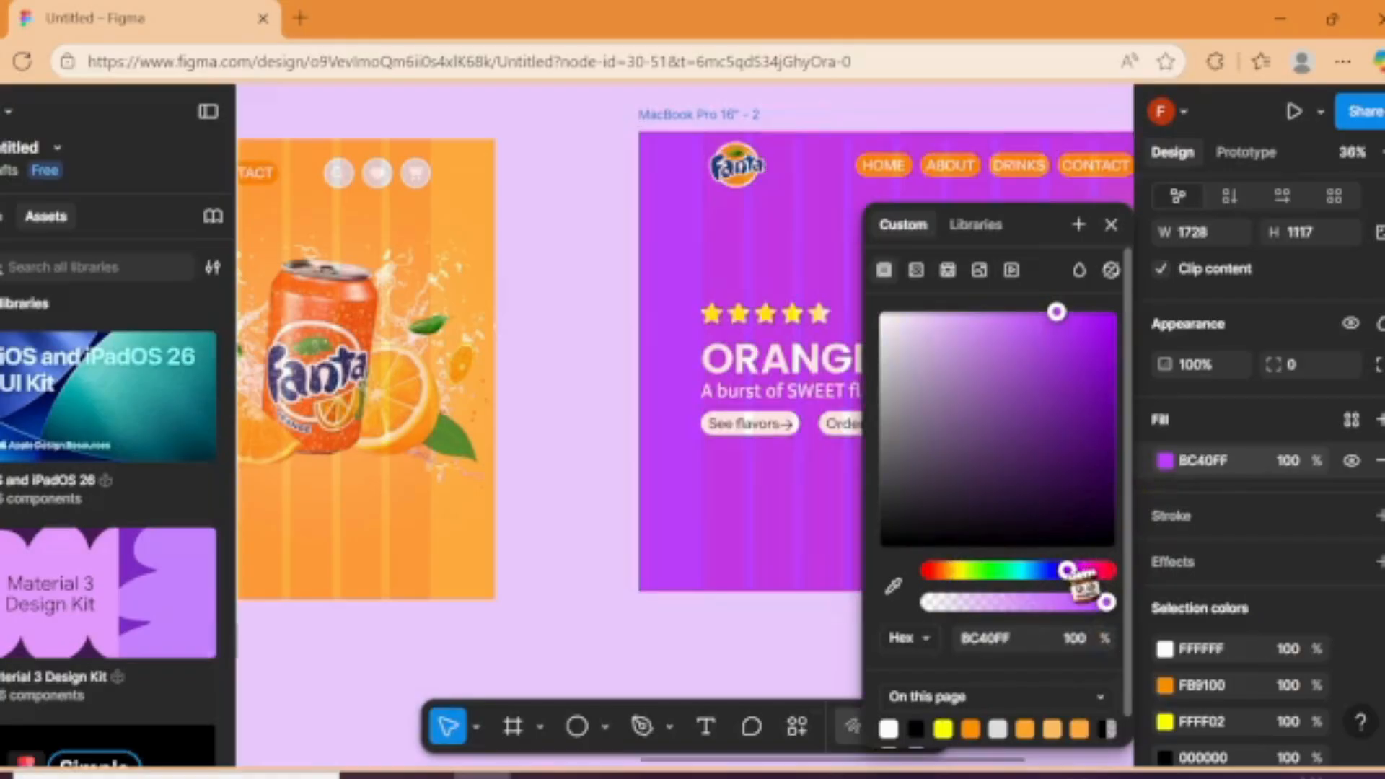
Step: Shift the heading text in the purple frame up inside its clipping frame to Y -153, revealing GRAPE FANTA
{"action": "left_click", "coordinate": [807, 370]}
{"action": "double_click", "coordinate": [908, 375]}
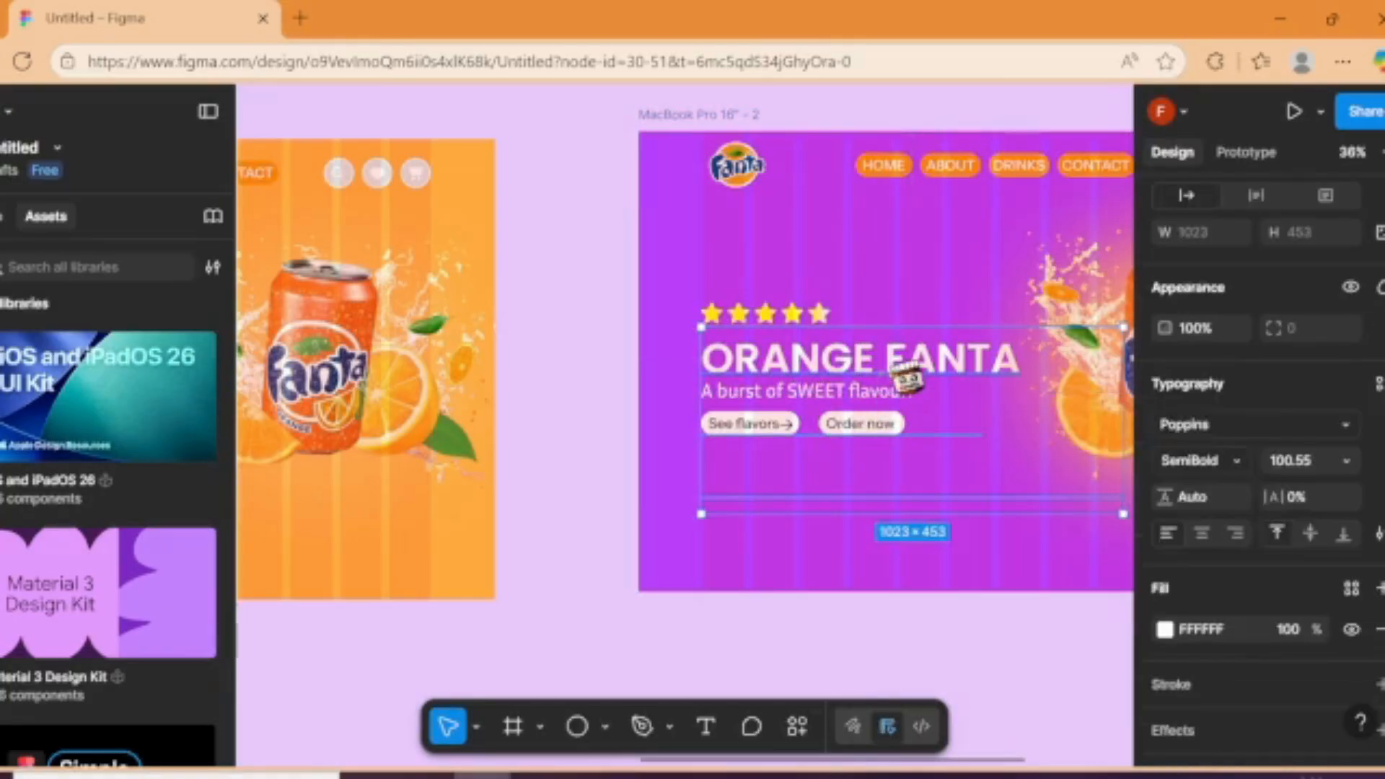
{"action": "left_click", "coordinate": [614, 324]}
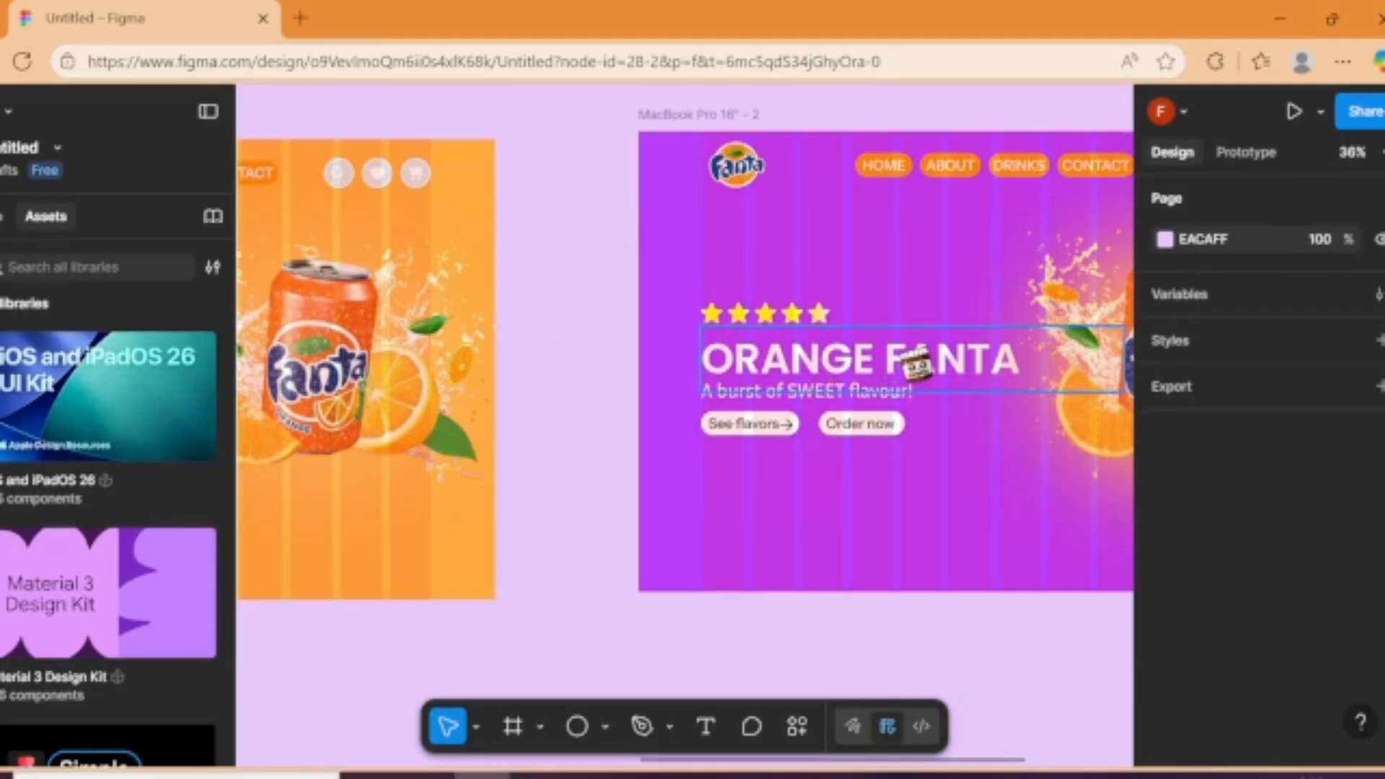
{"action": "left_click", "coordinate": [918, 364]}
{"action": "double_click", "coordinate": [917, 364]}
{"action": "left_click_drag", "start_coordinate": [916, 346], "coordinate": [922, 311]}
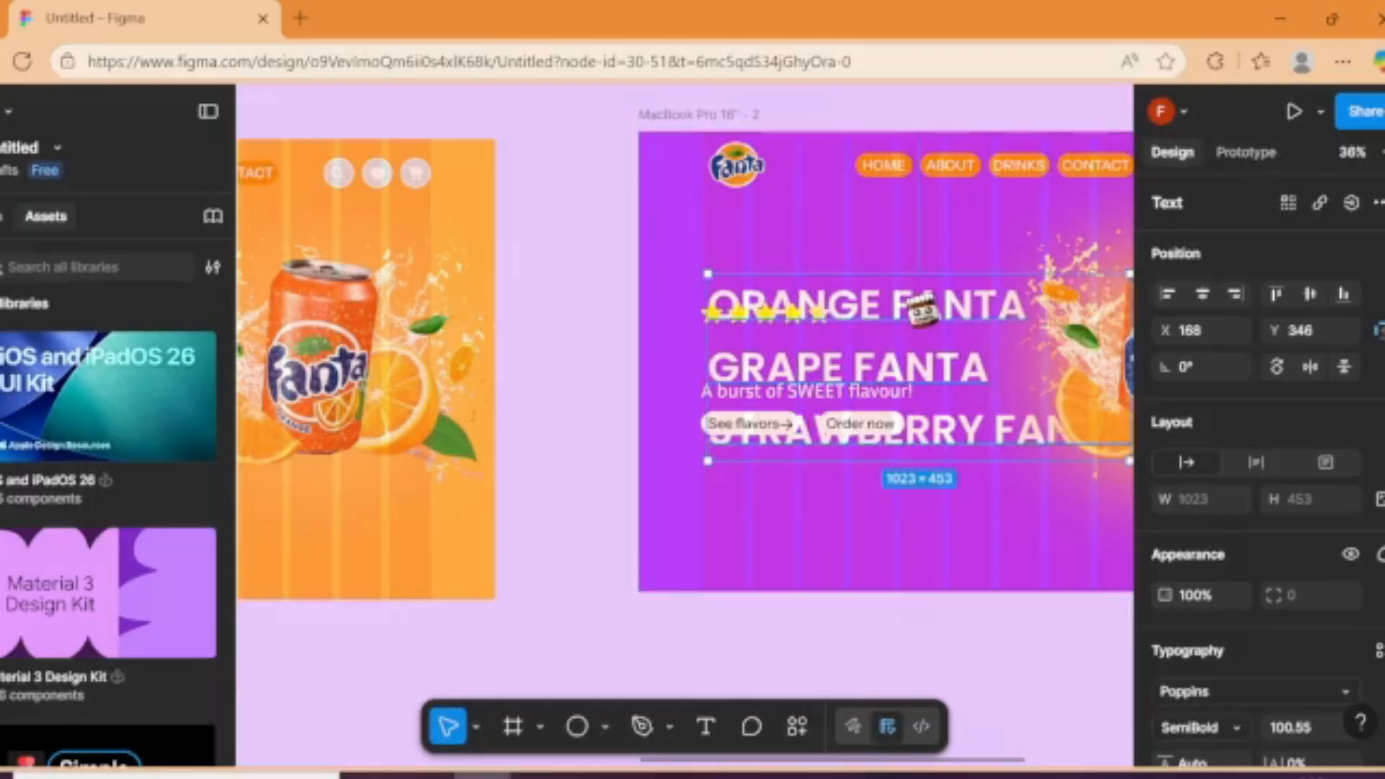
{"action": "key", "text": "ctrl+z"}
{"action": "key", "text": "Up"}
{"action": "key", "text": "Up"}
{"action": "key", "text": "Up"}
{"action": "key", "text": "Up"}
{"action": "key", "text": "Up"}
{"action": "key", "text": "Up"}
{"action": "key", "text": "Up"}
{"action": "key", "text": "Up"}
{"action": "key", "text": "Up"}
{"action": "key", "text": "Up"}
{"action": "key", "text": "Up"}
{"action": "key", "text": "Up"}
{"action": "key", "text": "Up"}
{"action": "key", "text": "Up"}
{"action": "key", "text": "Up"}
{"action": "key", "text": "Up"}
{"action": "key", "text": "Up"}
{"action": "key", "text": "Up"}
{"action": "key", "text": "Up"}
{"action": "key", "text": "Up"}
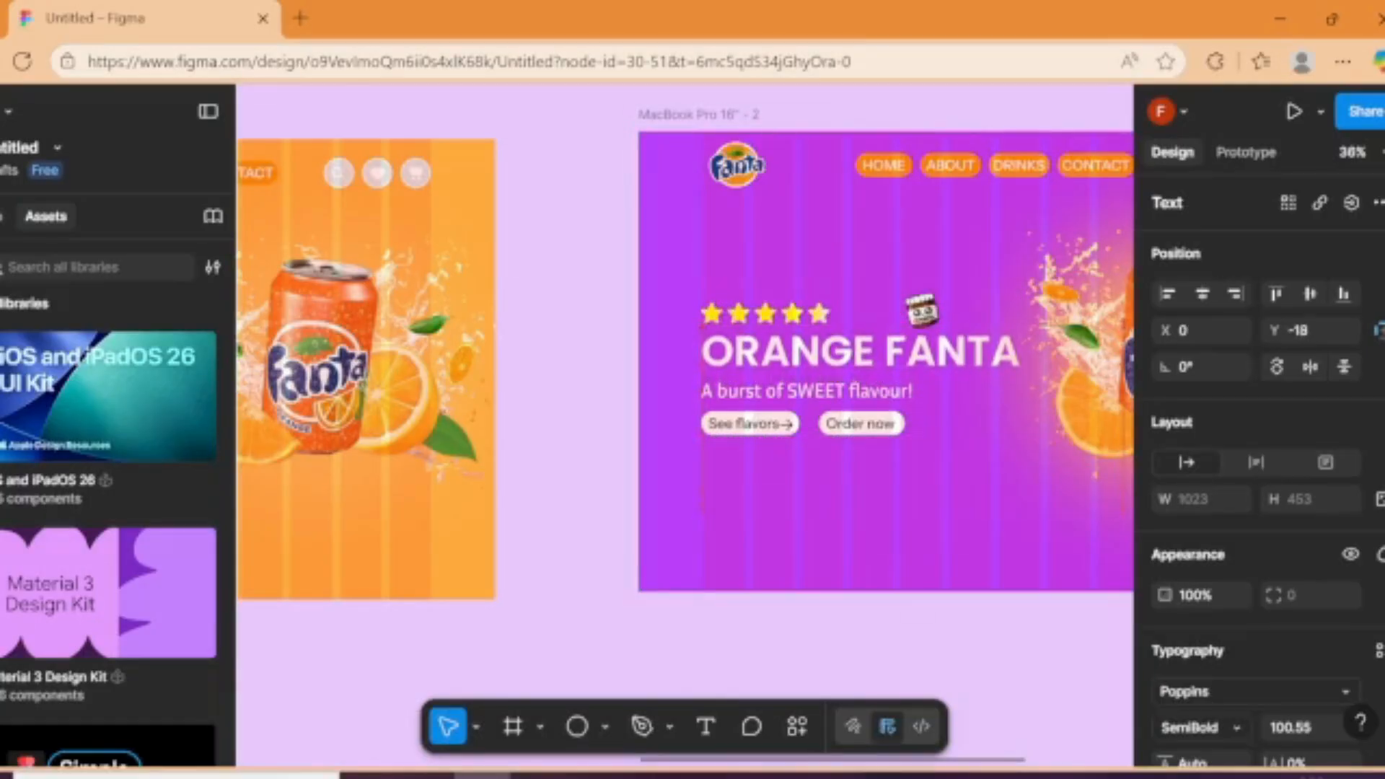
{"action": "key", "text": "Up"}
{"action": "key", "text": "Up"}
{"action": "key", "text": "Up"}
{"action": "key", "text": "Up"}
{"action": "key", "text": "Up"}
{"action": "key", "text": "Up"}
{"action": "key", "text": "Up"}
{"action": "key", "text": "Up"}
{"action": "key", "text": "Up"}
{"action": "key", "text": "Up"}
{"action": "key", "text": "Up"}
{"action": "key", "text": "Up"}
{"action": "key", "text": "Up"}
{"action": "key", "text": "Up"}
{"action": "key", "text": "Up"}
{"action": "key", "text": "Up"}
{"action": "key", "text": "Up"}
{"action": "key", "text": "Up"}
{"action": "key", "text": "Up"}
{"action": "key", "text": "Up"}
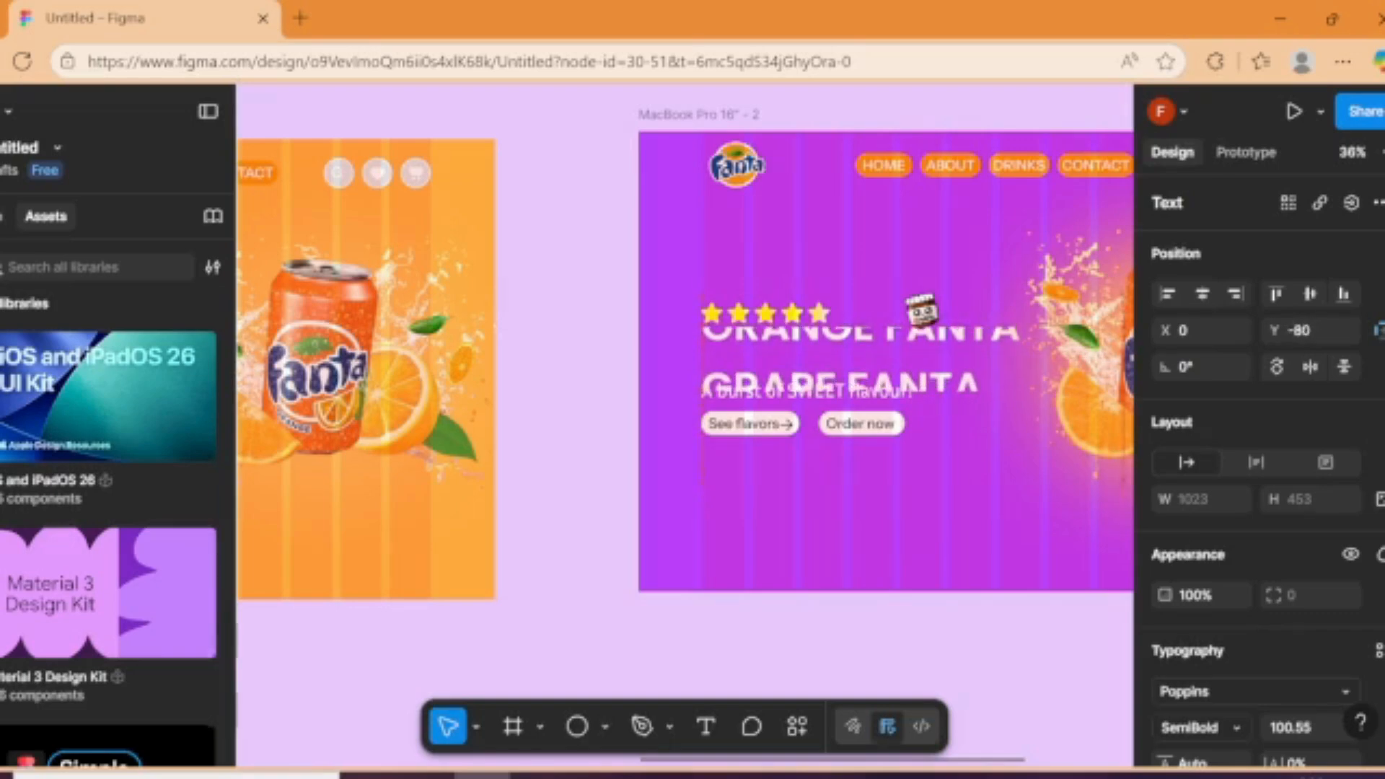
{"action": "key", "text": "Up"}
{"action": "key", "text": "Up"}
{"action": "key", "text": "Up"}
{"action": "key", "text": "Up"}
{"action": "key", "text": "Up"}
{"action": "key", "text": "Up"}
{"action": "key", "text": "Up"}
{"action": "key", "text": "Up"}
{"action": "key", "text": "Up"}
{"action": "key", "text": "Up"}
{"action": "key", "text": "Up"}
{"action": "key", "text": "Up"}
{"action": "key", "text": "Up"}
{"action": "key", "text": "Up"}
{"action": "key", "text": "Up"}
{"action": "key", "text": "Up"}
{"action": "key", "text": "Up"}
{"action": "key", "text": "Up"}
{"action": "key", "text": "Up"}
{"action": "key", "text": "Up"}
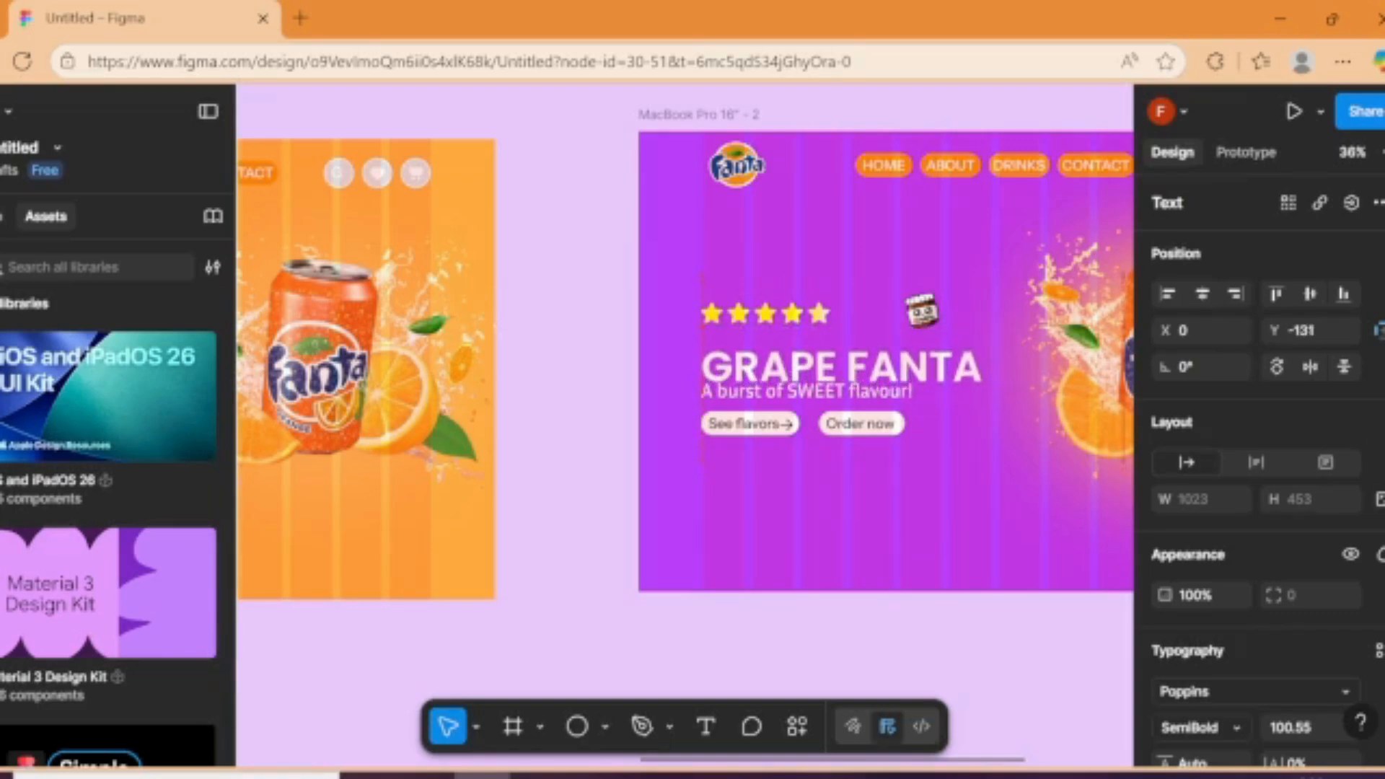
{"action": "key", "text": "Up"}
{"action": "key", "text": "Up"}
{"action": "key", "text": "Up"}
{"action": "key", "text": "Up"}
{"action": "key", "text": "Up"}
{"action": "key", "text": "Up"}
{"action": "key", "text": "Up"}
{"action": "key", "text": "Up"}
{"action": "key", "text": "Up"}
{"action": "key", "text": "Up"}
{"action": "key", "text": "Up"}
{"action": "key", "text": "Up"}
{"action": "key", "text": "Up"}
{"action": "key", "text": "Up"}
{"action": "key", "text": "Up"}
{"action": "key", "text": "Up"}
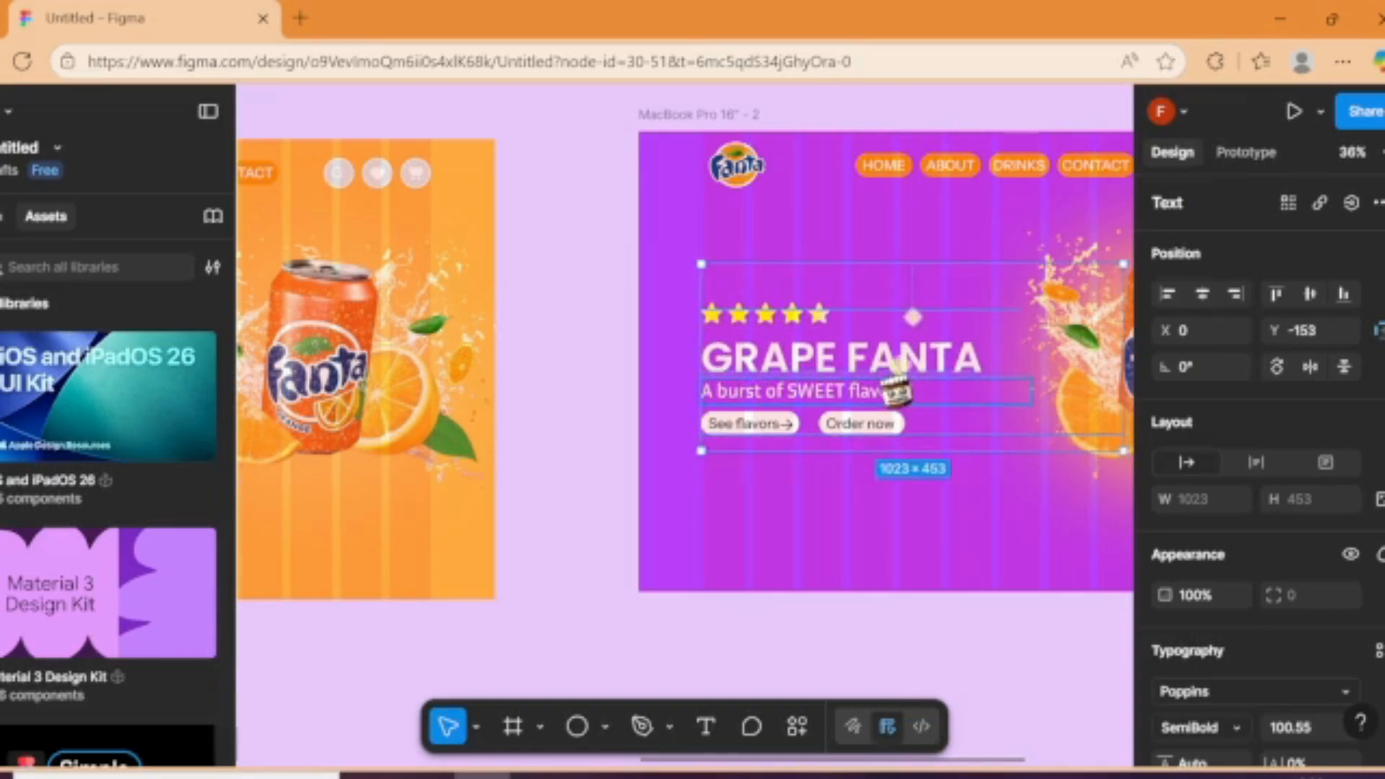
Step: Shift the subheading text up inside its clipping frame to reveal "A surprising twist of sourness!"
{"action": "left_click", "coordinate": [896, 391]}
{"action": "left_click", "coordinate": [897, 392]}
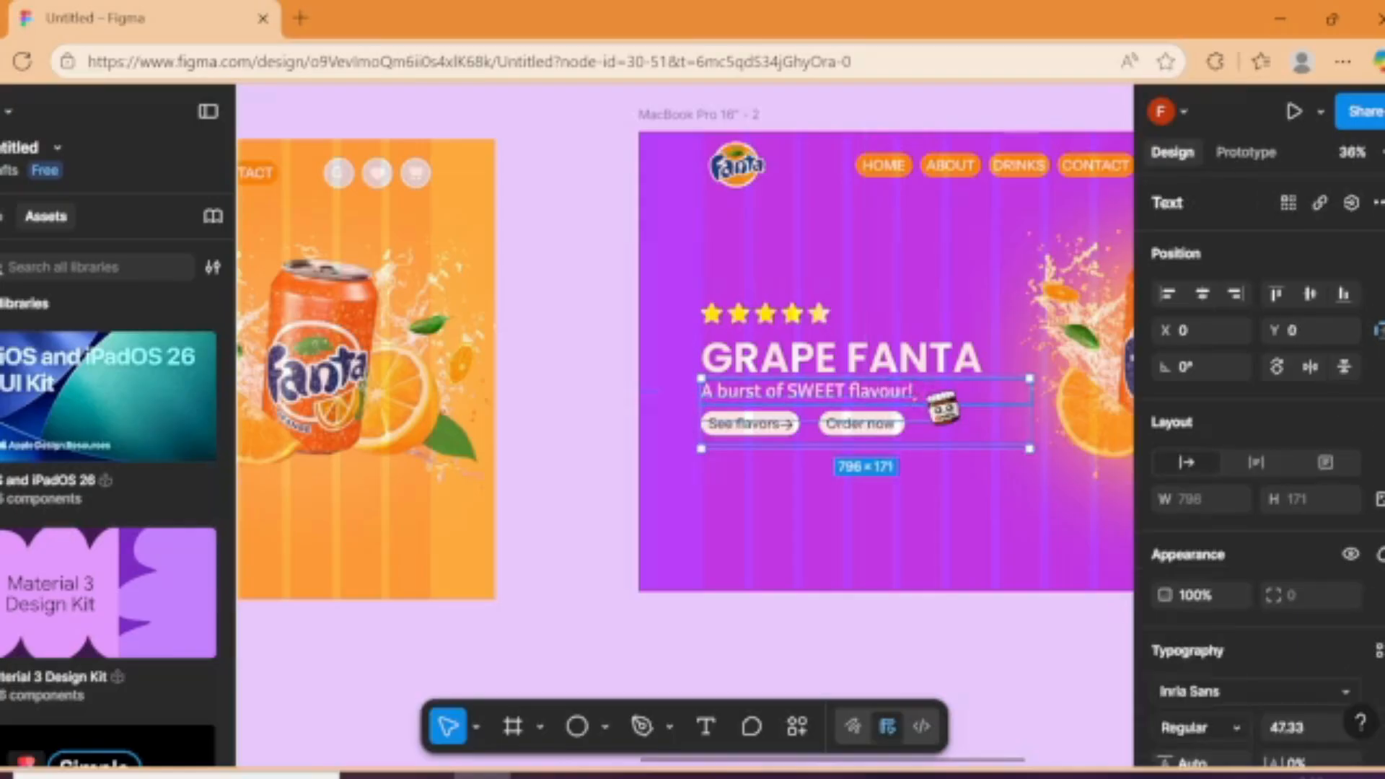
{"action": "key", "text": "Up"}
{"action": "key", "text": "Up"}
{"action": "key", "text": "Up"}
{"action": "key", "text": "Up"}
{"action": "key", "text": "Up"}
{"action": "key", "text": "Up"}
{"action": "key", "text": "Up"}
{"action": "key", "text": "Up"}
{"action": "key", "text": "Up"}
{"action": "key", "text": "Up"}
{"action": "key", "text": "Up"}
{"action": "key", "text": "Up"}
{"action": "key", "text": "Up"}
{"action": "key", "text": "Up"}
{"action": "key", "text": "Up"}
{"action": "key", "text": "Up"}
{"action": "key", "text": "Up"}
{"action": "key", "text": "Up"}
{"action": "key", "text": "Up"}
{"action": "key", "text": "Up"}
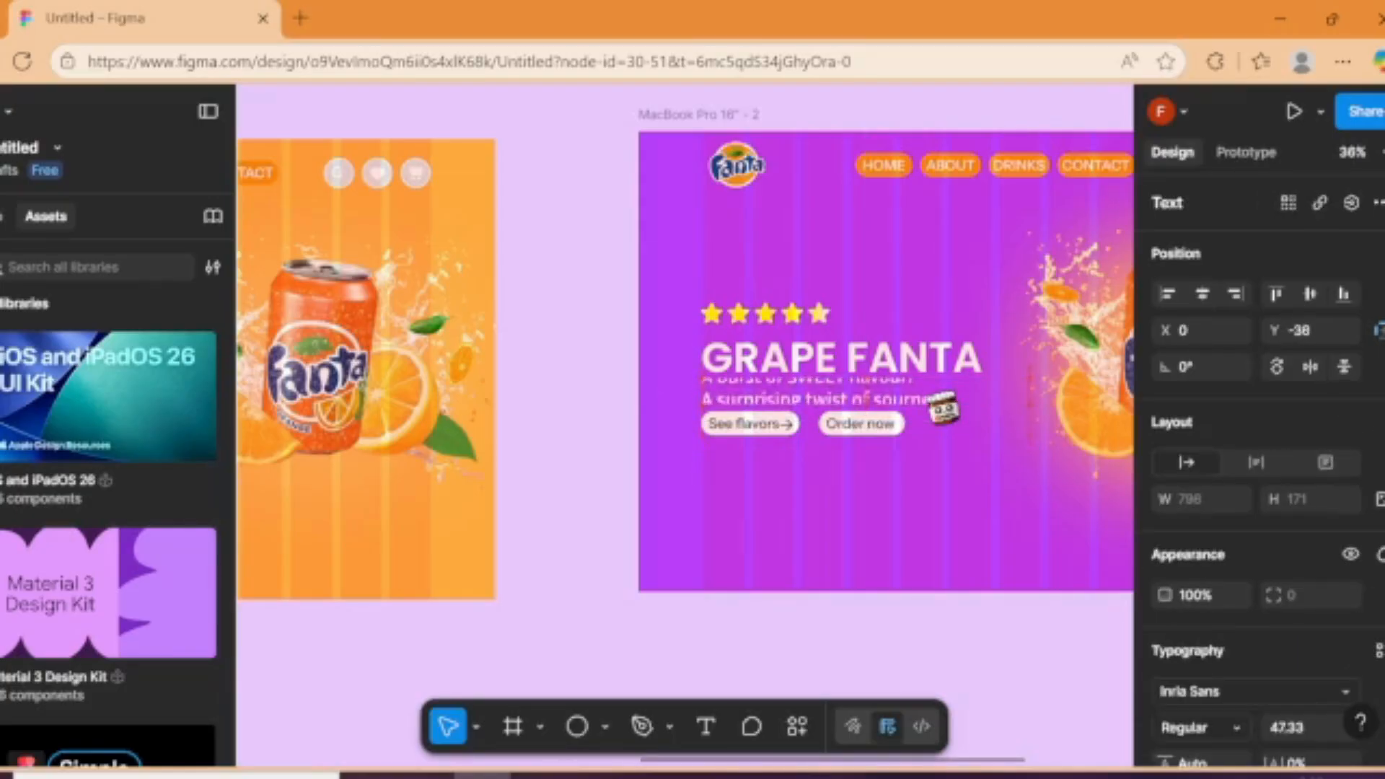
{"action": "left_click", "coordinate": [568, 328]}
Step: Recolor the orange navigation buttons in the purple frame to A300FB
{"action": "left_click", "coordinate": [942, 184]}
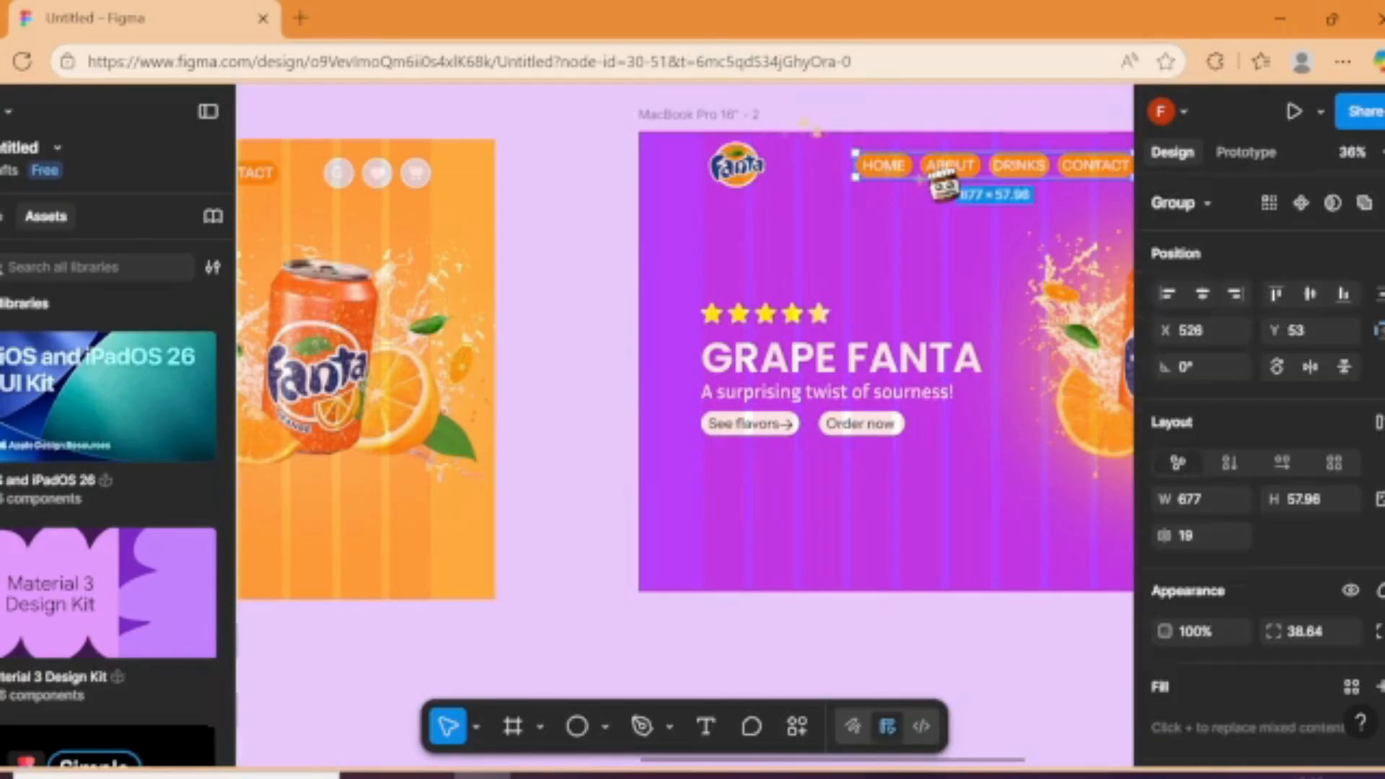
{"action": "scroll", "coordinate": [1255, 519], "scroll_direction": "down", "scroll_amount": 3}
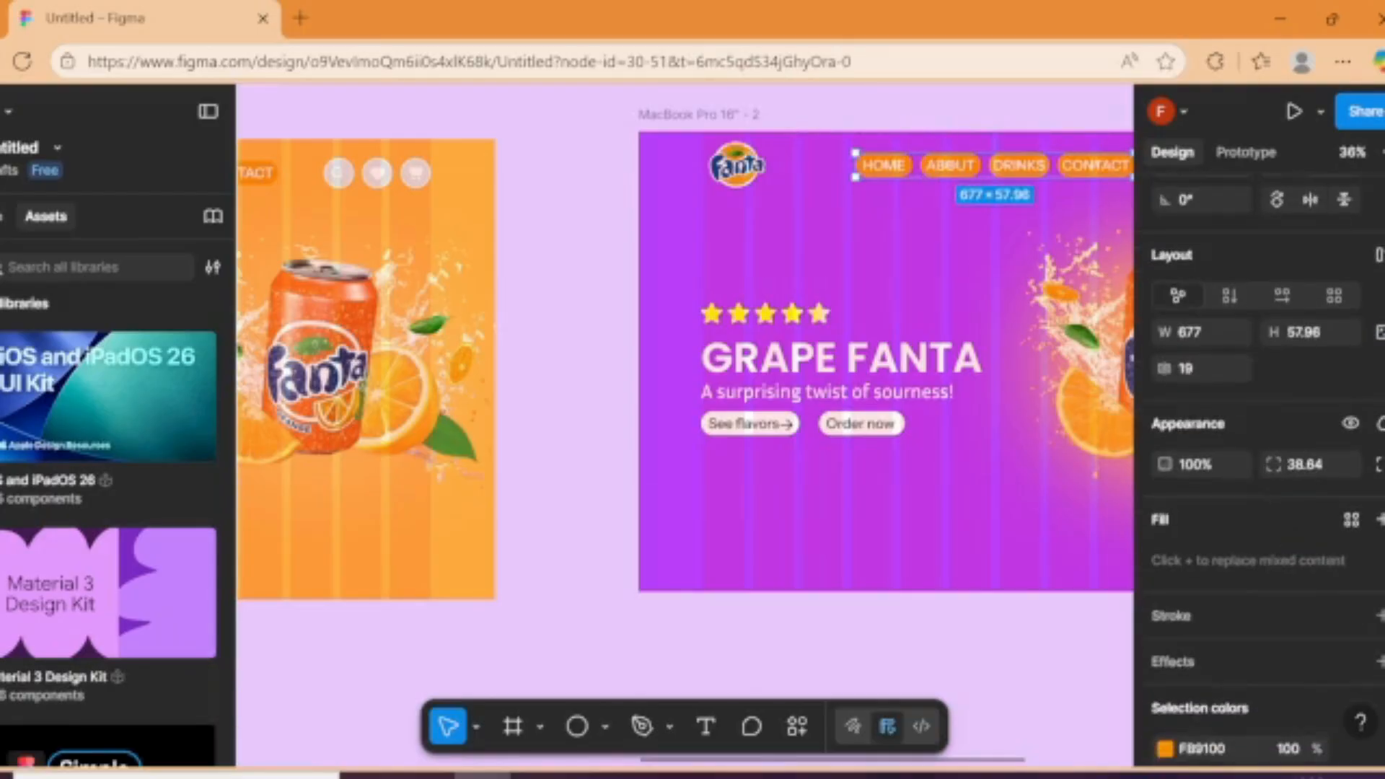
{"action": "left_click", "coordinate": [1164, 748]}
{"action": "left_click_drag", "start_coordinate": [1097, 572], "coordinate": [1067, 571]}
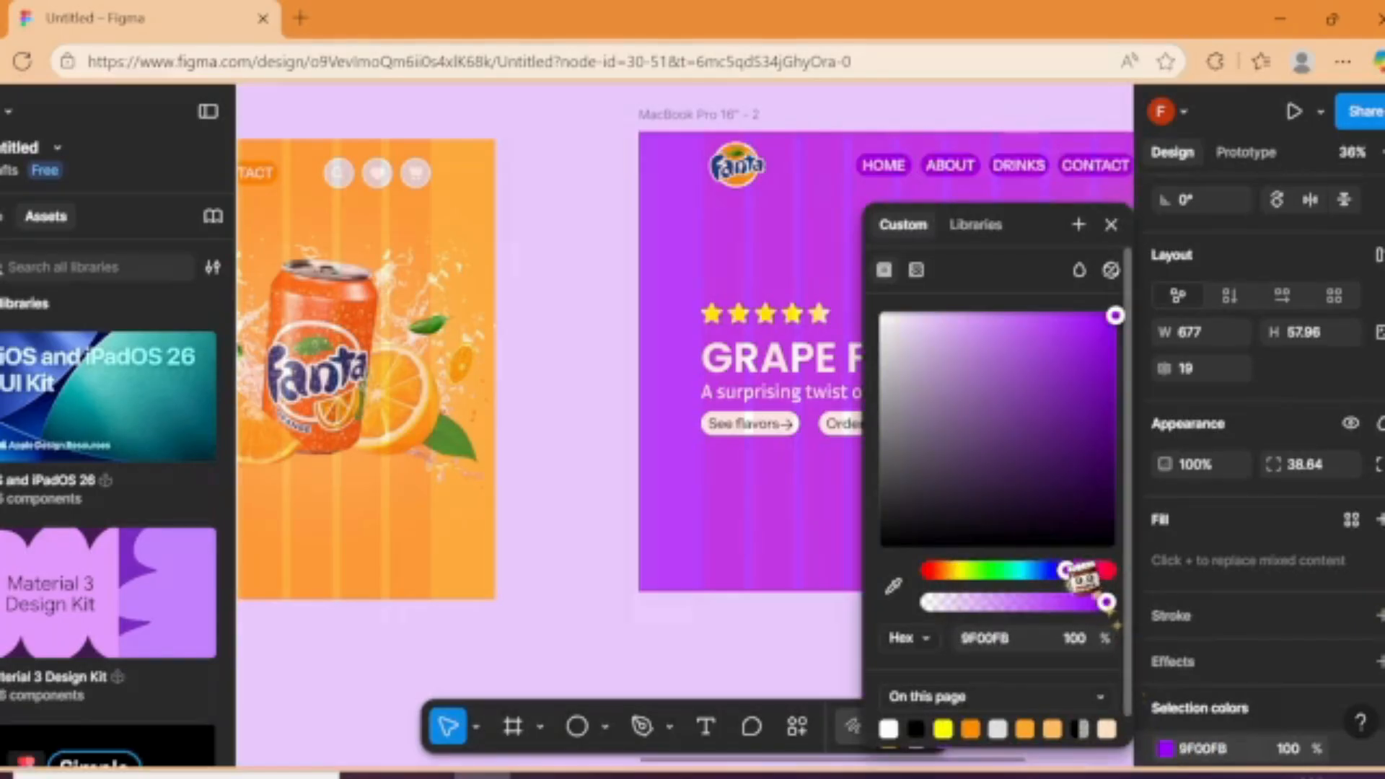
{"action": "left_click", "coordinate": [765, 628]}
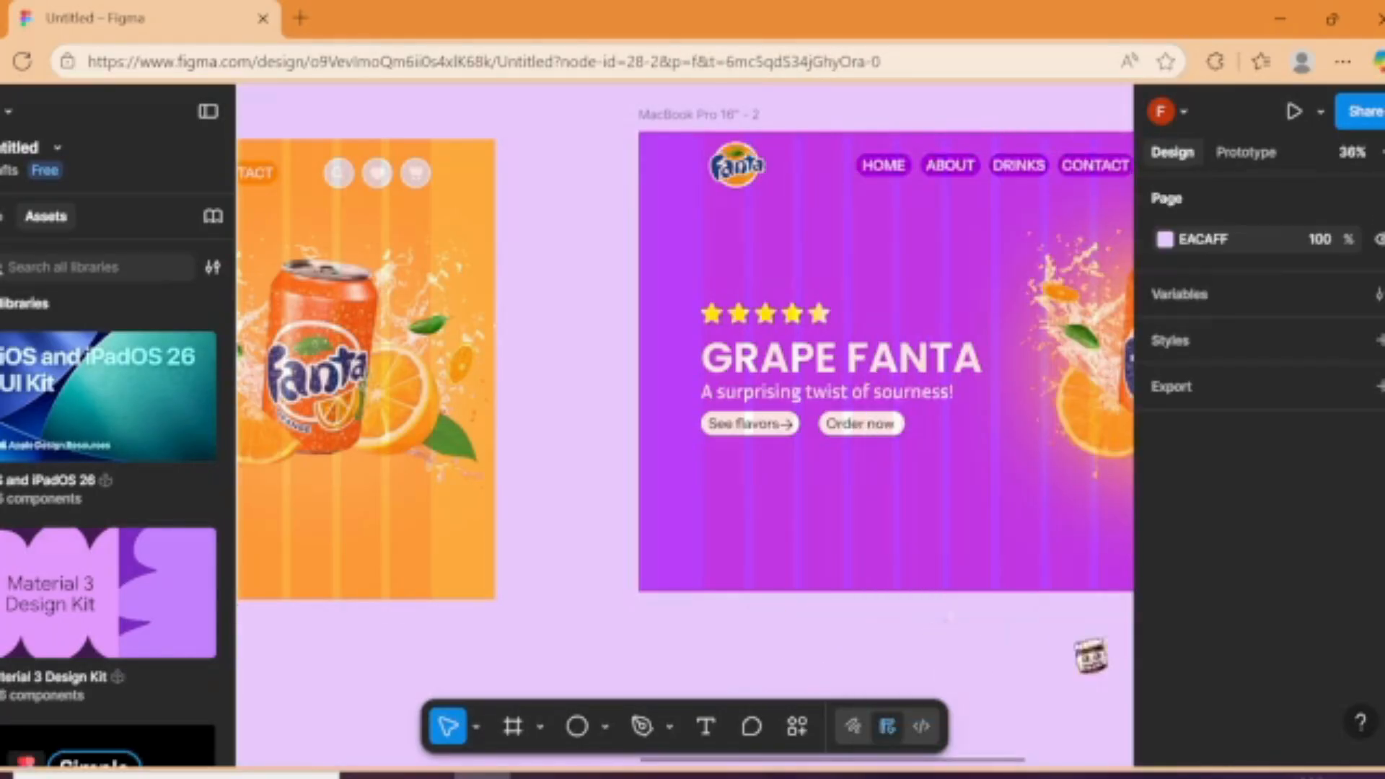
Step: Delete the orange Fanta can image from the purple frame
{"action": "scroll", "coordinate": [1092, 656], "scroll_direction": "right", "scroll_amount": 4}
{"action": "left_click", "coordinate": [885, 388]}
{"action": "key", "text": "Delete"}
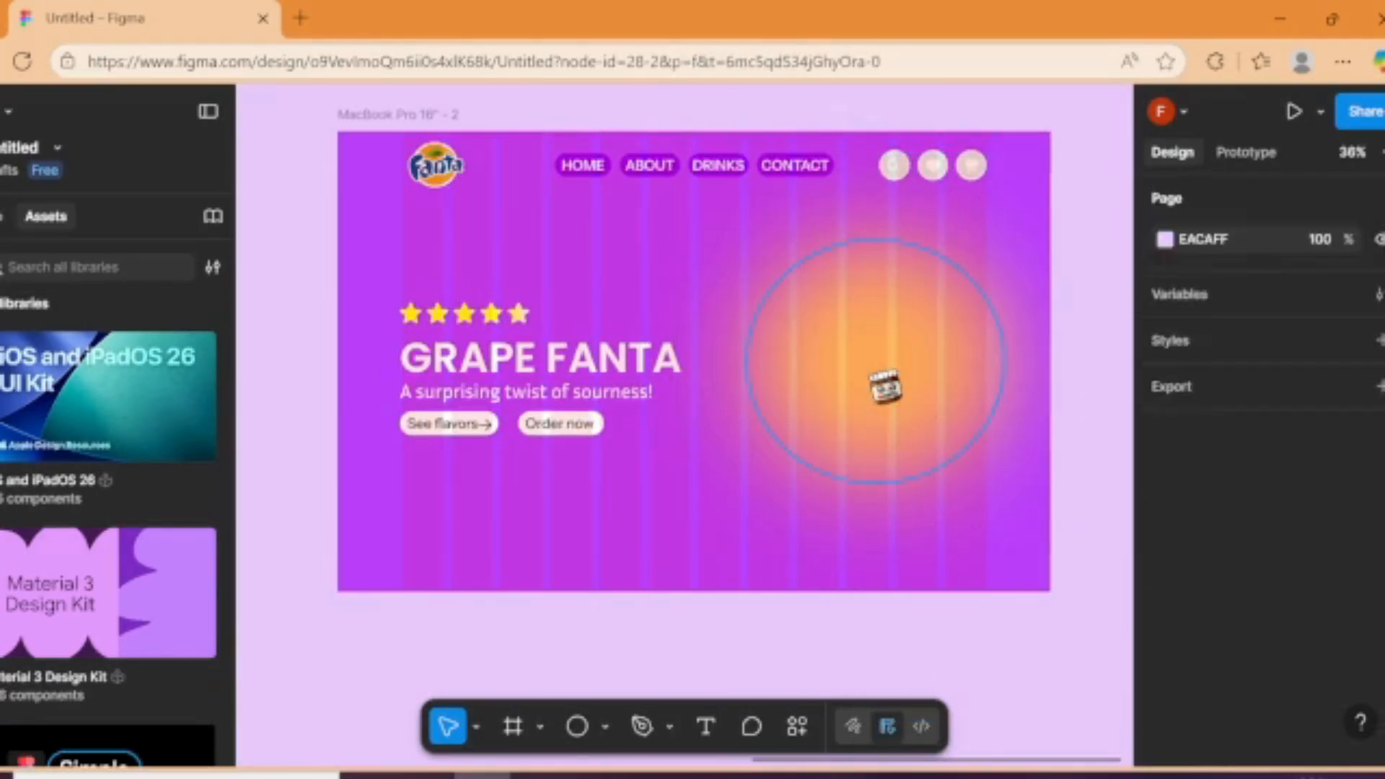
Step: Recolor the blurred glow ellipse in the purple frame to a light pinkish purple
{"action": "left_click", "coordinate": [887, 384]}
{"action": "left_click", "coordinate": [1165, 656]}
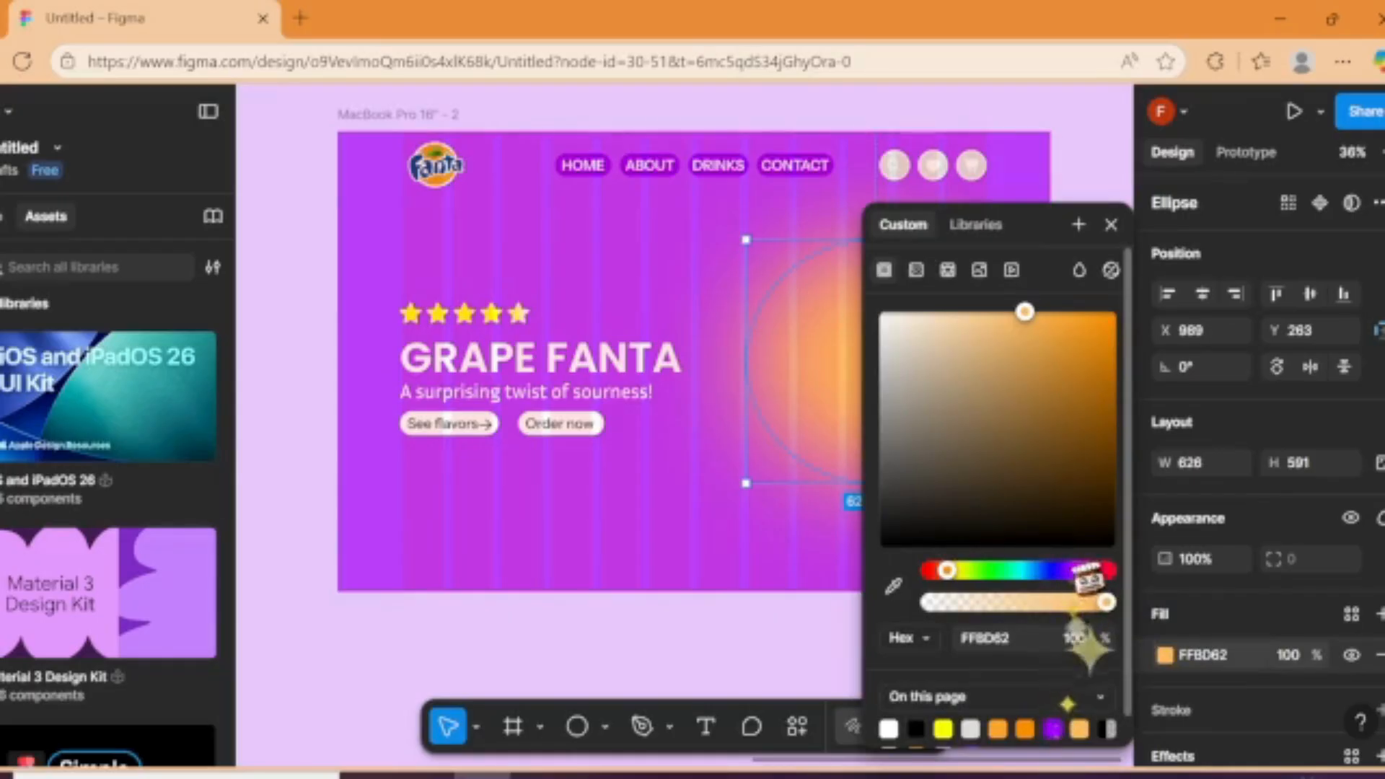
{"action": "left_click", "coordinate": [1071, 571]}
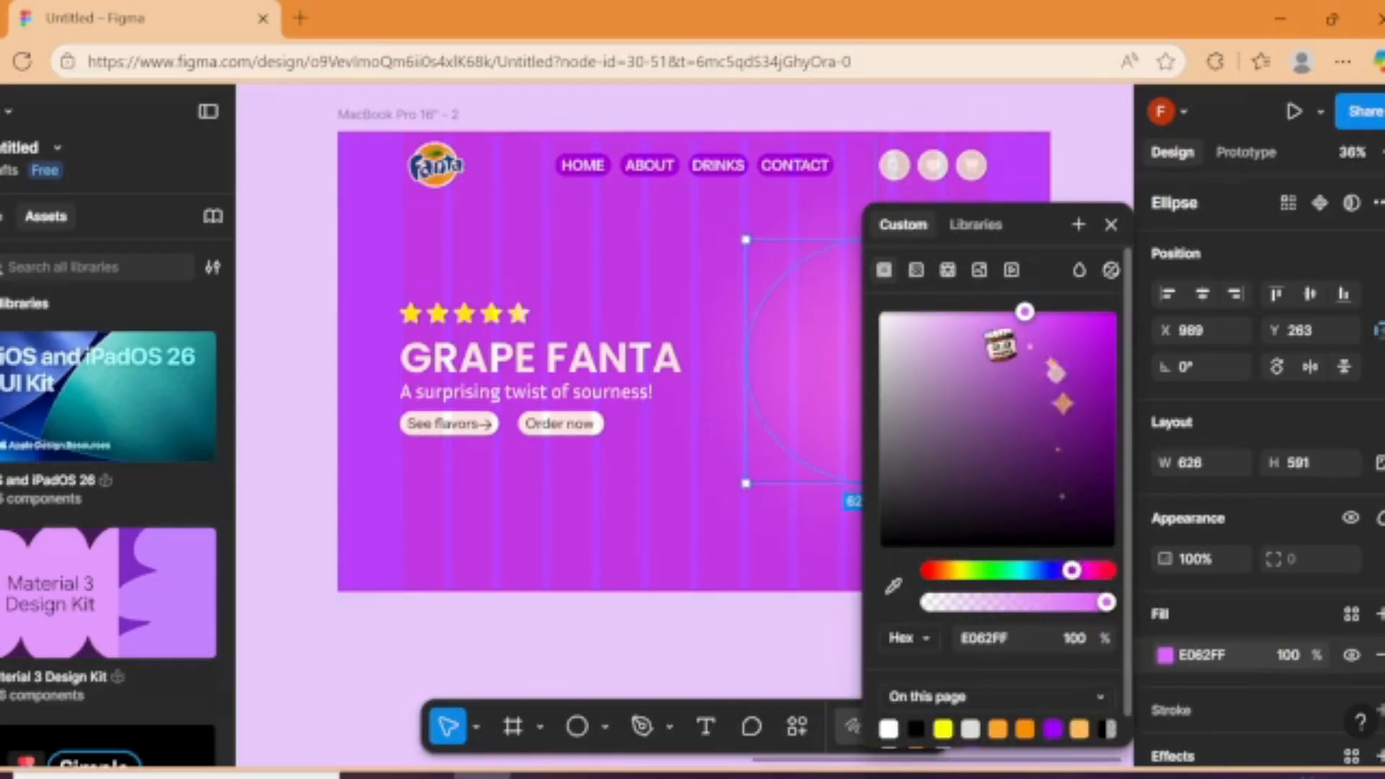
{"action": "left_click", "coordinate": [1005, 330]}
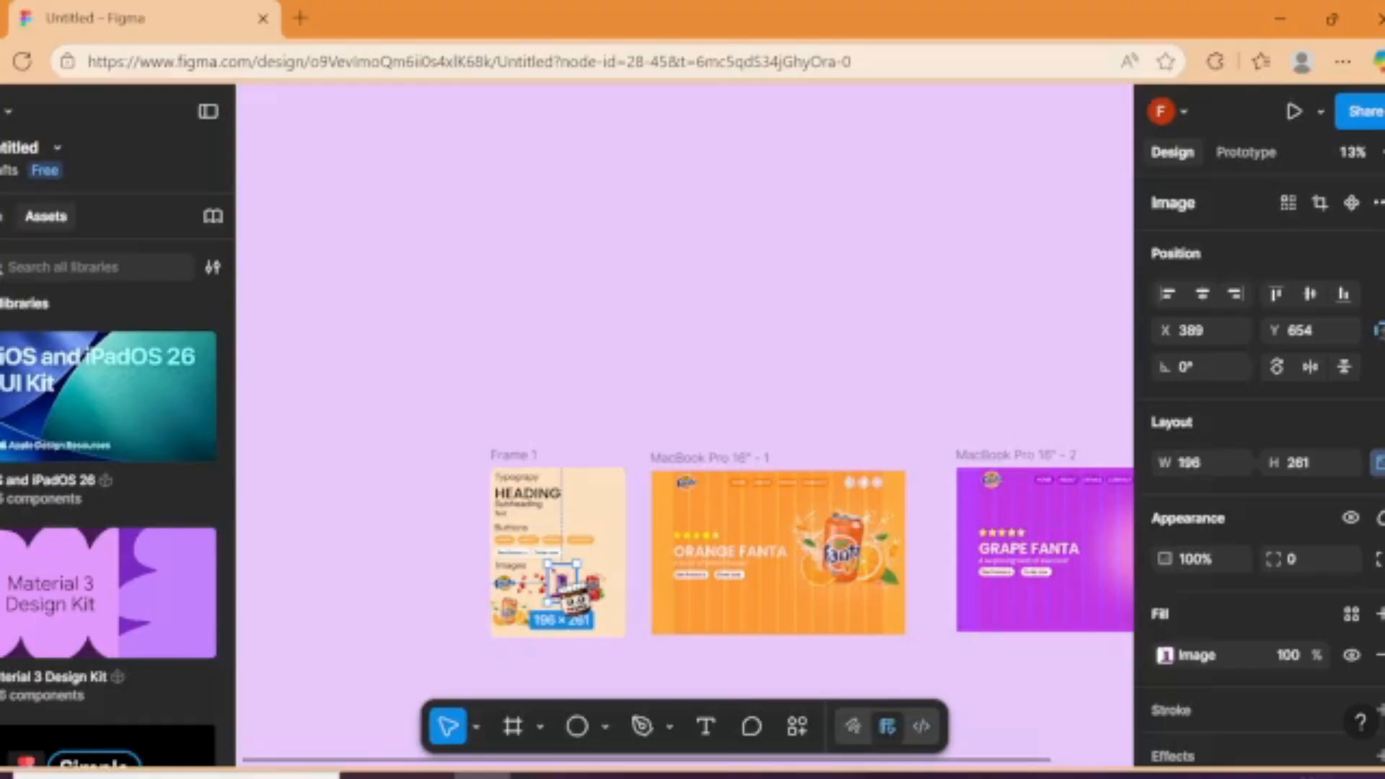
Step: Copy the grape Fanta can image onto the glow ellipse, enlarge it to about 638 × 850 and position it at X 948, Y 134
{"action": "left_click_drag", "start_coordinate": [563, 590], "coordinate": [761, 581]}
{"action": "scroll", "coordinate": [747, 568], "scroll_direction": "up", "scroll_amount": 5}
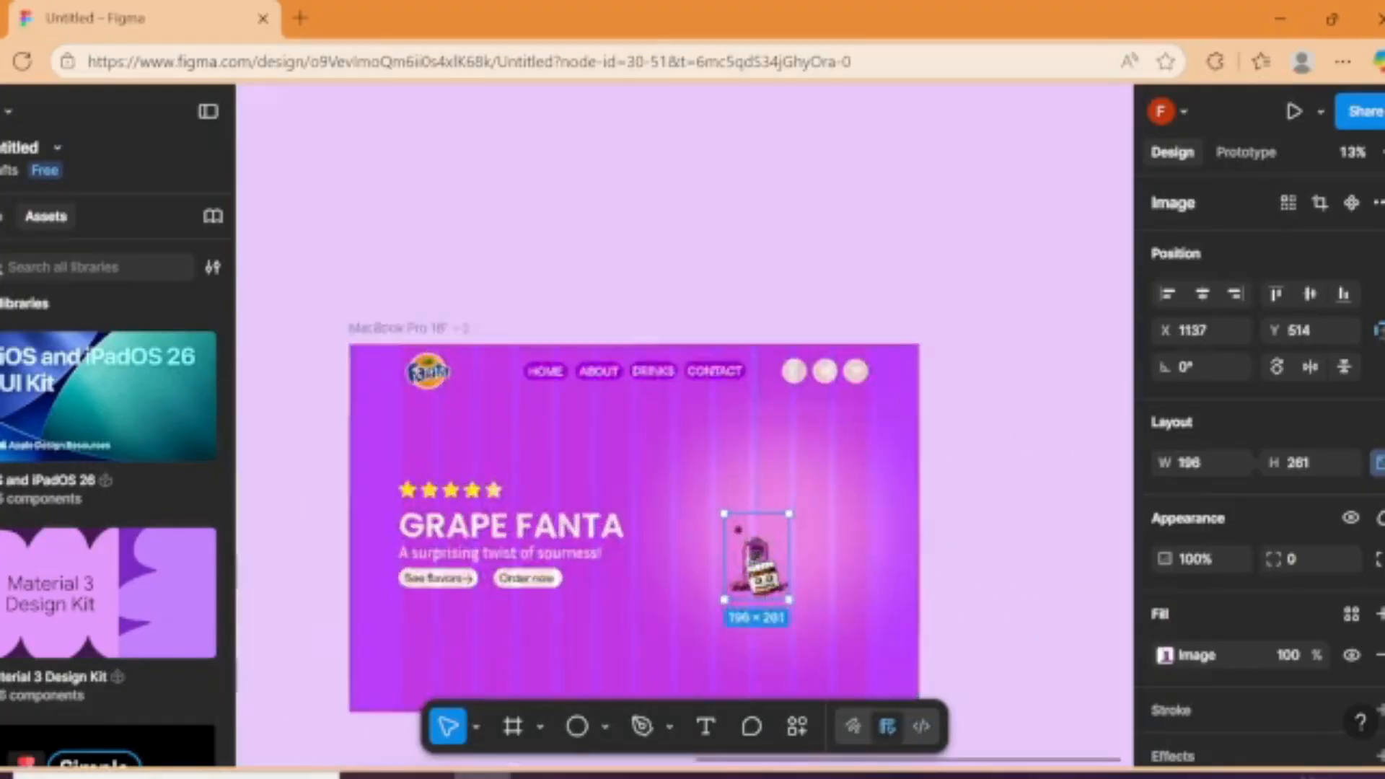
{"action": "left_click_drag", "start_coordinate": [797, 501], "coordinate": [983, 270]}
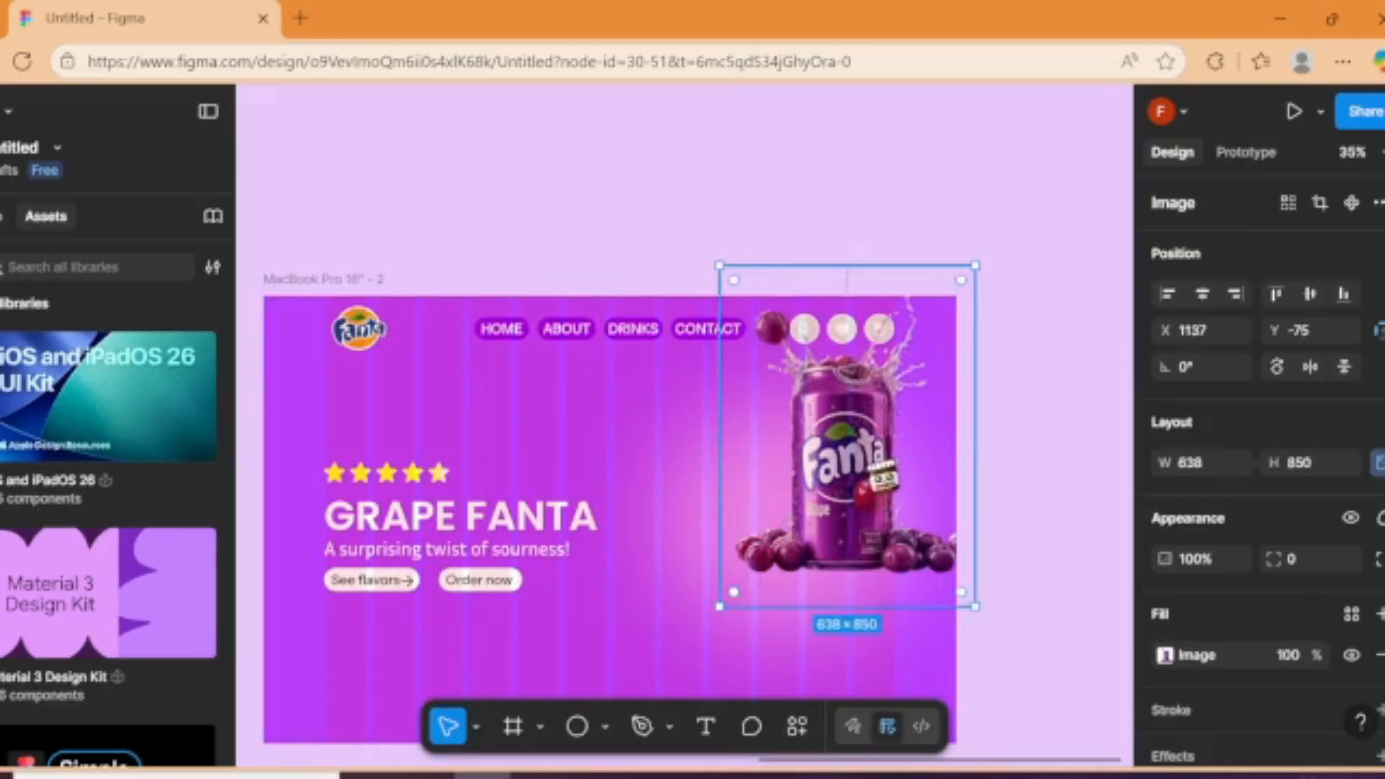
{"action": "left_click_drag", "start_coordinate": [851, 438], "coordinate": [788, 463]}
{"action": "left_click_drag", "start_coordinate": [812, 563], "coordinate": [814, 560]}
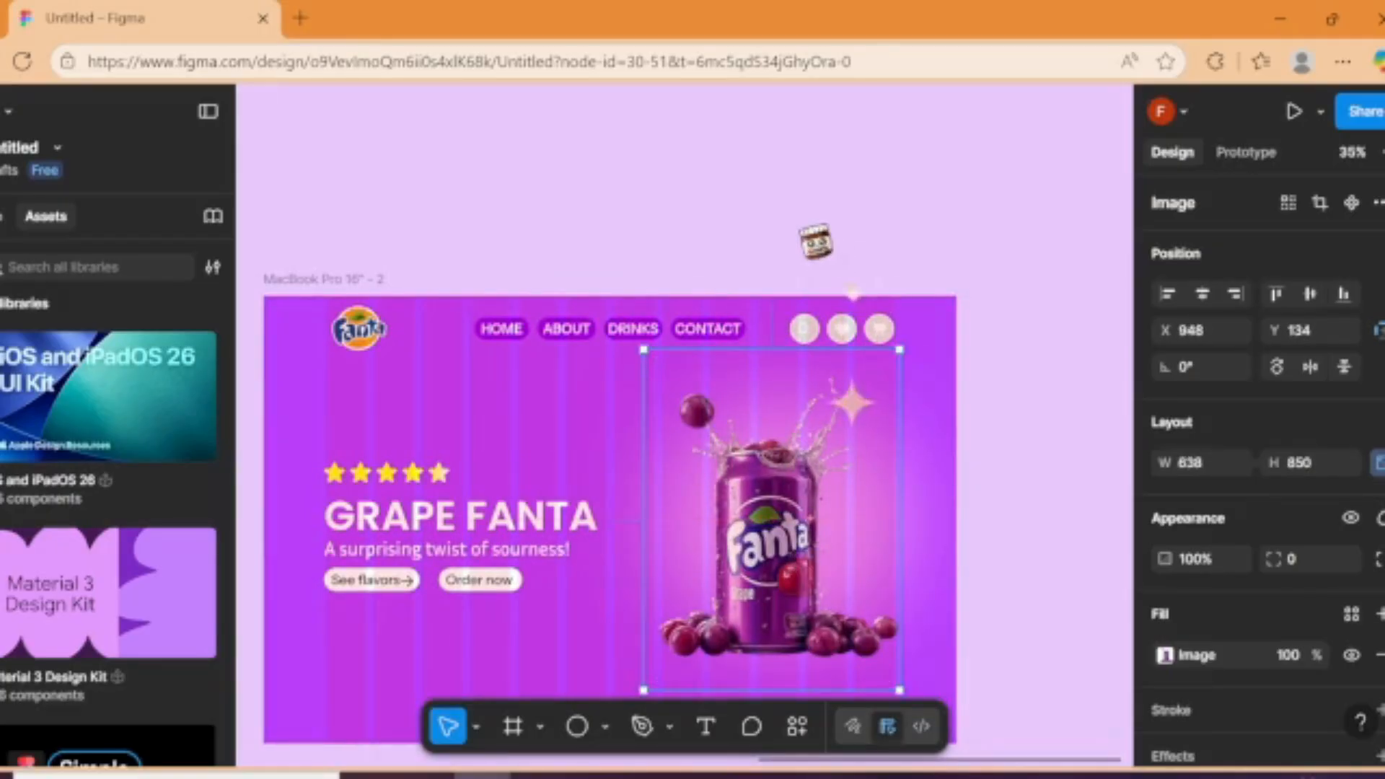
{"action": "left_click", "coordinate": [815, 242]}
Step: Duplicate the purple GRAPE FANTA frame and place the copy beside it with a gap, at X 4518, Y -199
{"action": "scroll", "coordinate": [718, 263], "scroll_direction": "down", "scroll_amount": 5}
{"action": "left_click", "coordinate": [559, 253]}
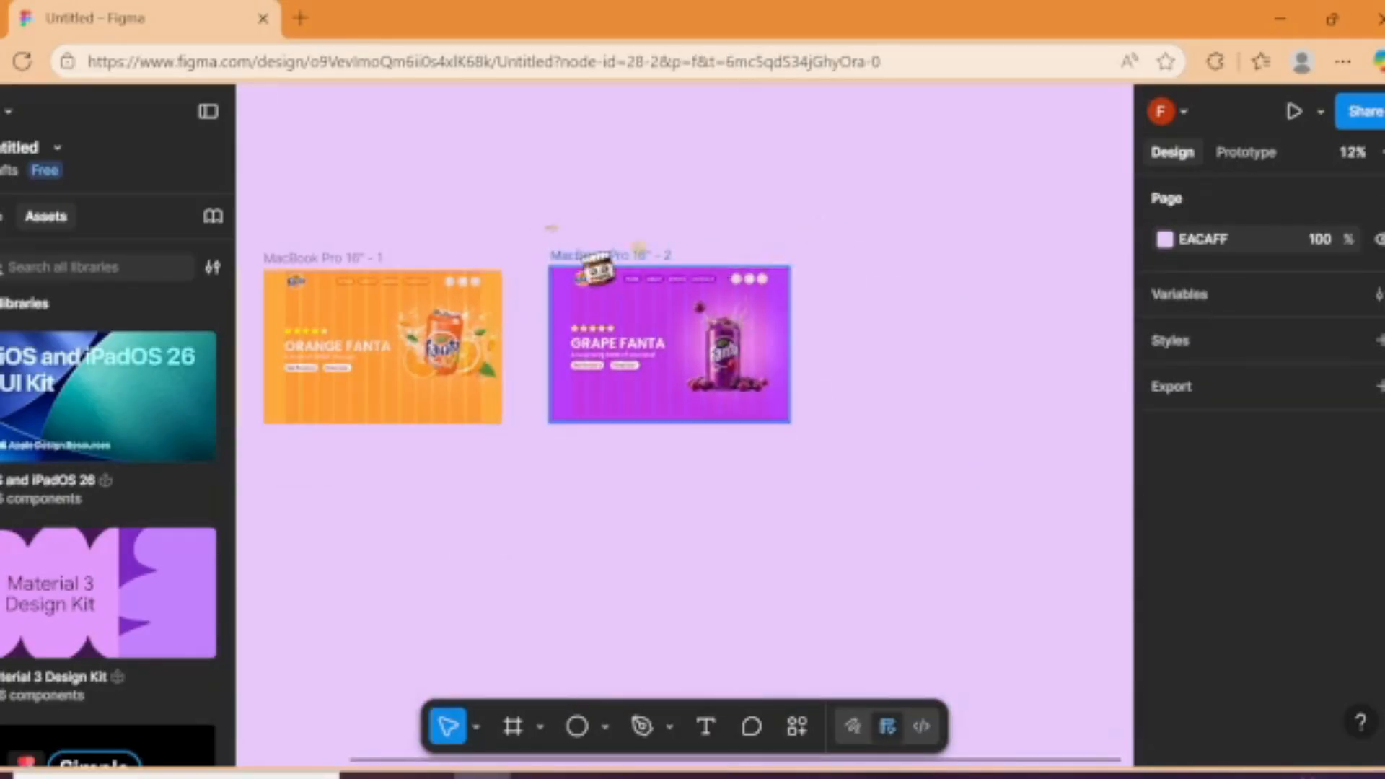
{"action": "key", "text": "ctrl+d"}
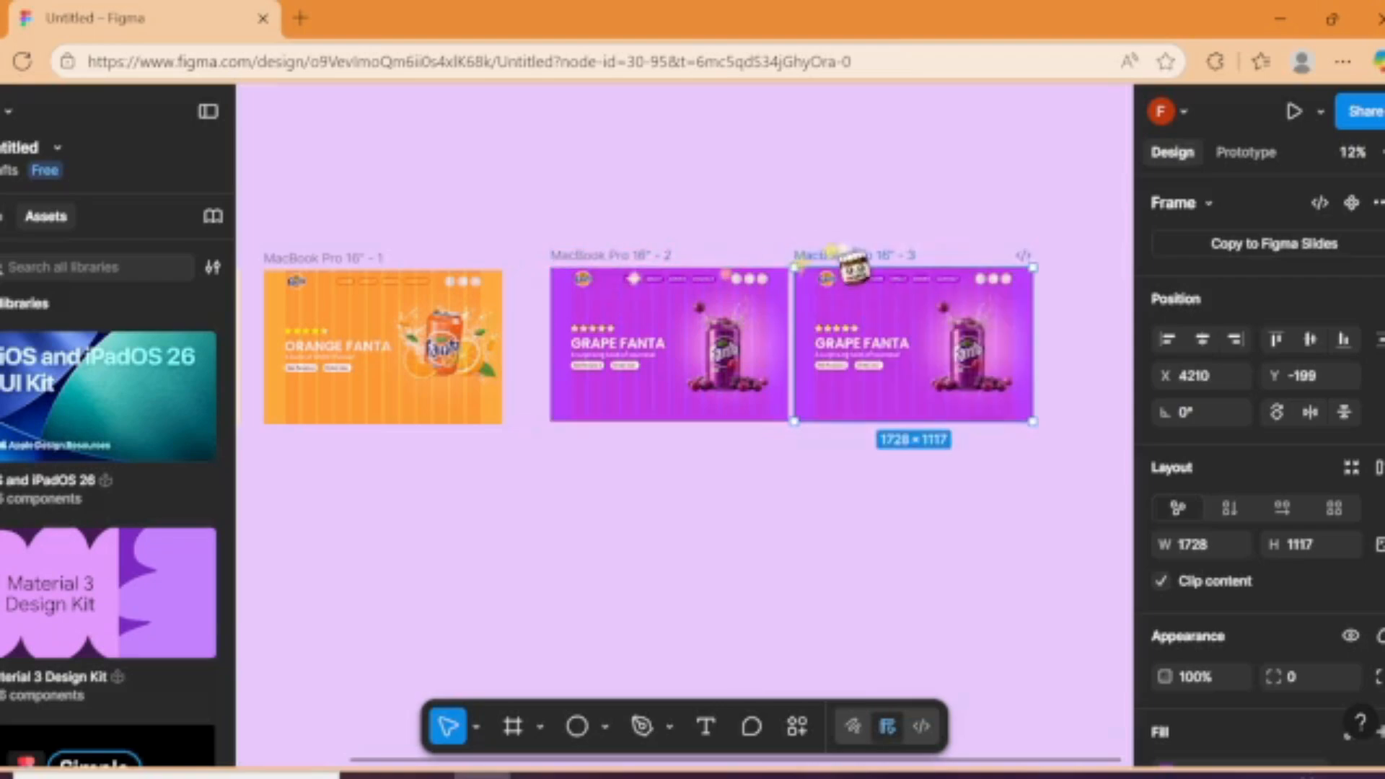
{"action": "left_click_drag", "start_coordinate": [850, 265], "coordinate": [892, 266]}
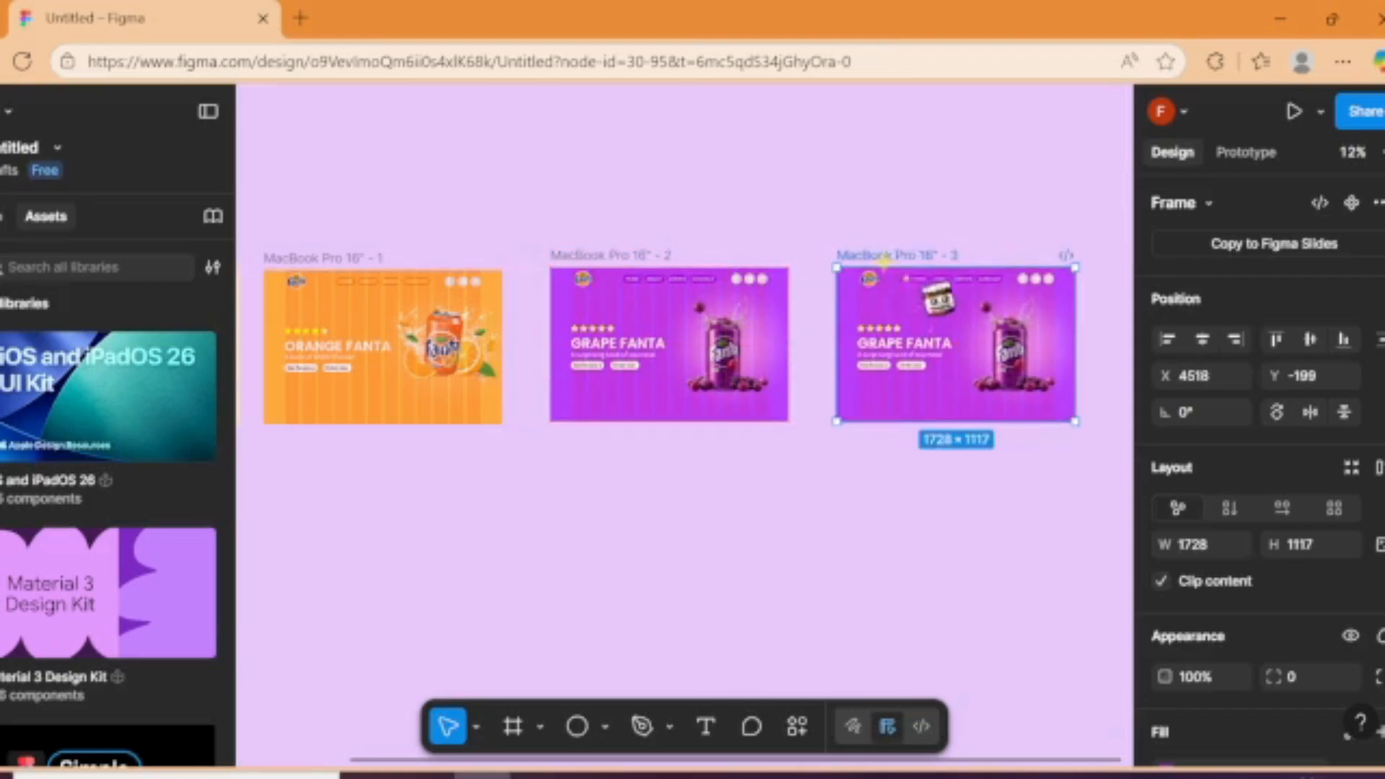
Step: Change the third MacBook Pro frame's purple fill to bright pink and delete its grape can image
{"action": "scroll", "coordinate": [1292, 433], "scroll_direction": "down", "scroll_amount": 5}
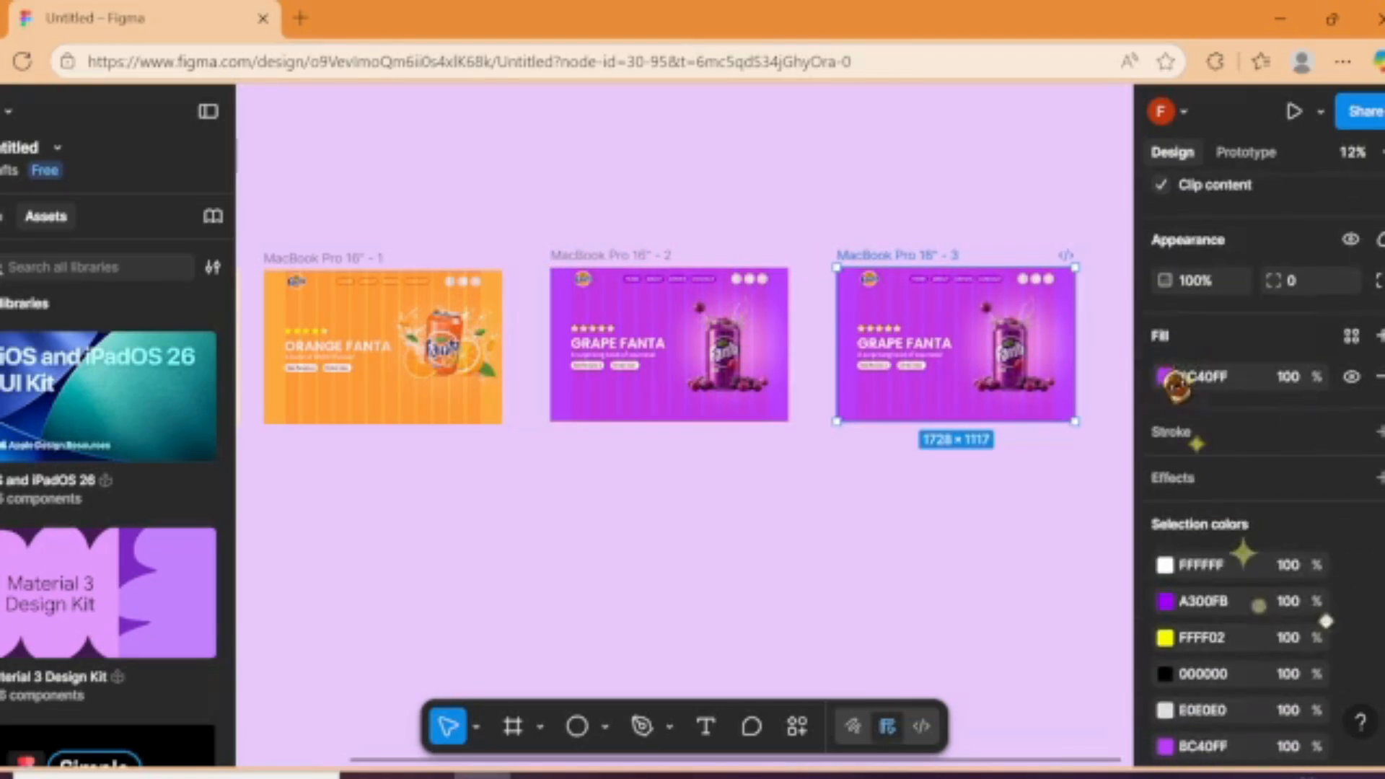
{"action": "left_click", "coordinate": [1165, 376]}
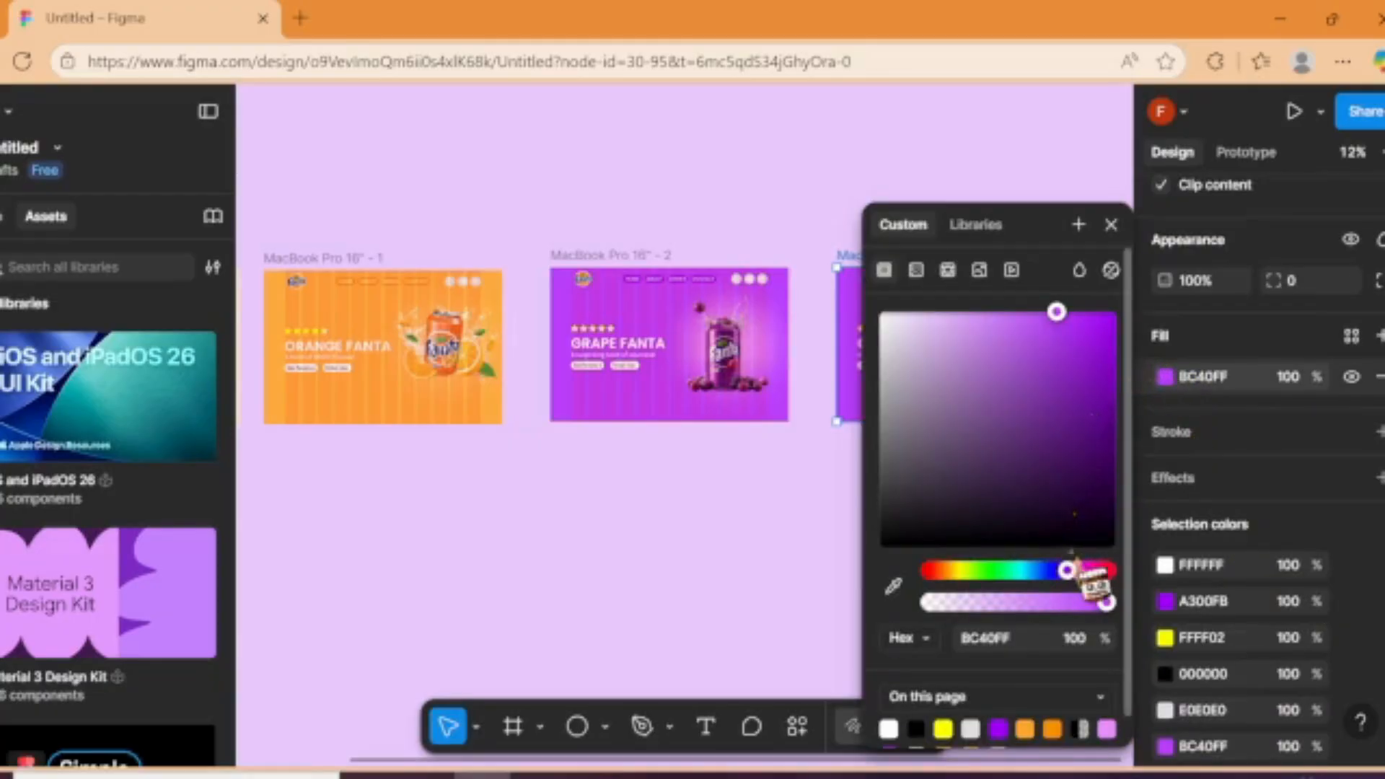
{"action": "left_click_drag", "start_coordinate": [1067, 571], "coordinate": [1077, 569]}
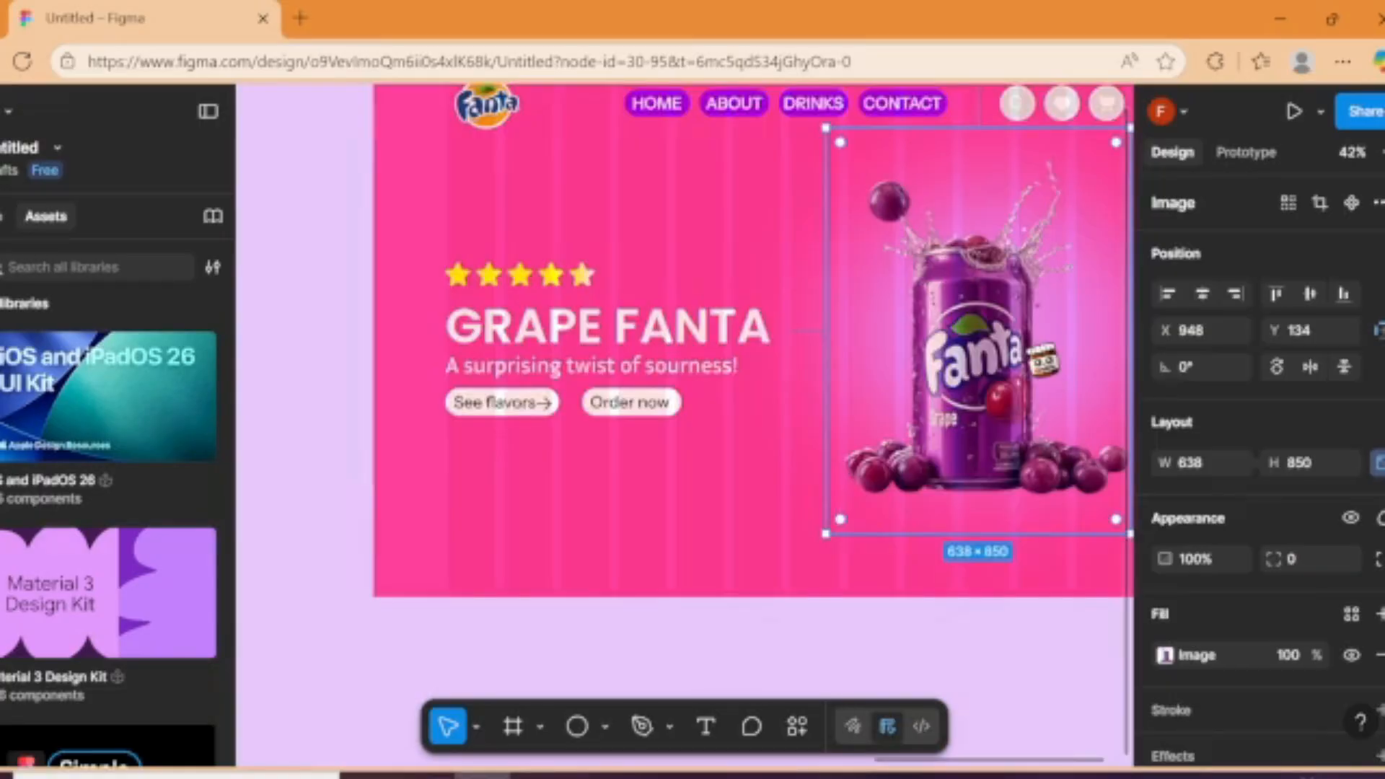
{"action": "key", "text": "Delete"}
{"action": "left_click", "coordinate": [754, 117]}
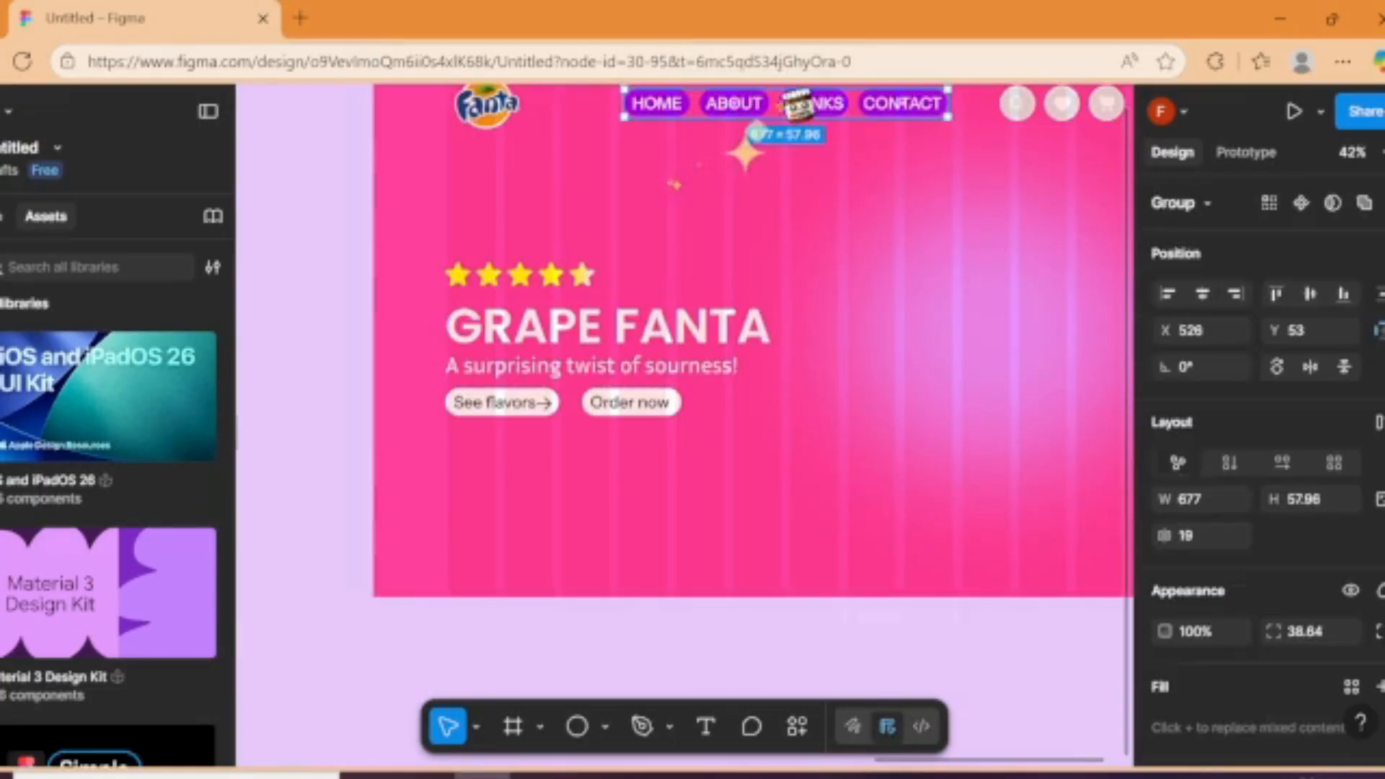
Step: Add a row of three circles below the See flavors button in the orange frame, one 55 × 55 and two 40 × 40
{"action": "scroll", "coordinate": [1322, 638], "scroll_direction": "down", "scroll_amount": 3}
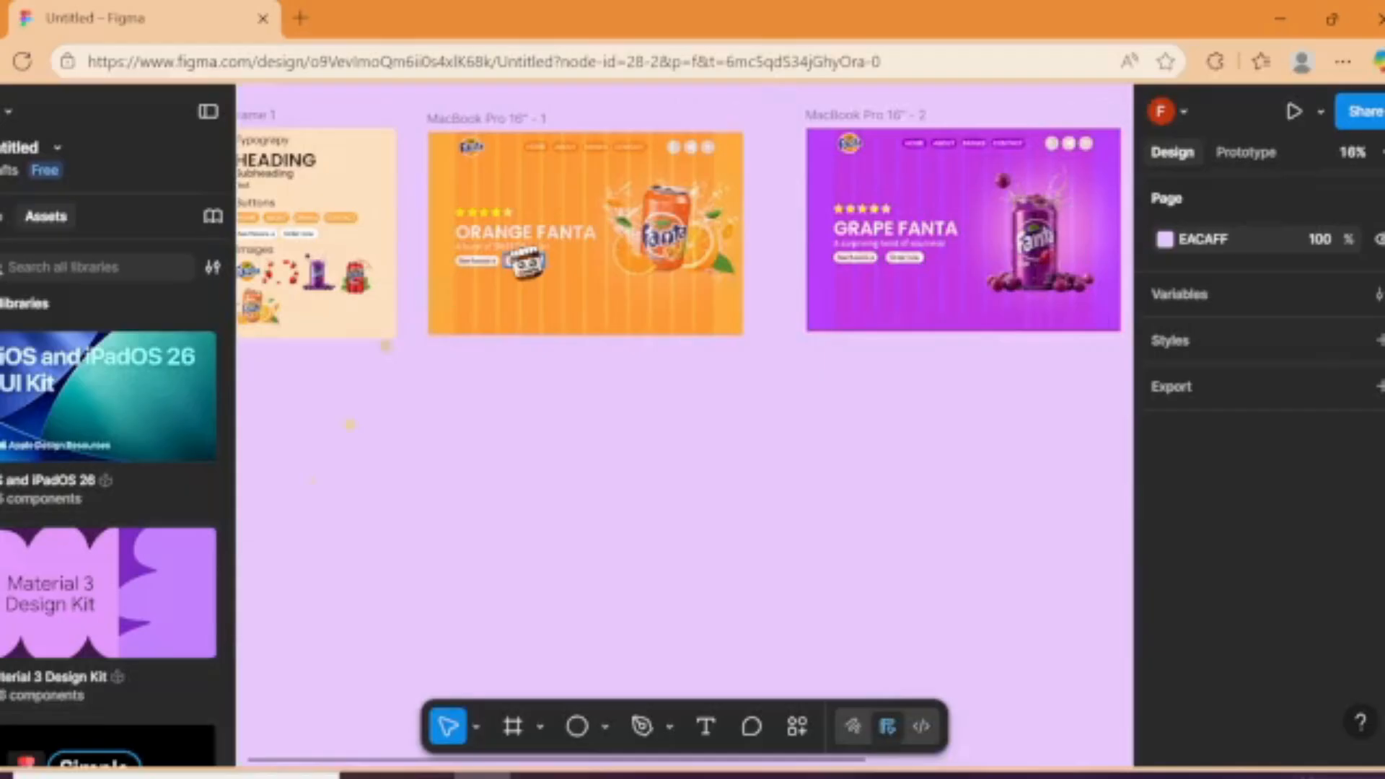
{"action": "scroll", "coordinate": [525, 263], "scroll_direction": "up", "scroll_amount": 10}
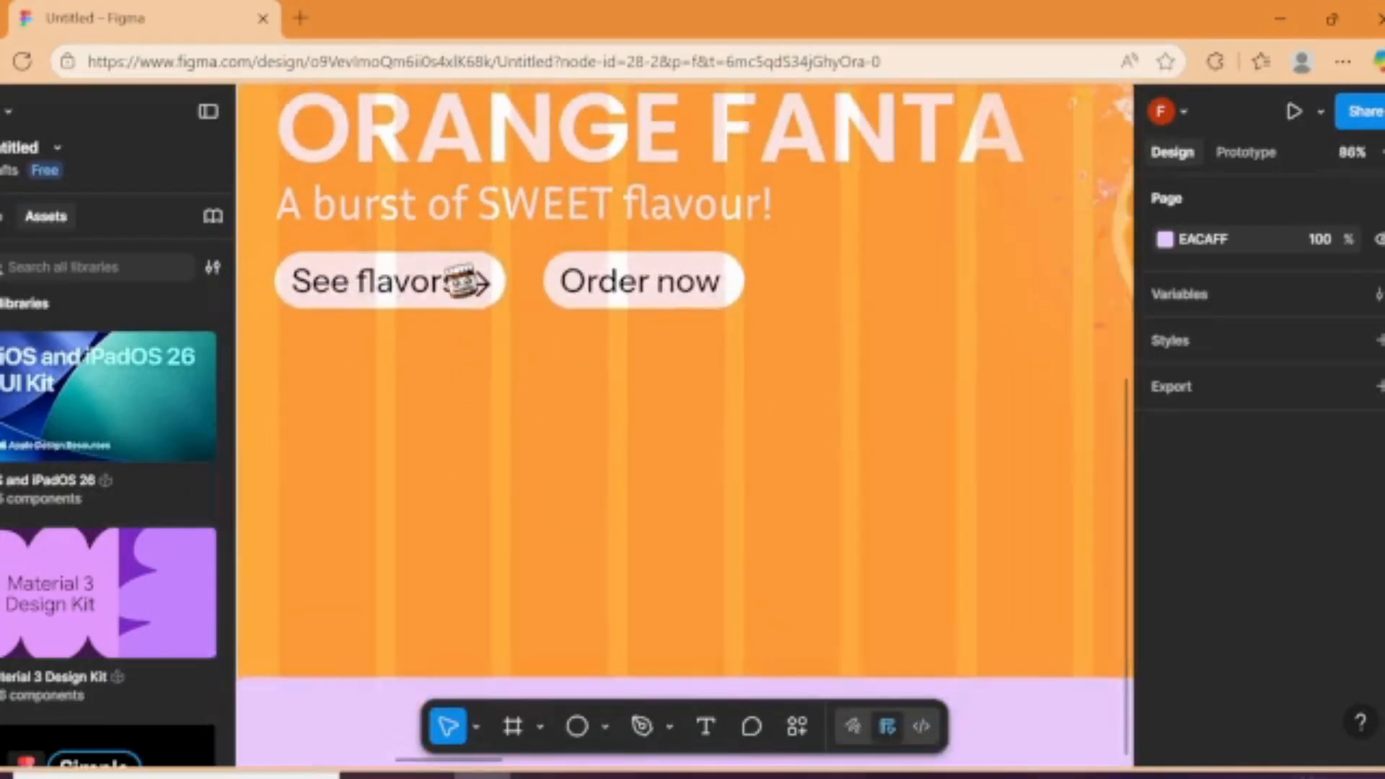
{"action": "scroll", "coordinate": [404, 317], "scroll_direction": "down", "scroll_amount": 1}
{"action": "key", "text": "o"}
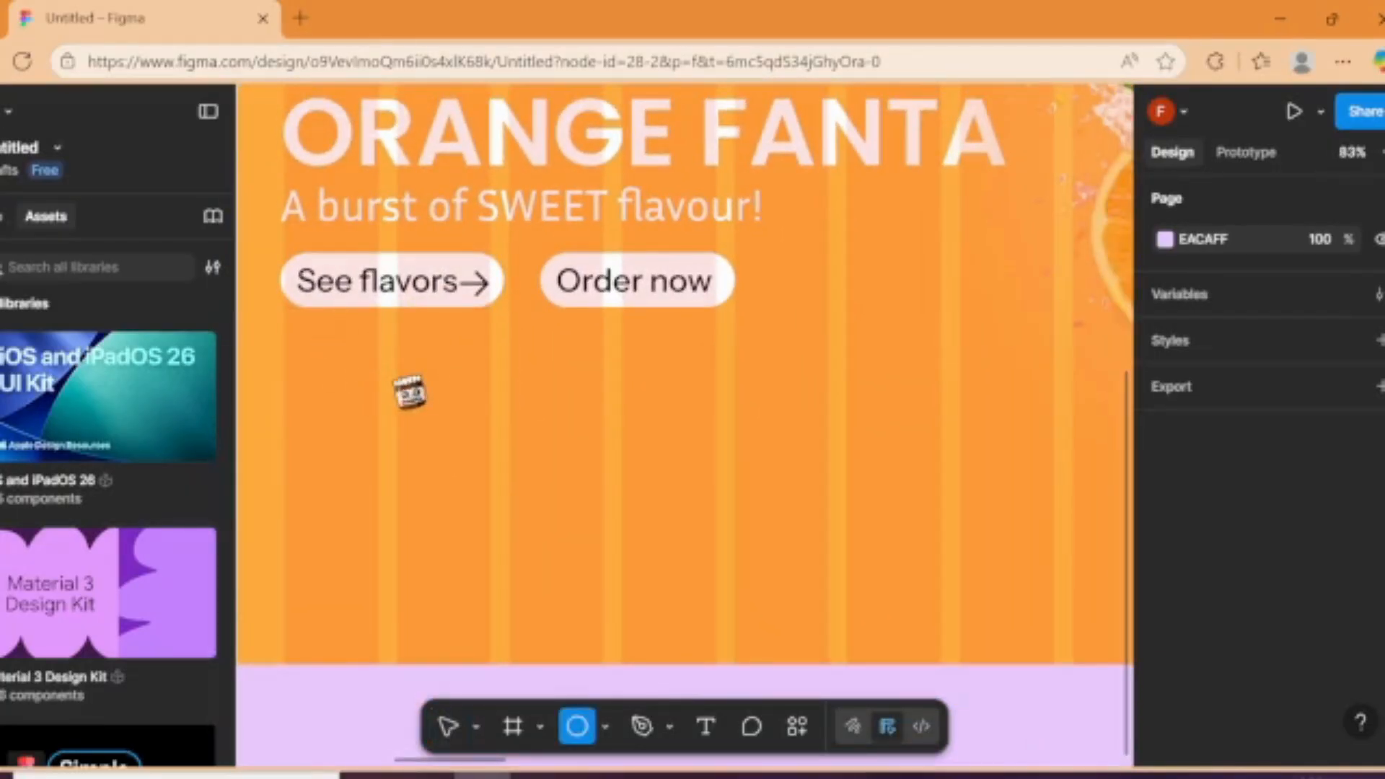
{"action": "left_click", "coordinate": [318, 357]}
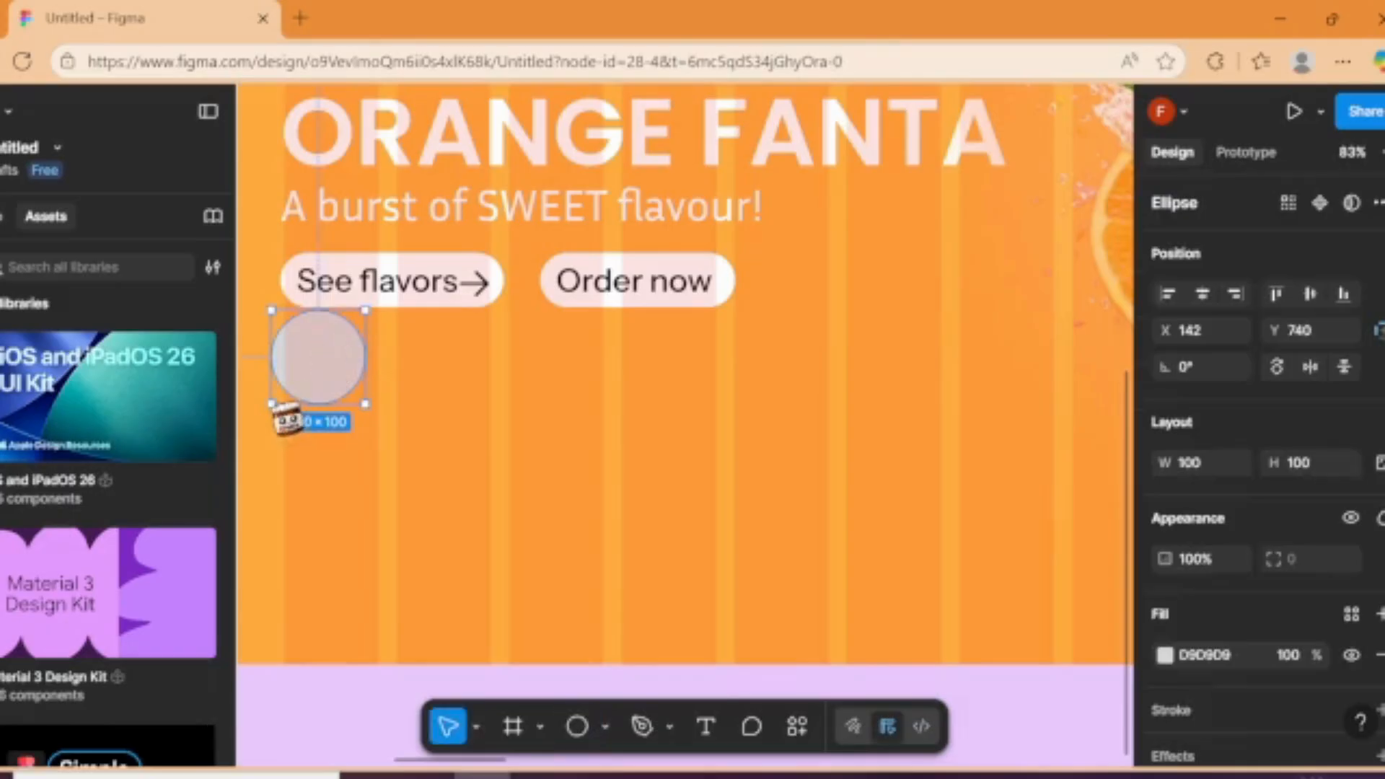
{"action": "left_click_drag", "start_coordinate": [285, 410], "coordinate": [402, 358]}
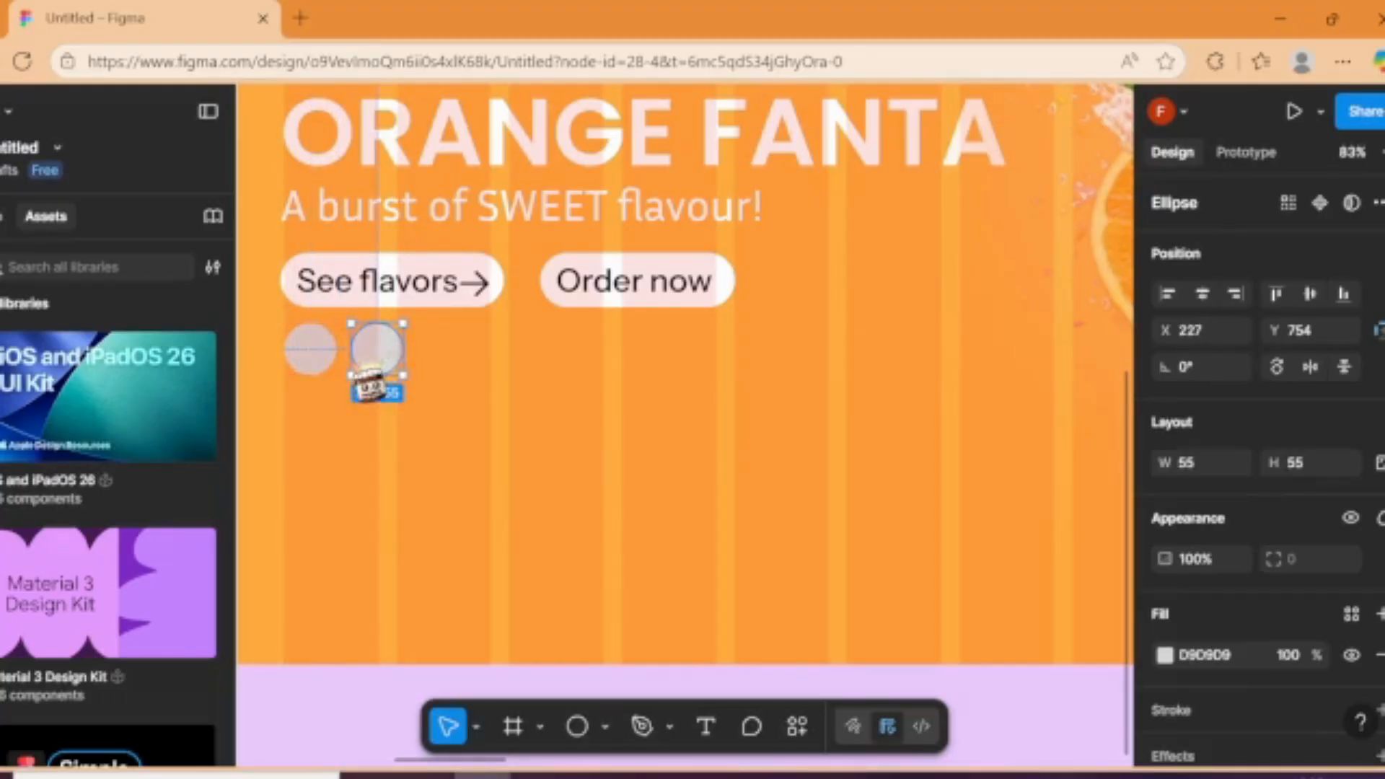
{"action": "scroll", "coordinate": [383, 361], "scroll_direction": "up", "scroll_amount": 3}
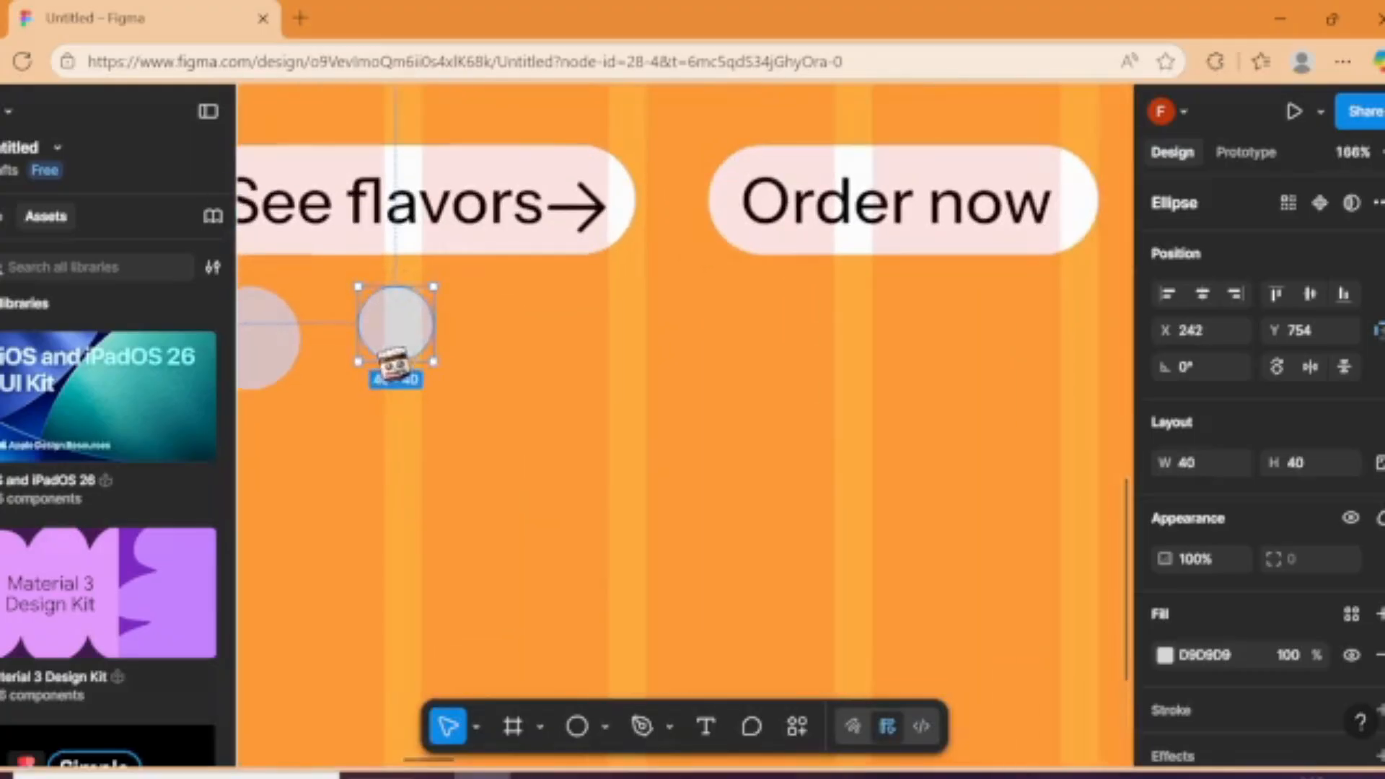
{"action": "left_click_drag", "start_coordinate": [409, 336], "coordinate": [505, 348]}
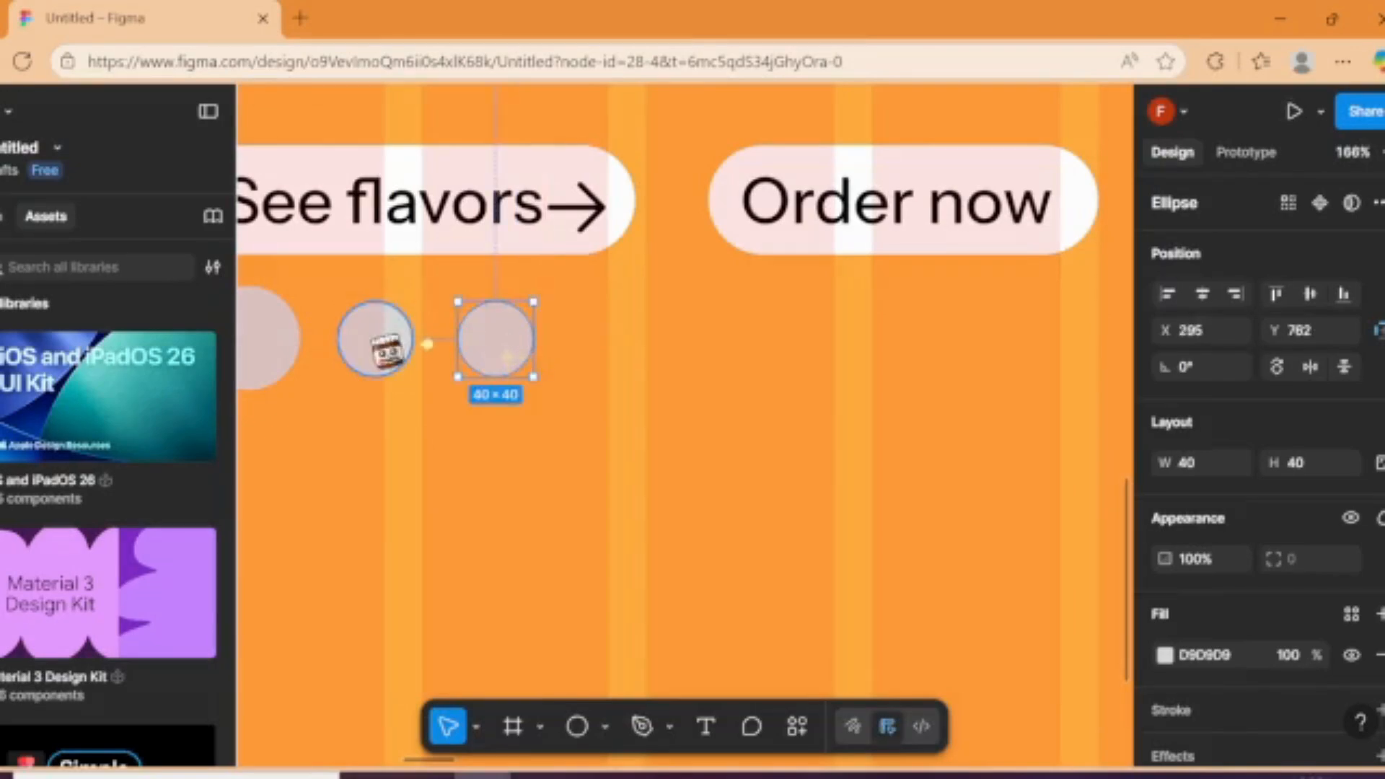
Step: Lighten the fill of all three circles in the orange frame to F7F7F7
{"action": "left_click", "coordinate": [386, 351], "text": "shift"}
{"action": "left_click", "coordinate": [284, 350], "text": "shift"}
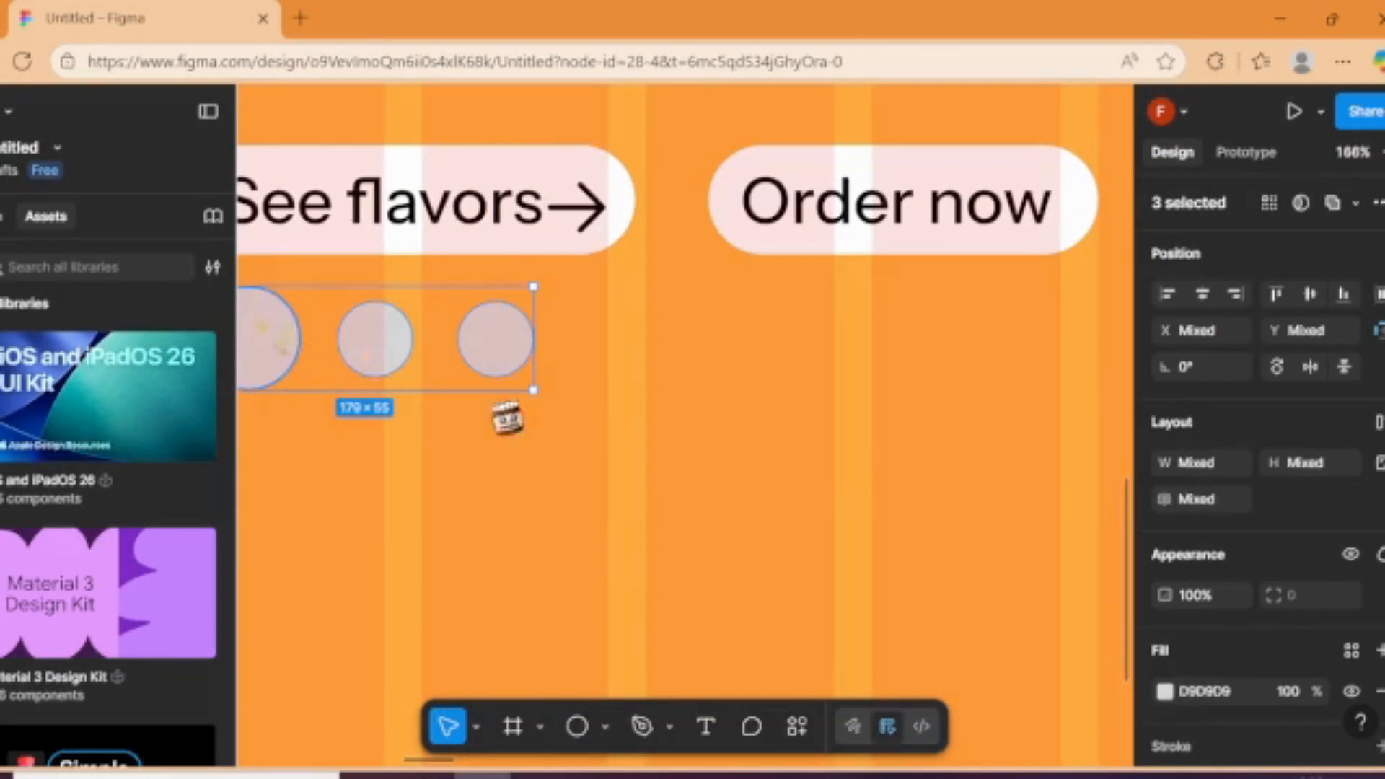
{"action": "left_click", "coordinate": [1179, 692]}
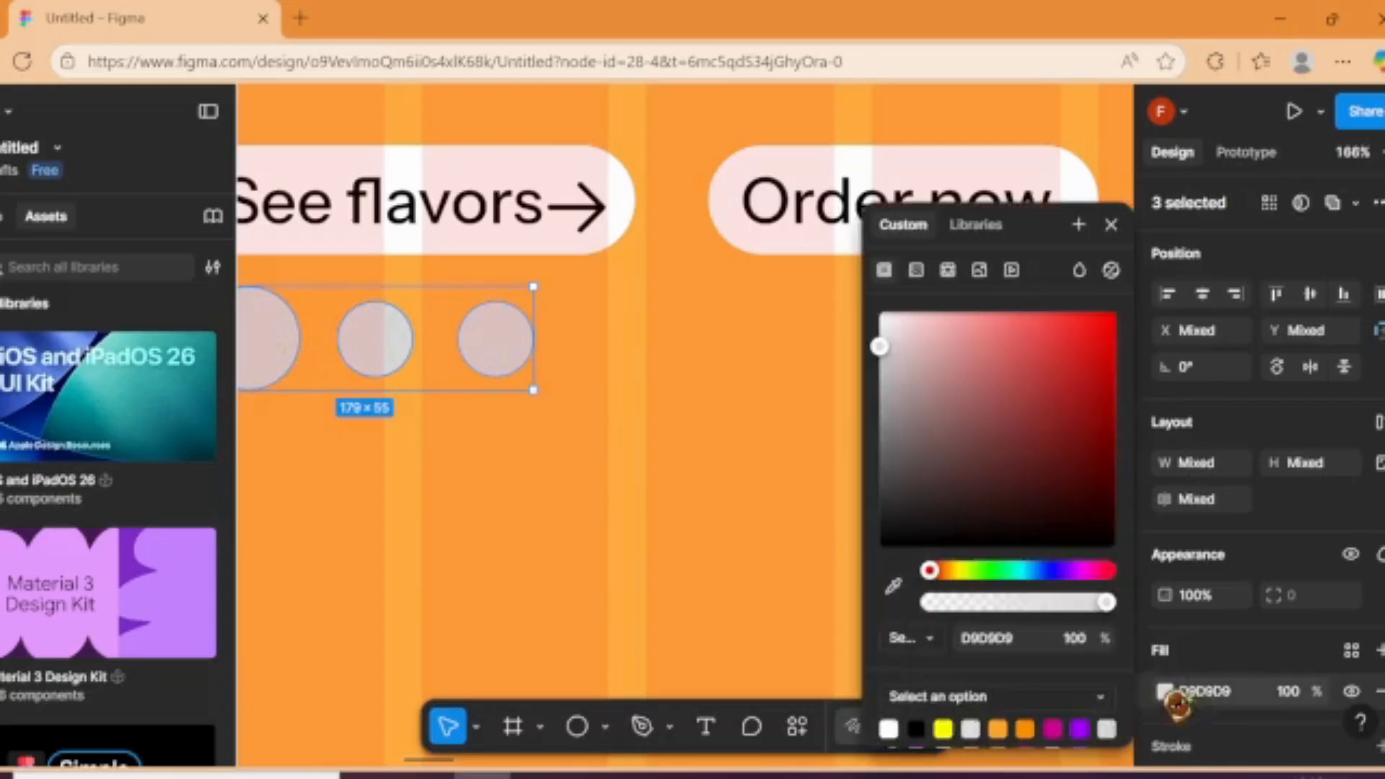
{"action": "left_click", "coordinate": [885, 317]}
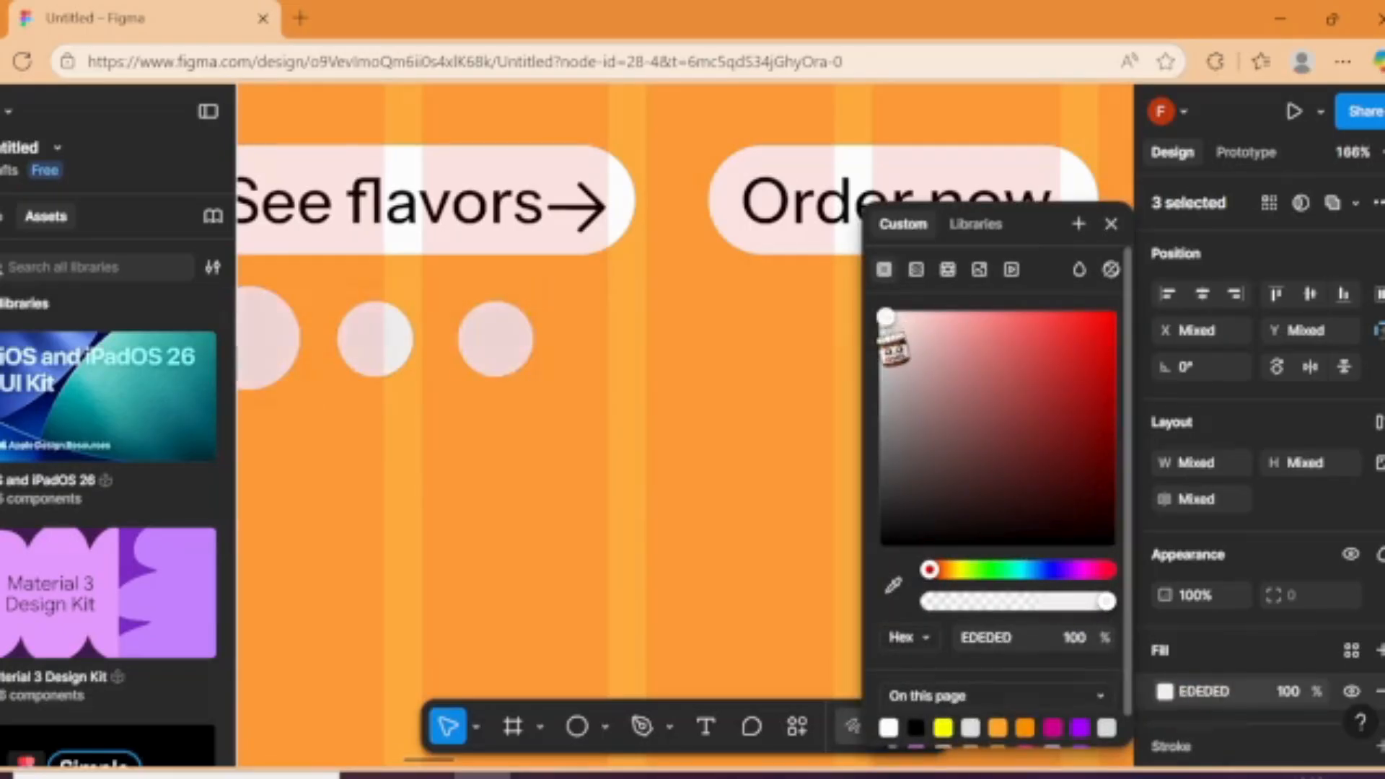
{"action": "left_click_drag", "start_coordinate": [893, 337], "coordinate": [883, 321]}
{"action": "left_click", "coordinate": [706, 415]}
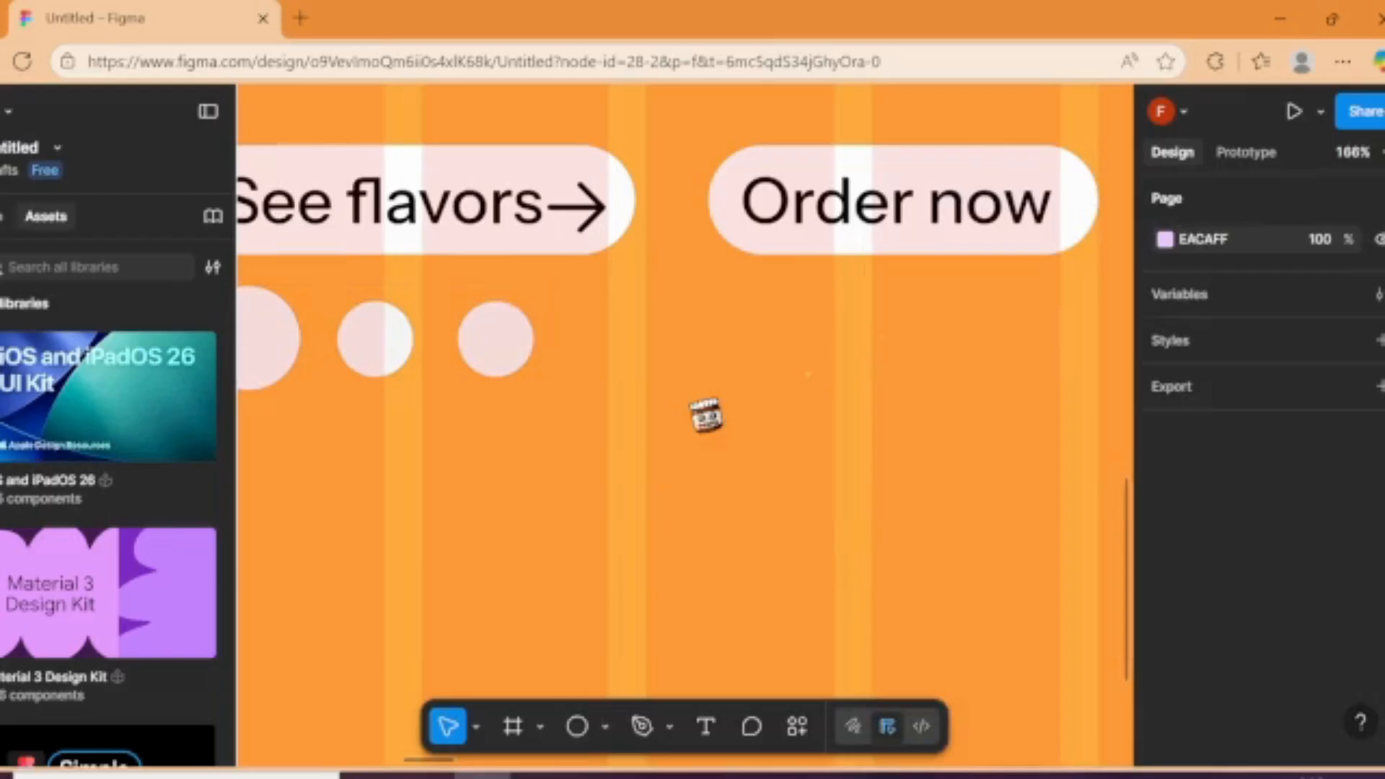
Step: Group the three circles below the orange frame's See flavors button
{"action": "left_click", "coordinate": [495, 361]}
{"action": "left_click", "coordinate": [393, 345], "text": "shift"}
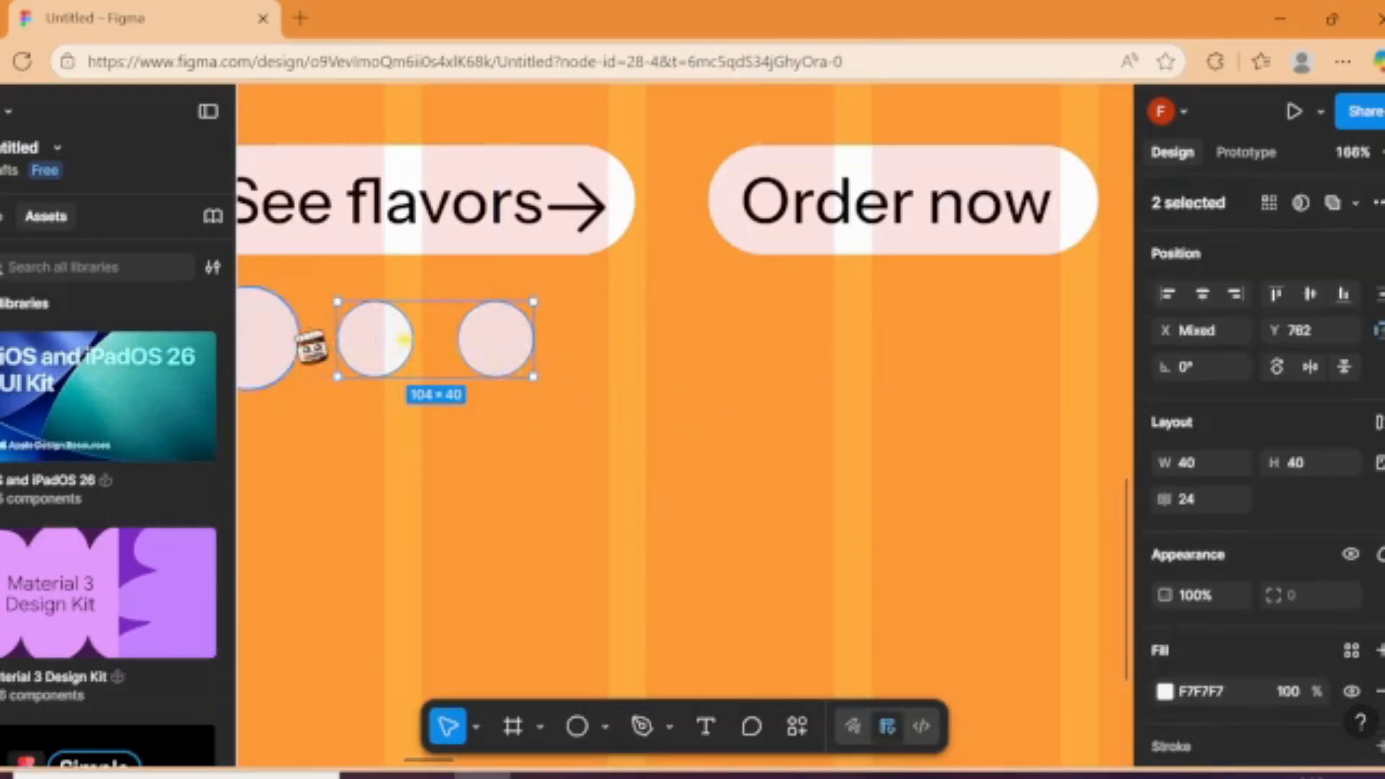
{"action": "left_click", "coordinate": [285, 343], "text": "shift"}
{"action": "key", "text": "ctrl+g"}
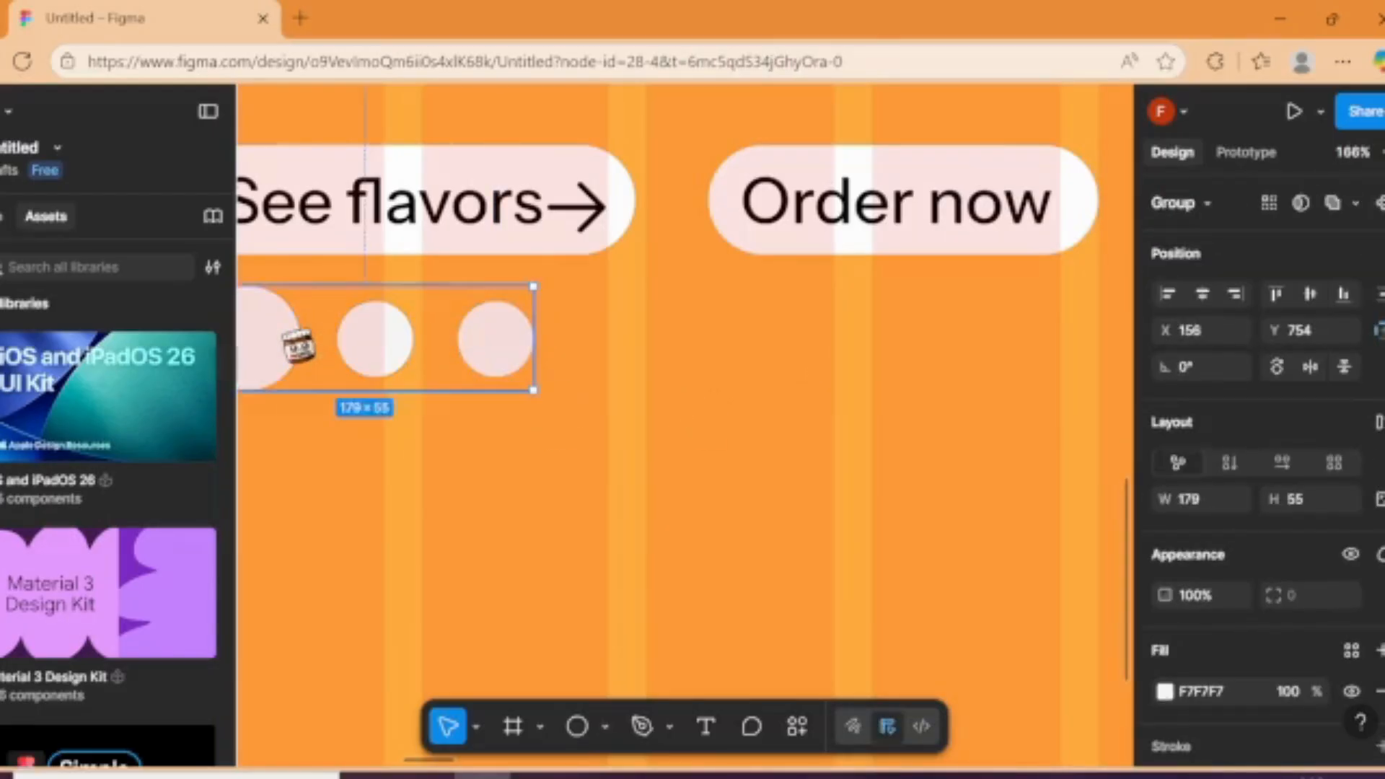
Step: Copy the circle group below the See flavors button in the grape and strawberry frames
{"action": "scroll", "coordinate": [393, 371], "scroll_direction": "down", "scroll_amount": 5}
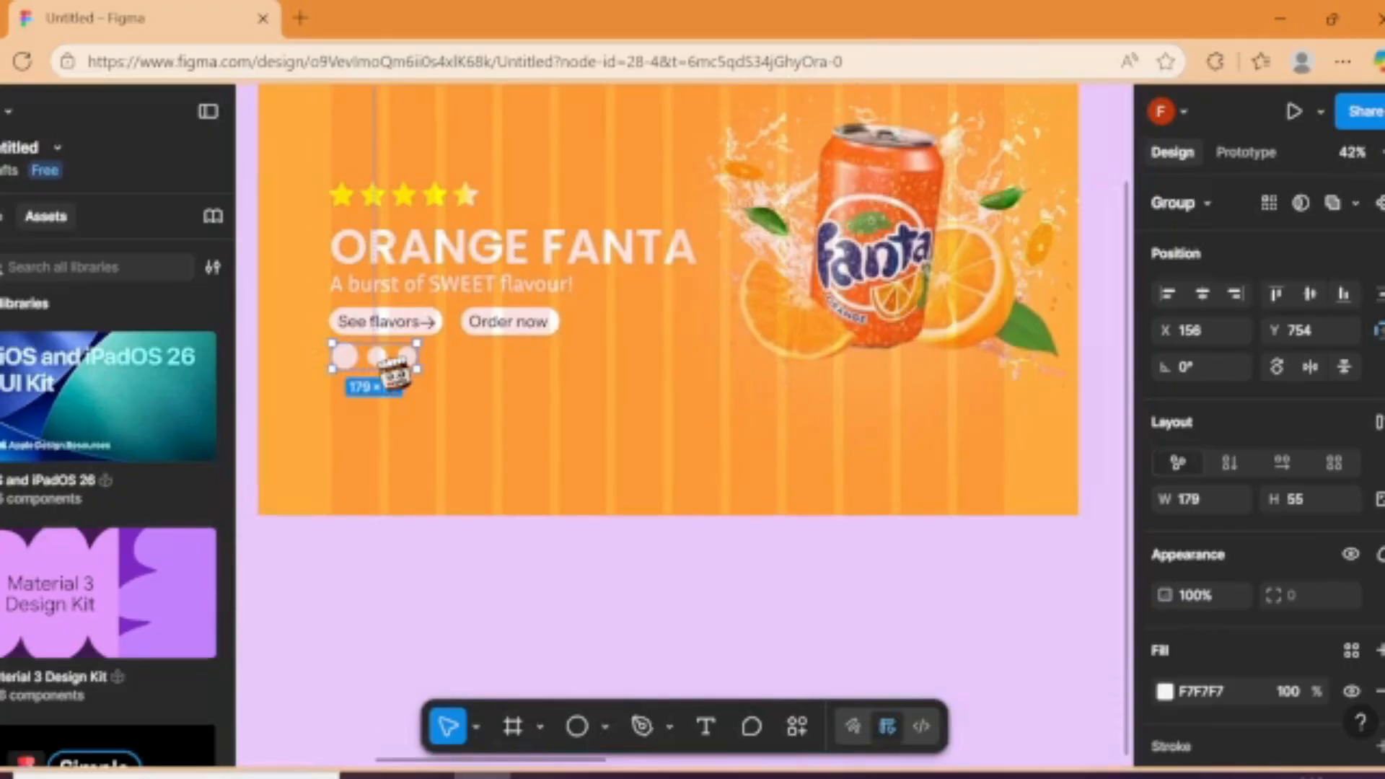
{"action": "left_click_drag", "start_coordinate": [394, 372], "coordinate": [923, 358]}
{"action": "left_click_drag", "start_coordinate": [499, 577], "coordinate": [174, 554]}
{"action": "left_click_drag", "start_coordinate": [318, 626], "coordinate": [546, 345]}
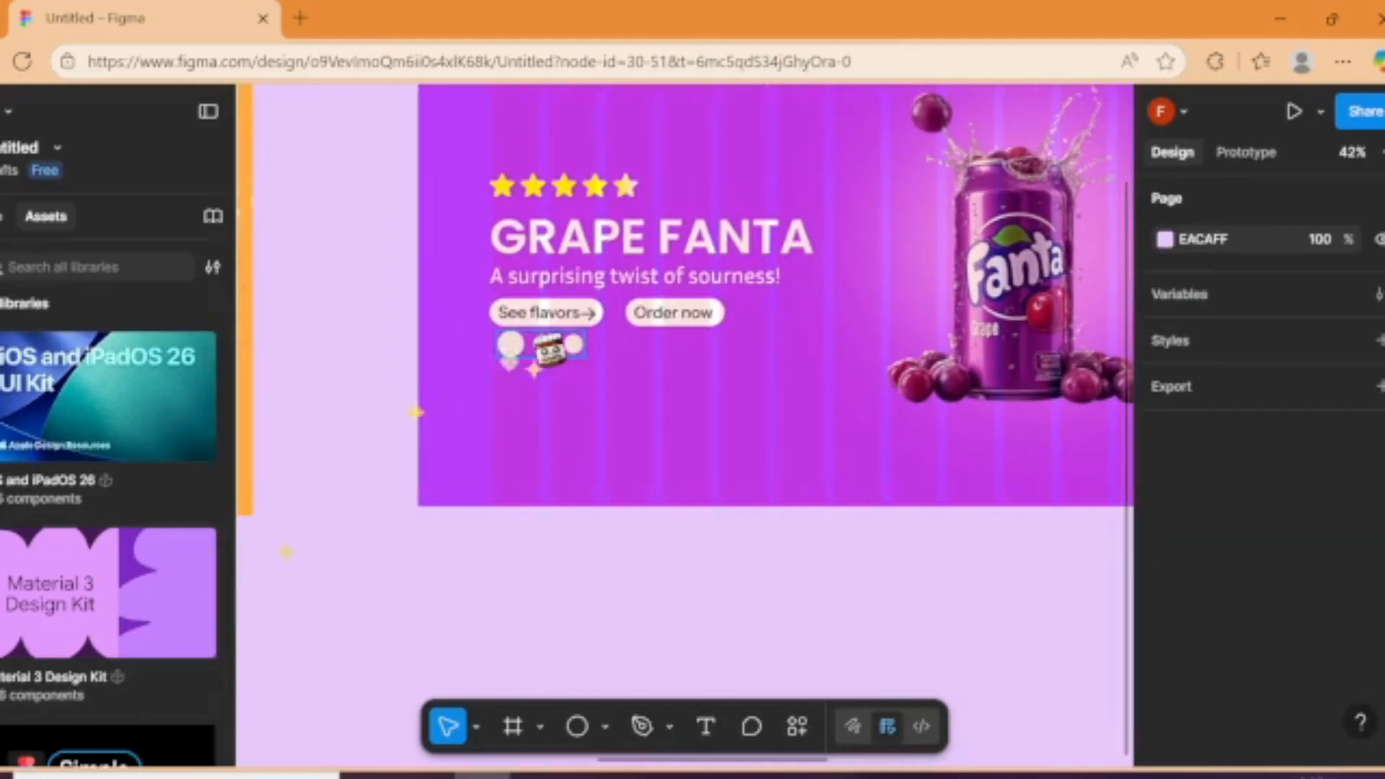
Step: Rearrange the grape frame's circles so the large one sits in the middle at X 234, Y 747, between the two small ones
{"action": "scroll", "coordinate": [538, 339], "scroll_direction": "up", "scroll_amount": 5}
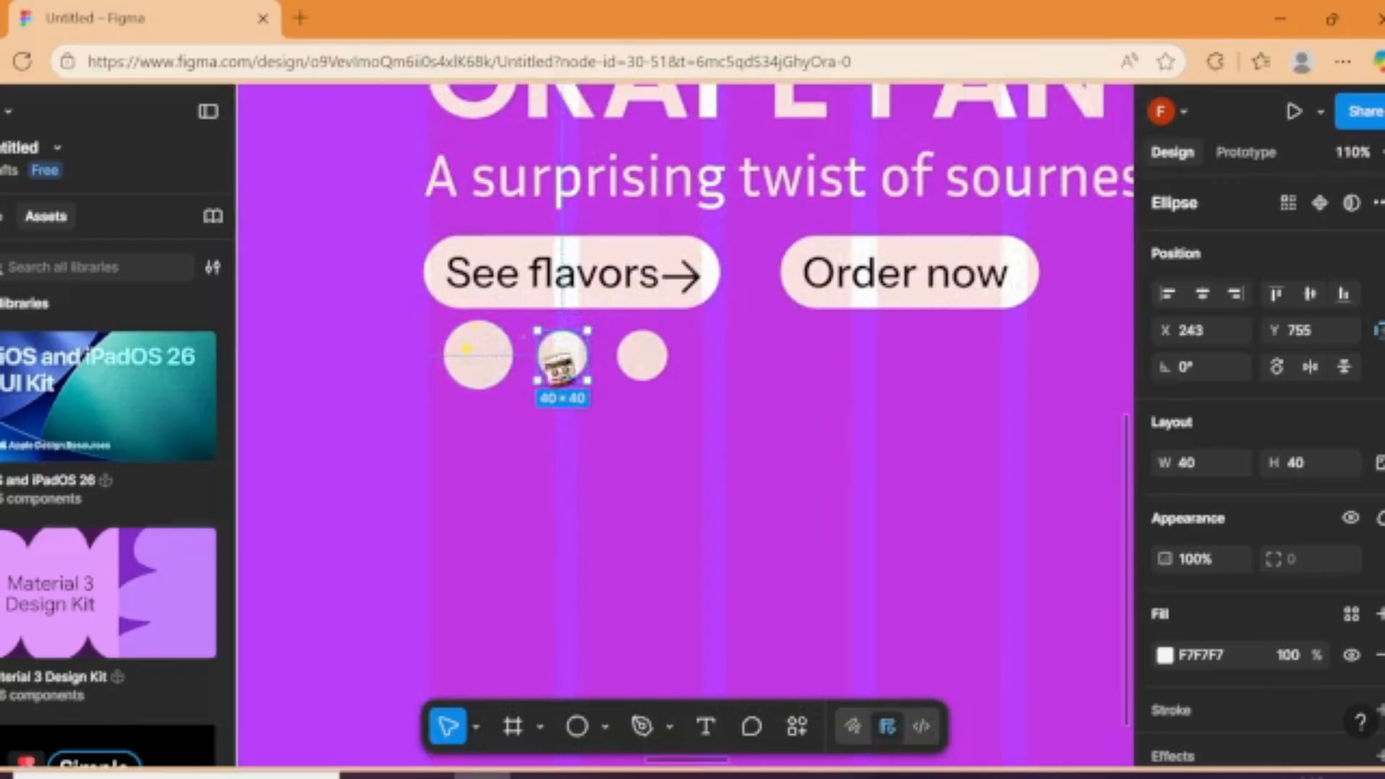
{"action": "left_click_drag", "start_coordinate": [541, 377], "coordinate": [497, 368]}
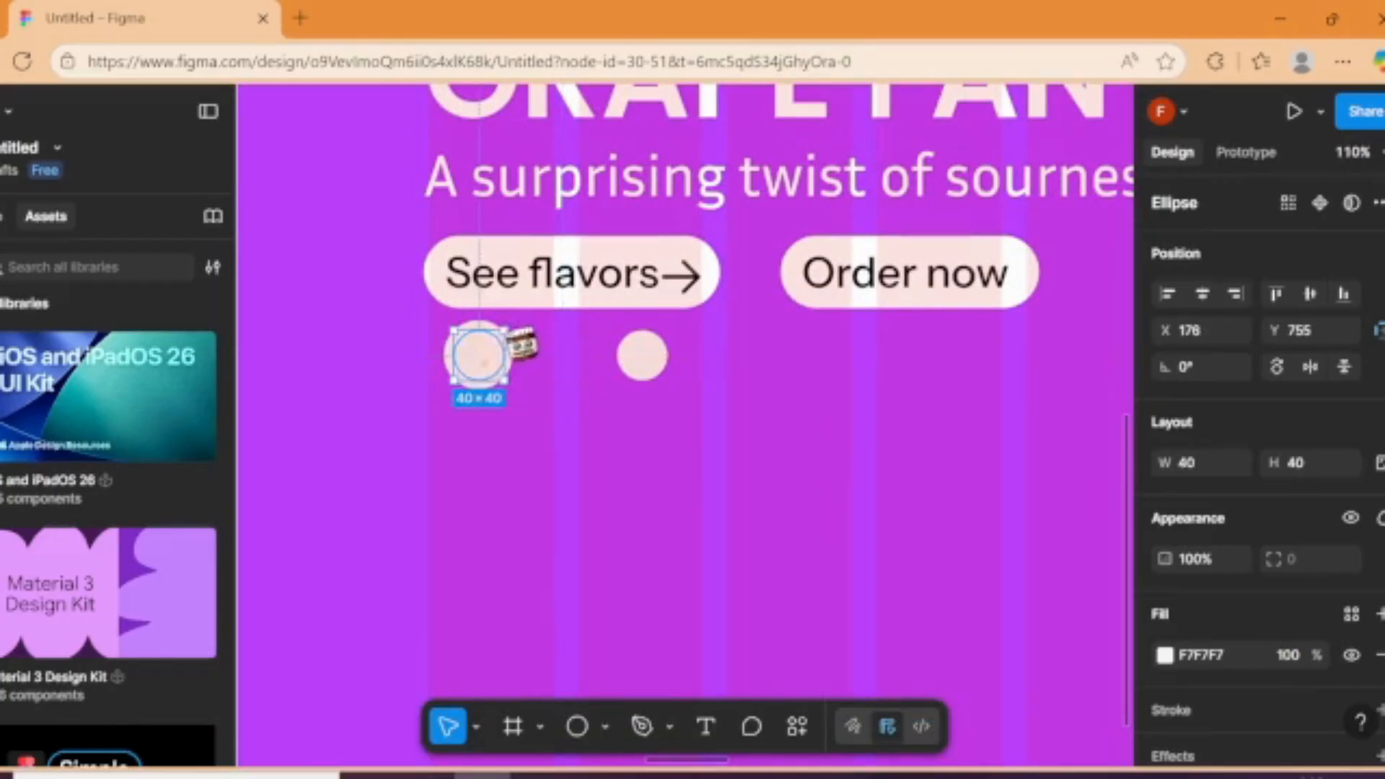
{"action": "left_click", "coordinate": [442, 338]}
{"action": "left_click", "coordinate": [452, 341]}
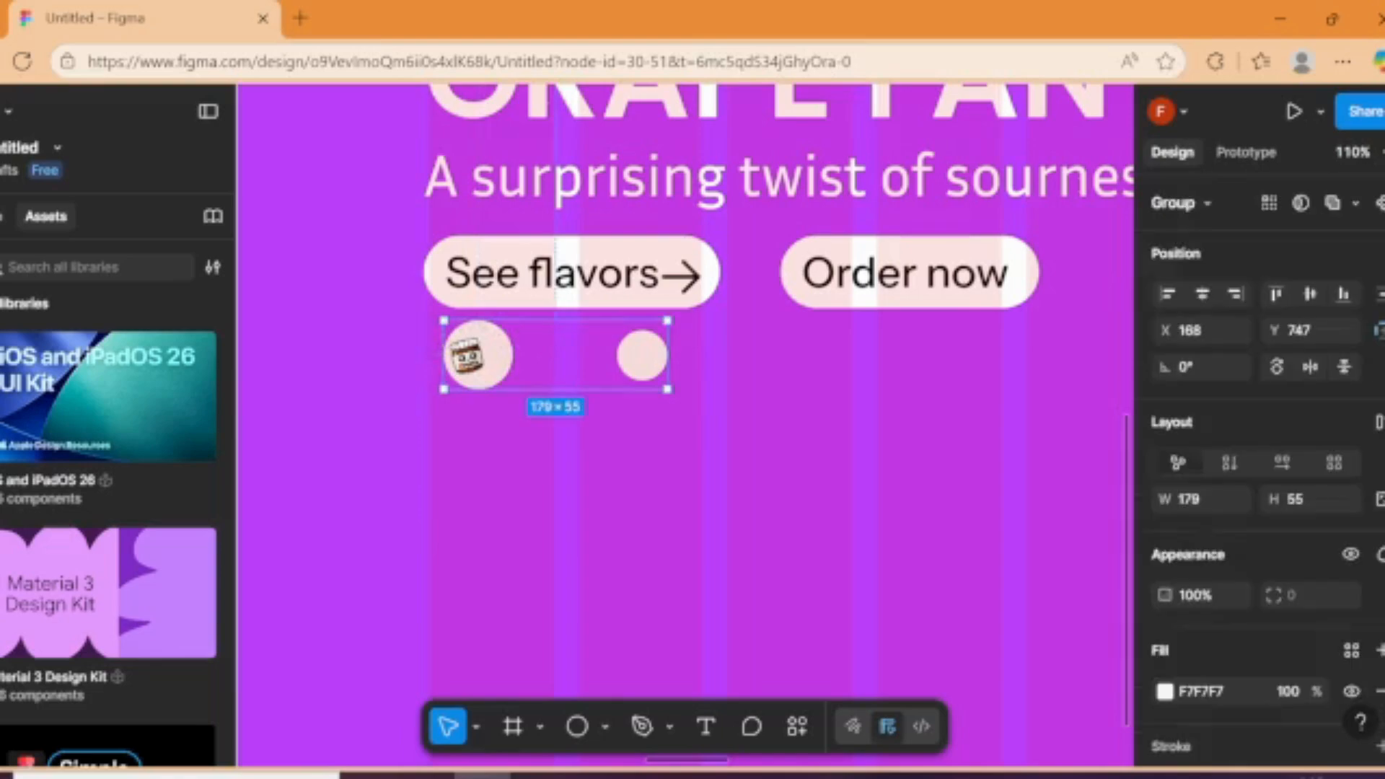
{"action": "double_click", "coordinate": [455, 342]}
{"action": "double_click", "coordinate": [455, 341]}
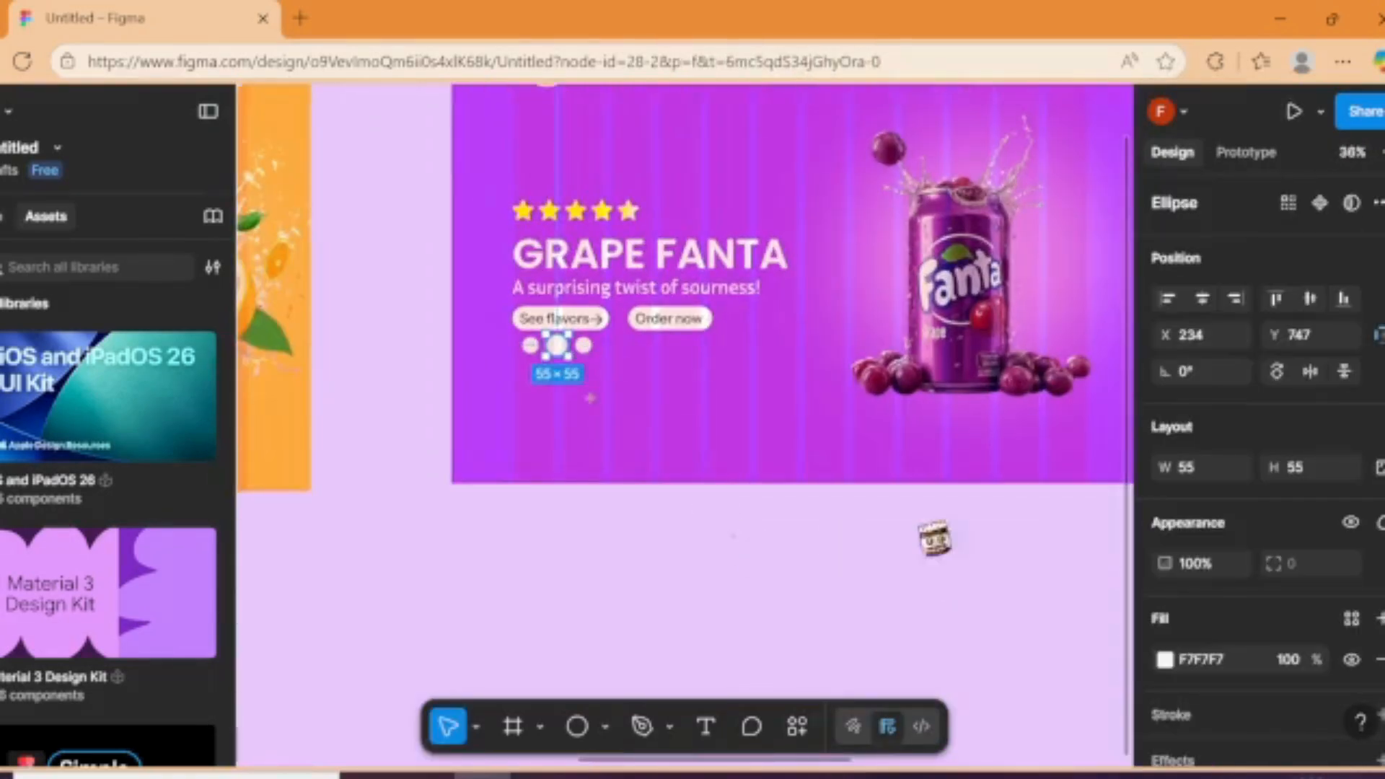
Step: Rearrange the strawberry frame's circles so the two small ones come first and the large one is last
{"action": "left_click_drag", "start_coordinate": [743, 538], "coordinate": [1190, 534]}
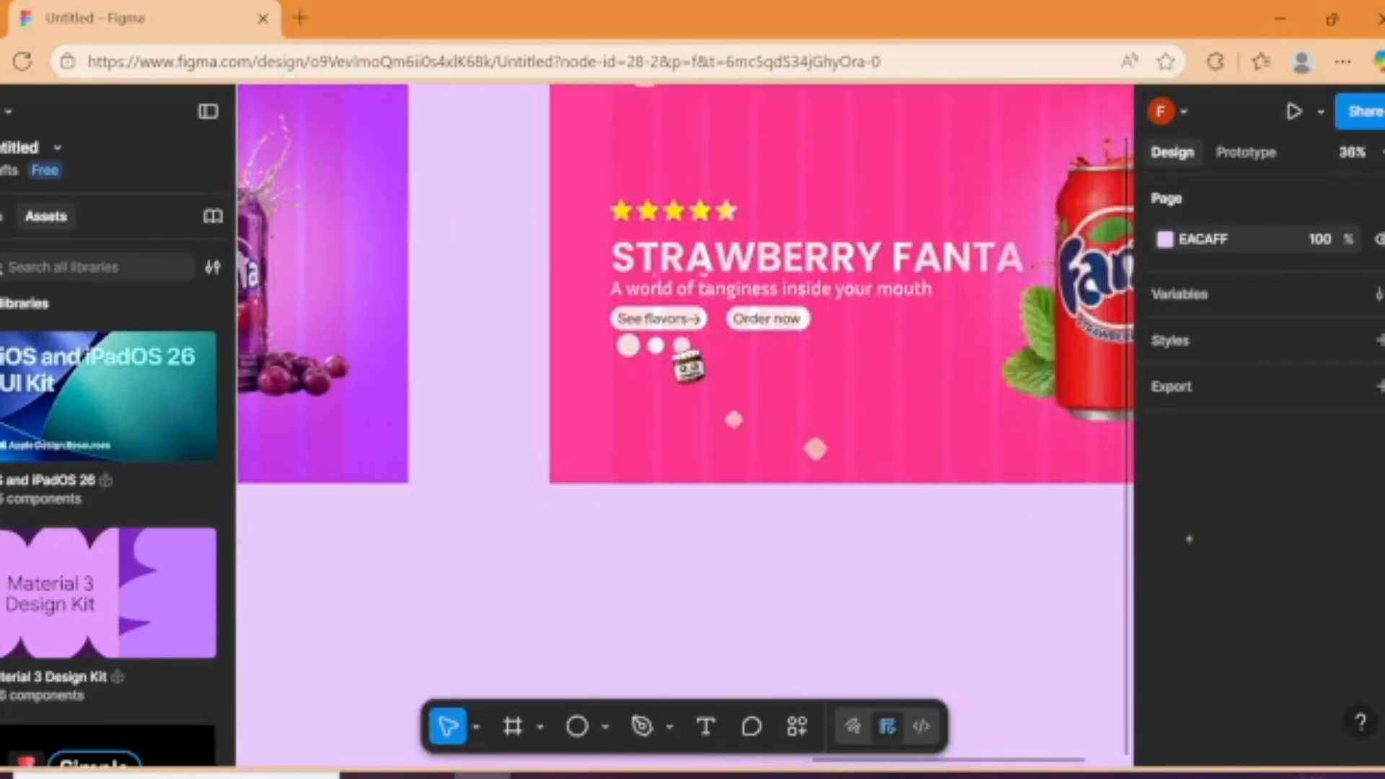
{"action": "scroll", "coordinate": [688, 366], "scroll_direction": "up", "scroll_amount": 5}
{"action": "left_click", "coordinate": [640, 339]}
{"action": "left_click_drag", "start_coordinate": [625, 327], "coordinate": [515, 341]}
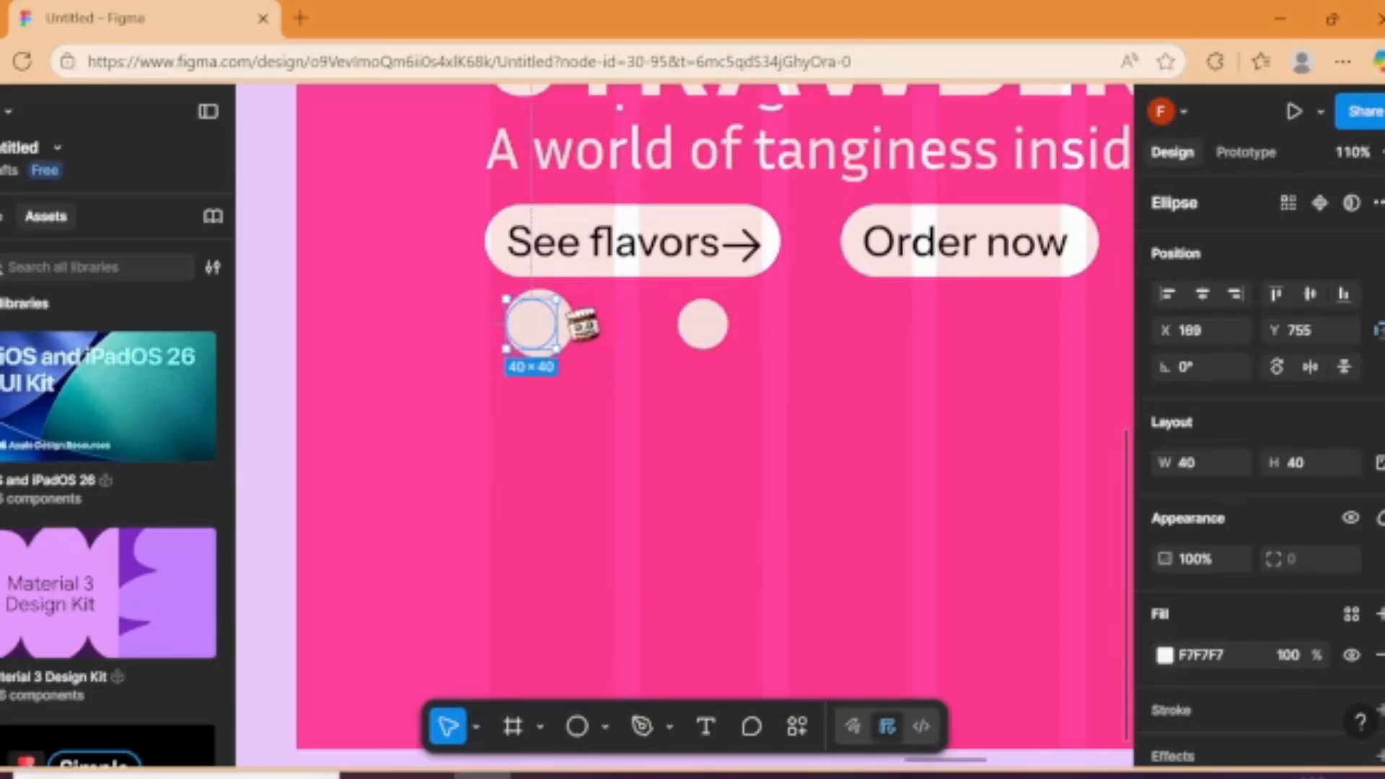
{"action": "double_click", "coordinate": [577, 321]}
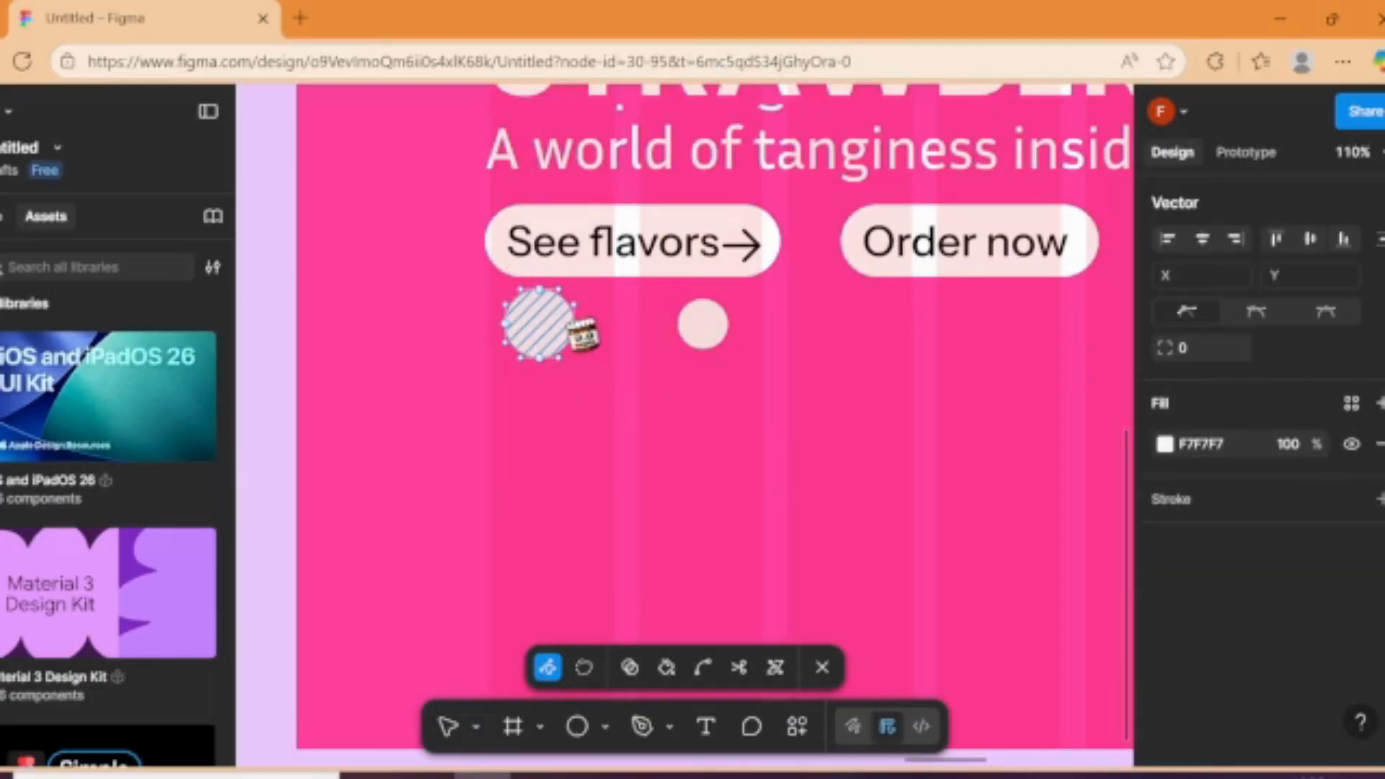
{"action": "left_click", "coordinate": [837, 667]}
{"action": "left_click_drag", "start_coordinate": [568, 337], "coordinate": [793, 334]}
{"action": "left_click_drag", "start_coordinate": [705, 326], "coordinate": [703, 331]}
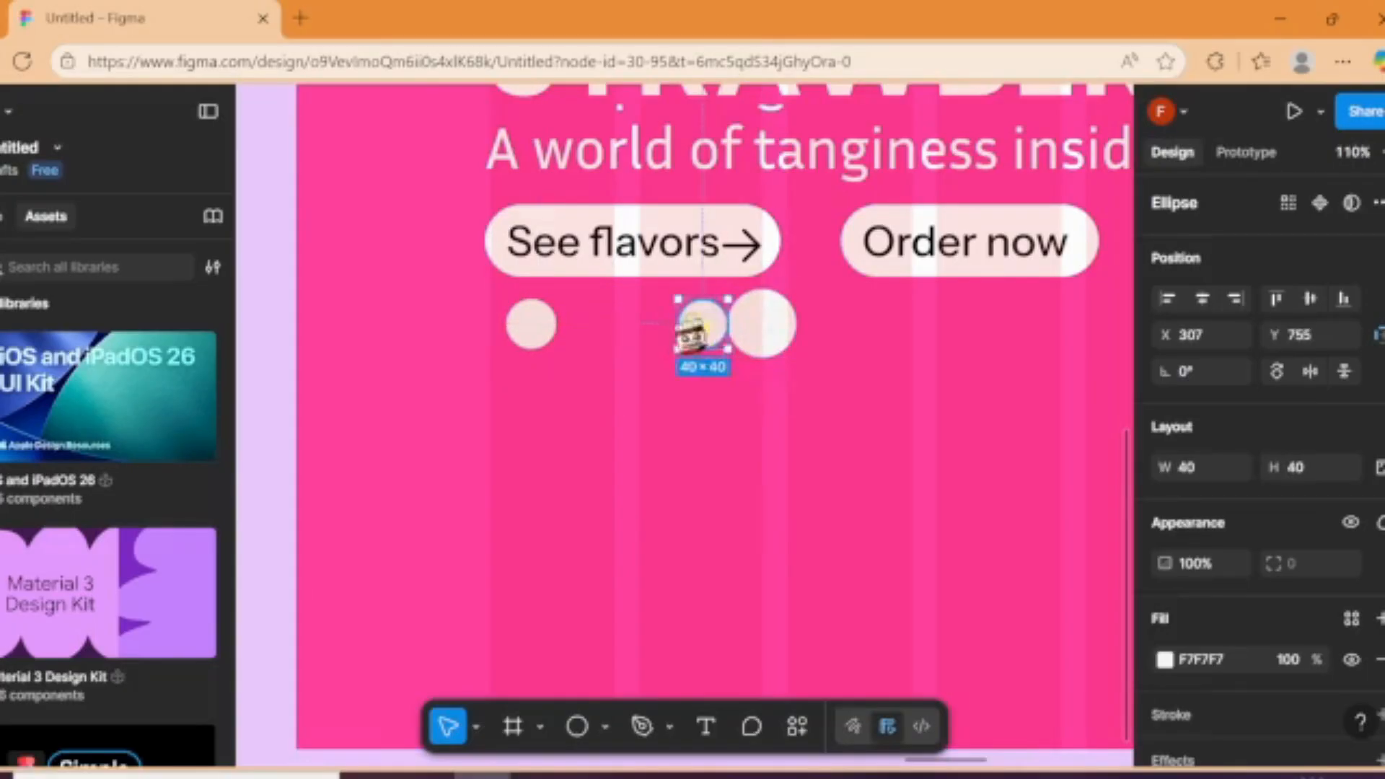
{"action": "left_click_drag", "start_coordinate": [703, 330], "coordinate": [638, 331]}
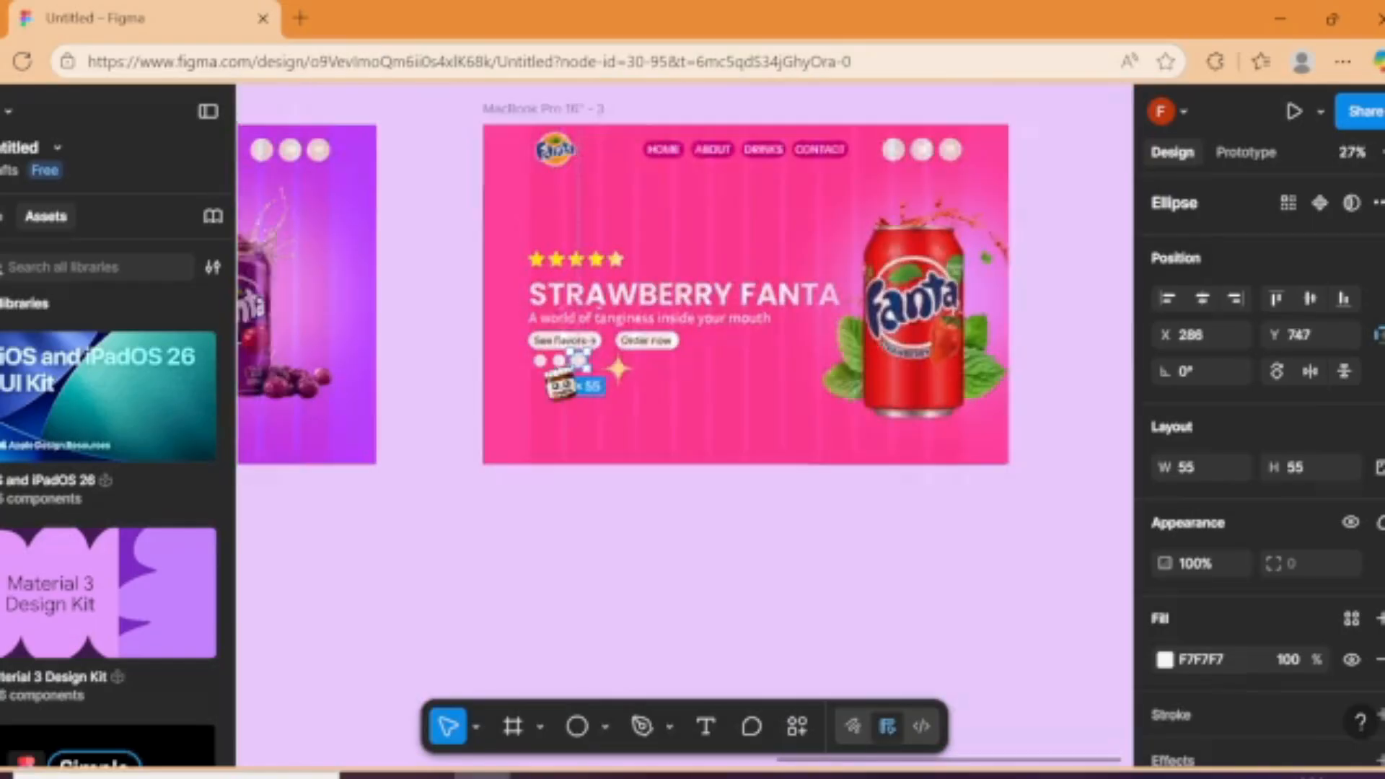
Step: Link the orange frame's circle group to the grape frame with an On click, Navigate to prototype interaction
{"action": "scroll", "coordinate": [551, 376], "scroll_direction": "down", "scroll_amount": 2}
{"action": "left_click", "coordinate": [486, 470]}
{"action": "left_click_drag", "start_coordinate": [485, 470], "coordinate": [172, 478]}
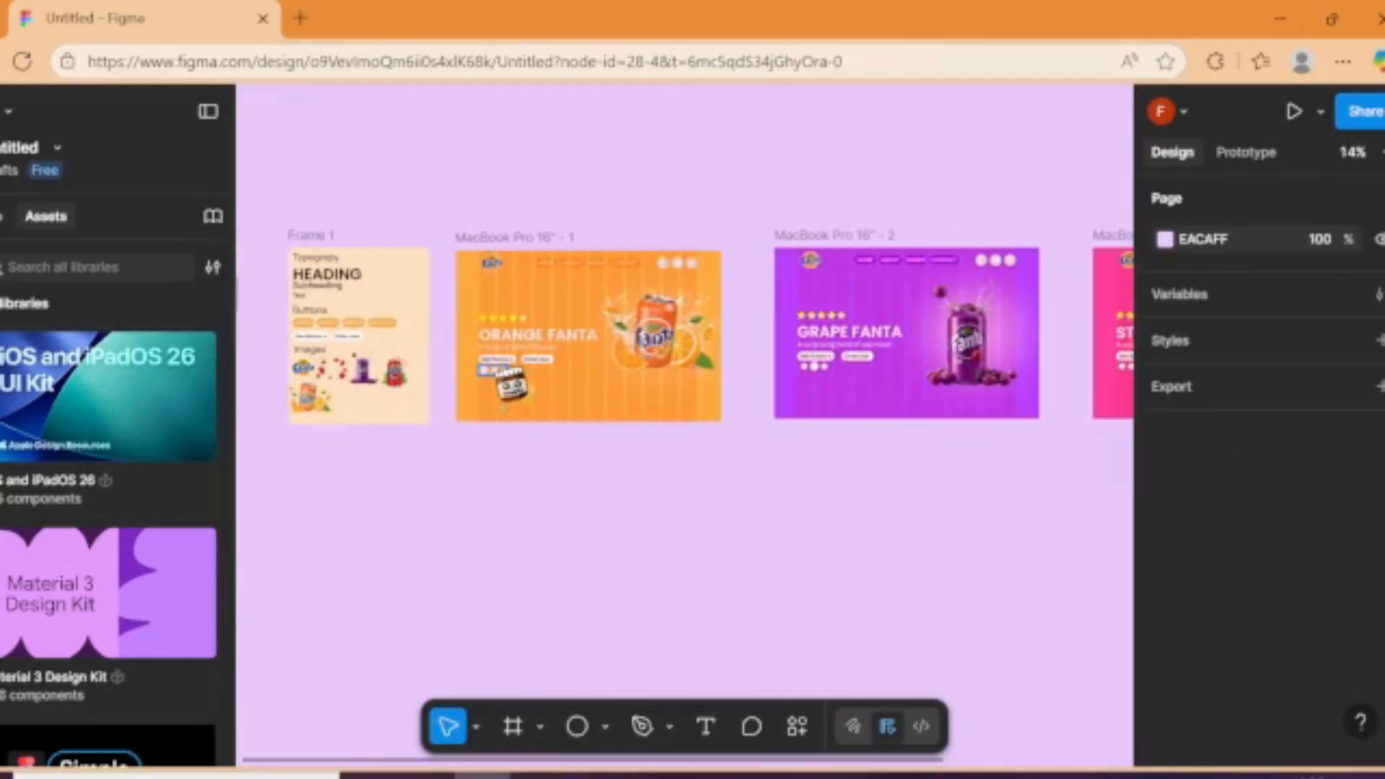
{"action": "left_click", "coordinate": [496, 369]}
{"action": "left_click", "coordinate": [1256, 157]}
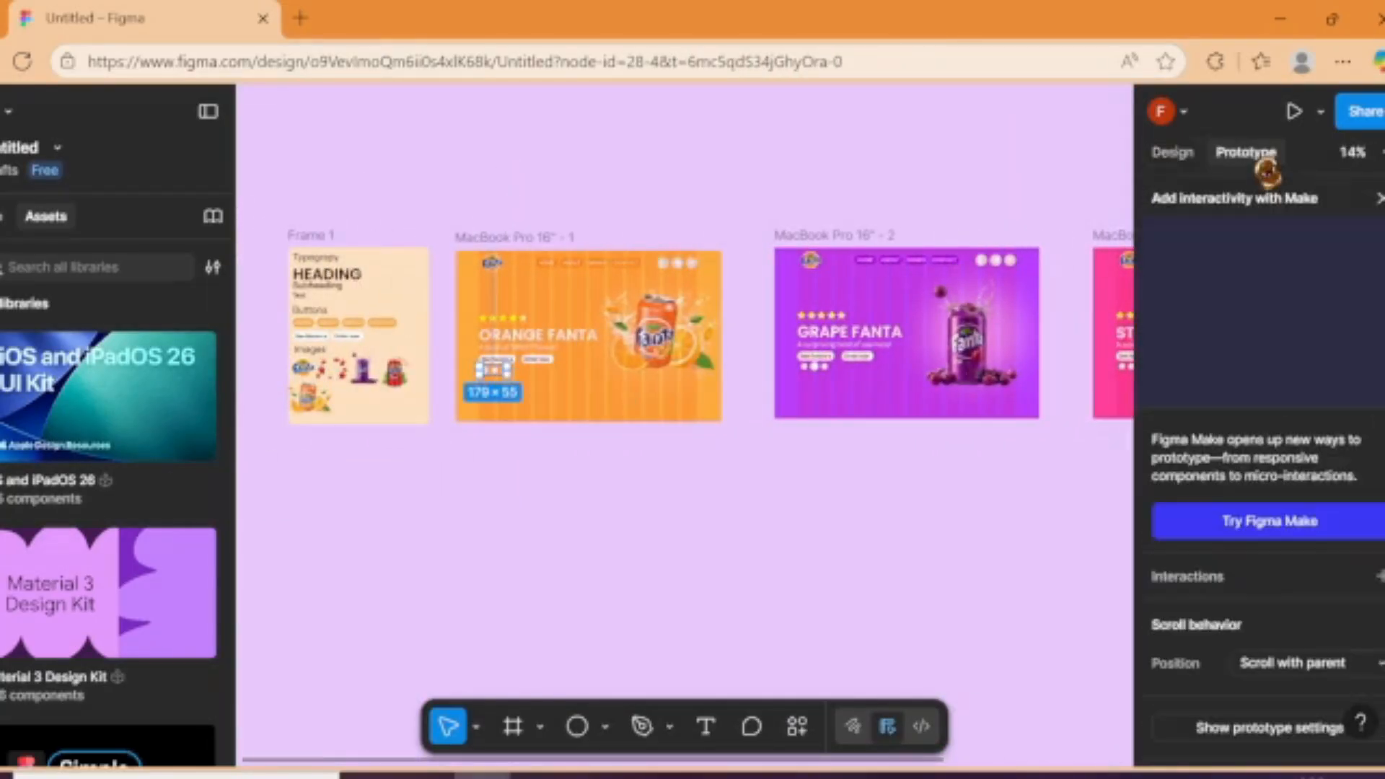
{"action": "scroll", "coordinate": [1129, 248], "scroll_direction": "up", "scroll_amount": 5}
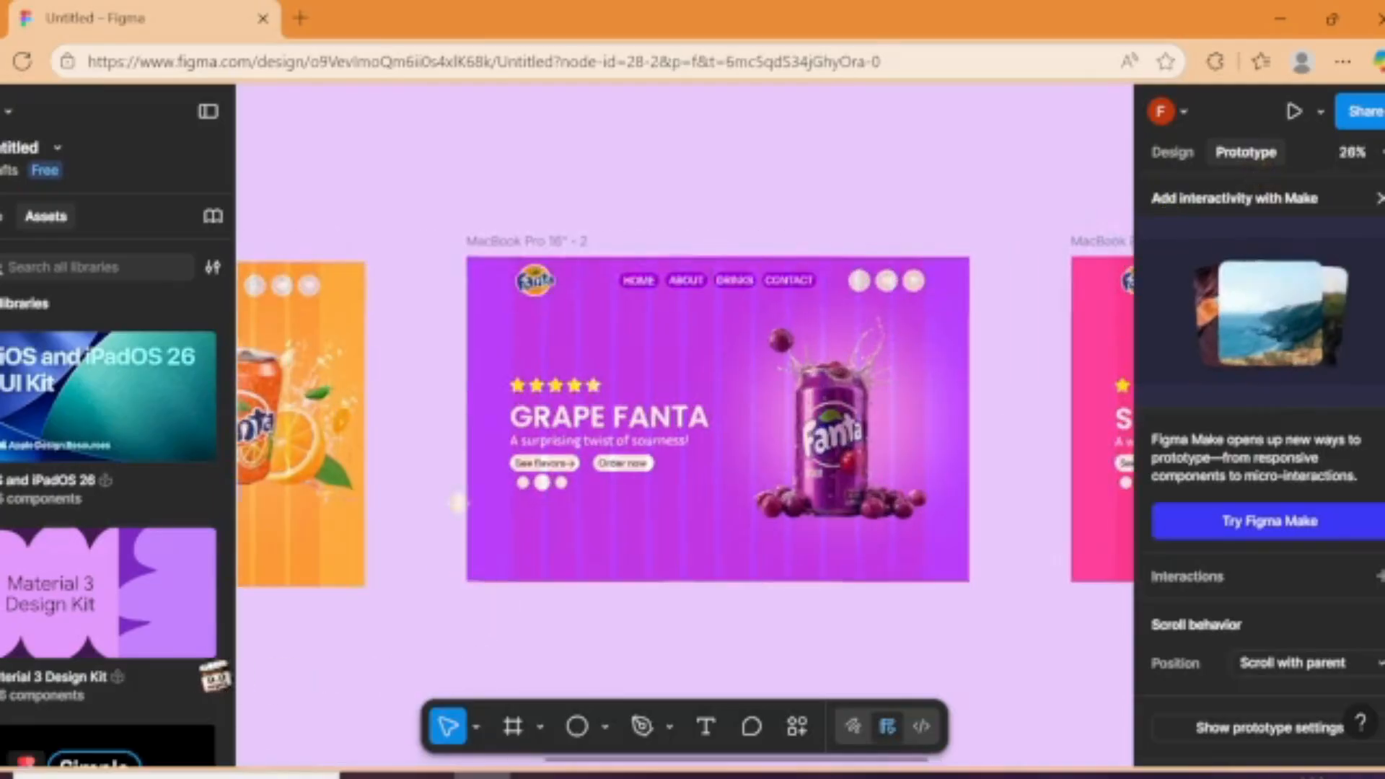
{"action": "left_click_drag", "start_coordinate": [215, 676], "coordinate": [173, 678]}
{"action": "scroll", "coordinate": [306, 580], "scroll_direction": "left", "scroll_amount": 3}
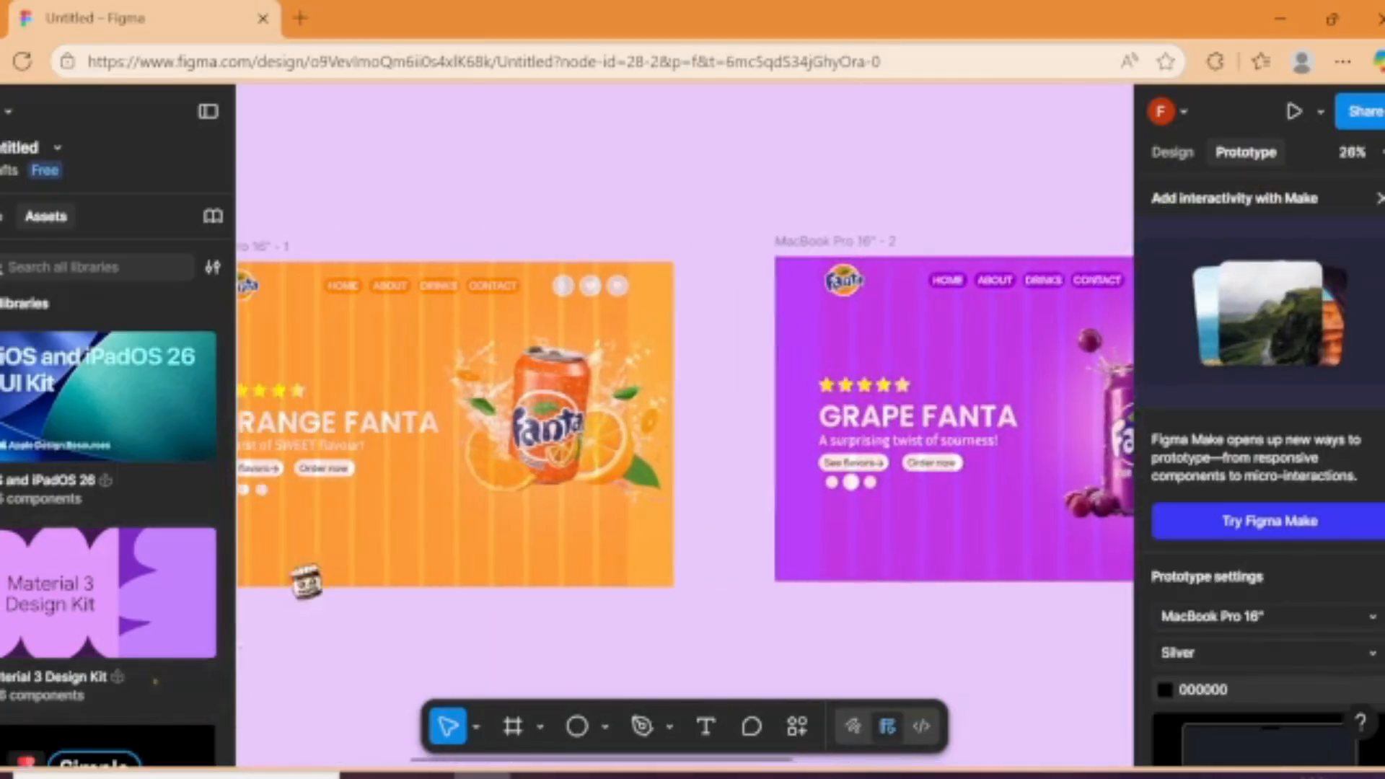
{"action": "scroll", "coordinate": [312, 662], "scroll_direction": "left", "scroll_amount": 3}
{"action": "left_click", "coordinate": [526, 491]}
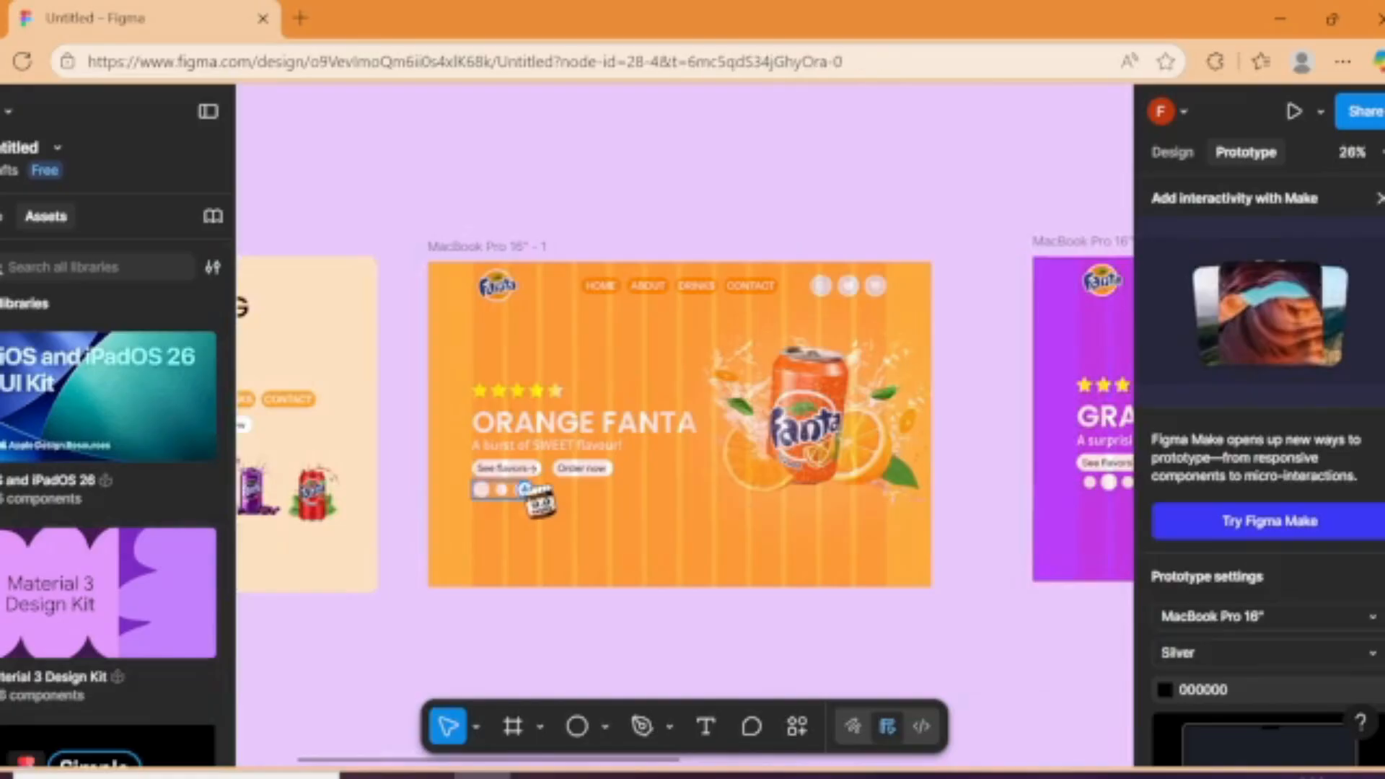
{"action": "left_click_drag", "start_coordinate": [527, 490], "coordinate": [1042, 476]}
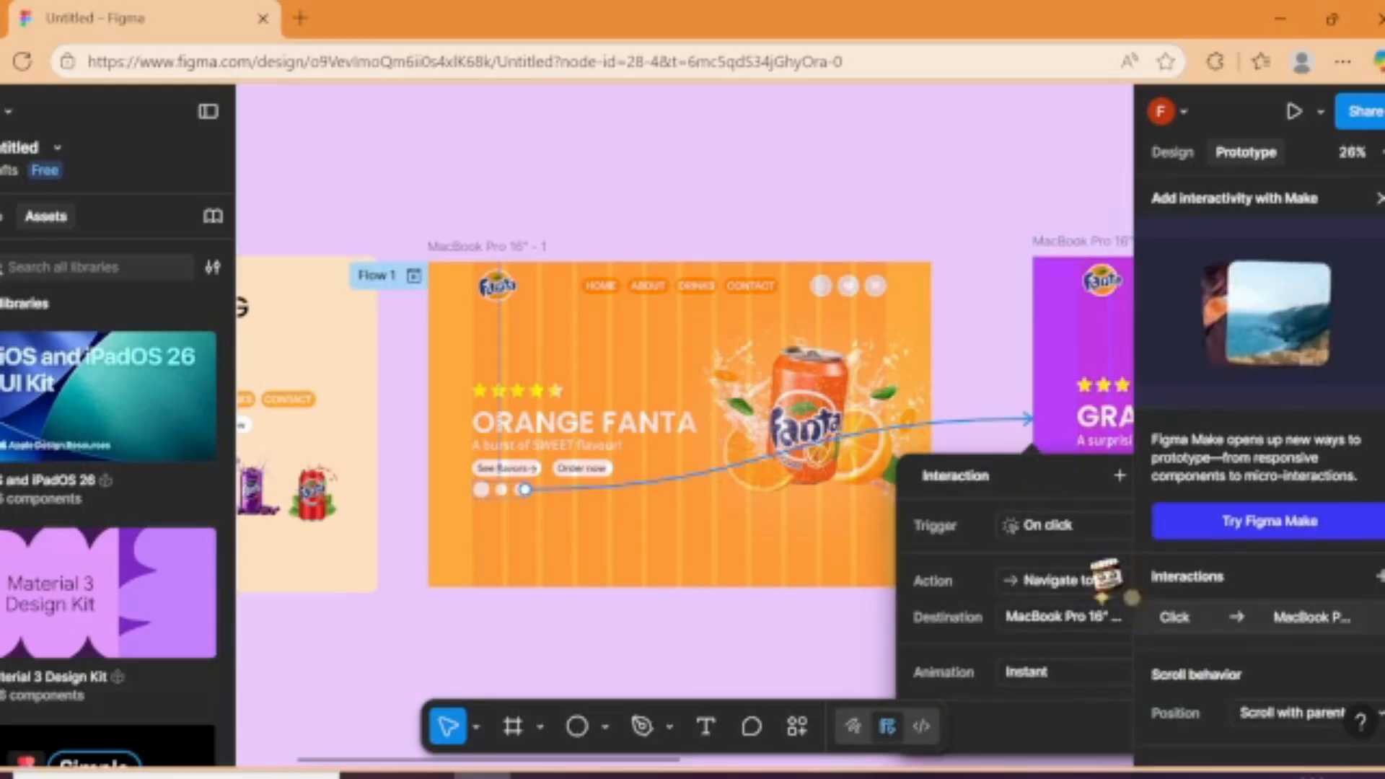
Step: Set the animation of the orange-to-grape interaction to Move out
{"action": "left_click", "coordinate": [1093, 675]}
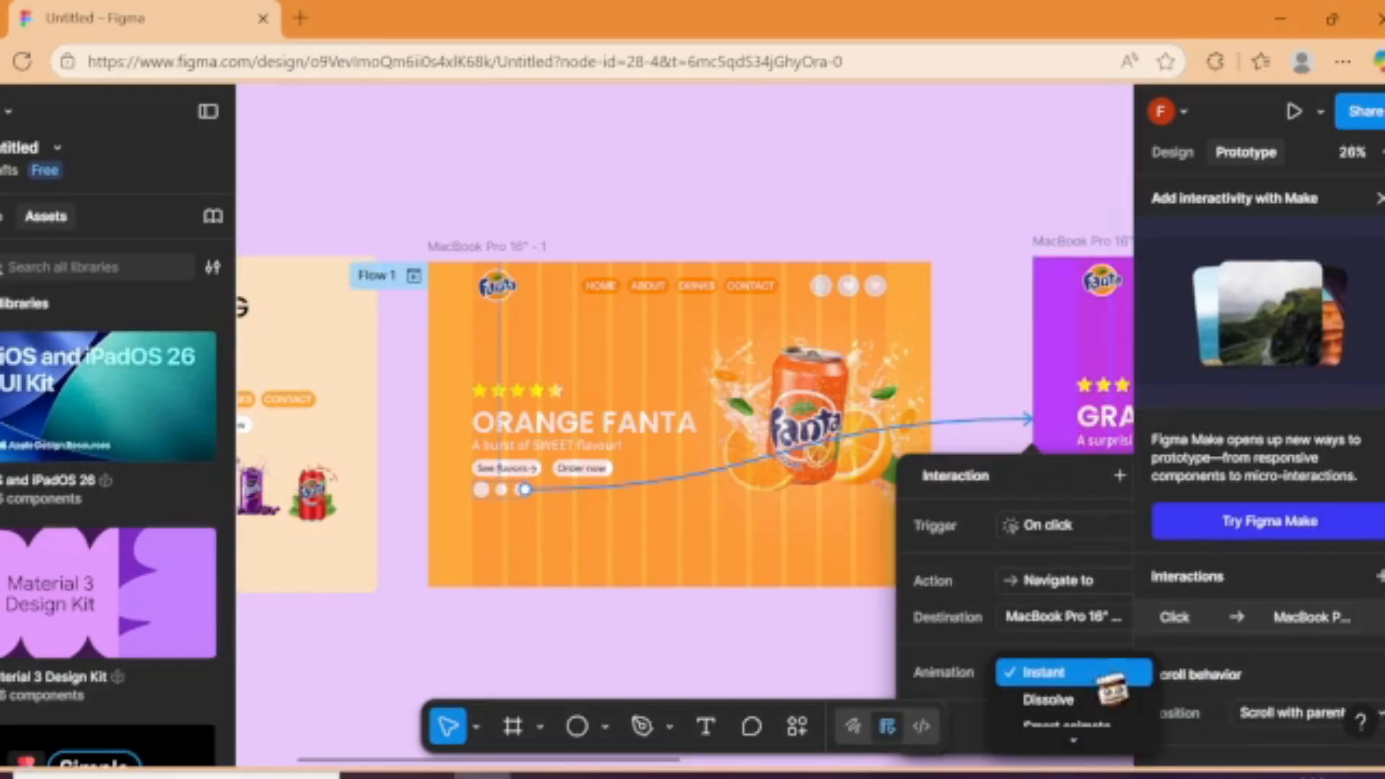
{"action": "scroll", "coordinate": [1093, 736], "scroll_direction": "down", "scroll_amount": 3}
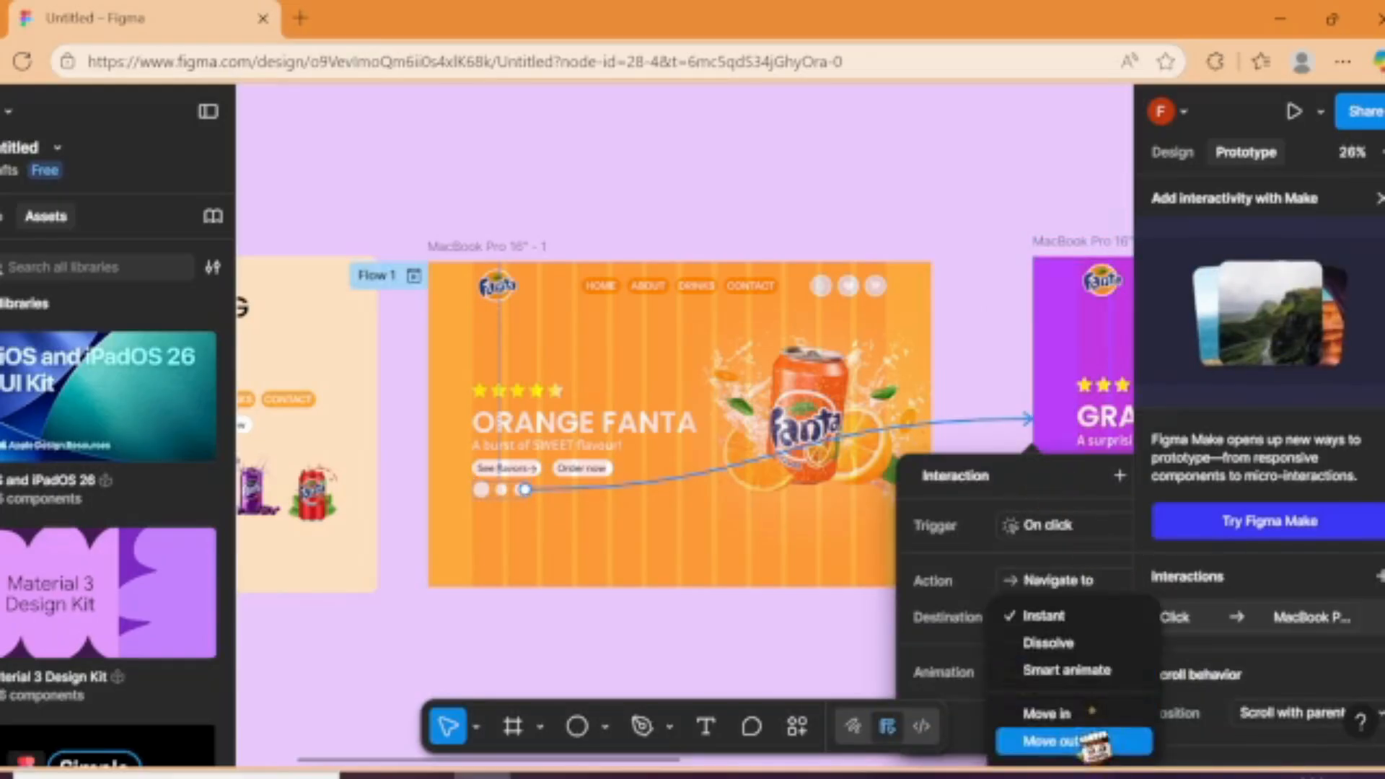
{"action": "left_click", "coordinate": [1082, 742]}
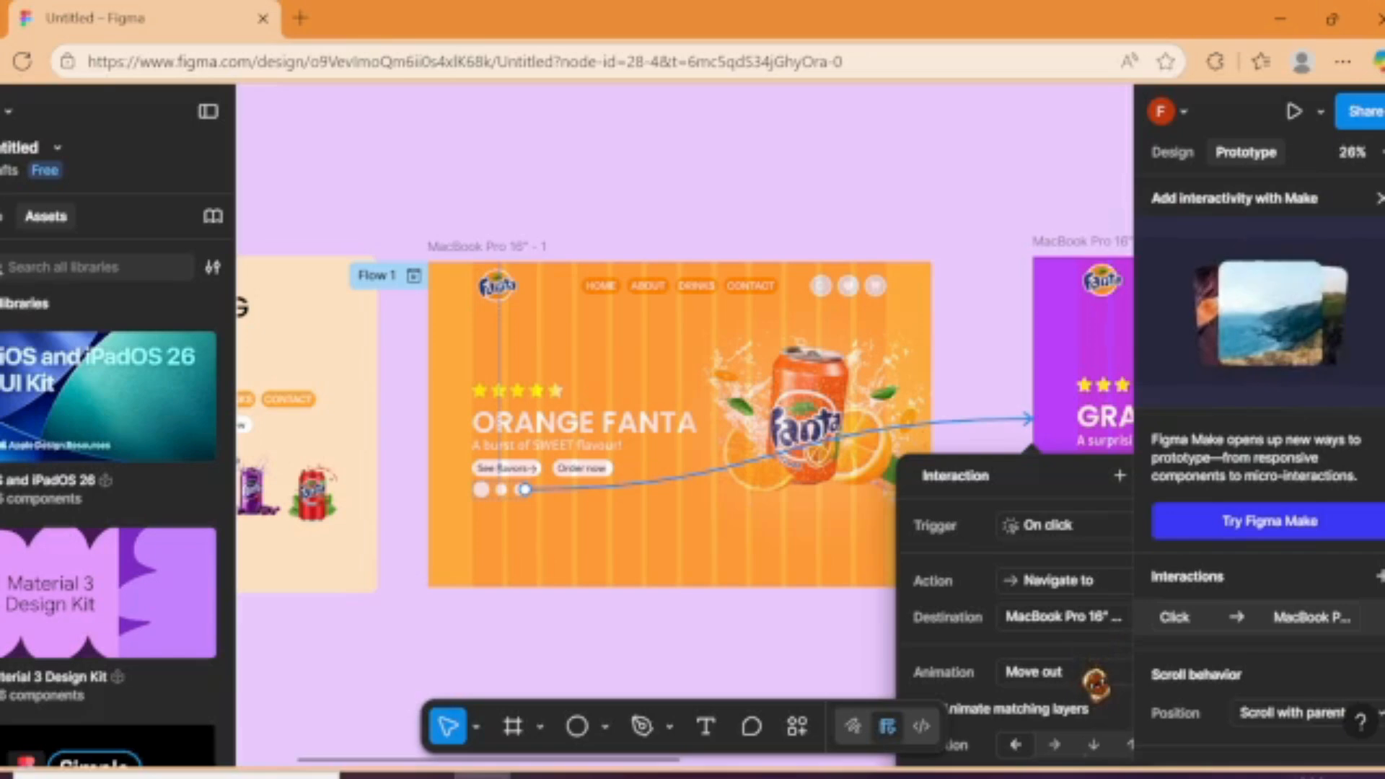
Step: Change the animation of the orange-to-grape interaction to Smart animate
{"action": "left_click", "coordinate": [1096, 669]}
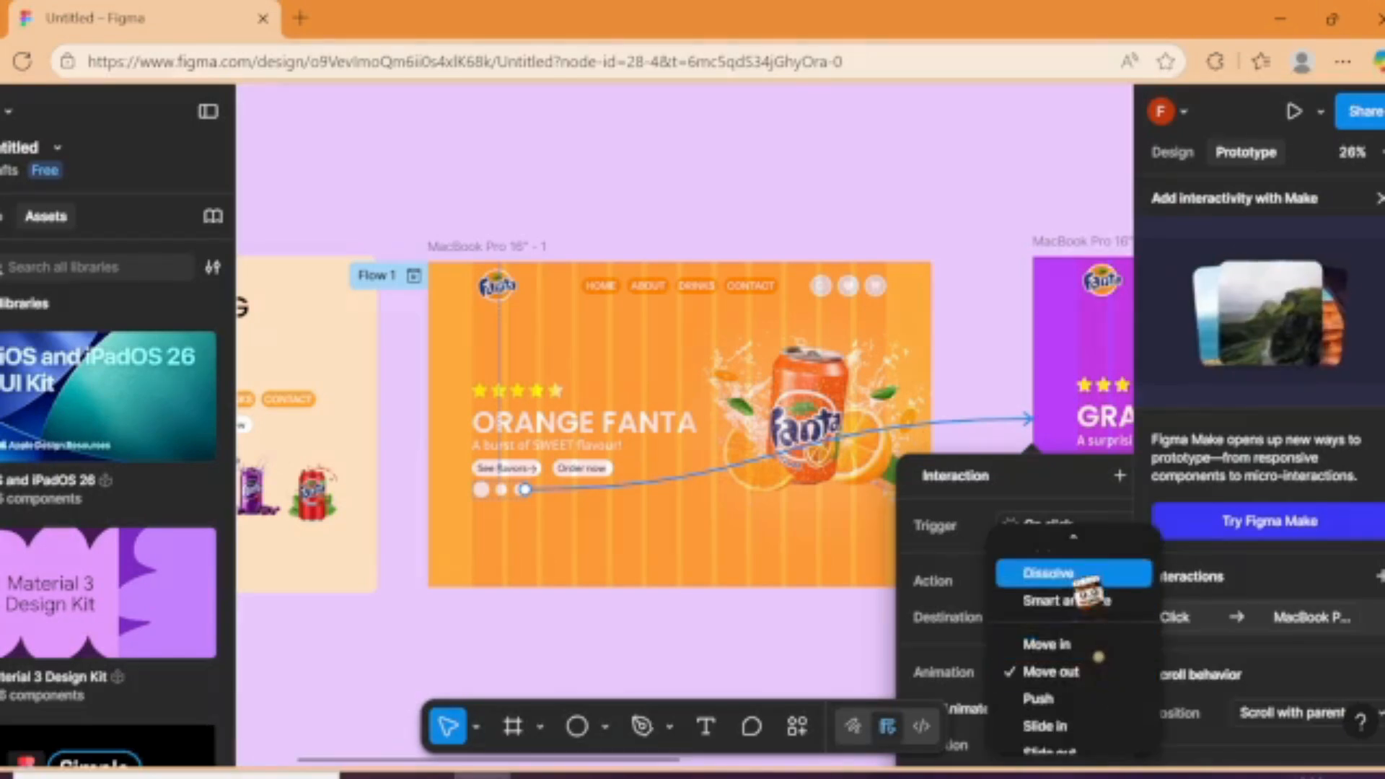
{"action": "left_click", "coordinate": [1075, 577]}
{"action": "left_click", "coordinate": [1083, 682]}
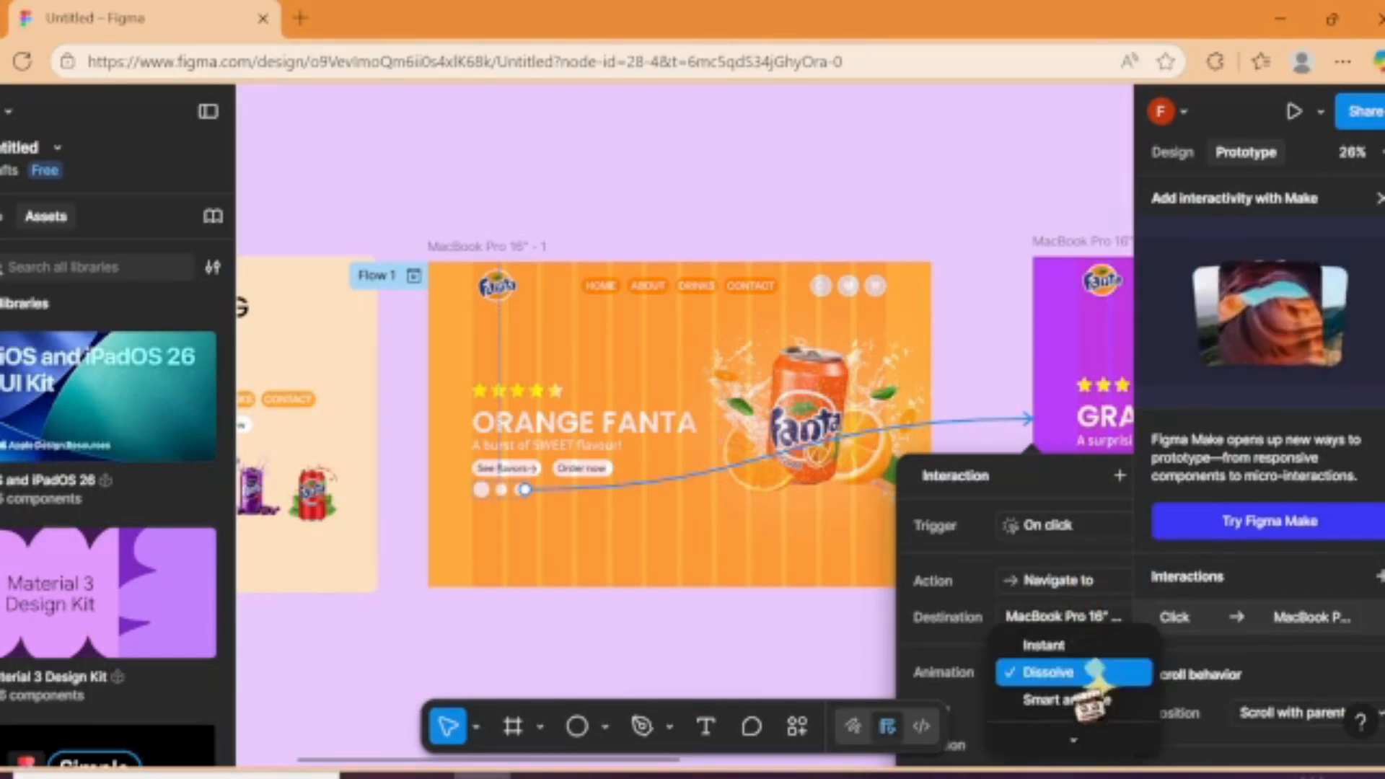
{"action": "left_click", "coordinate": [1064, 699]}
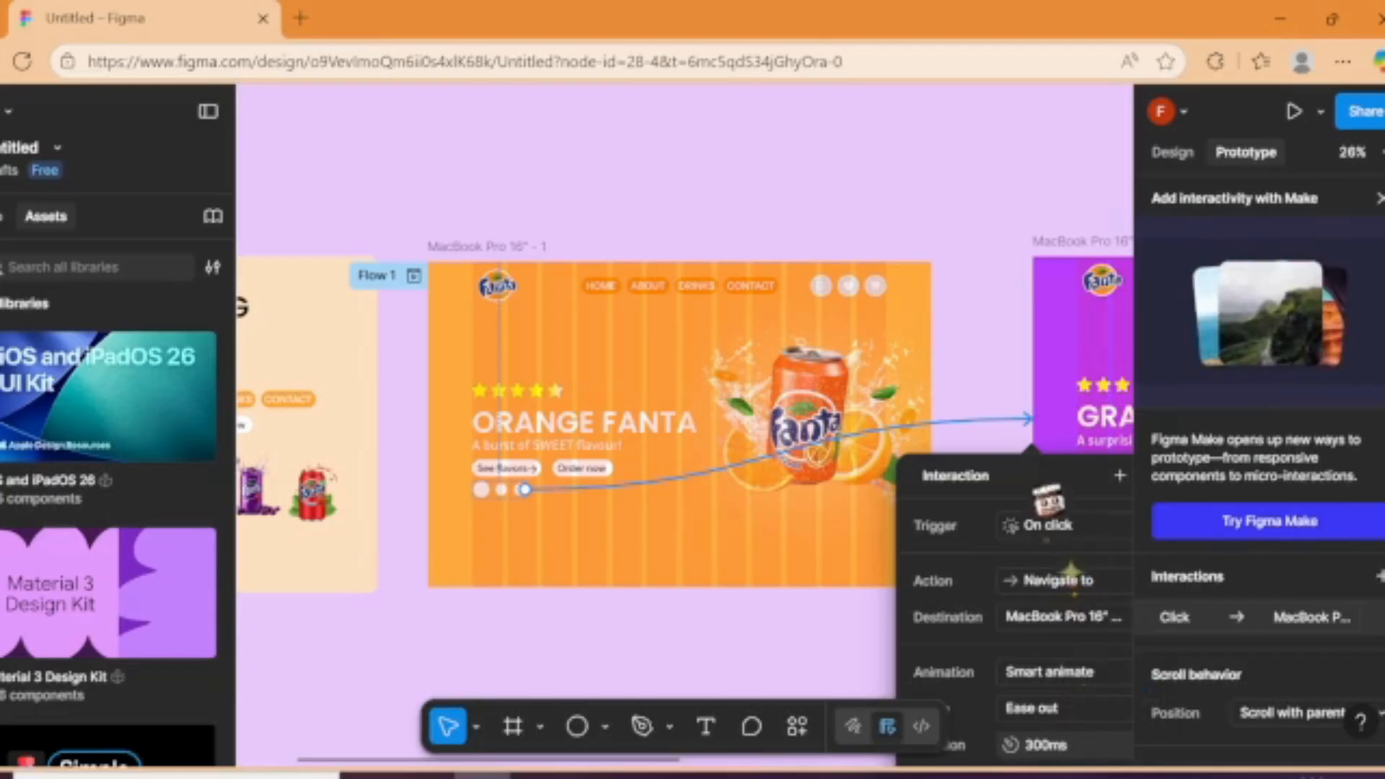
Step: Set the orange-to-grape interaction's curve to Custom bezier and its duration to 1200 ms
{"action": "left_click_drag", "start_coordinate": [1037, 495], "coordinate": [782, 375]}
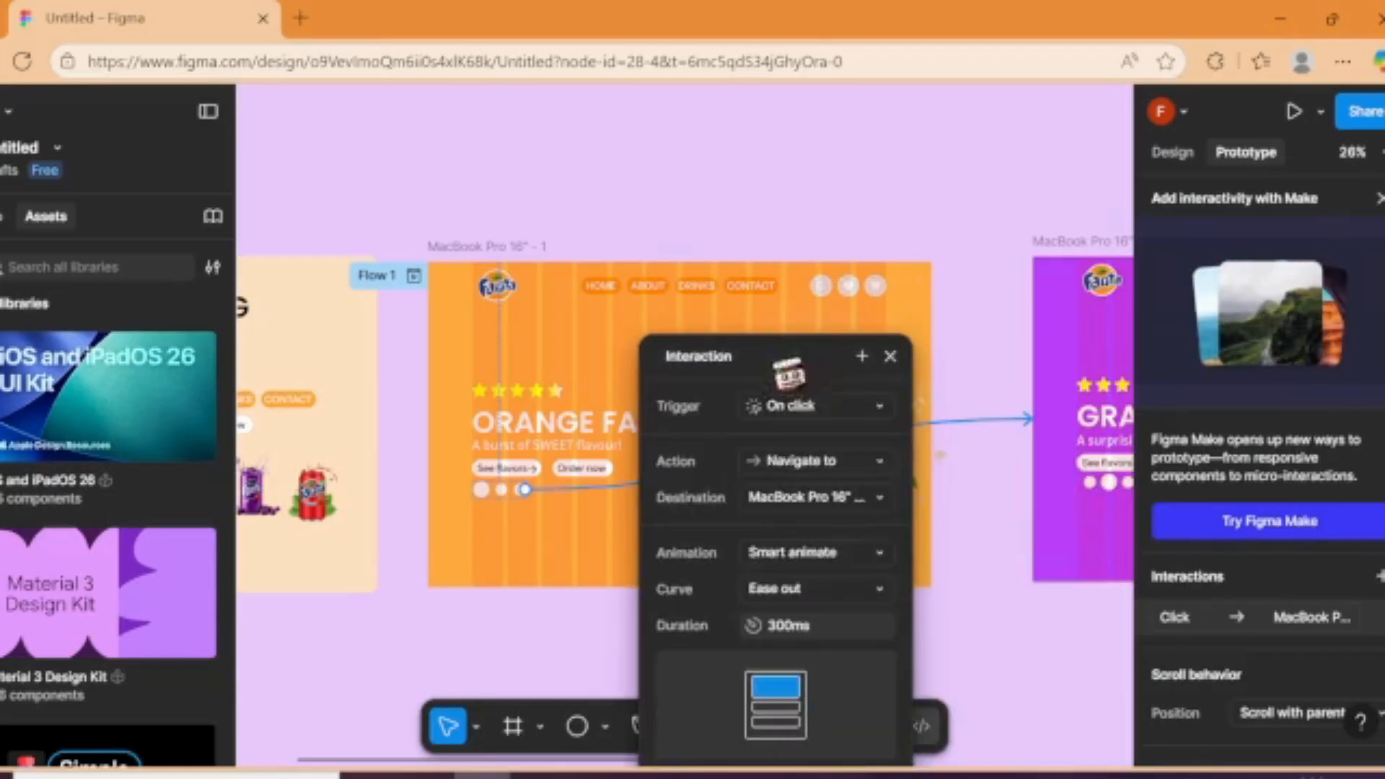
{"action": "left_click", "coordinate": [851, 598]}
{"action": "left_click", "coordinate": [835, 729]}
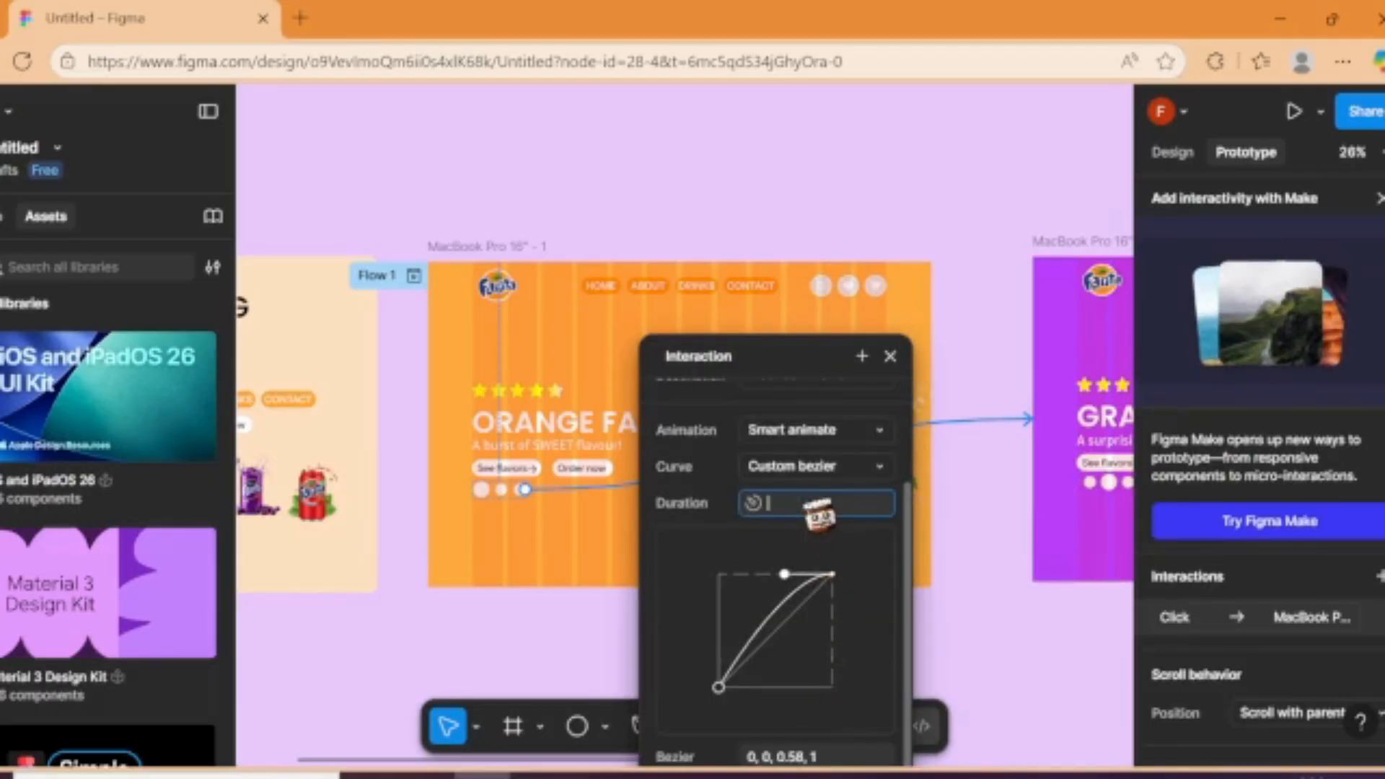
{"action": "type", "text": "00ms"}
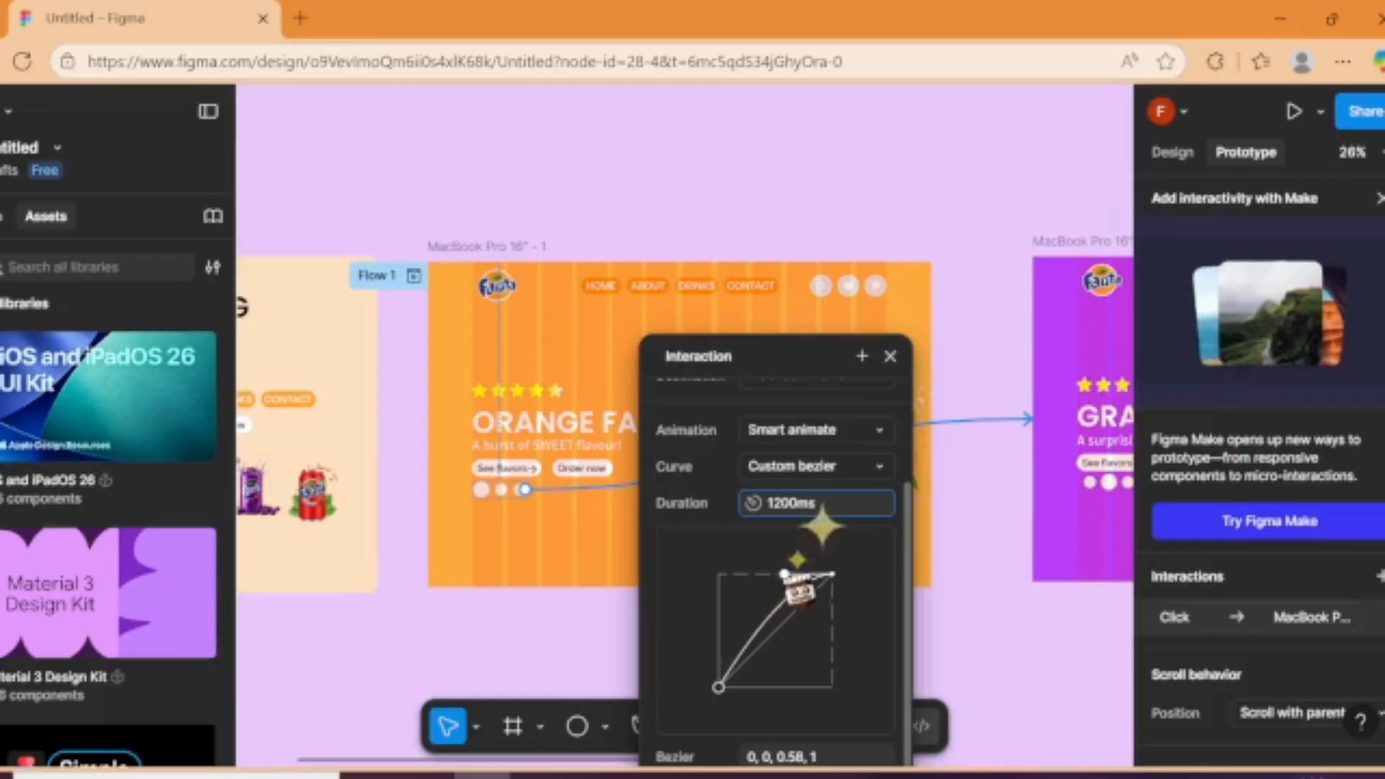
Step: Reshape the interaction's easing curve to a steep S with bezier values of about 0.96, 0, 0.24, 1
{"action": "left_click_drag", "start_coordinate": [785, 575], "coordinate": [745, 575]}
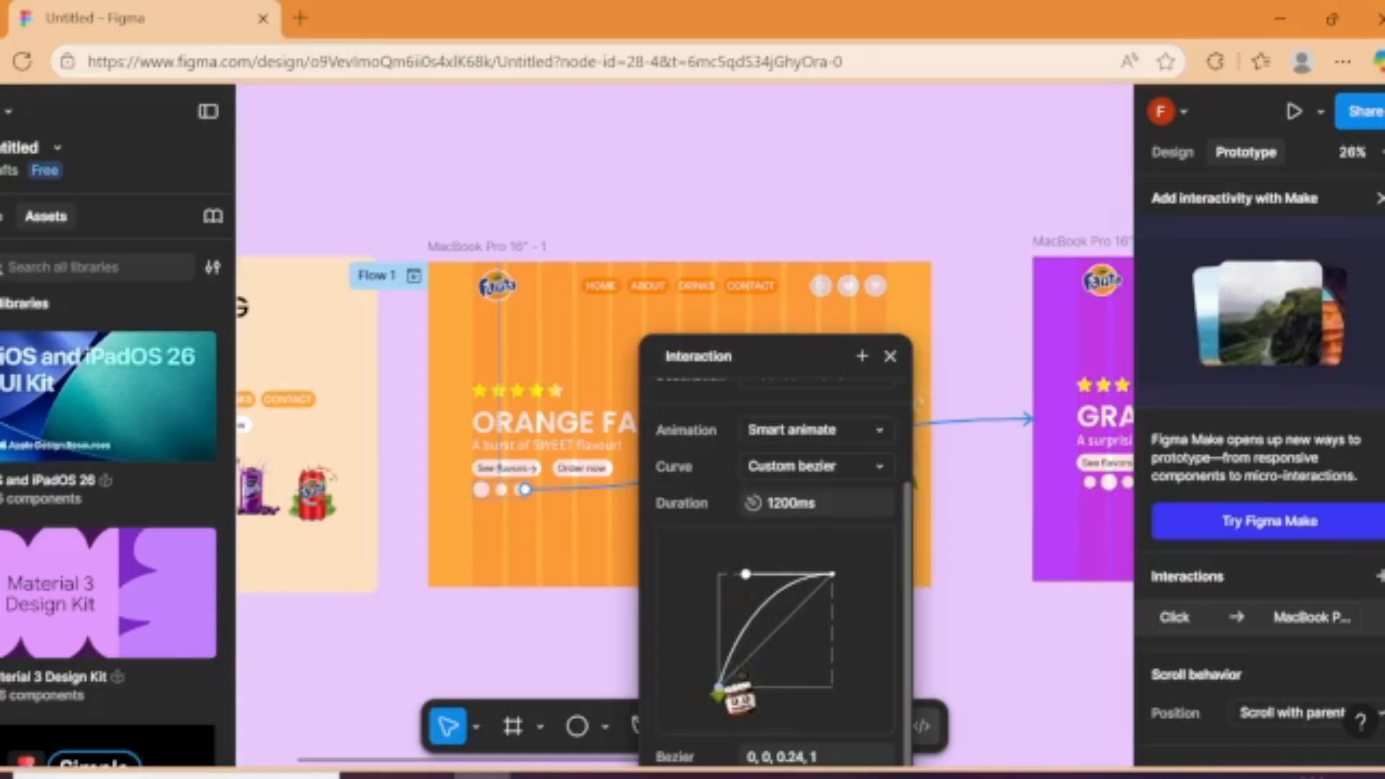
{"action": "left_click_drag", "start_coordinate": [720, 686], "coordinate": [830, 686]}
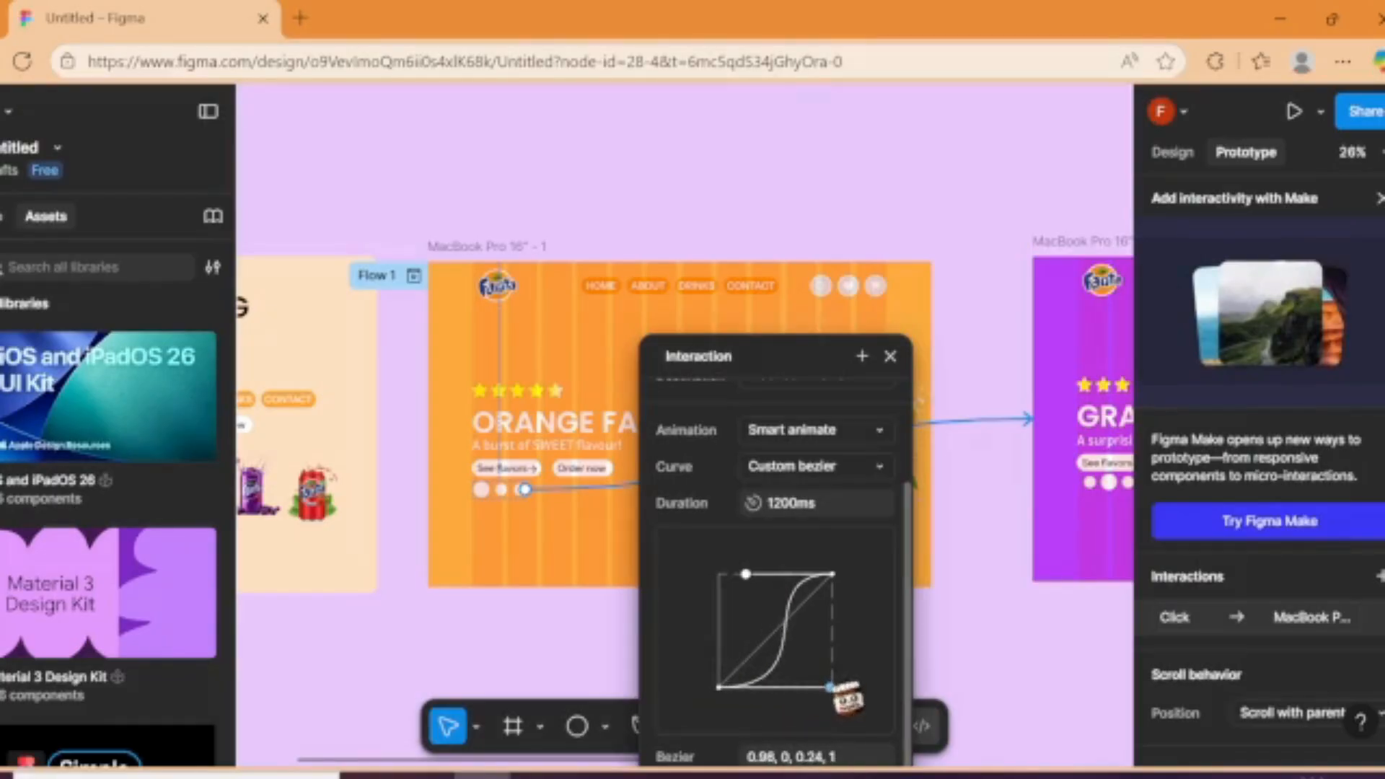
{"action": "left_click", "coordinate": [971, 686]}
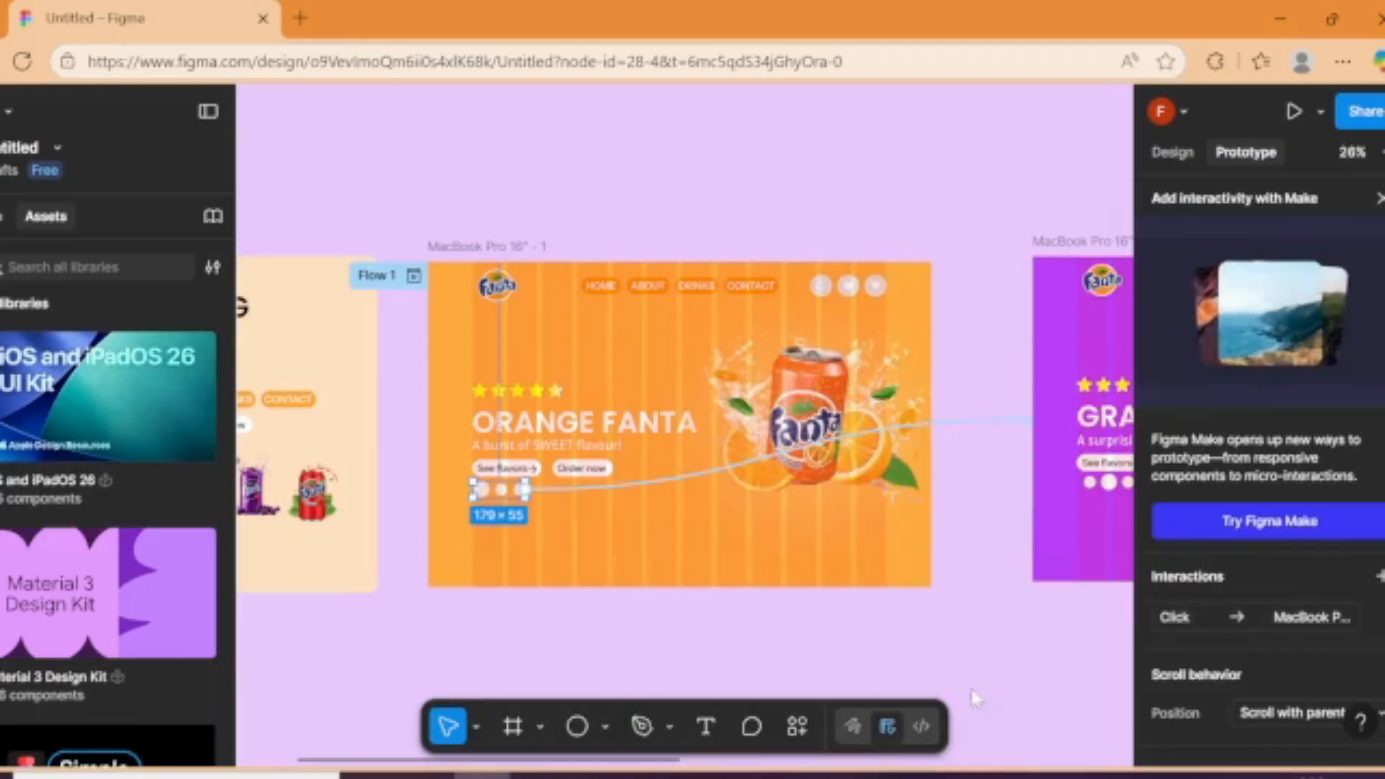
Step: Link the grape frame's circle group to the strawberry frame, and the strawberry frame's circle group back to the orange frame
{"action": "left_click_drag", "start_coordinate": [974, 690], "coordinate": [1163, 653]}
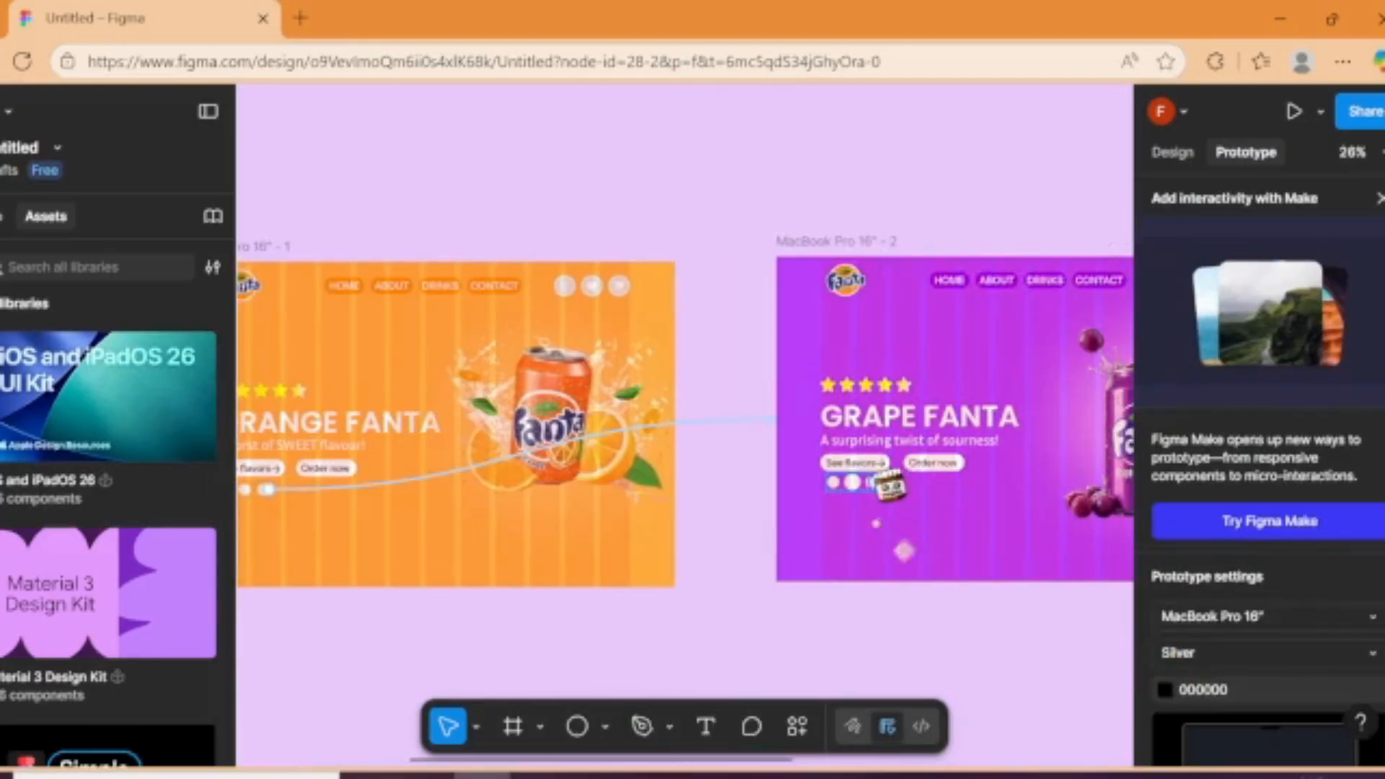
{"action": "left_click", "coordinate": [874, 482]}
{"action": "left_click_drag", "start_coordinate": [876, 482], "coordinate": [956, 505]}
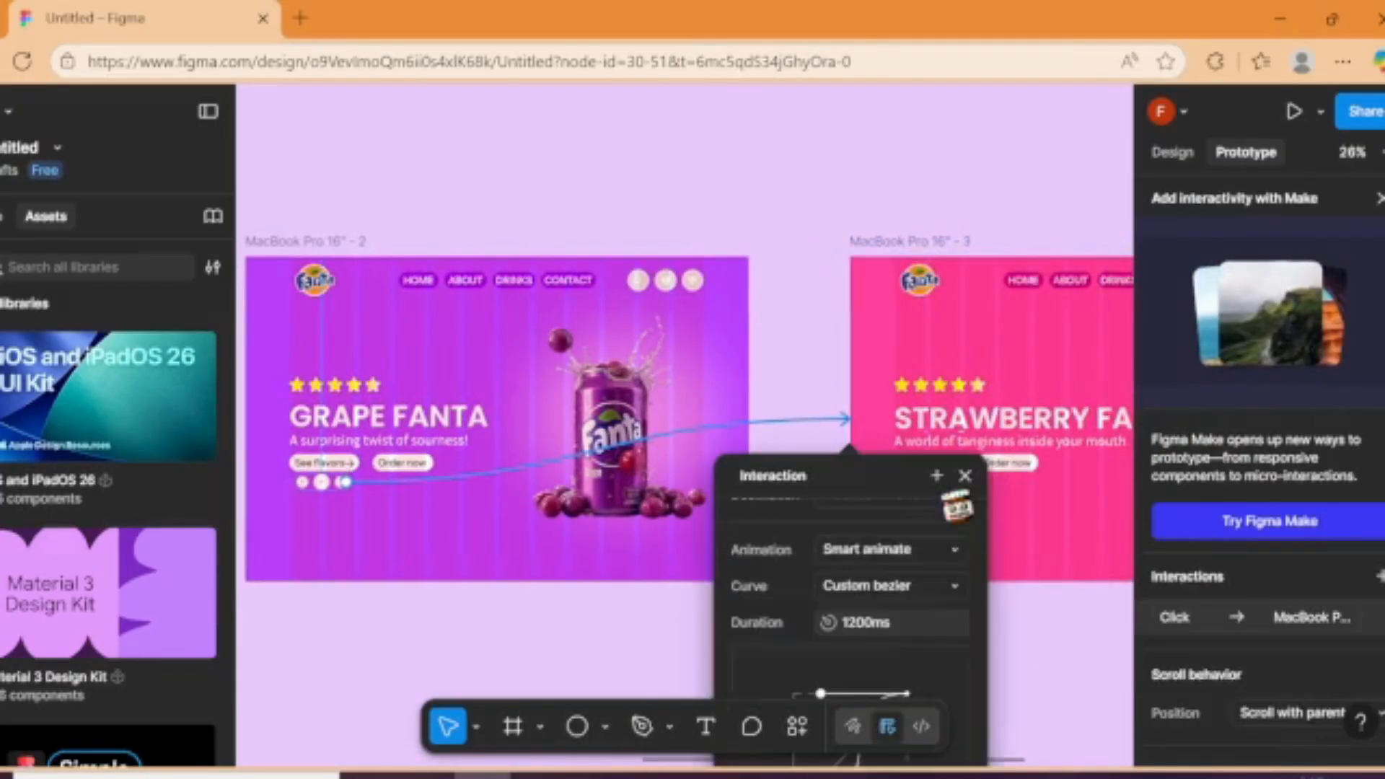
{"action": "left_click", "coordinate": [930, 482]}
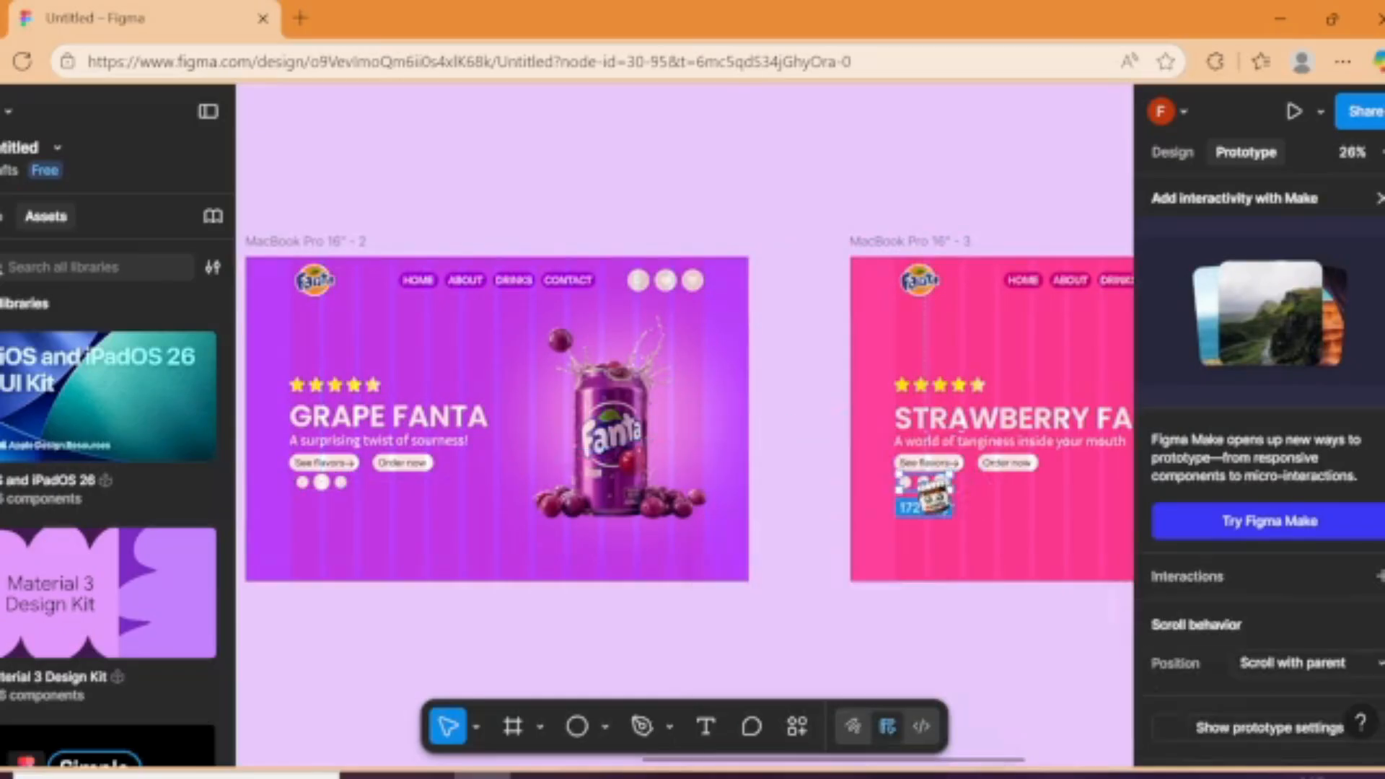
{"action": "left_click_drag", "start_coordinate": [938, 483], "coordinate": [580, 402]}
Step: Link the ORANGE FANTA heading to the grape frame and the GRAPE FANTA heading to the strawberry frame
{"action": "left_click", "coordinate": [277, 438]}
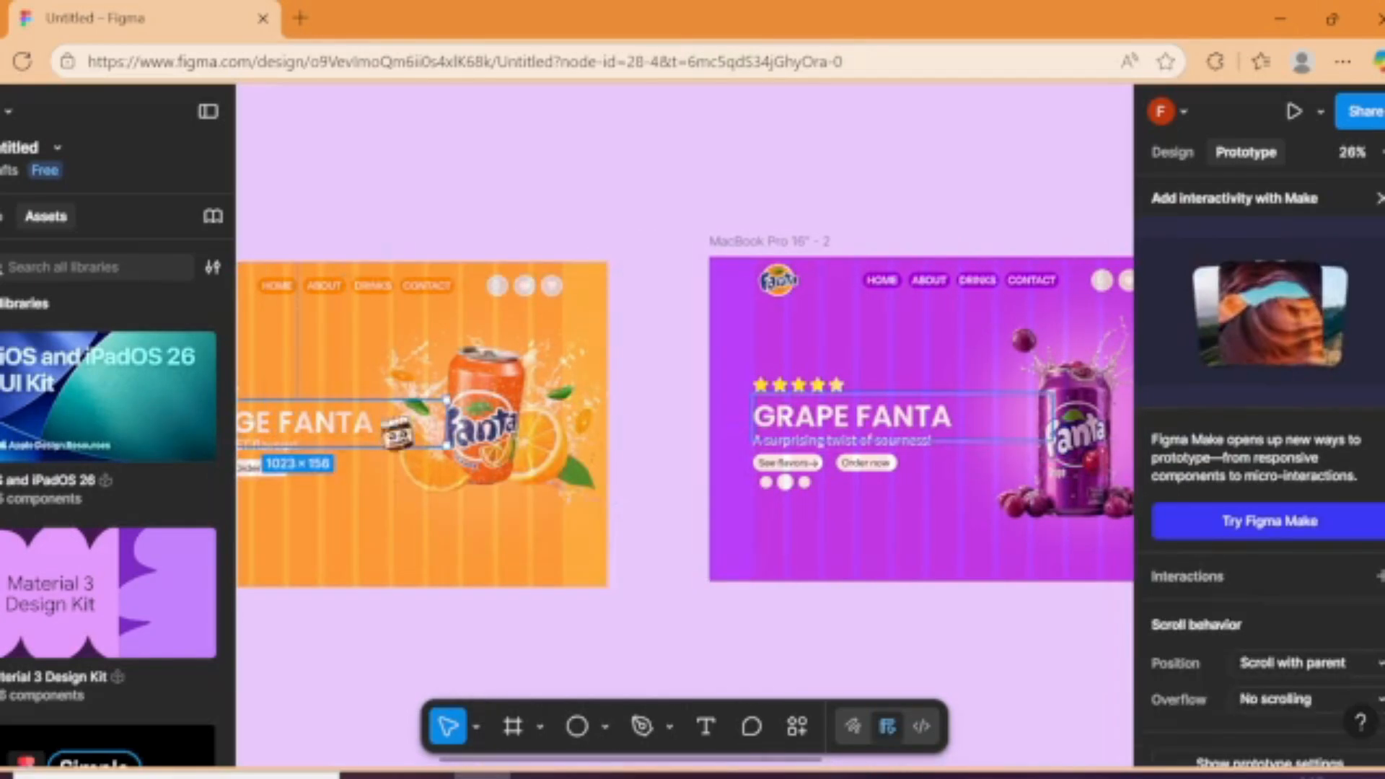
{"action": "left_click_drag", "start_coordinate": [448, 422], "coordinate": [775, 414]}
{"action": "left_click", "coordinate": [895, 415]}
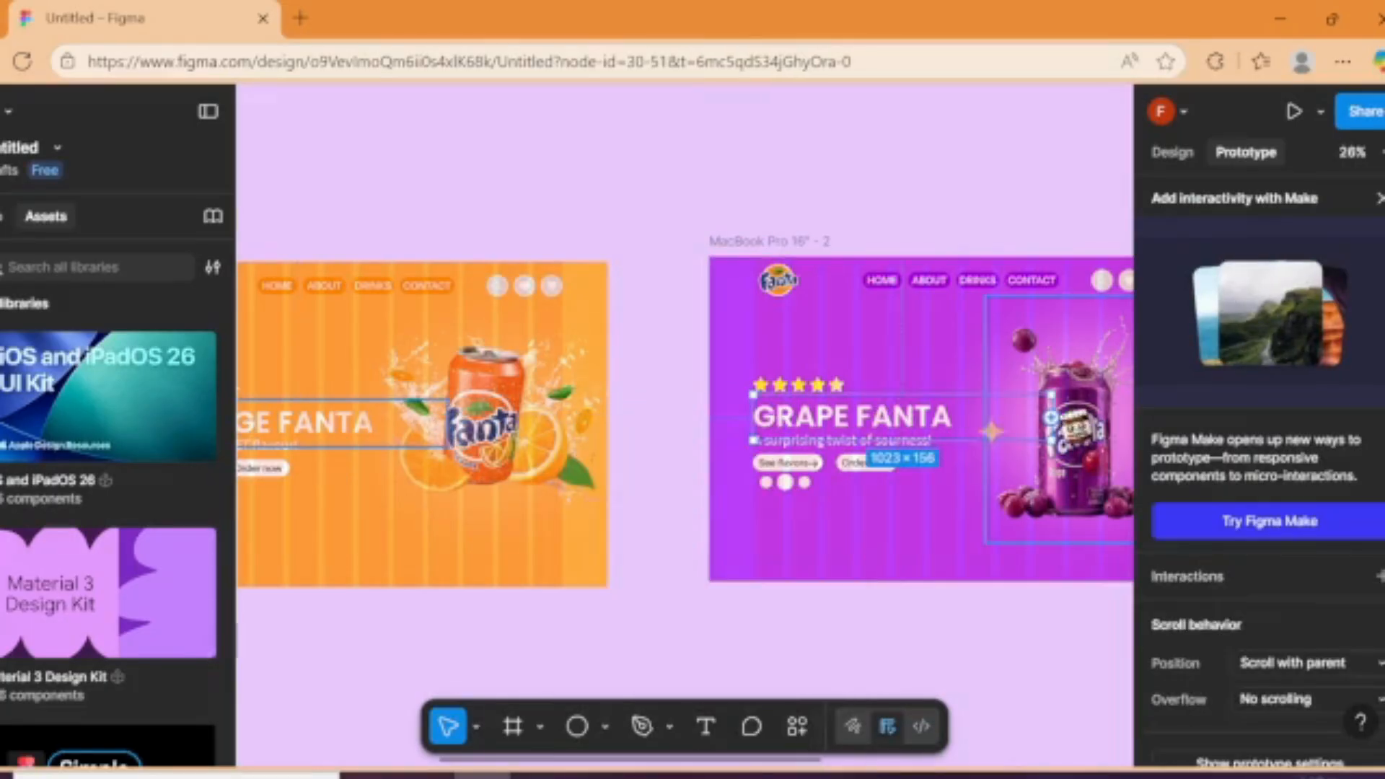
{"action": "left_click_drag", "start_coordinate": [1051, 417], "coordinate": [1228, 416]}
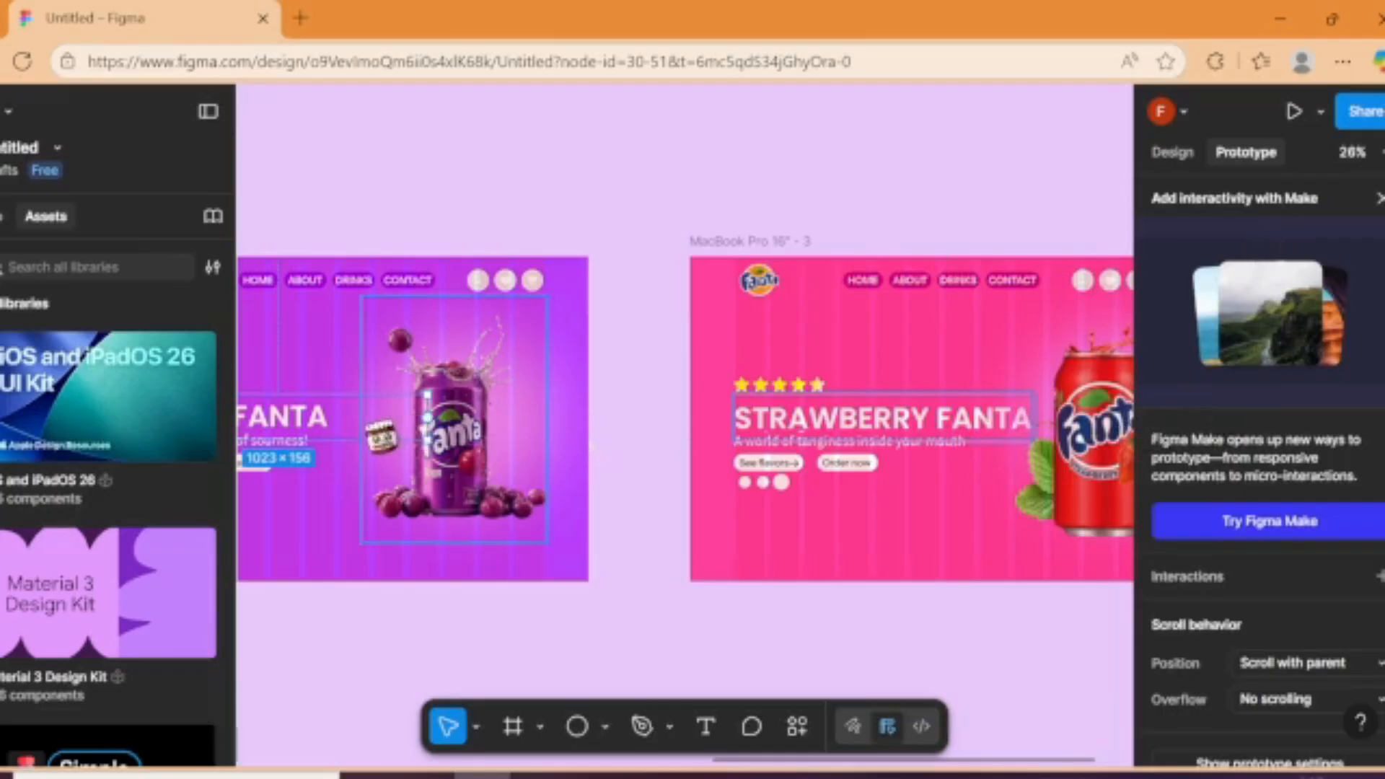
{"action": "left_click_drag", "start_coordinate": [429, 420], "coordinate": [705, 437]}
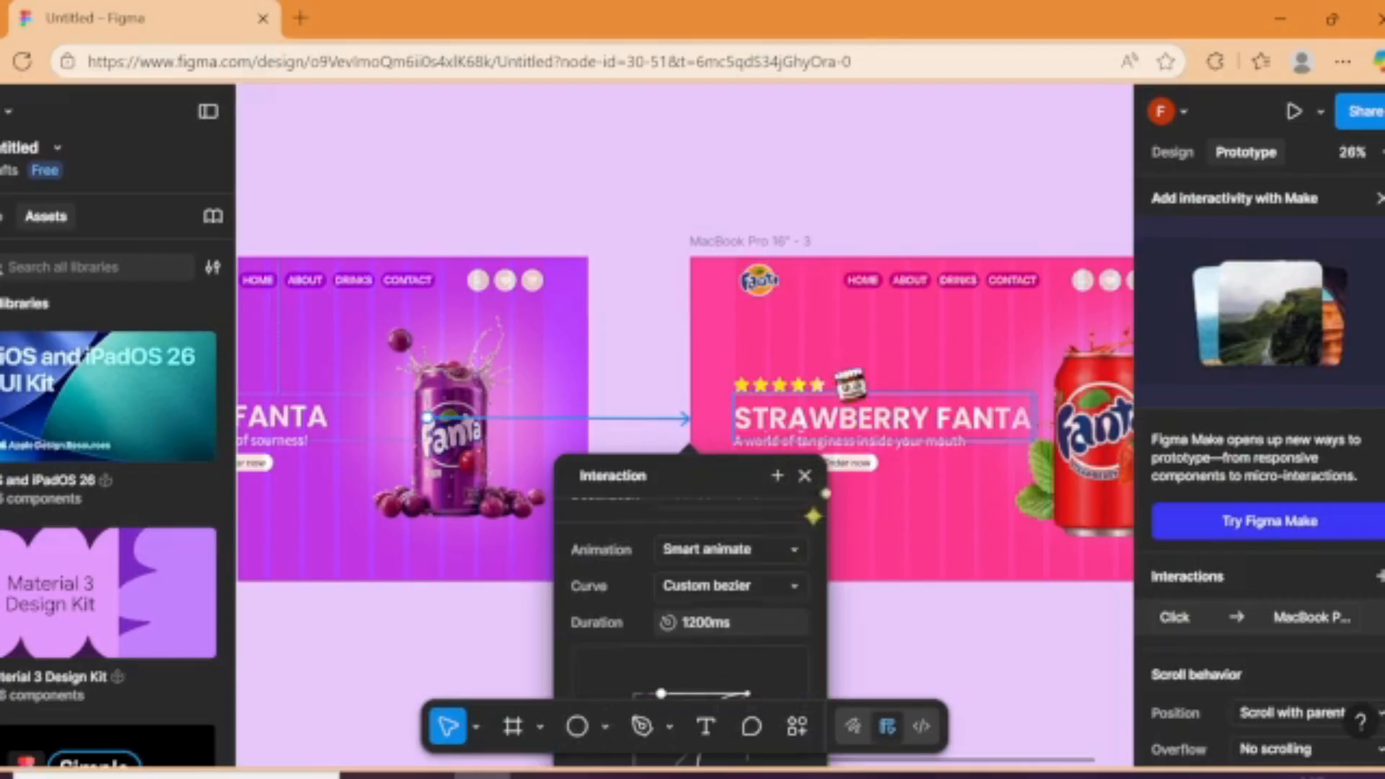
Step: Link the STRAWBERRY FANTA heading back to the orange frame
{"action": "left_click", "coordinate": [797, 422]}
{"action": "left_click", "coordinate": [797, 422]}
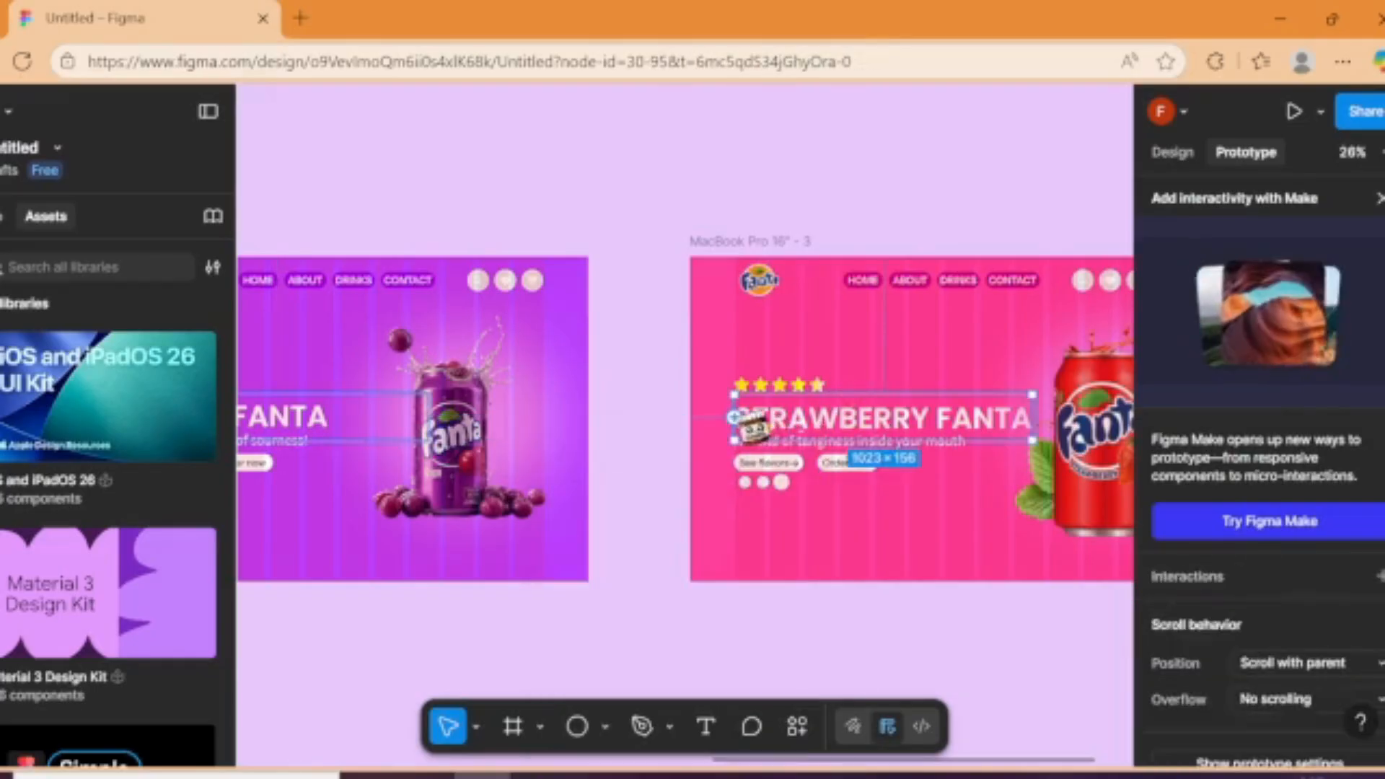
{"action": "left_click_drag", "start_coordinate": [733, 417], "coordinate": [433, 432]}
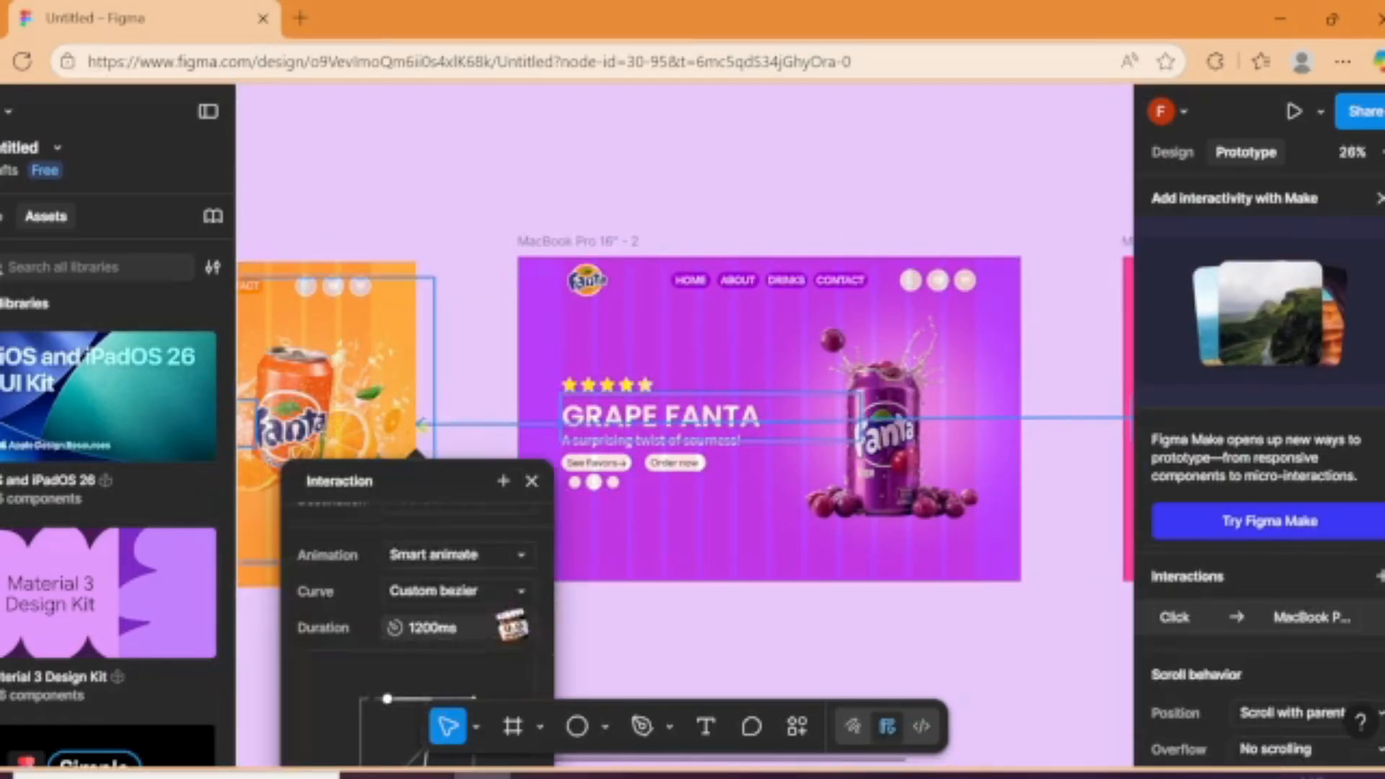
{"action": "left_click", "coordinate": [655, 603]}
Step: Link the orange frame's tagline to the grape frame and the grape frame's tagline to the strawberry frame
{"action": "scroll", "coordinate": [318, 603], "scroll_direction": "left", "scroll_amount": 5}
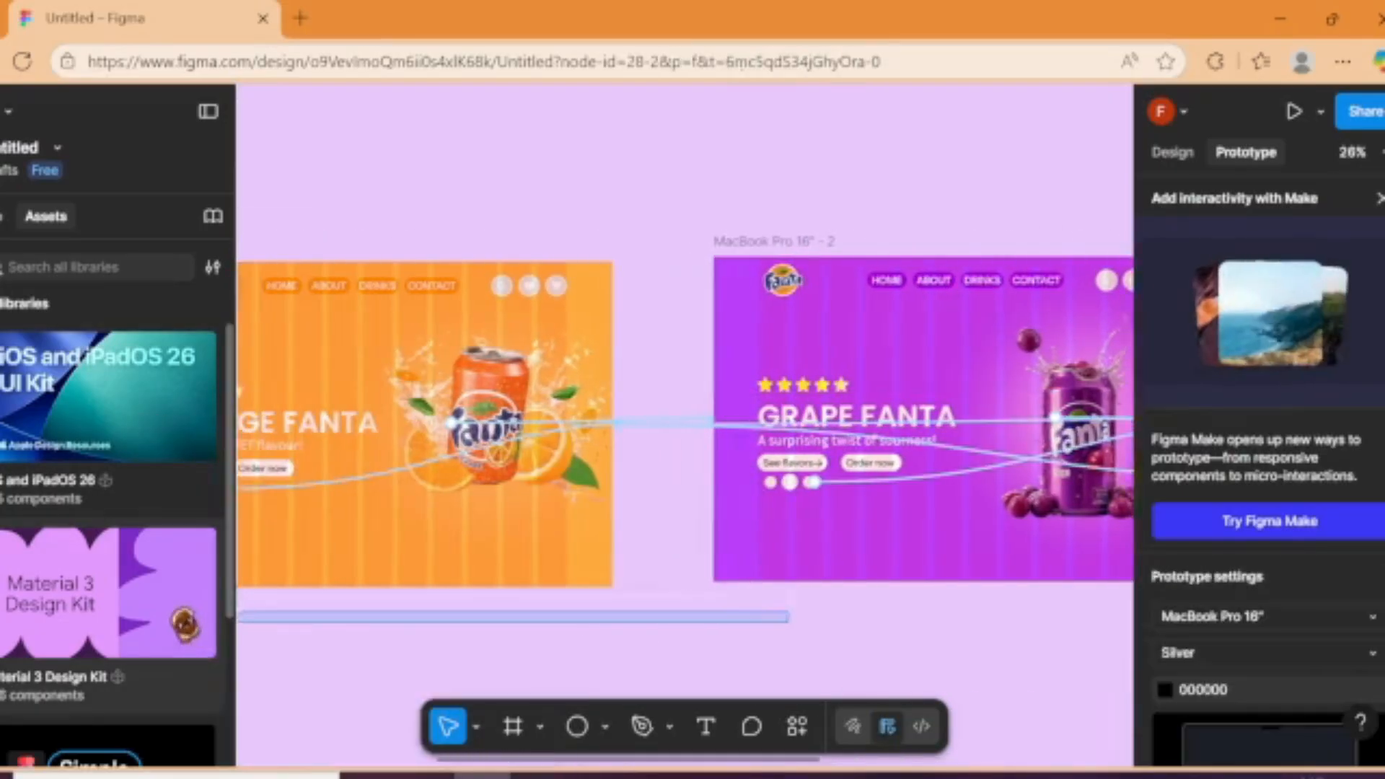
{"action": "left_click", "coordinate": [390, 448]}
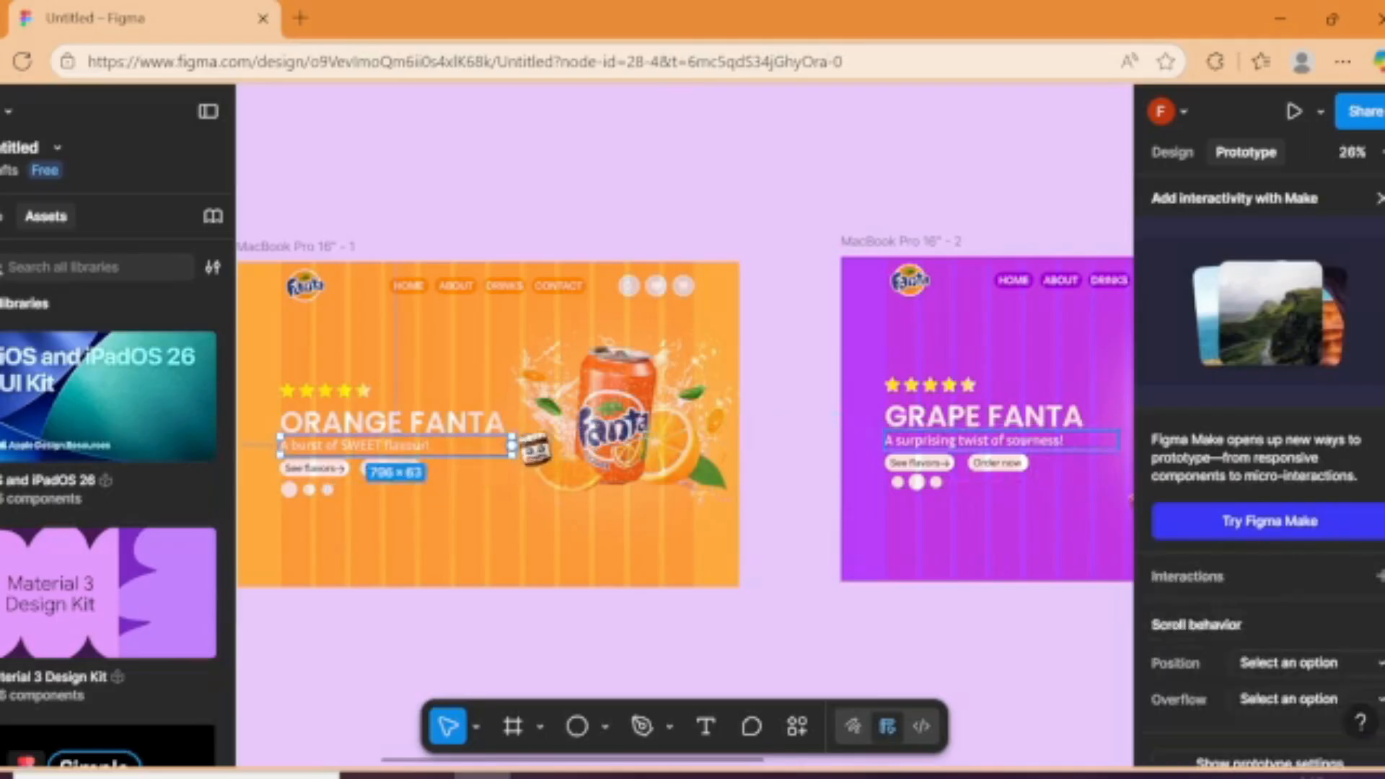
{"action": "left_click_drag", "start_coordinate": [512, 445], "coordinate": [866, 465]}
{"action": "left_click", "coordinate": [1114, 445]}
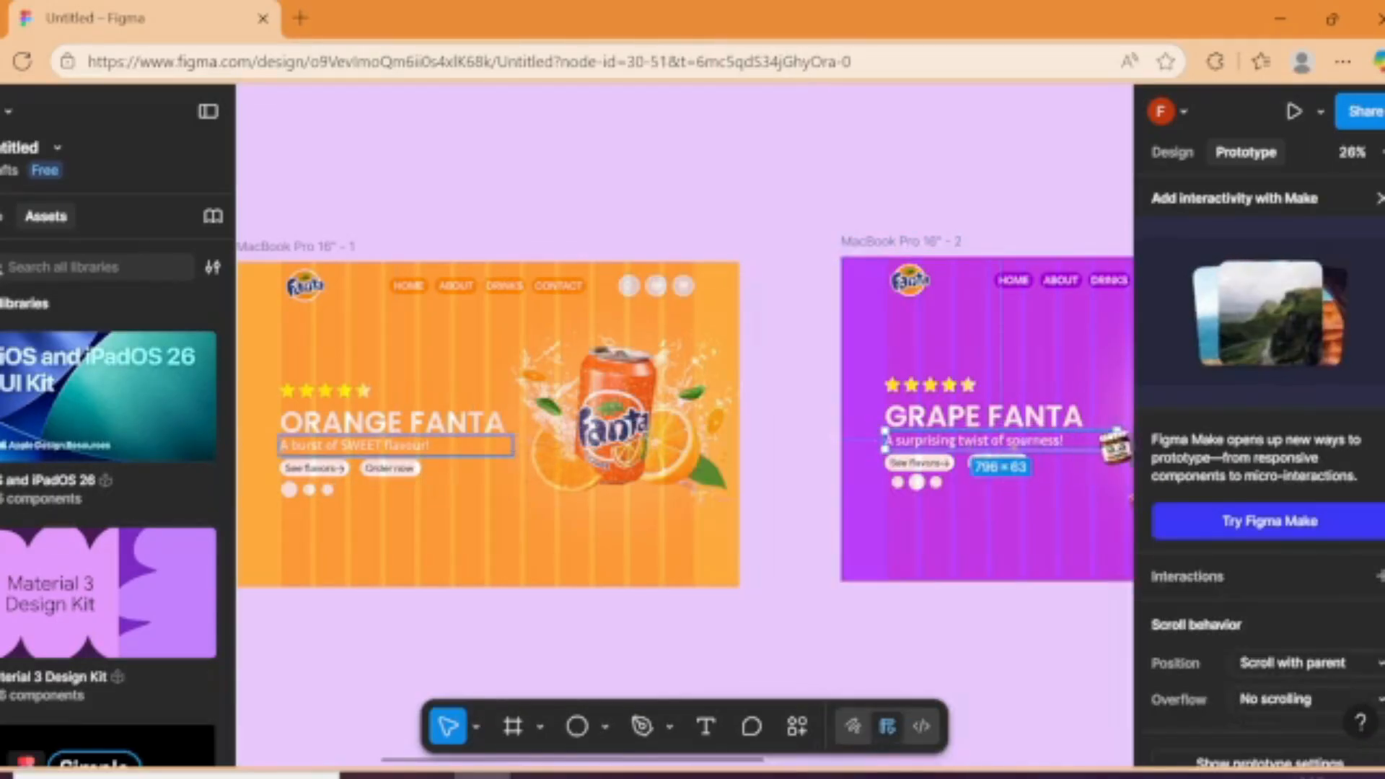
{"action": "left_click_drag", "start_coordinate": [1116, 440], "coordinate": [925, 449]}
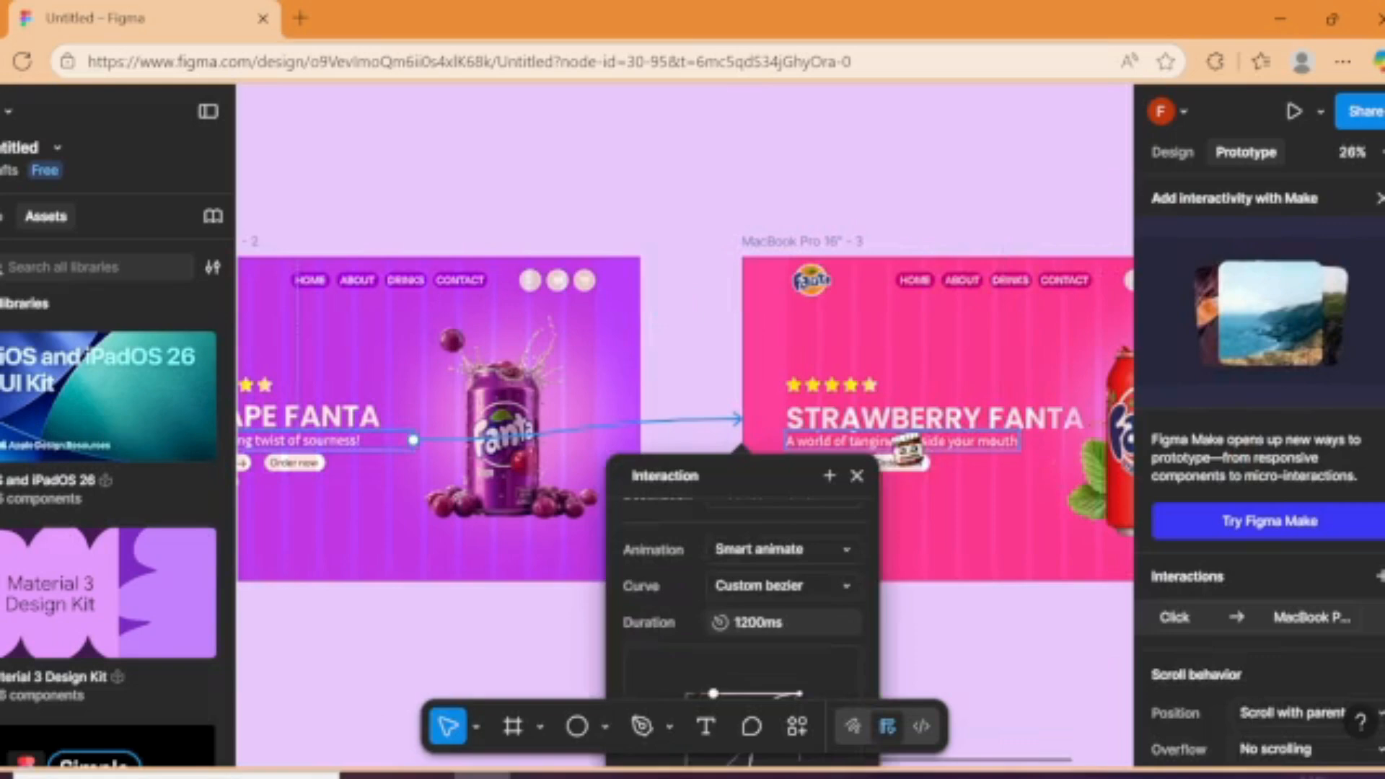
Step: Link the strawberry frame's tagline back to the orange frame
{"action": "left_click", "coordinate": [790, 441]}
{"action": "left_click_drag", "start_coordinate": [786, 440], "coordinate": [436, 425]}
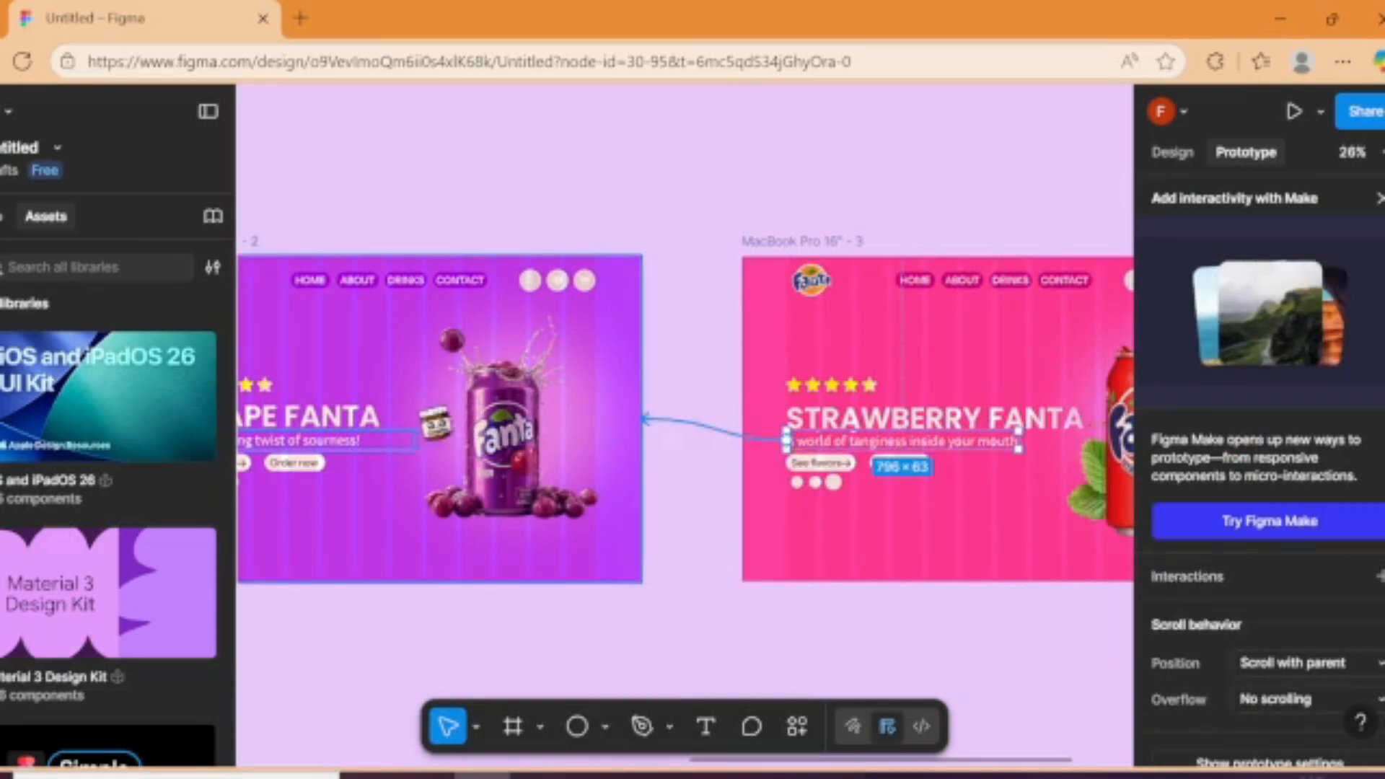
{"action": "left_click_drag", "start_coordinate": [644, 418], "coordinate": [349, 426]}
{"action": "left_click", "coordinate": [556, 619]}
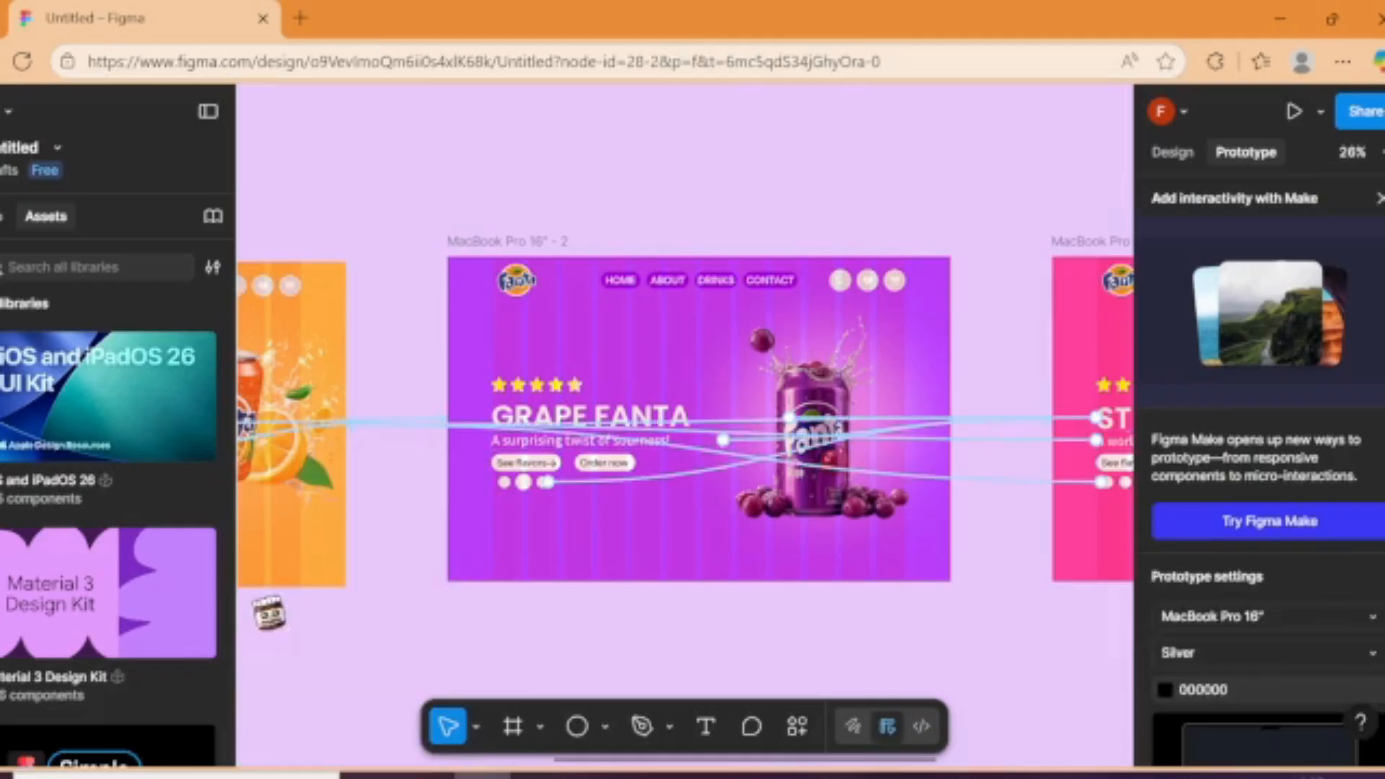
Step: Preview Flow 1 and test the circle links on the orange and grape pages
{"action": "left_click_drag", "start_coordinate": [305, 641], "coordinate": [247, 477]}
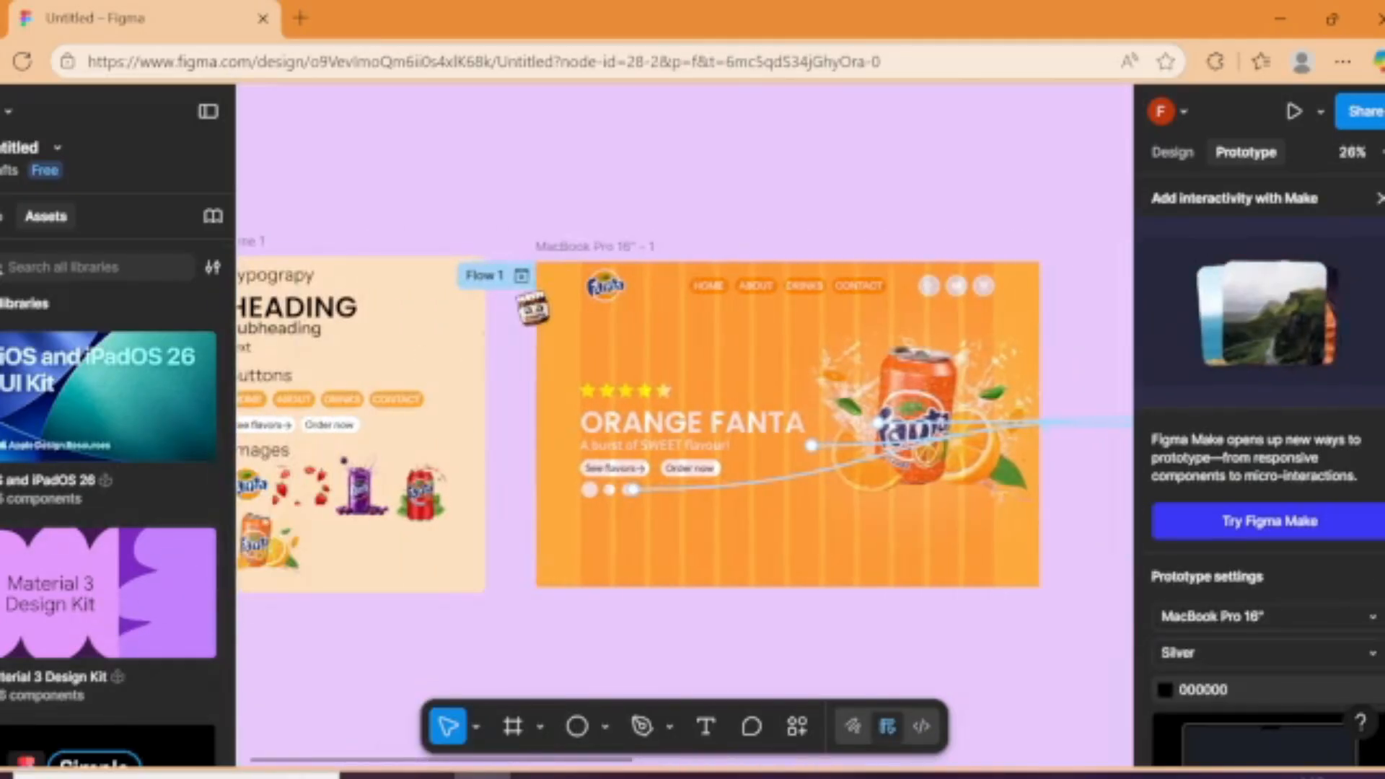
{"action": "left_click", "coordinate": [520, 276]}
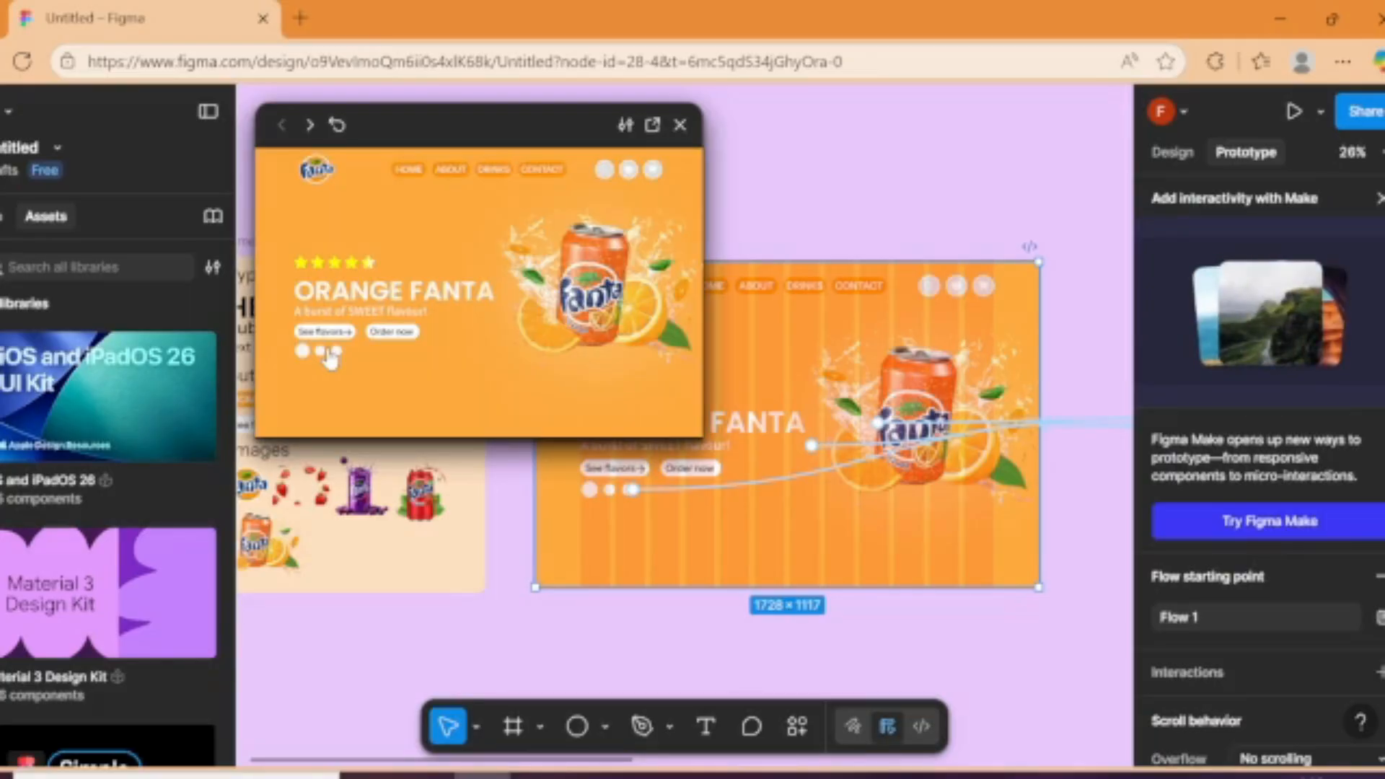
{"action": "left_click", "coordinate": [326, 351]}
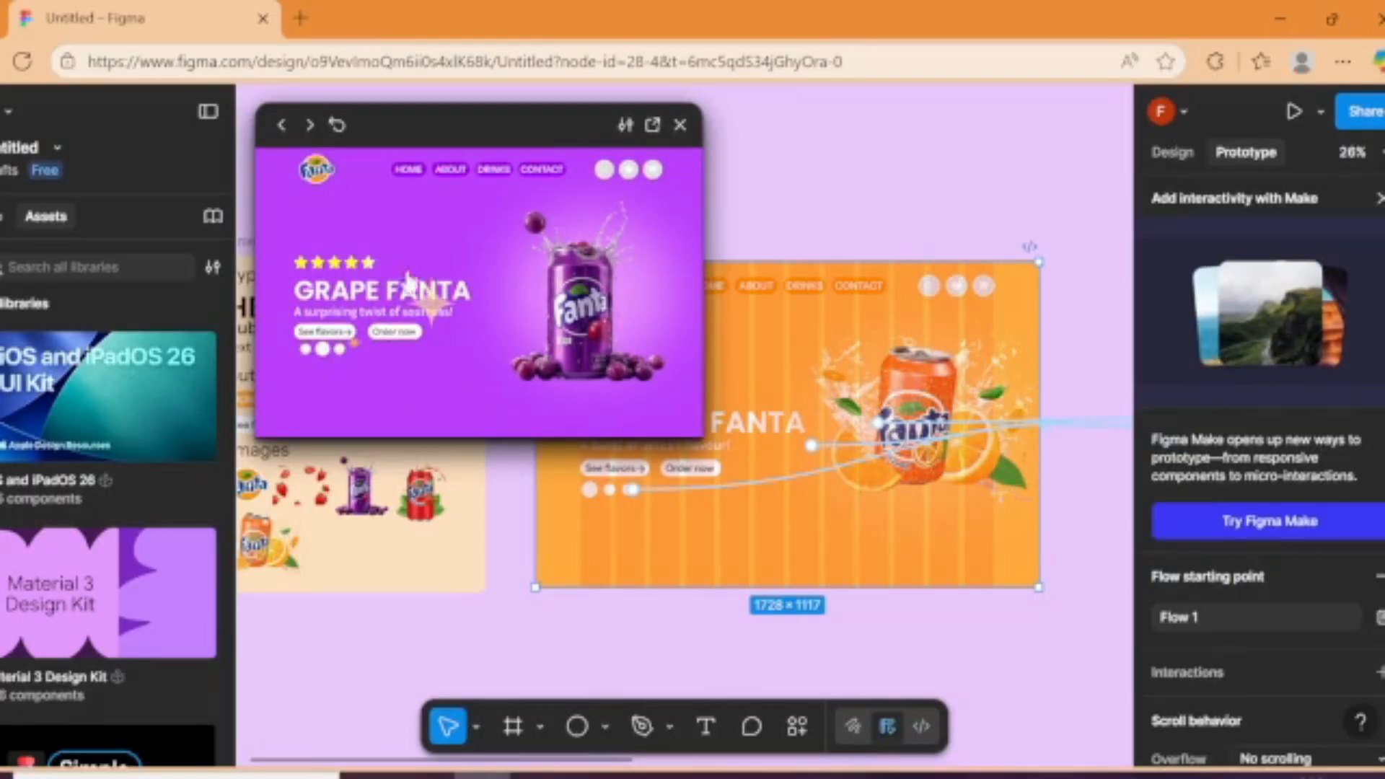
{"action": "left_click", "coordinate": [338, 351]}
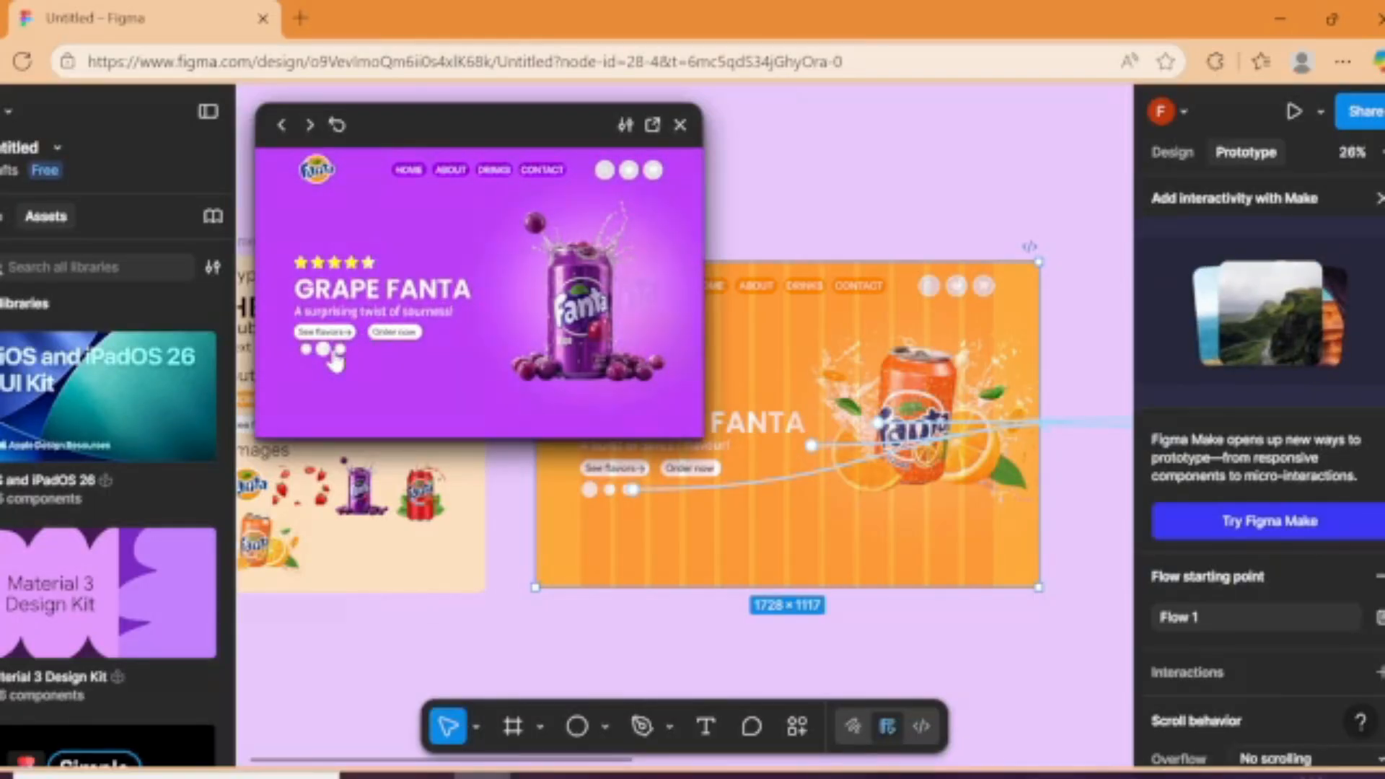